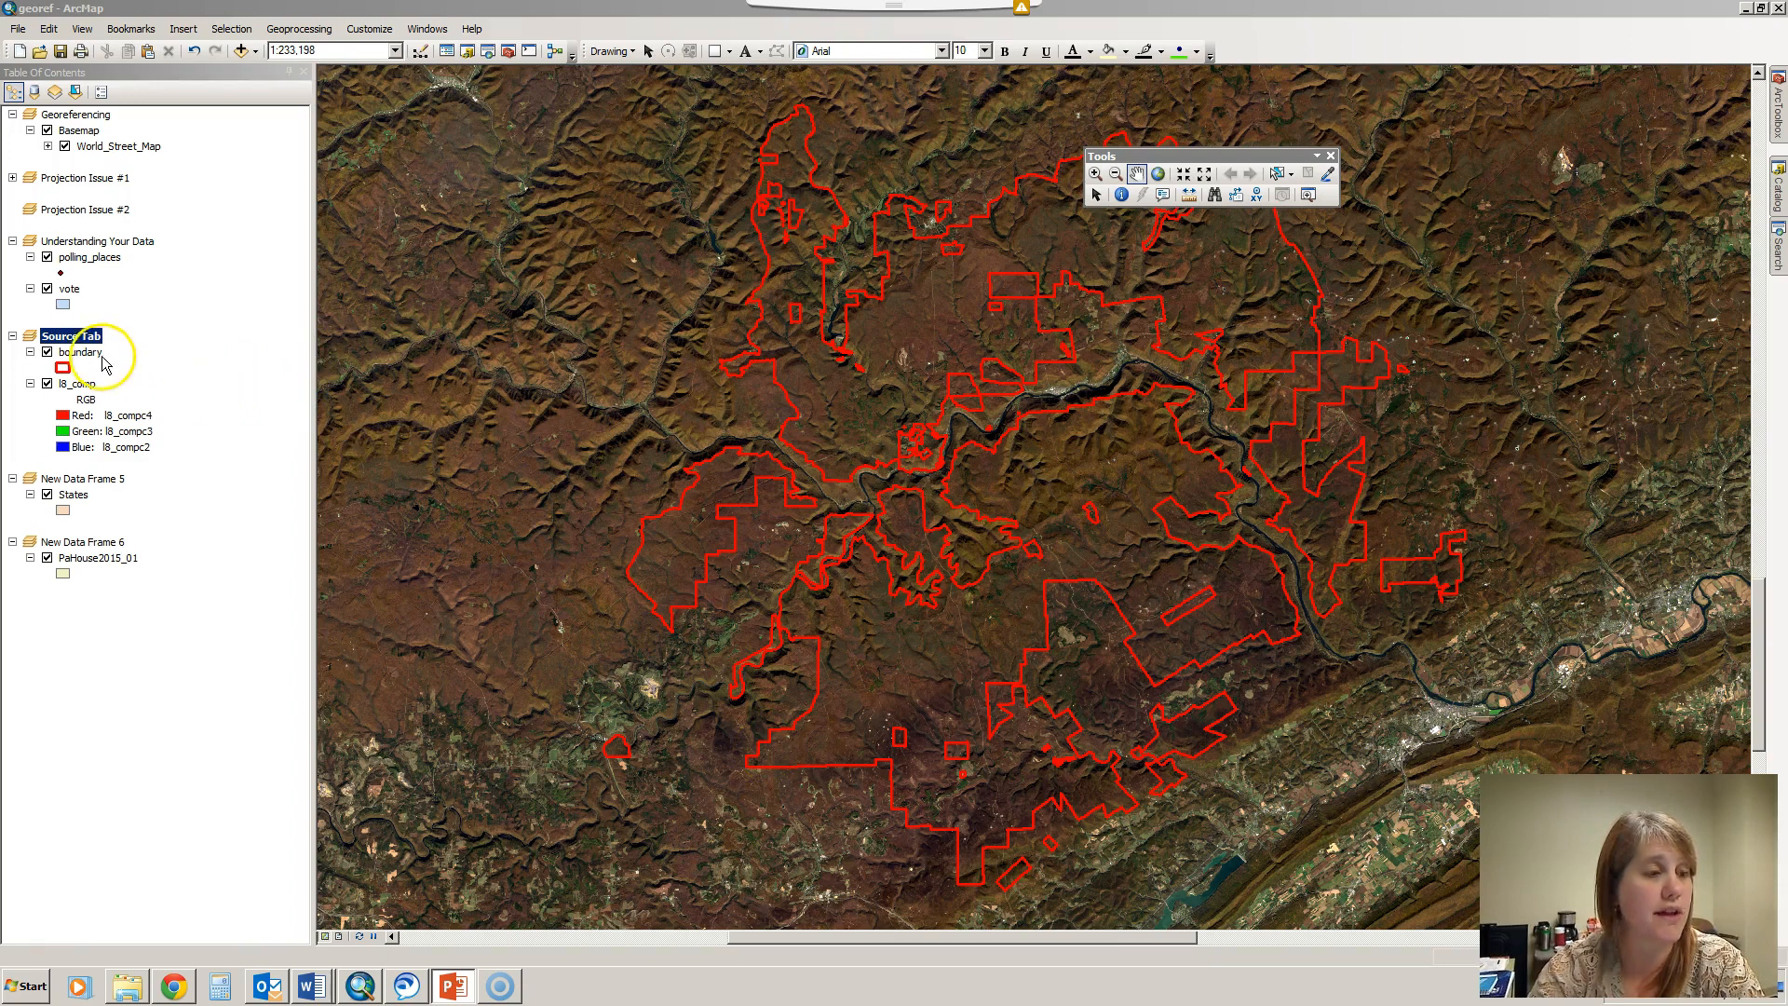
Review the boundary layer's data source and projected coordinate system details in its layer properties, then close them without changes
right_click(91, 358)
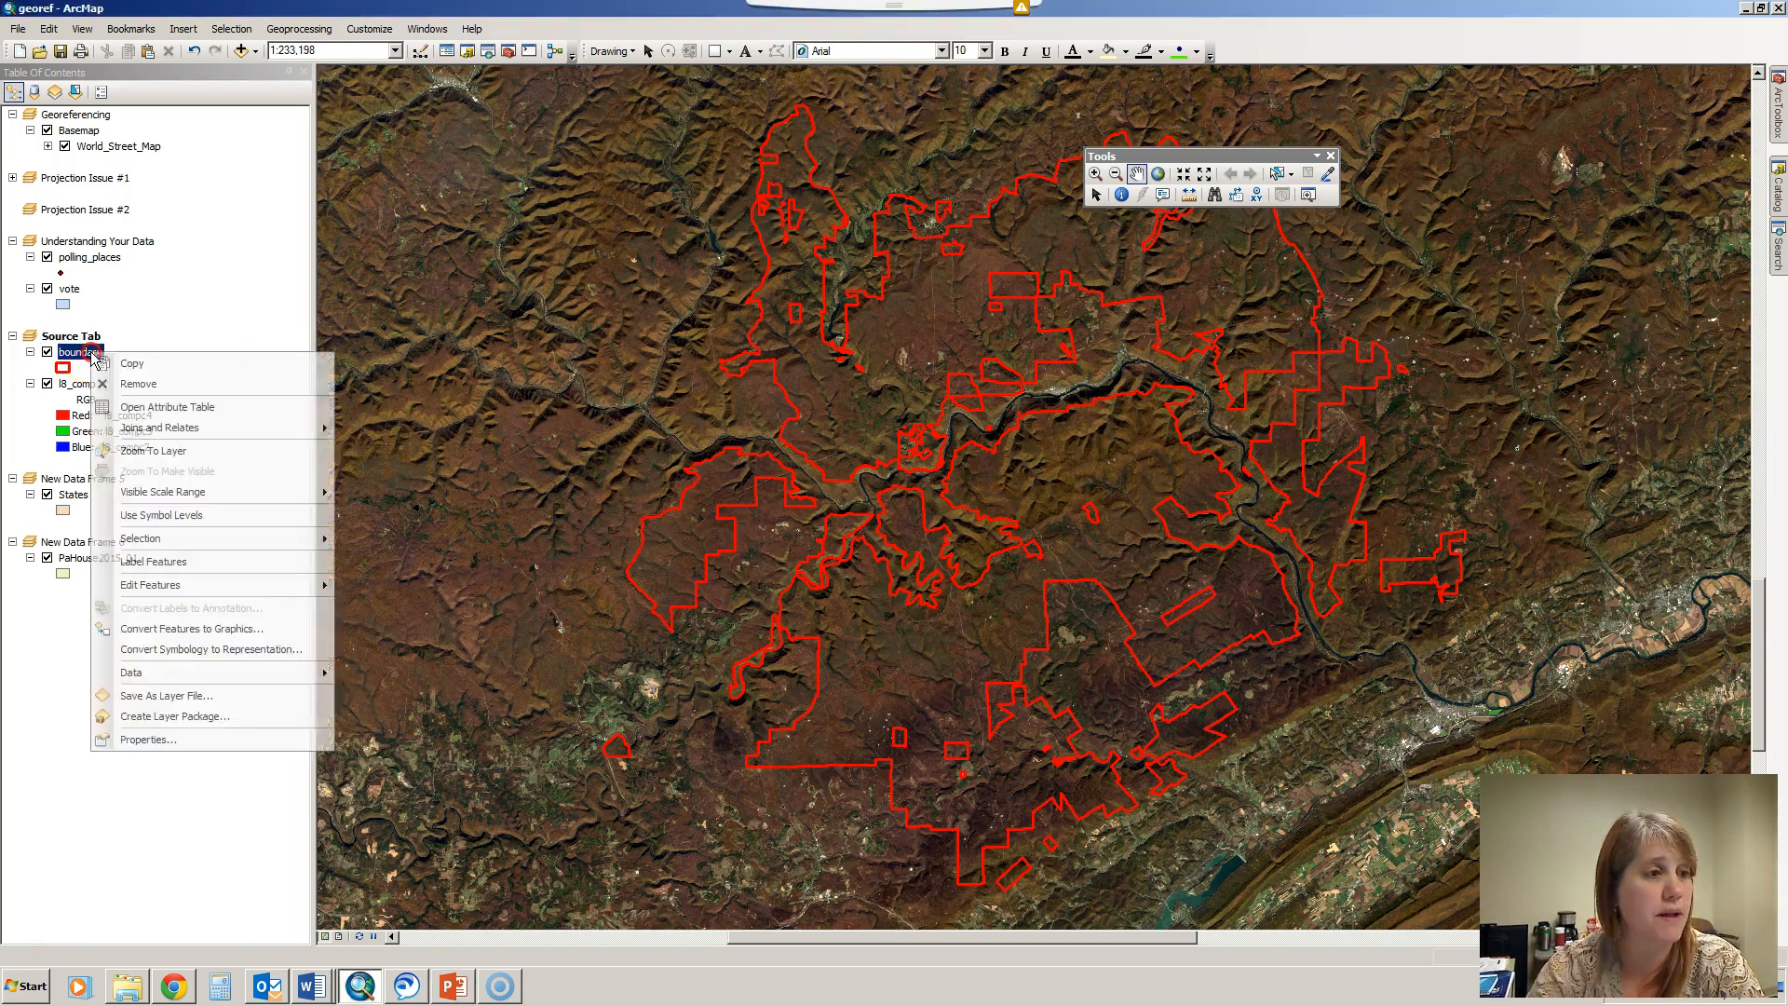
click(167, 747)
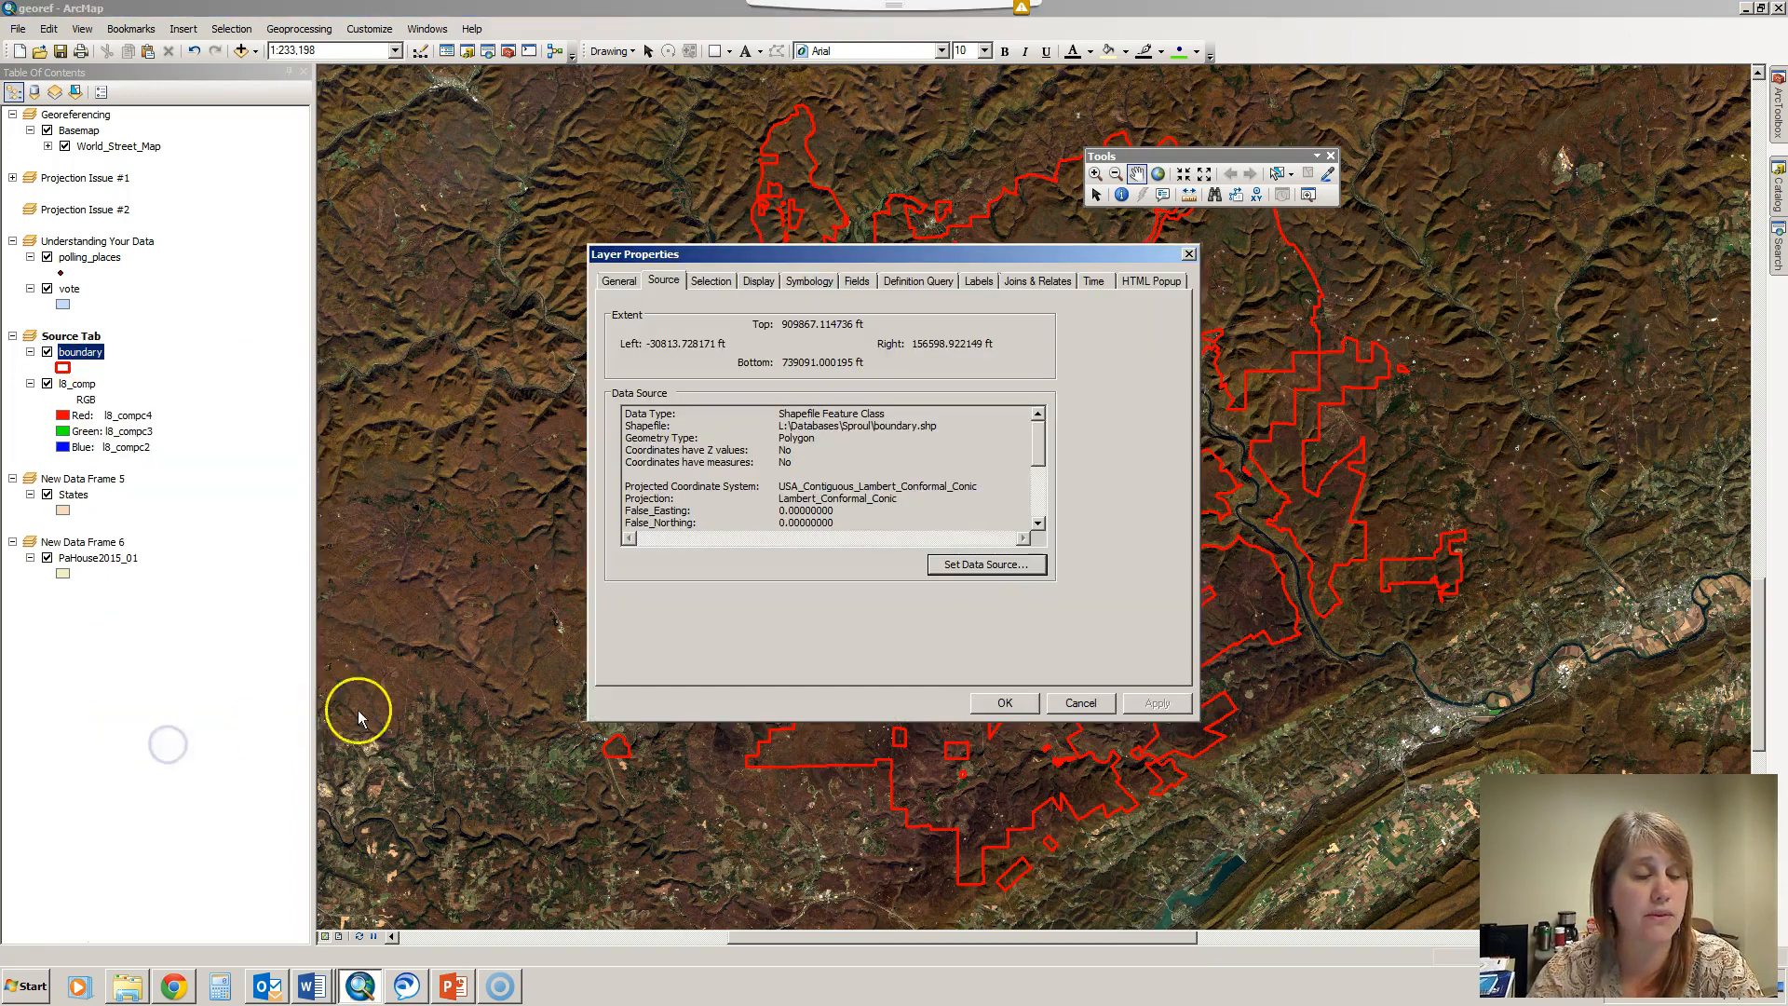
click(656, 284)
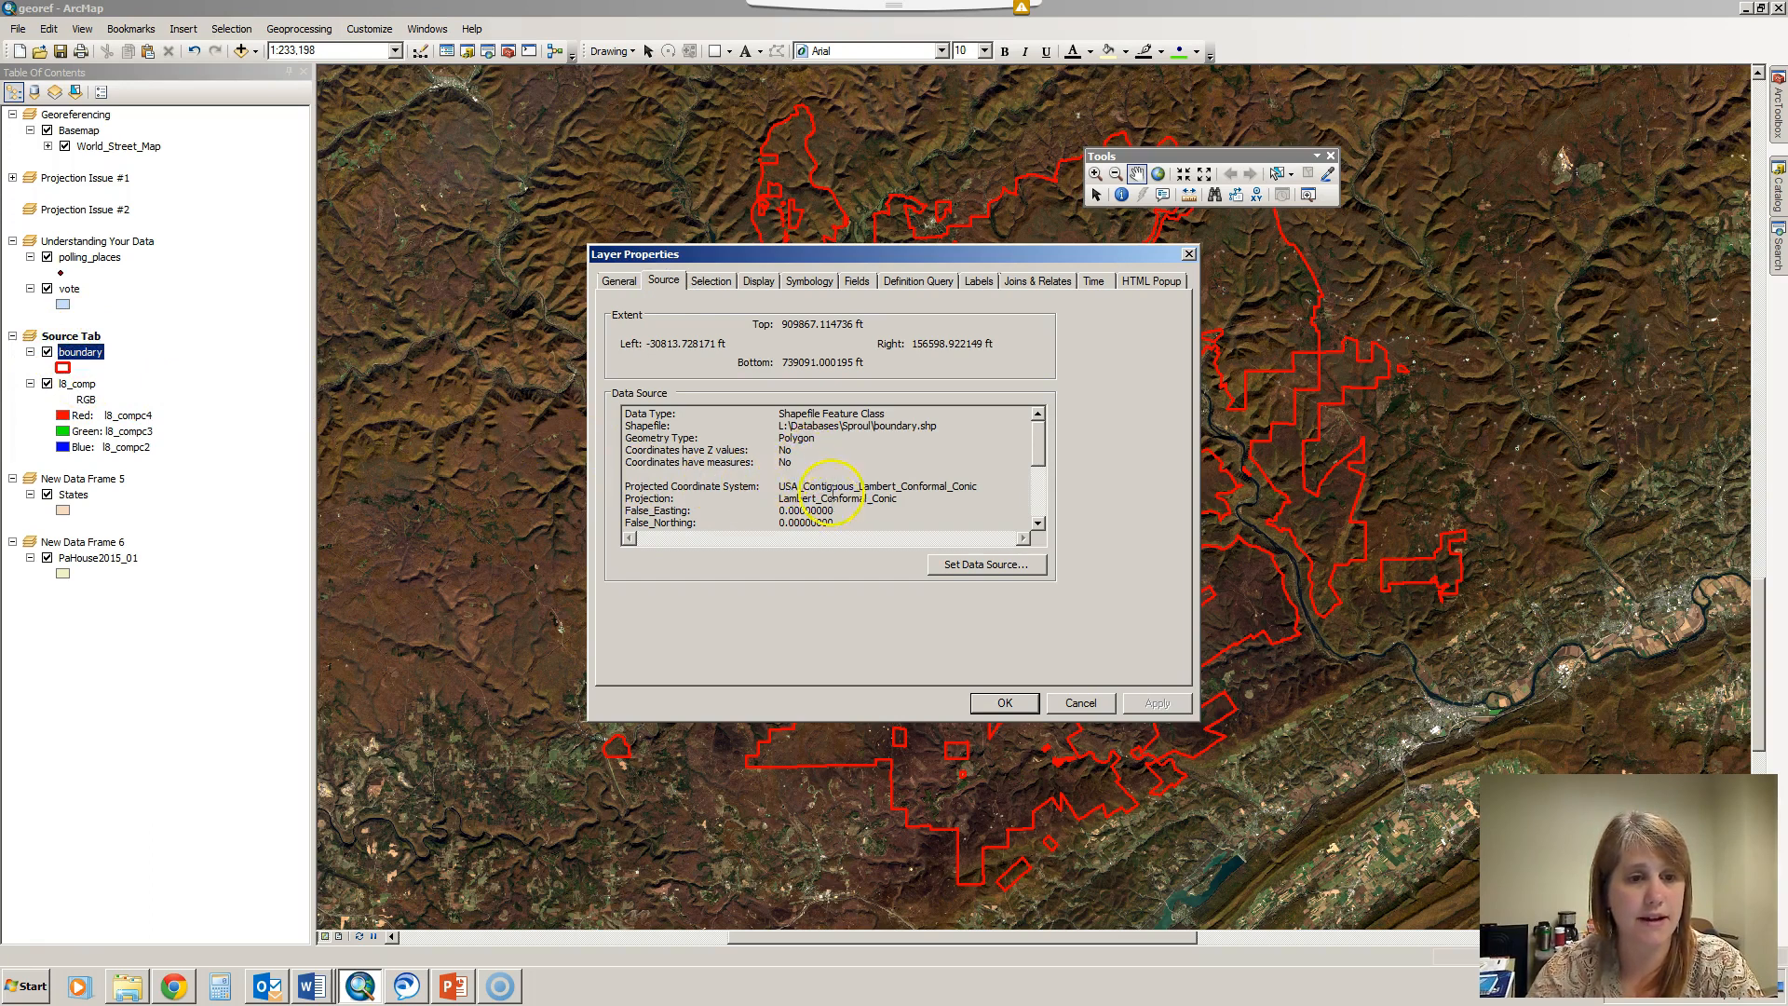
click(1039, 523)
click(1038, 524)
click(1039, 523)
click(1038, 523)
click(1039, 524)
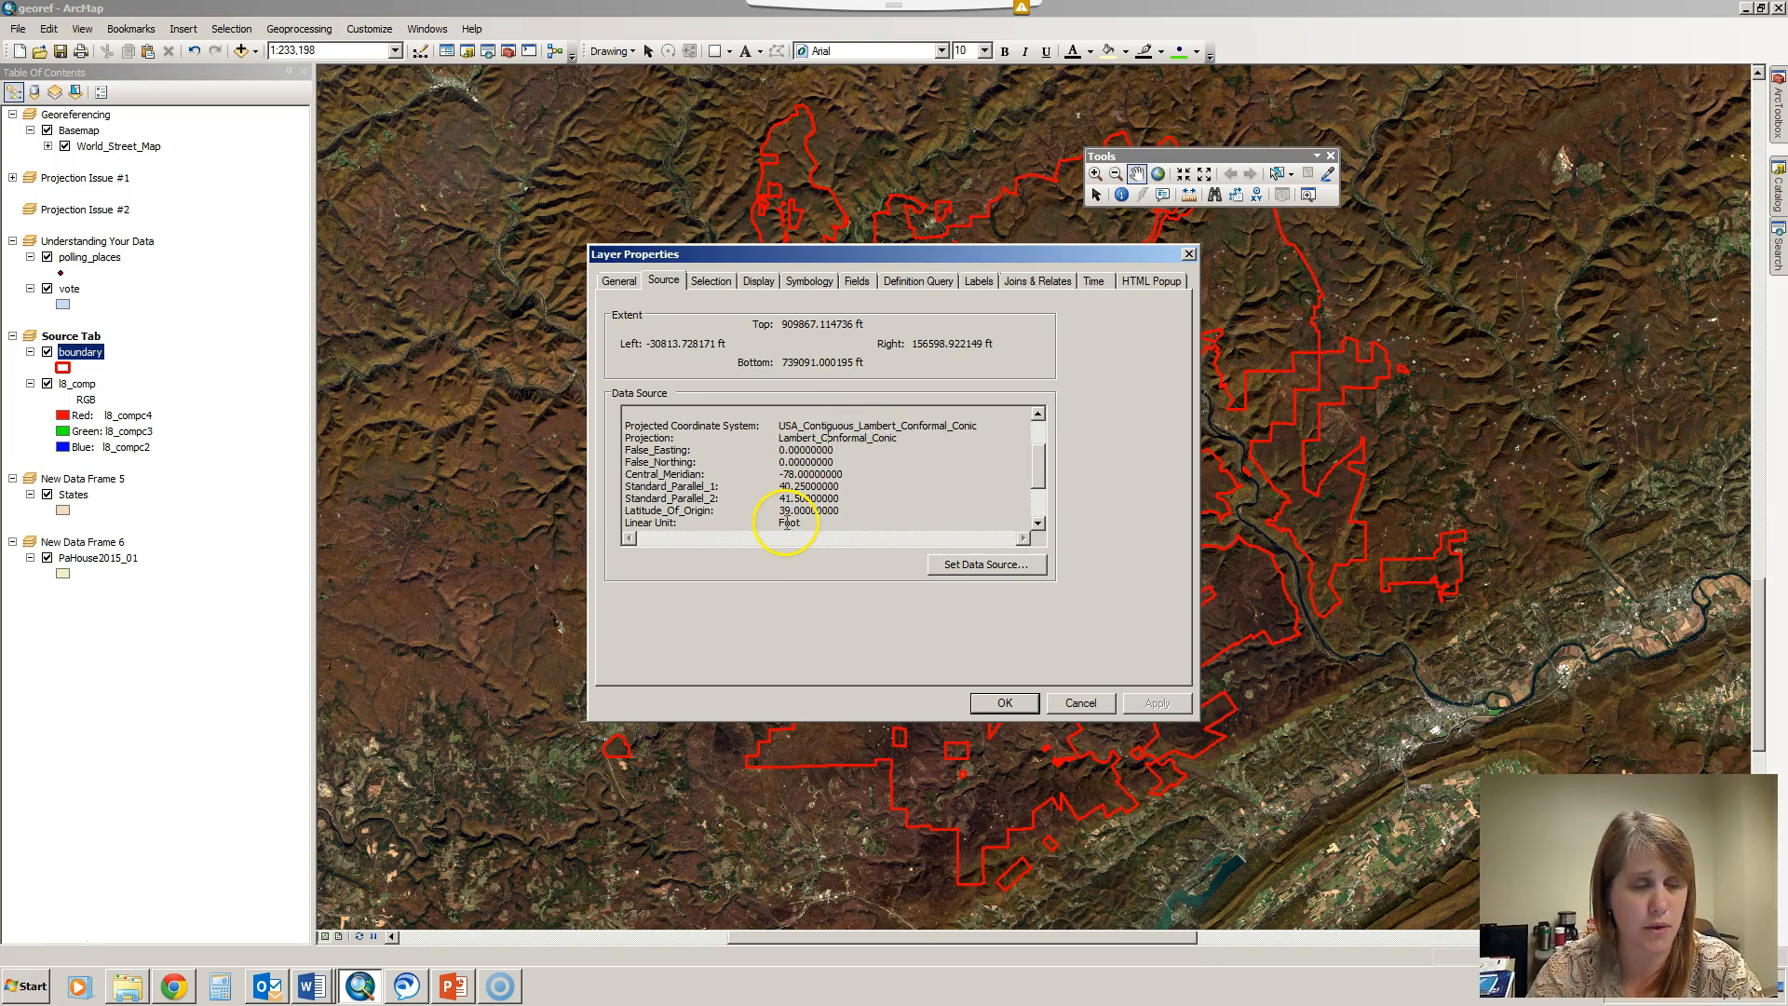
drag(623, 427, 672, 429)
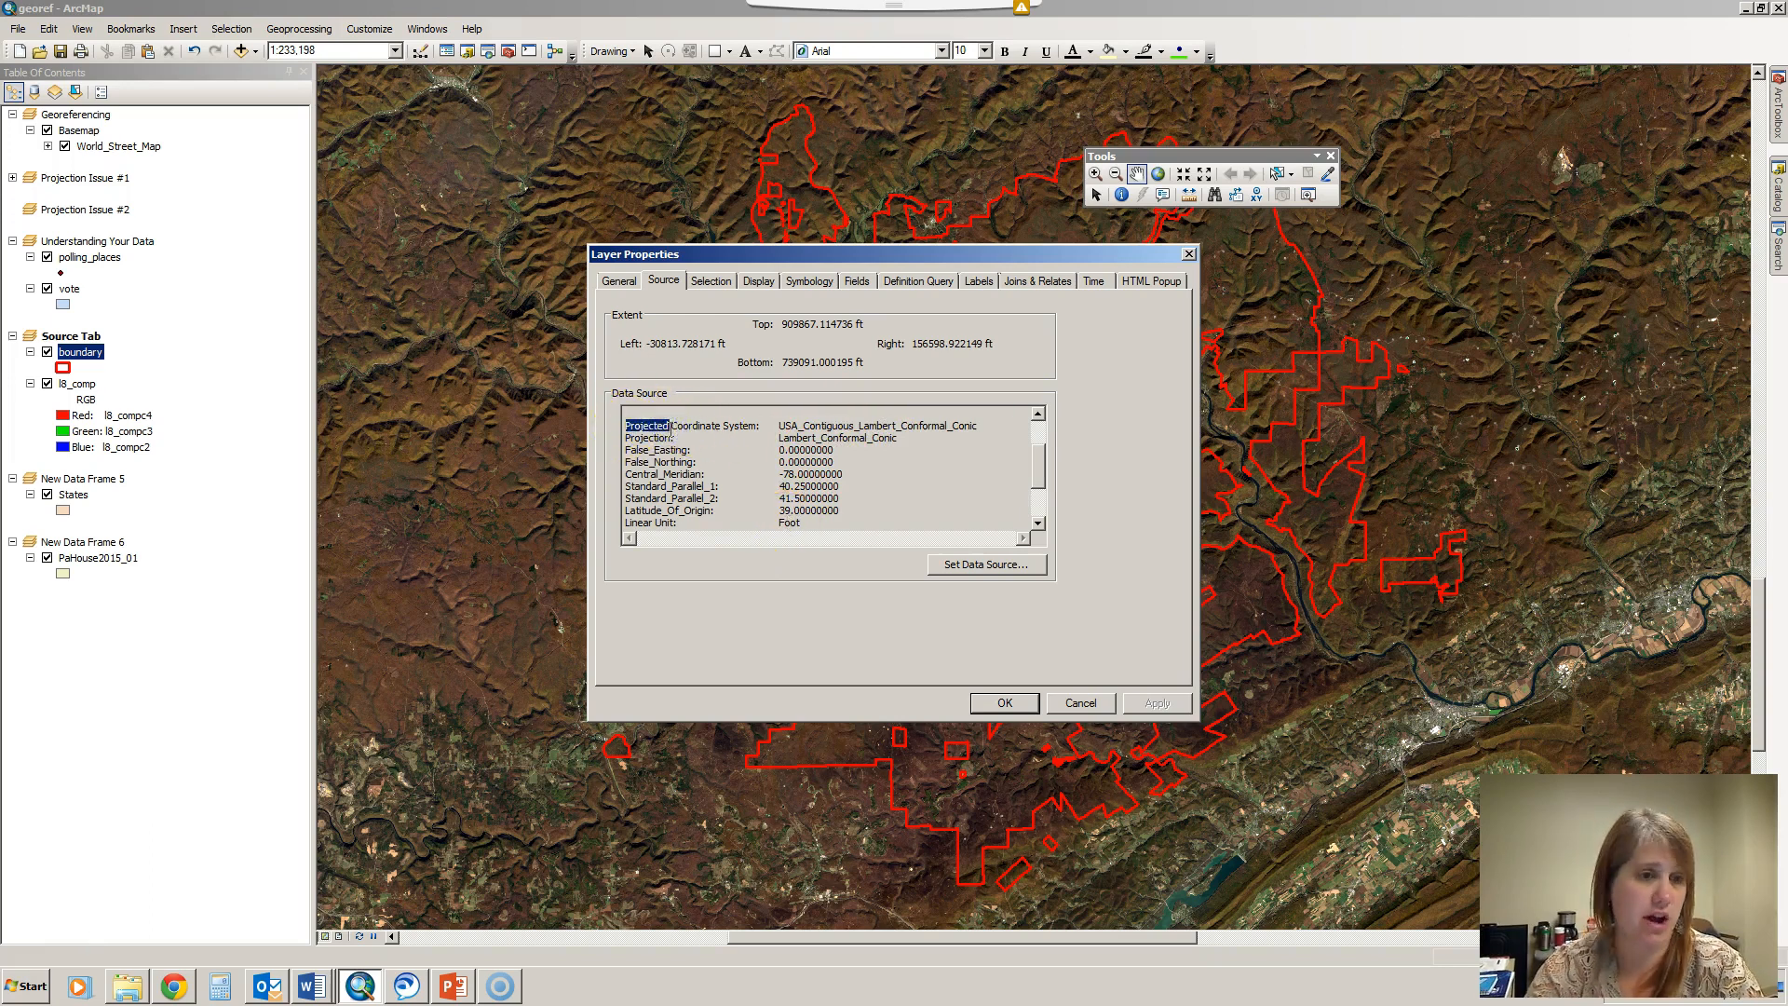
scroll(689, 438, up, 2)
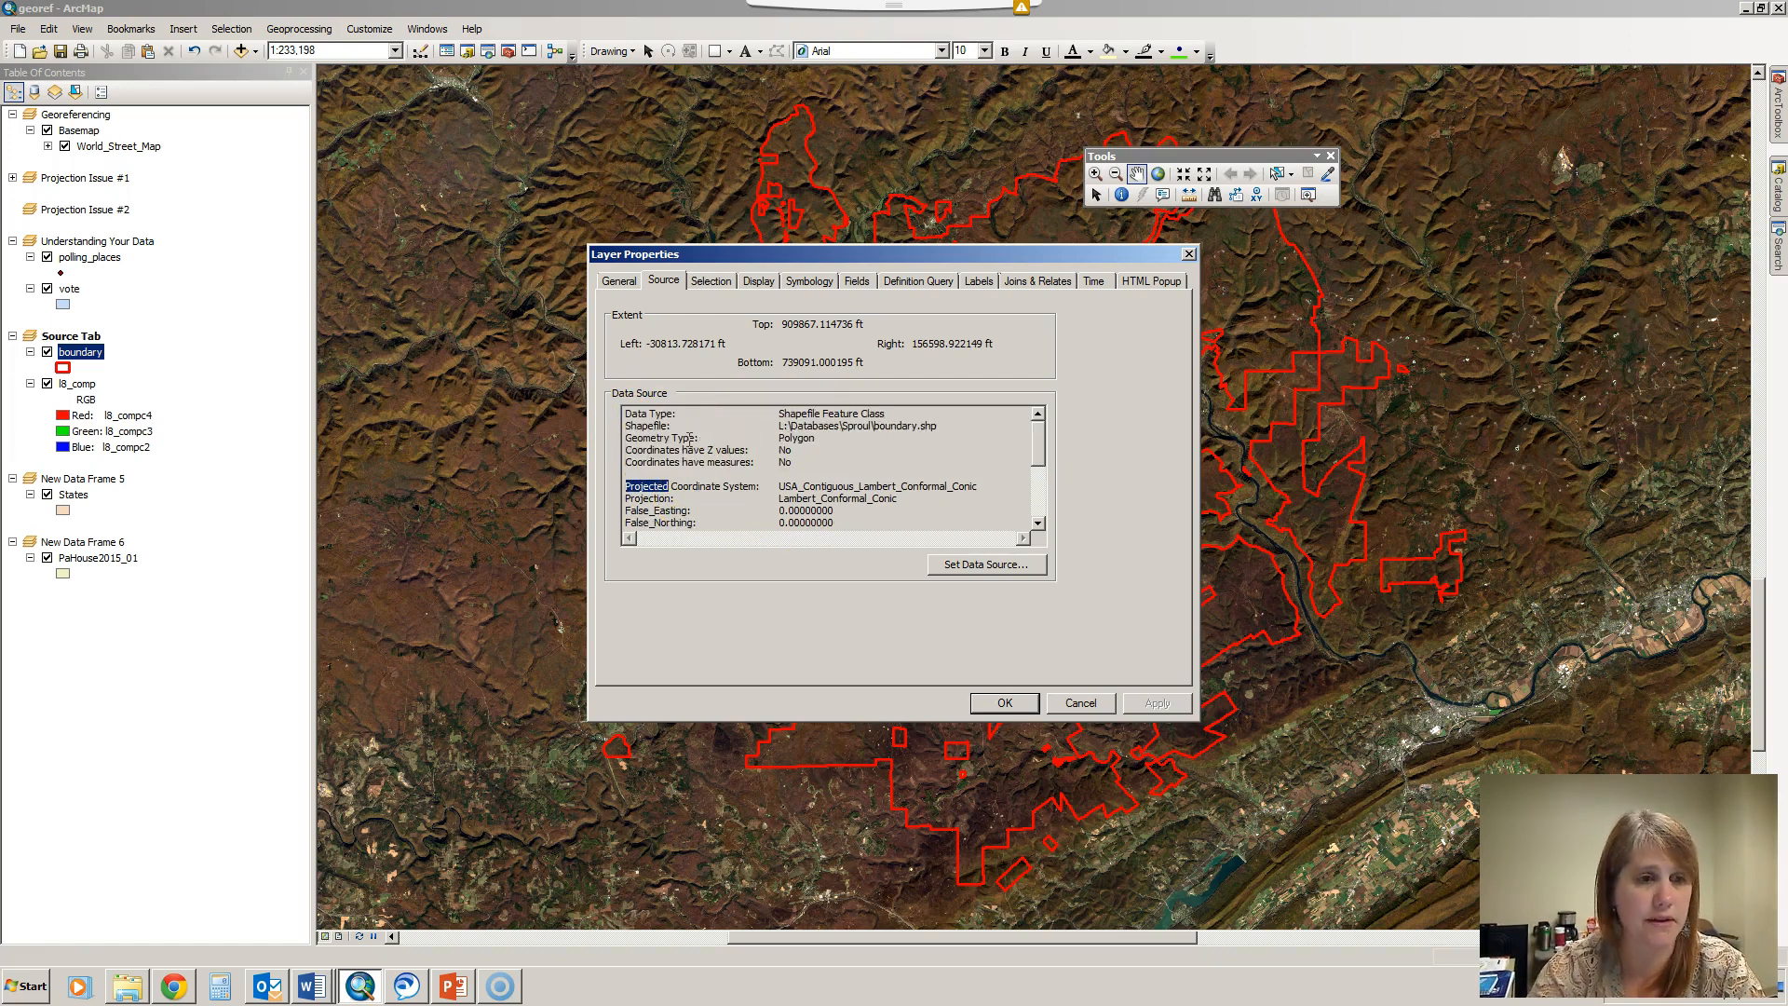
click(1071, 704)
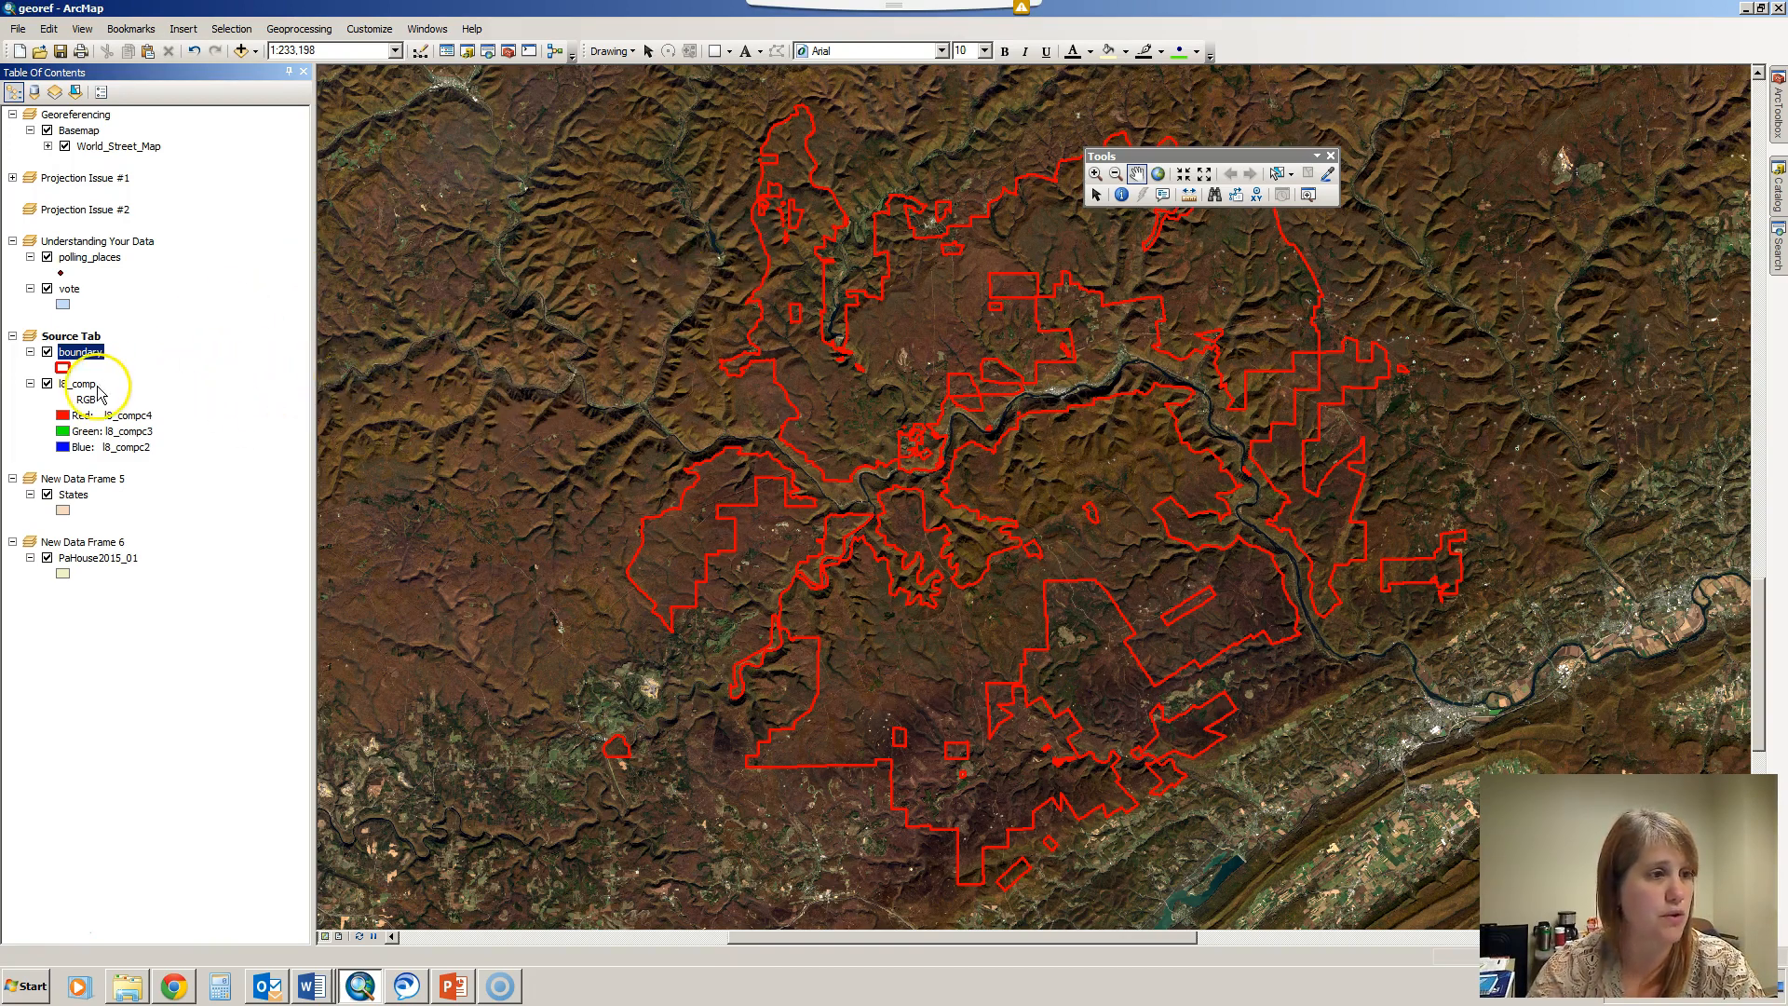
Inspect the l8_comp raster's source information, including its extent and spatial reference, and close the properties without changes
right_click(95, 390)
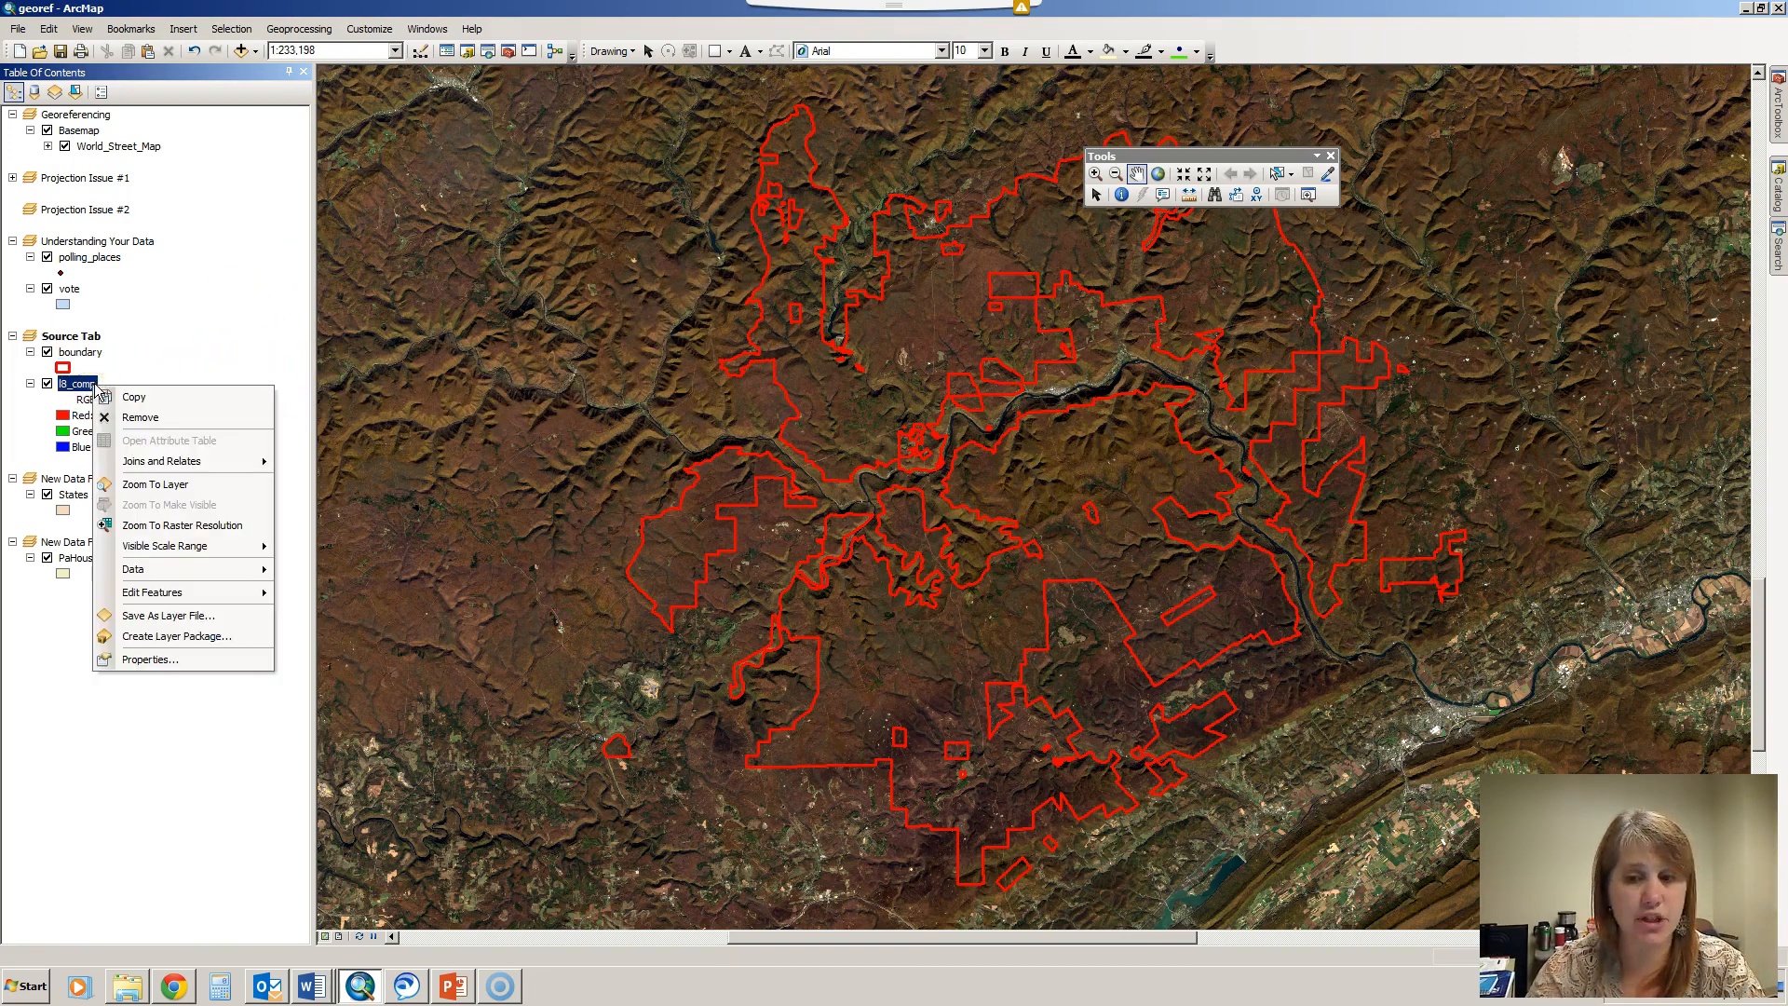
click(151, 659)
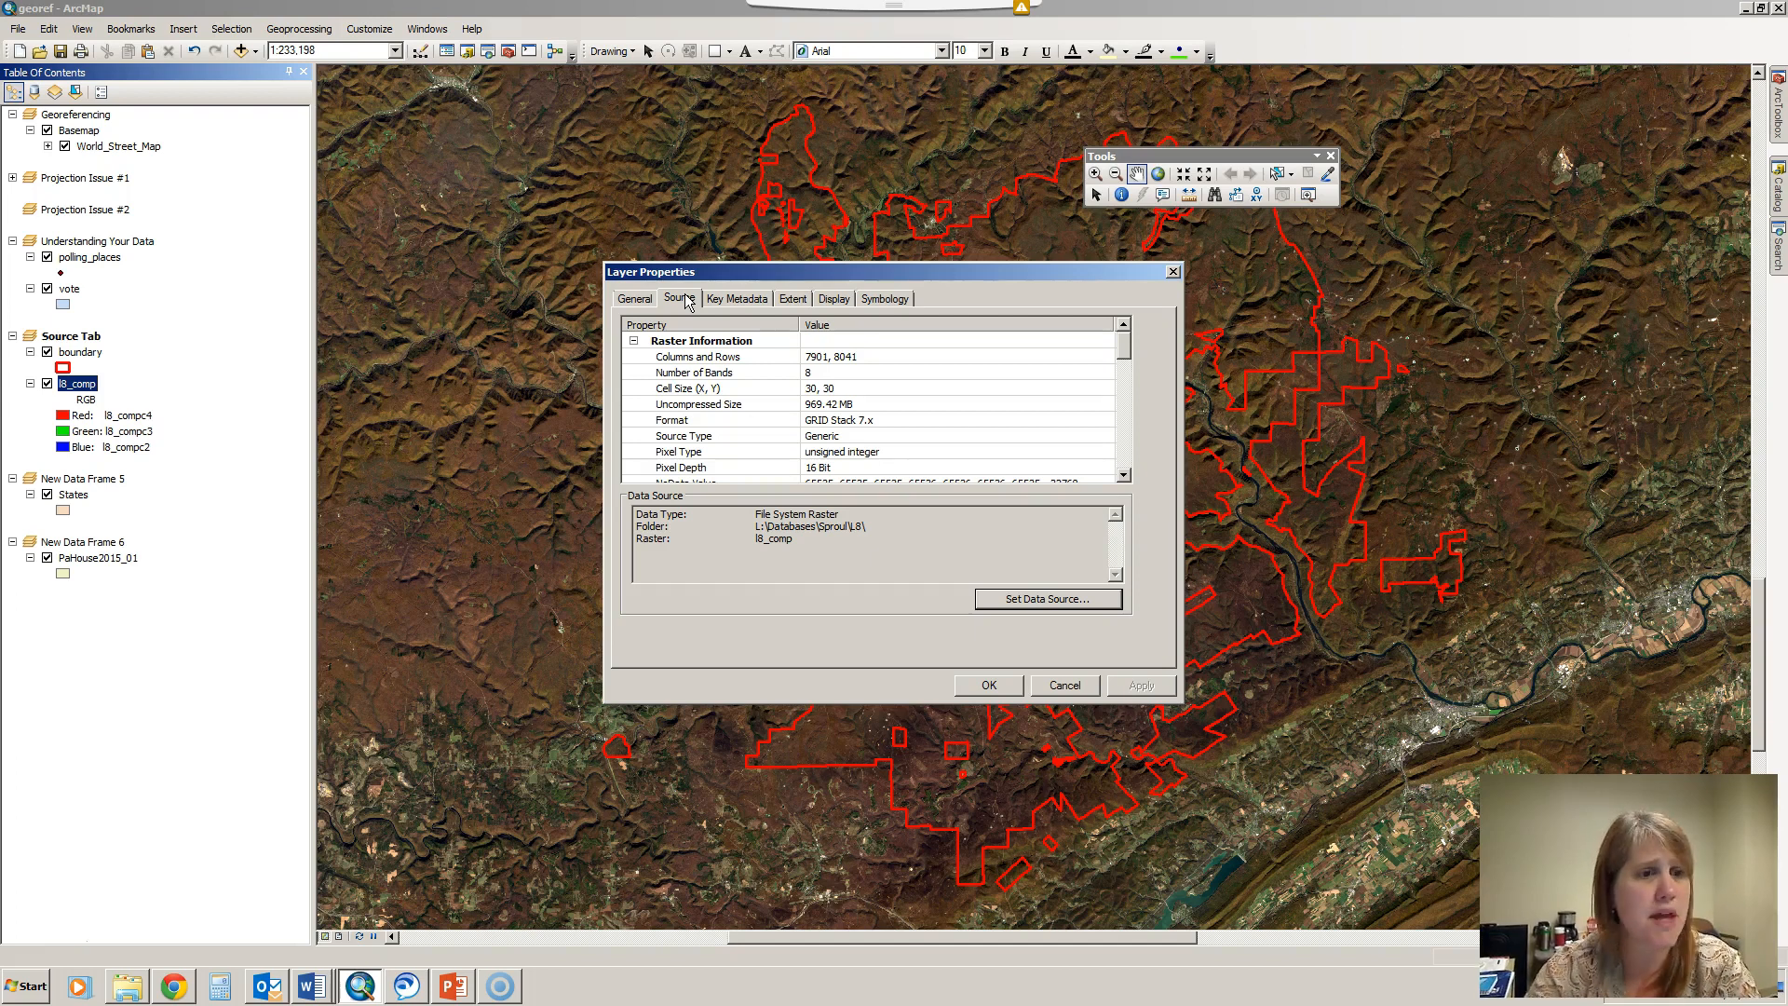
scroll(899, 417, down, 4)
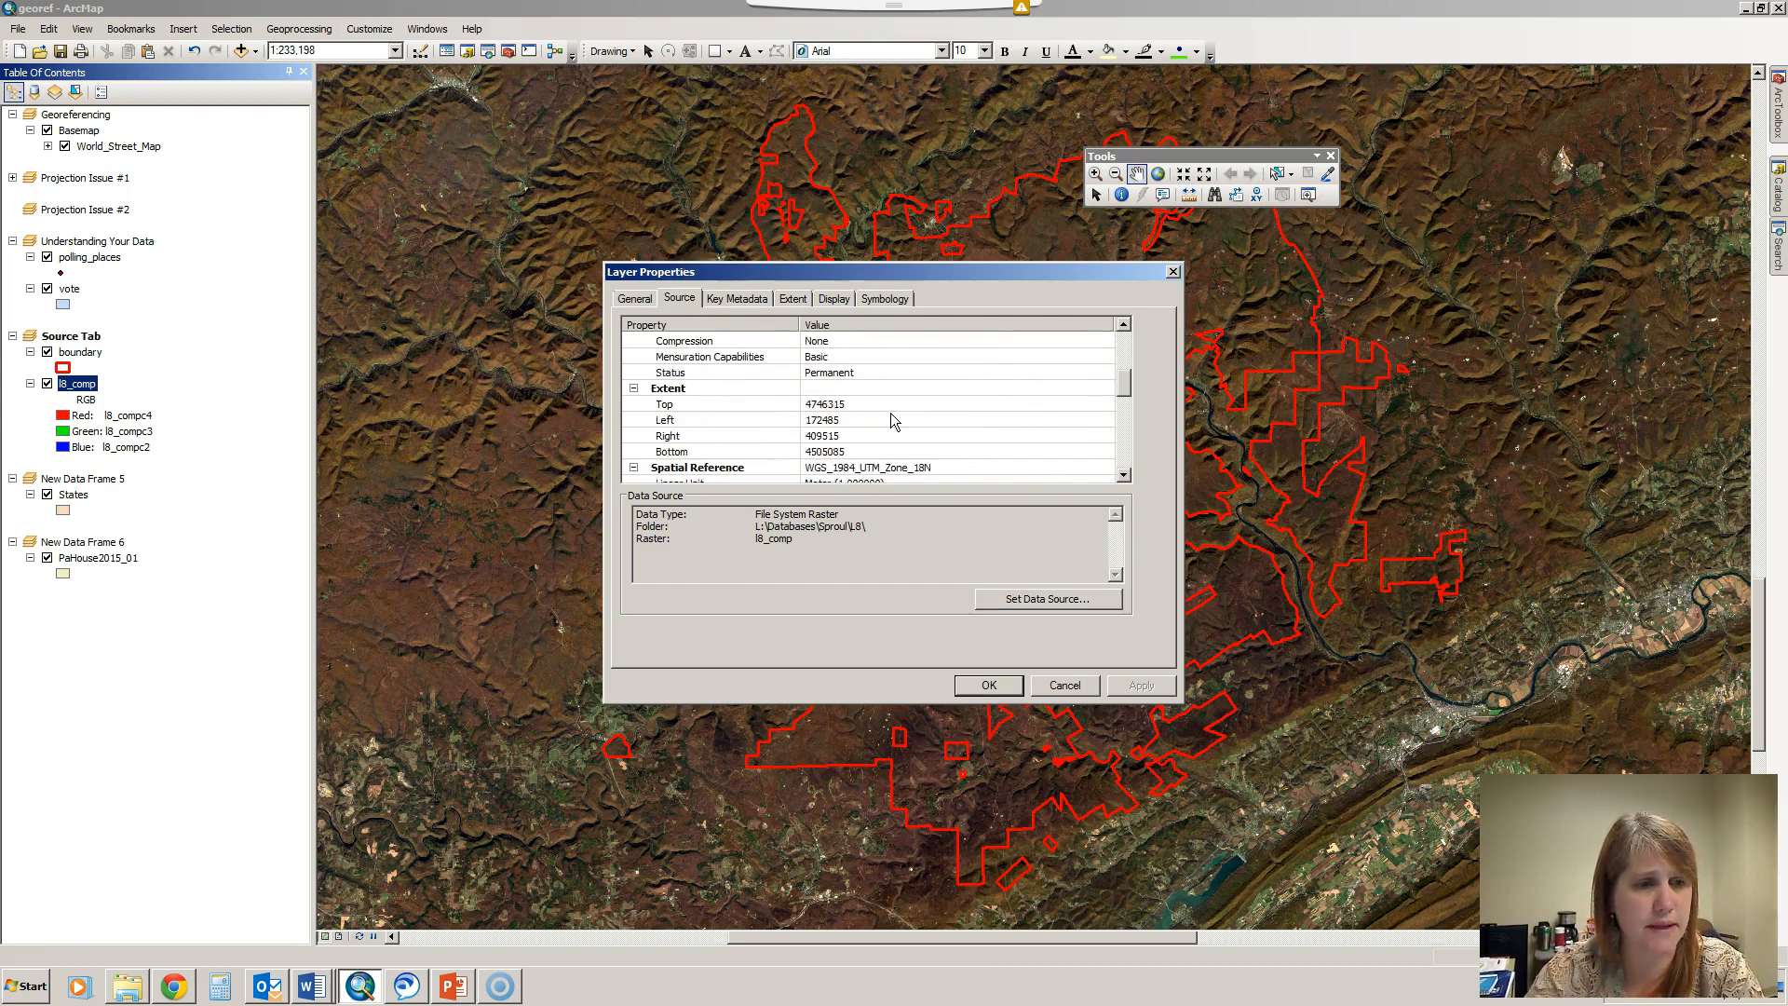
scroll(894, 421, down, 2)
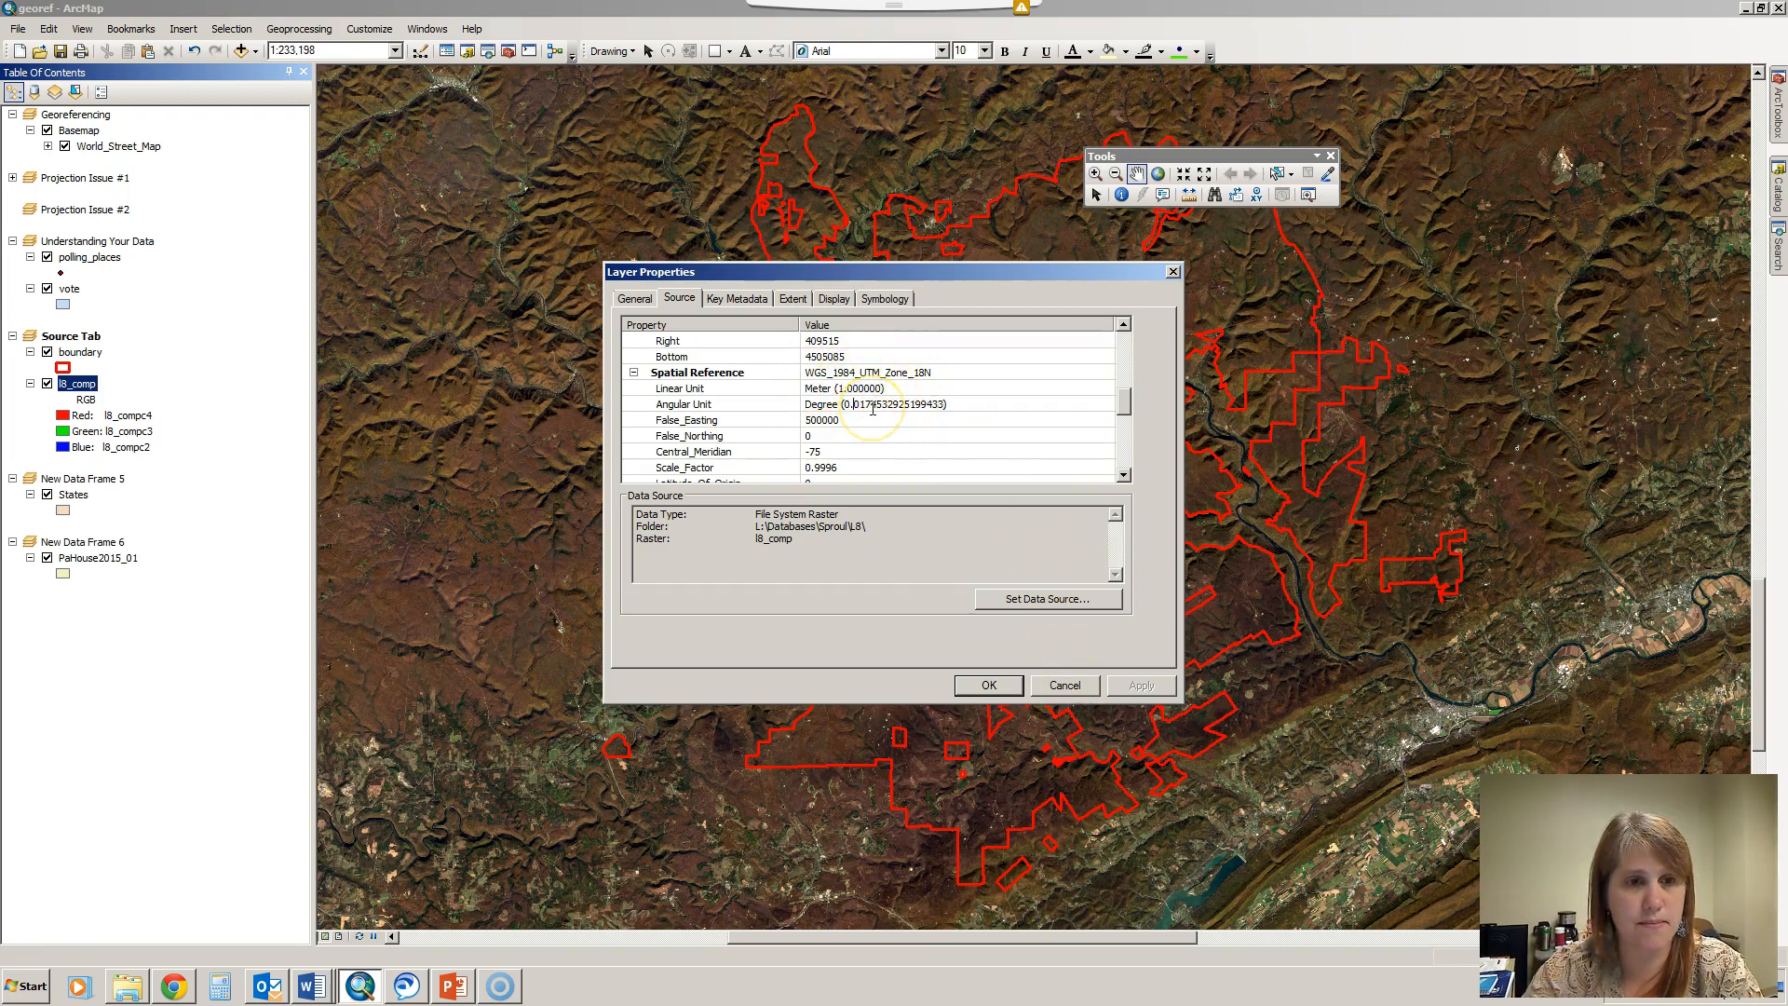
click(1064, 685)
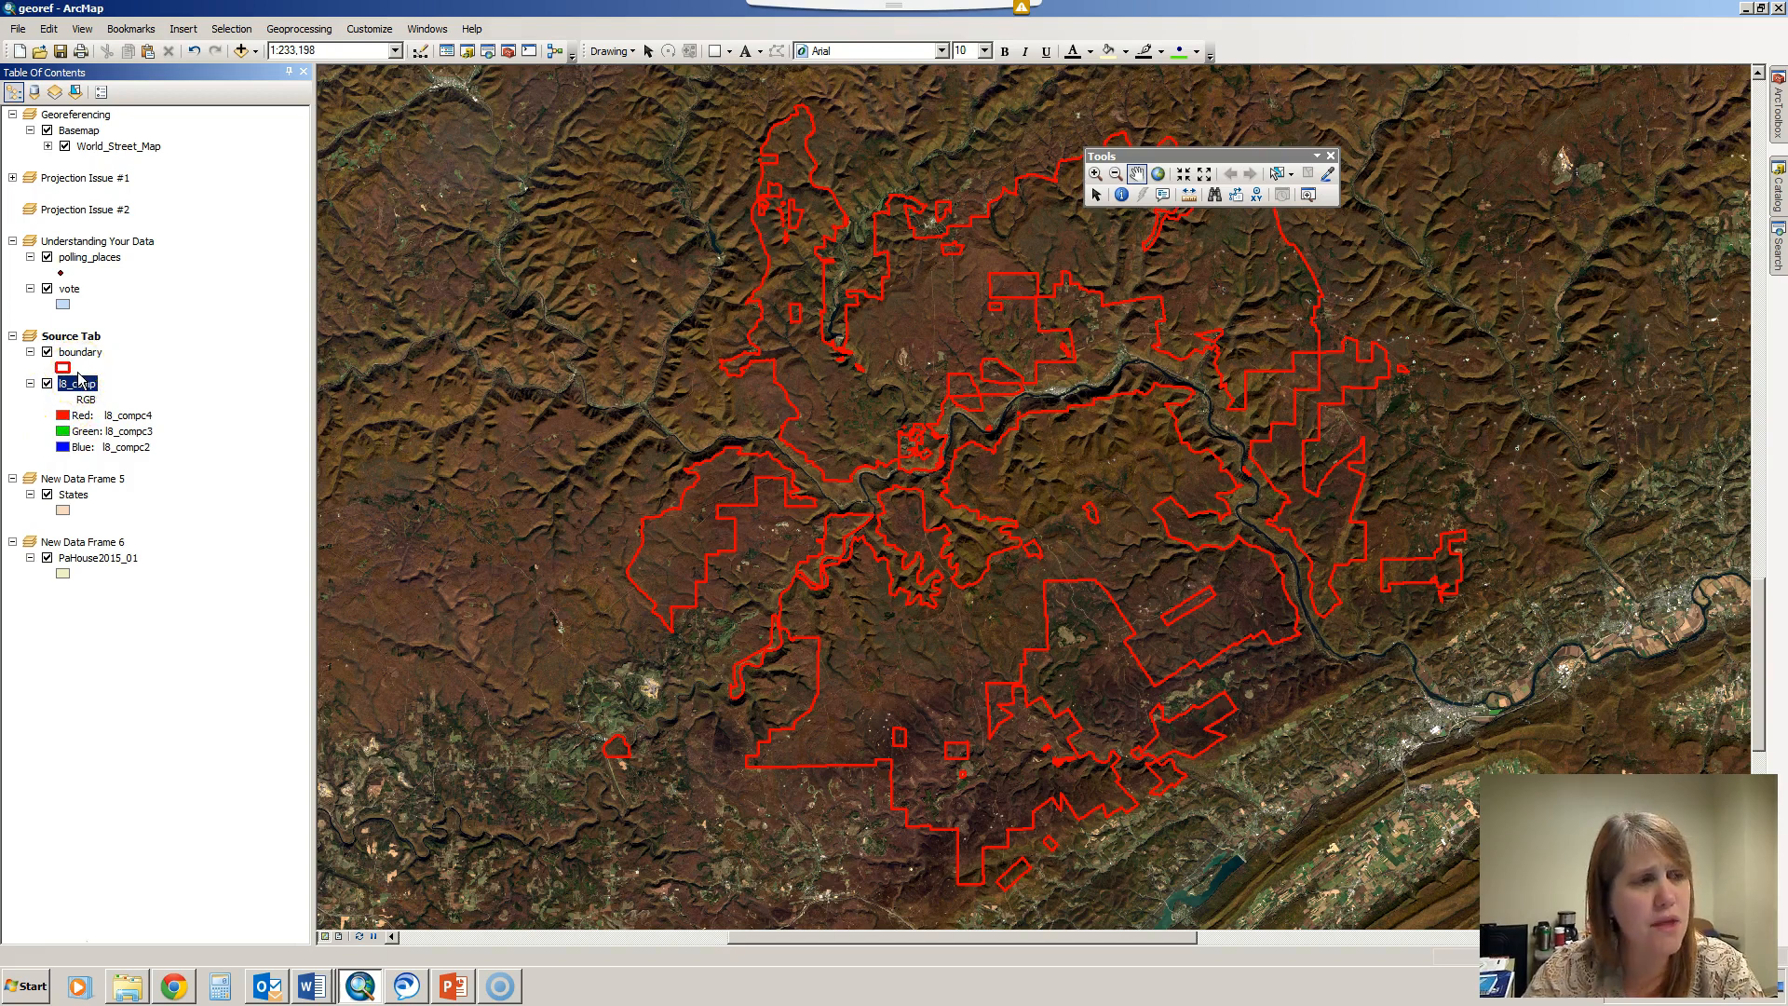
Switch to Windows Explorer and browse the L: drive to the Sproul folder inside Databases
mouse_move(138, 995)
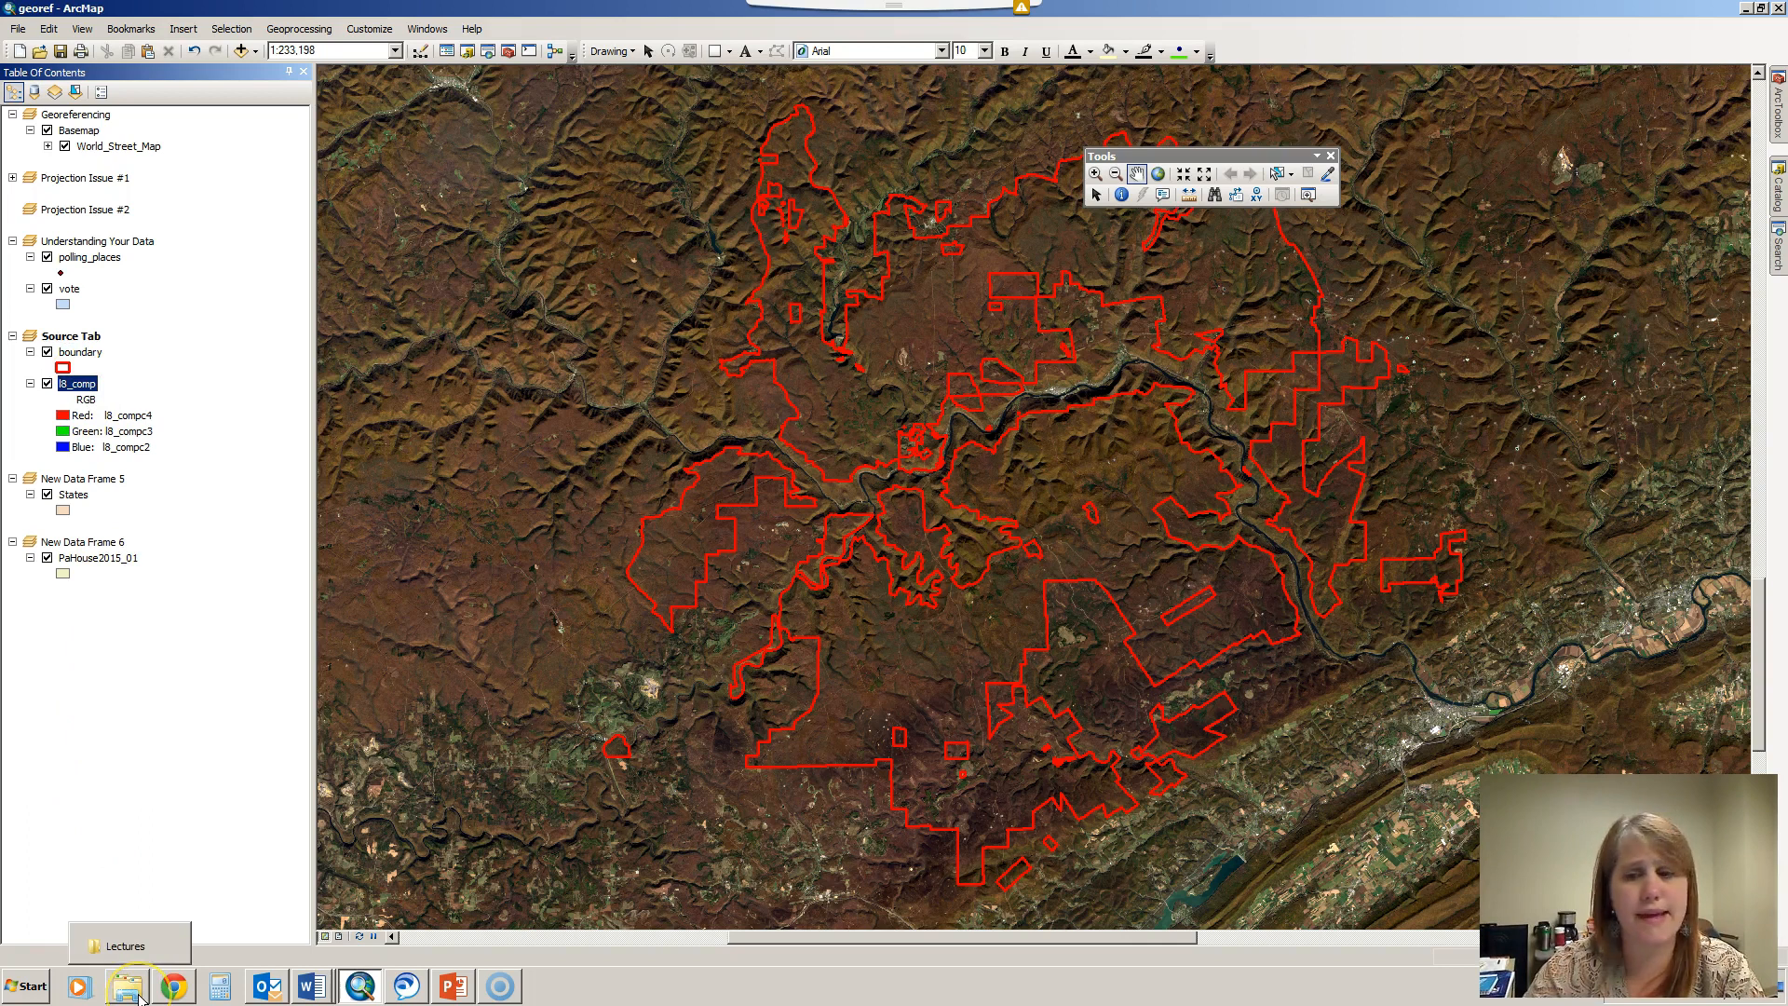
click(138, 995)
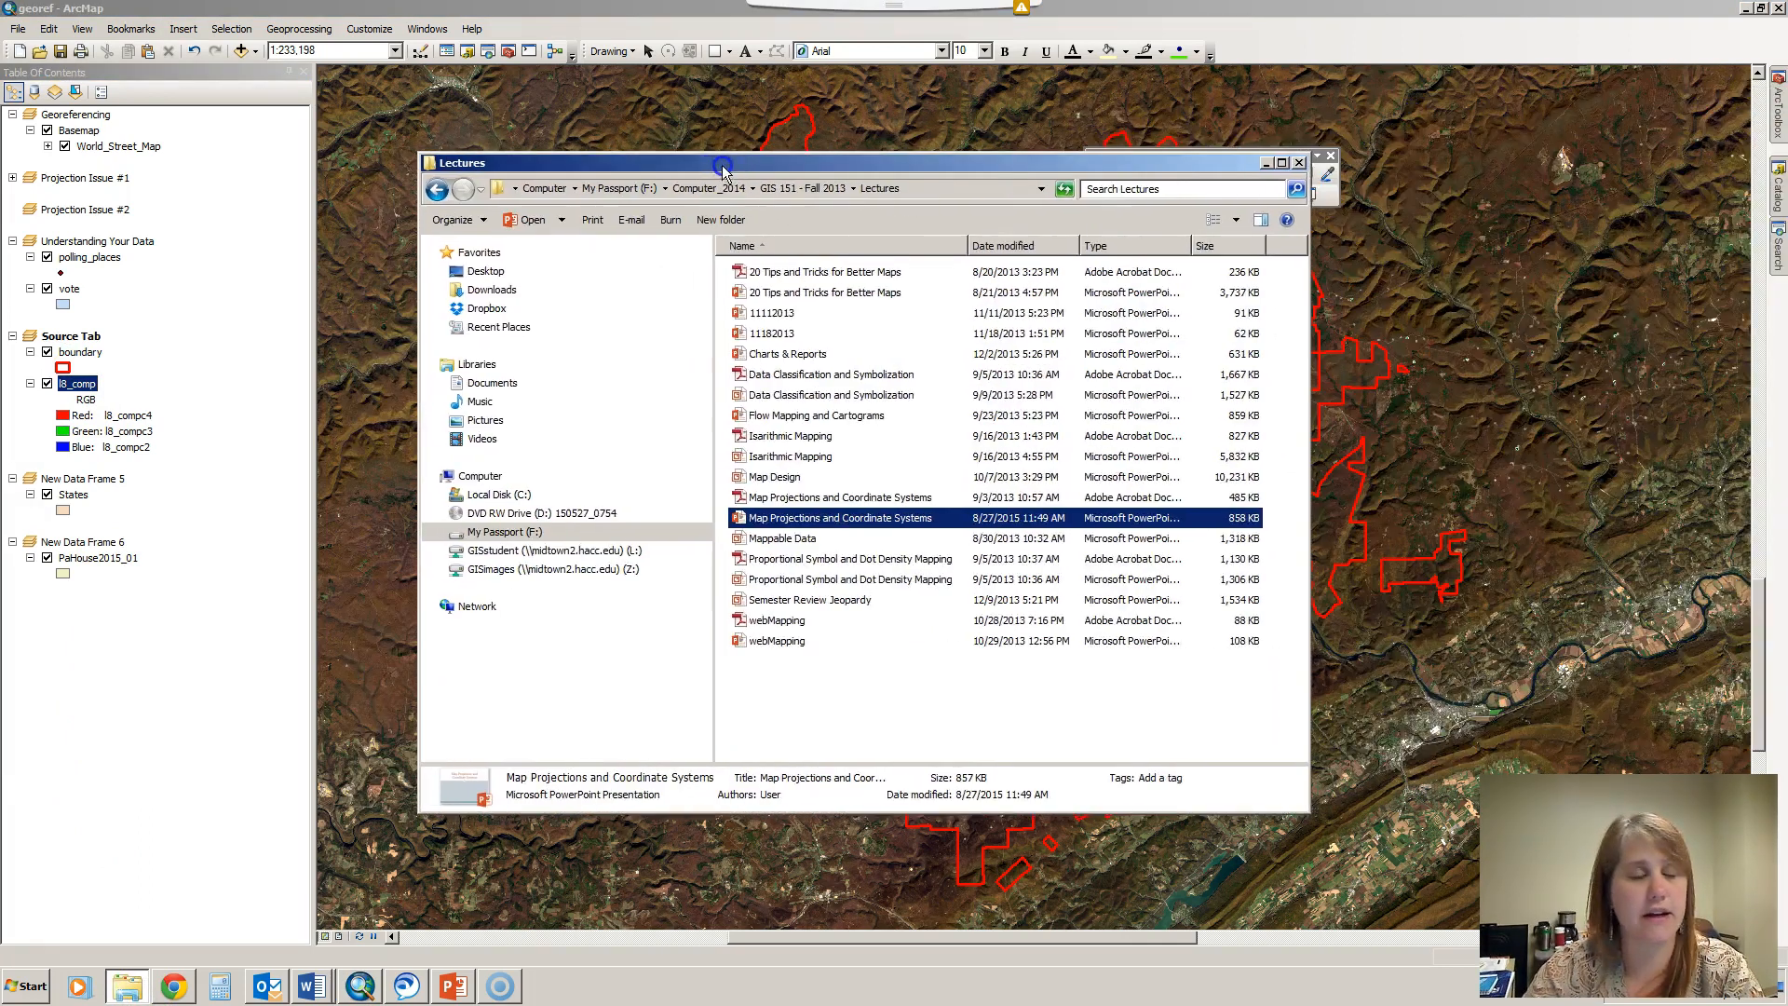
click(568, 552)
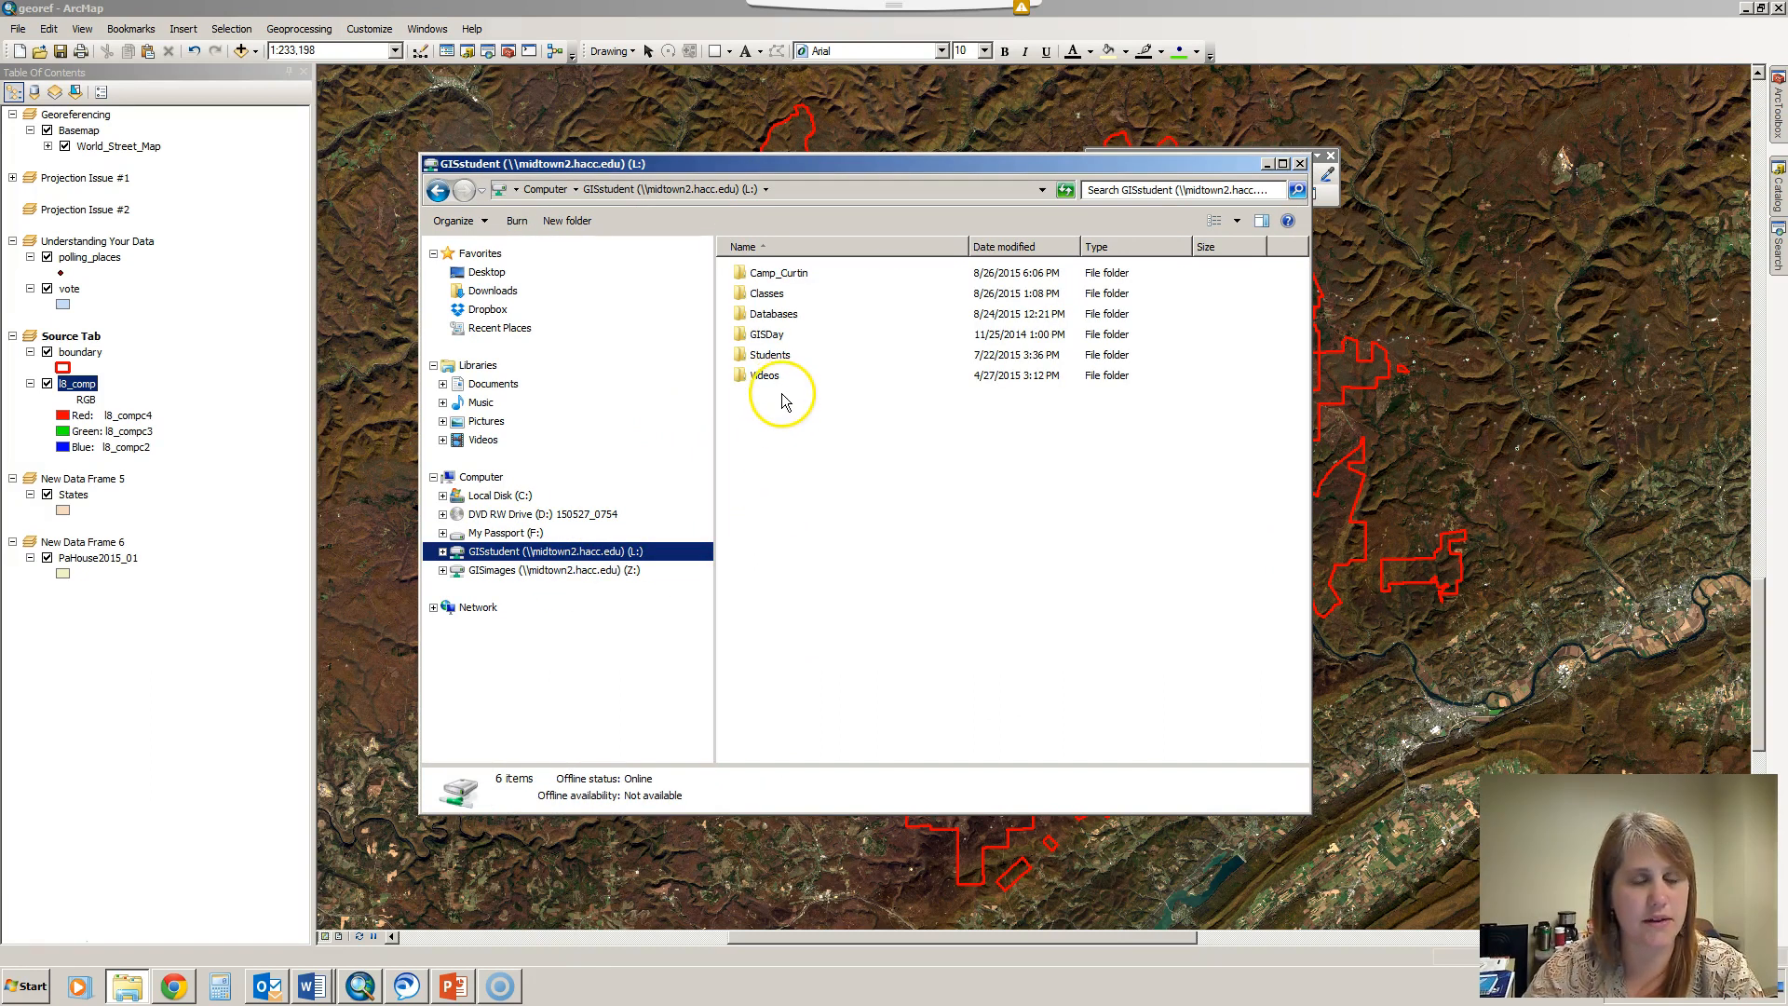
double_click(774, 315)
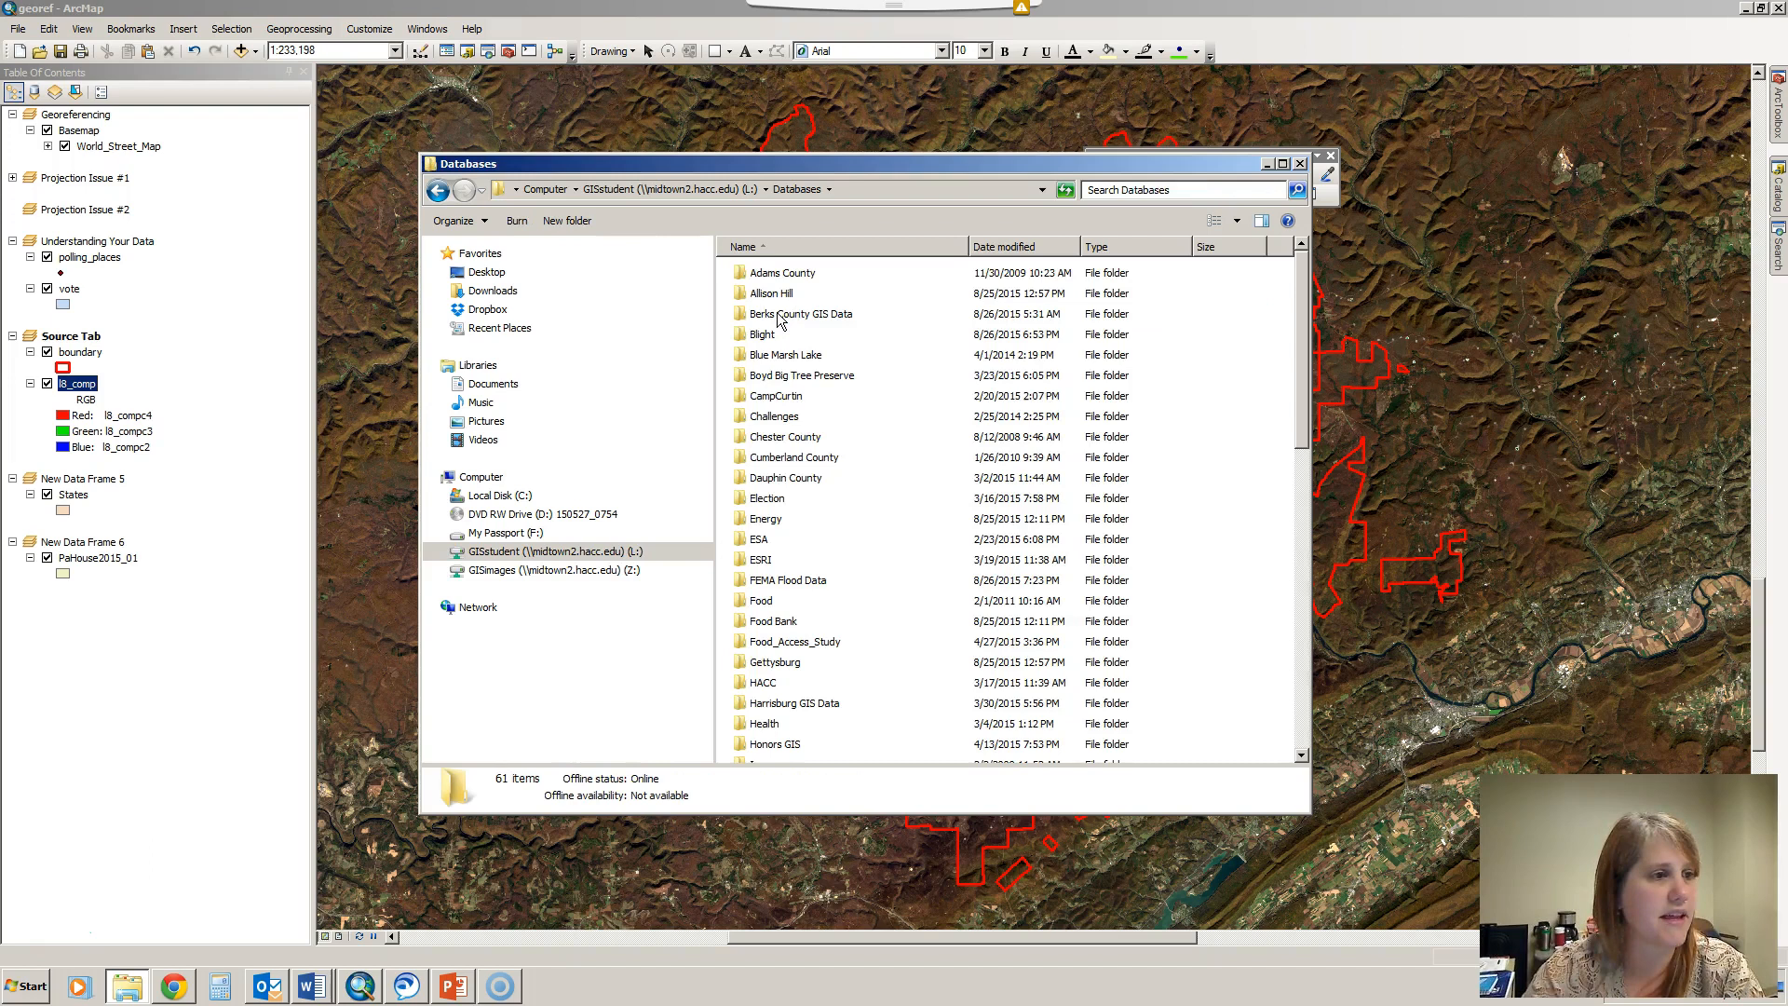
scroll(796, 512, down, 8)
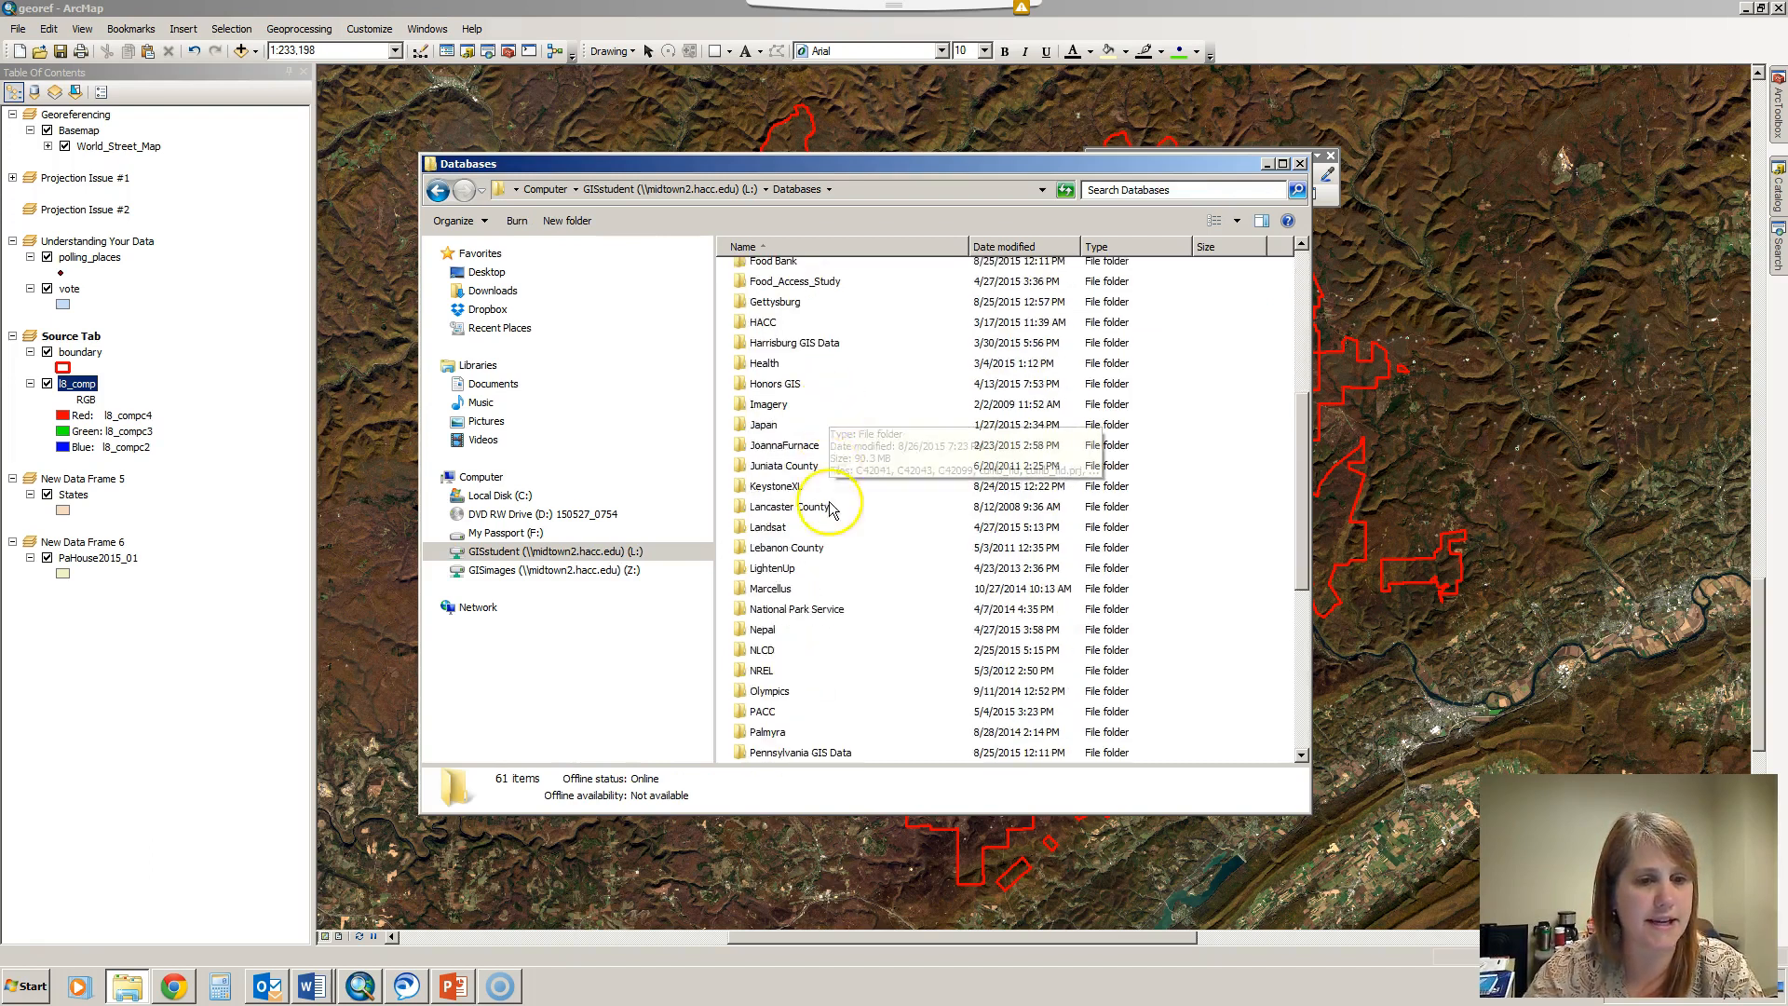
scroll(791, 661, down, 4)
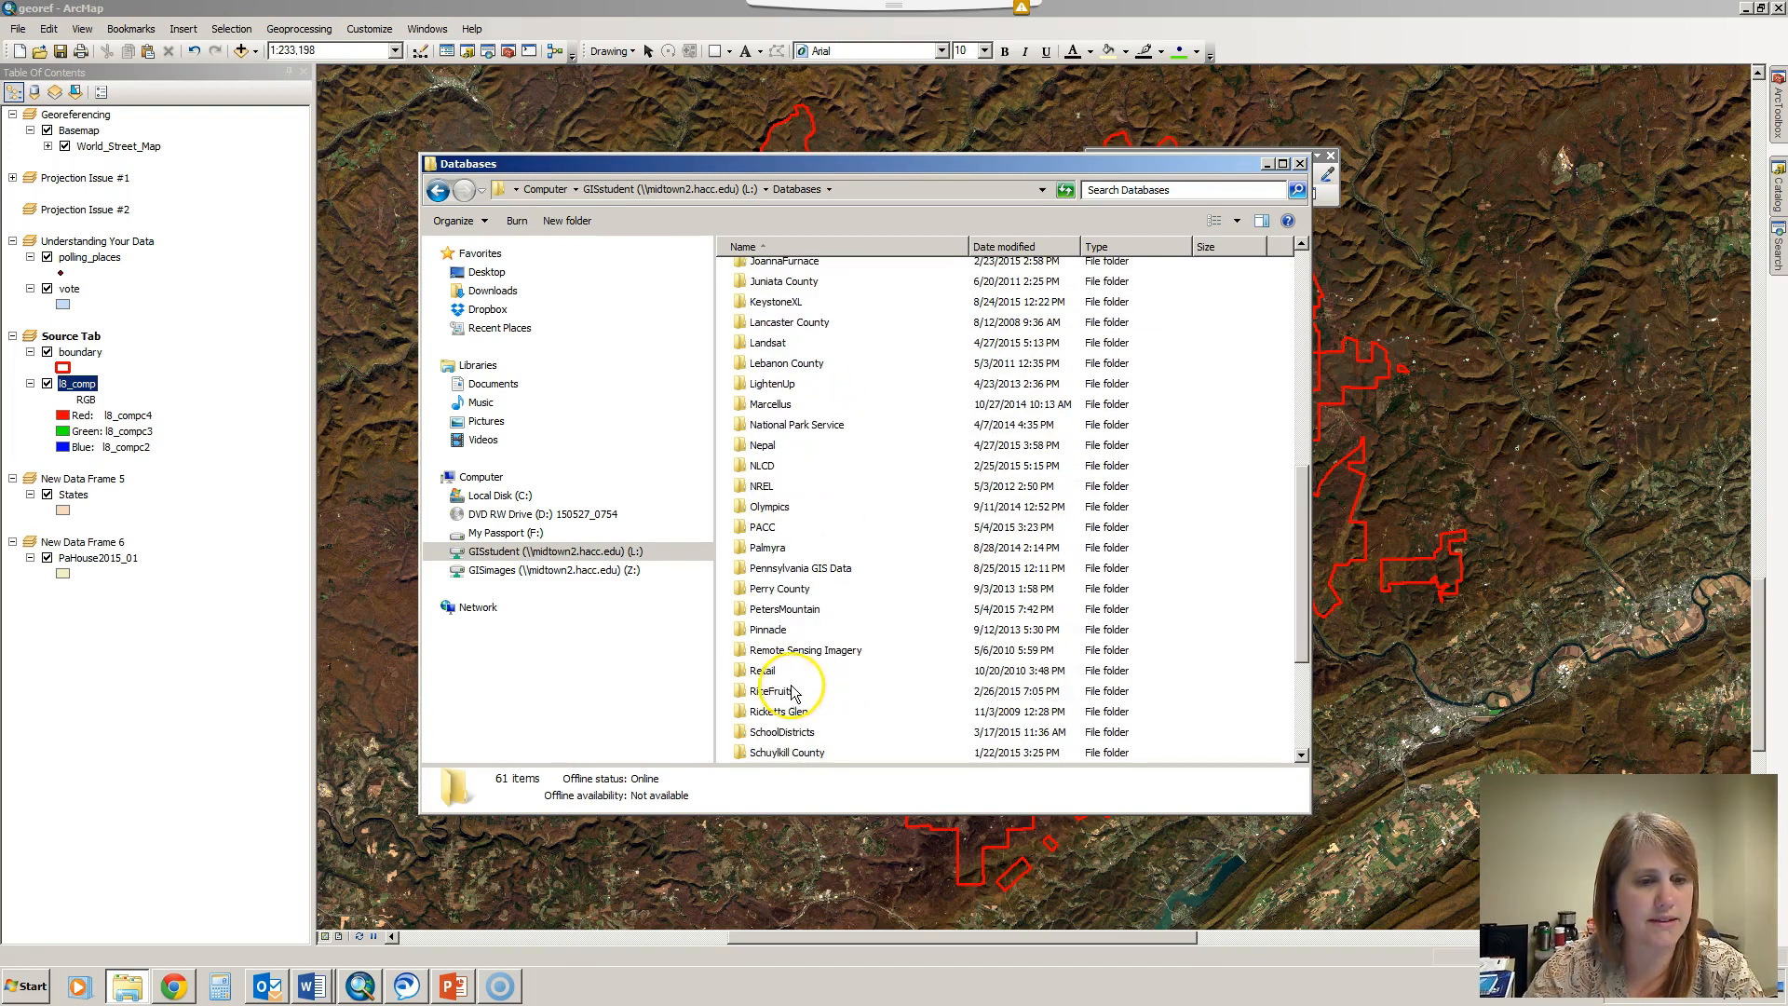
double_click(768, 630)
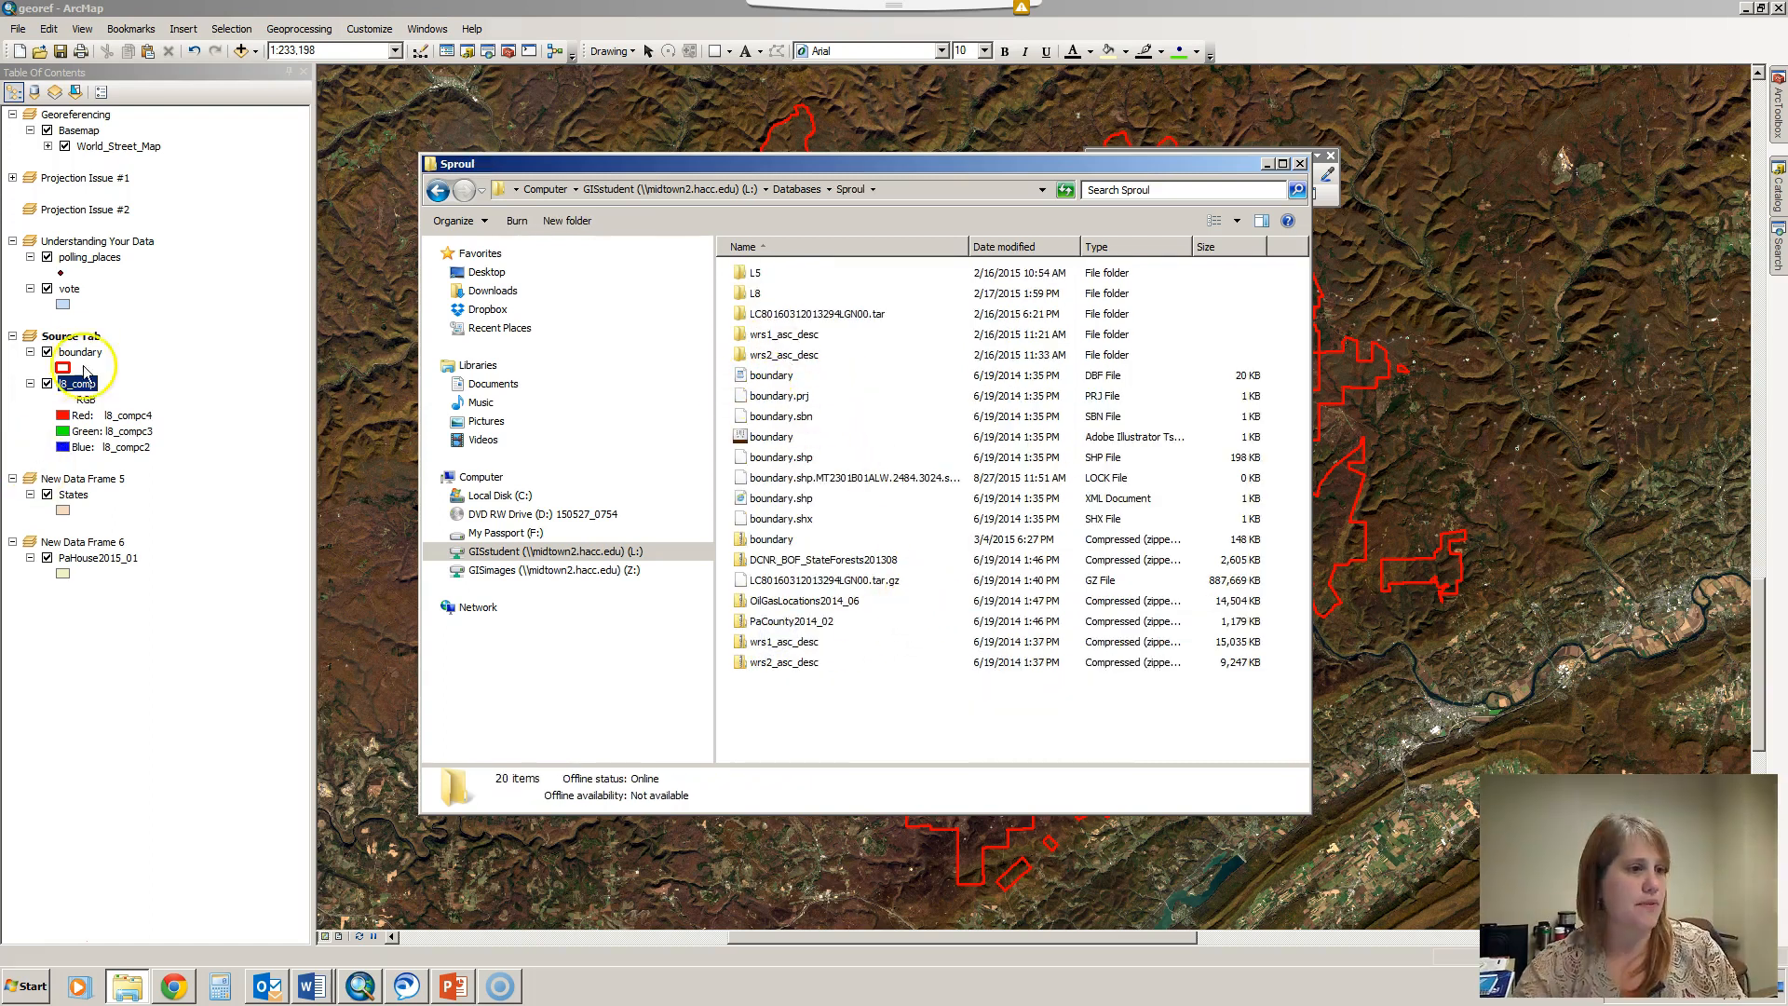
Highlight all the component files of the boundary shapefile, from the DBF to the SHX, and single out boundary.prj
click(769, 378)
shift+click(794, 521)
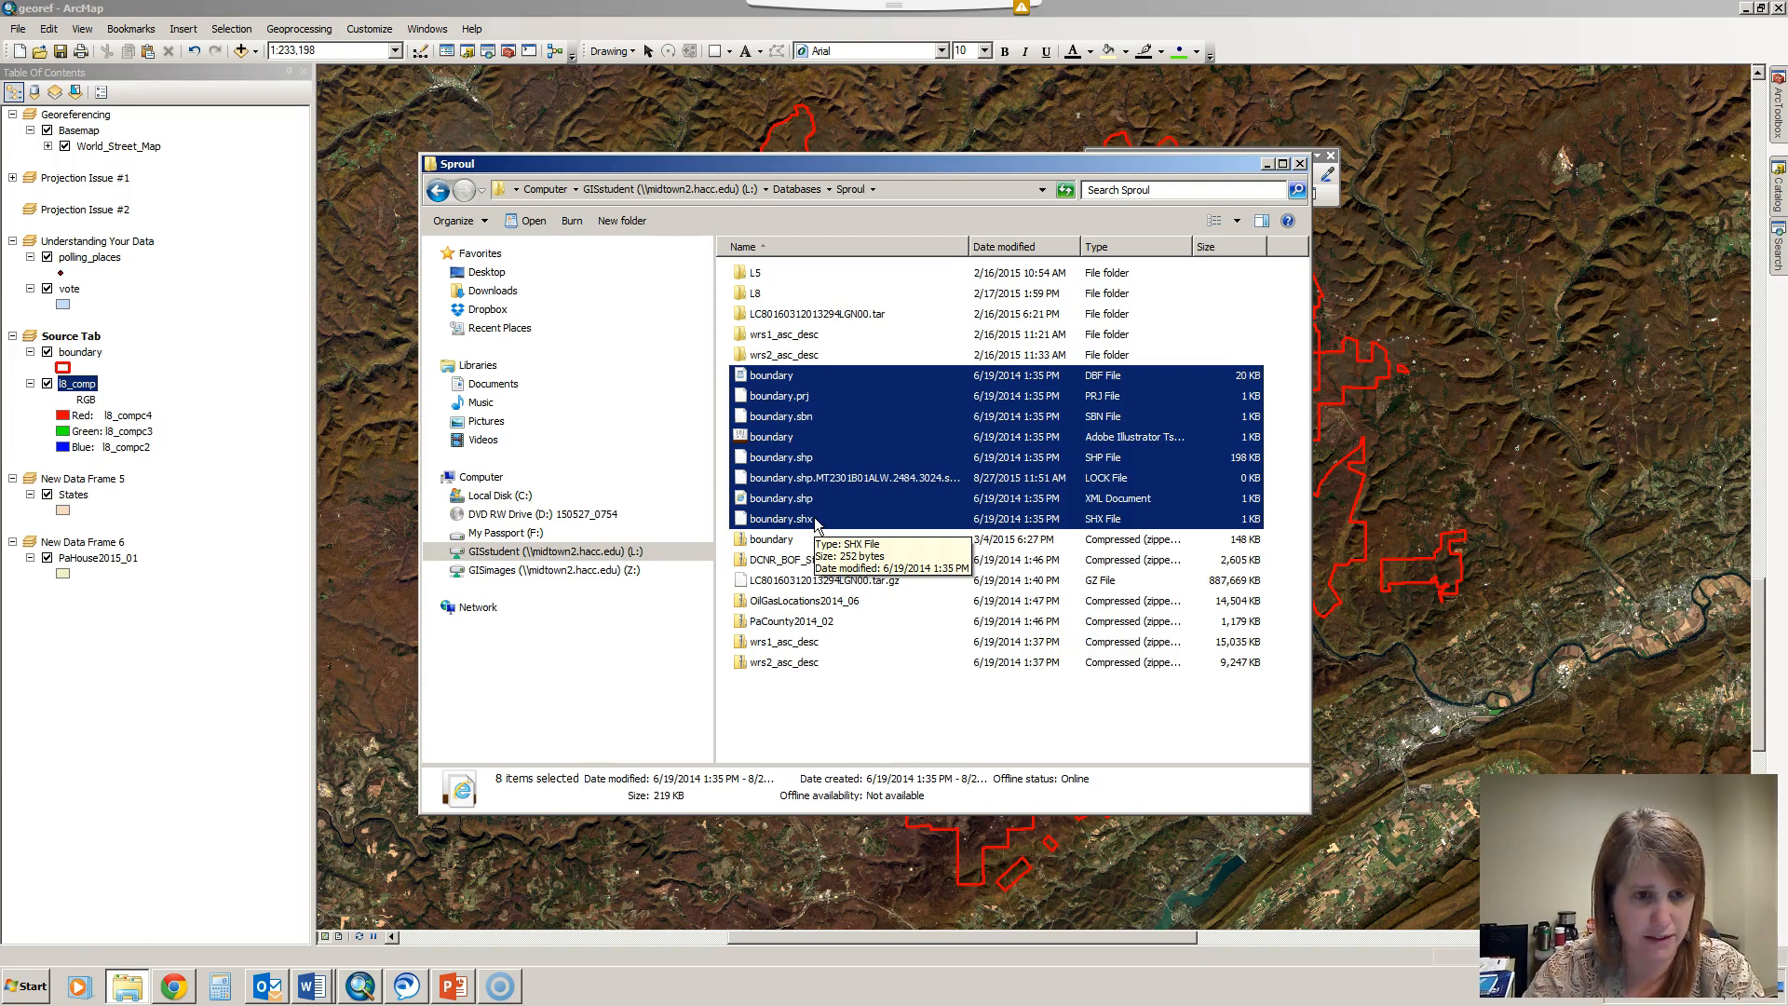
click(807, 396)
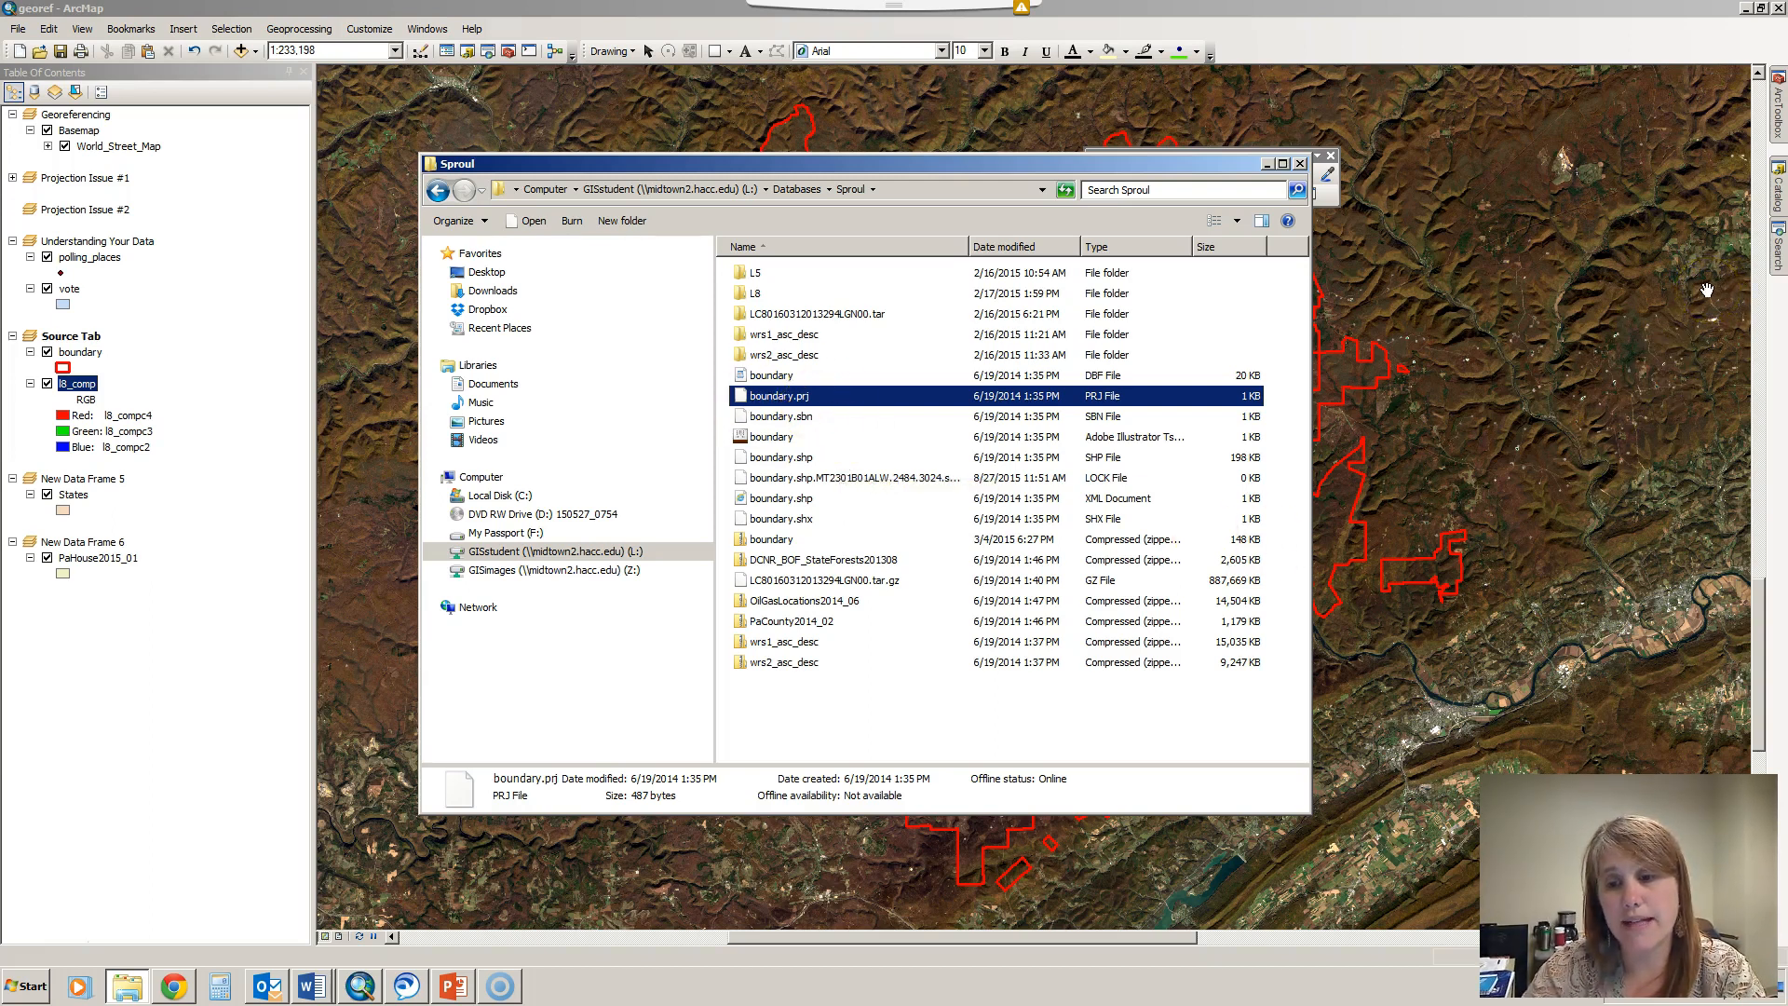
Return to ArcMap and locate boundary.shp in the Catalog under L:\Databases\Sproul, bringing up its available file operations
click(1346, 310)
click(1778, 184)
click(1653, 216)
click(1519, 216)
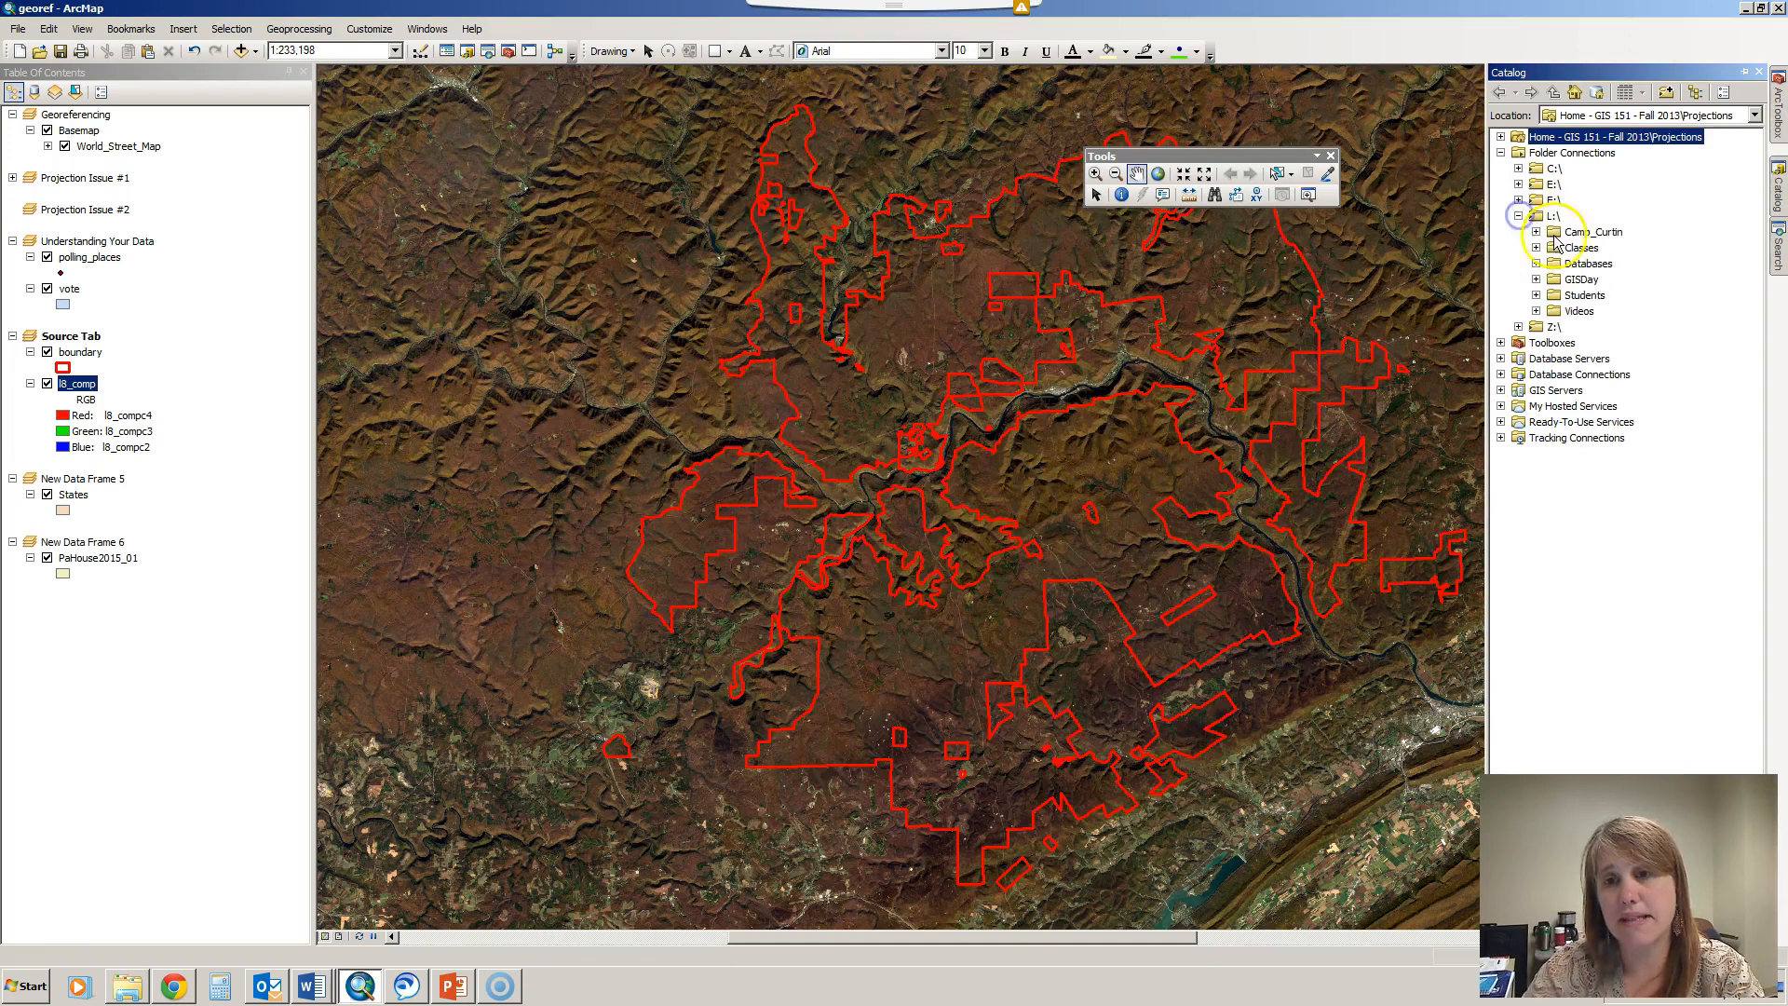
click(1536, 264)
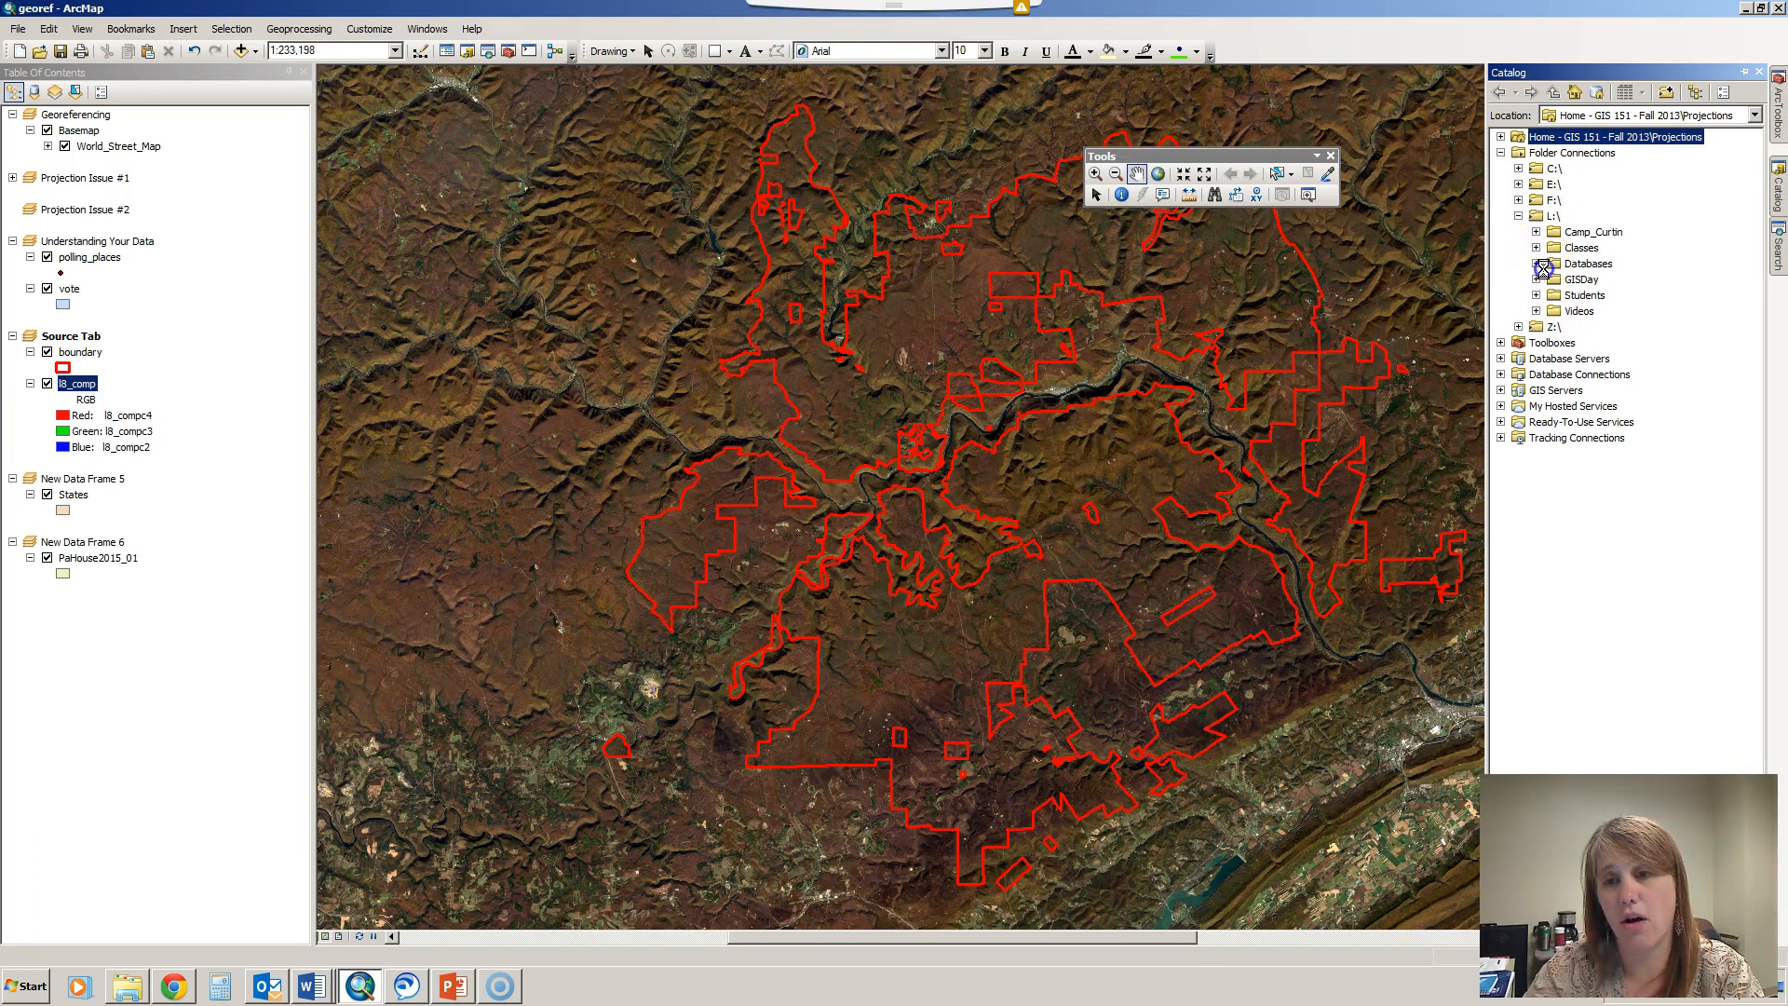
scroll(1572, 583, down, 6)
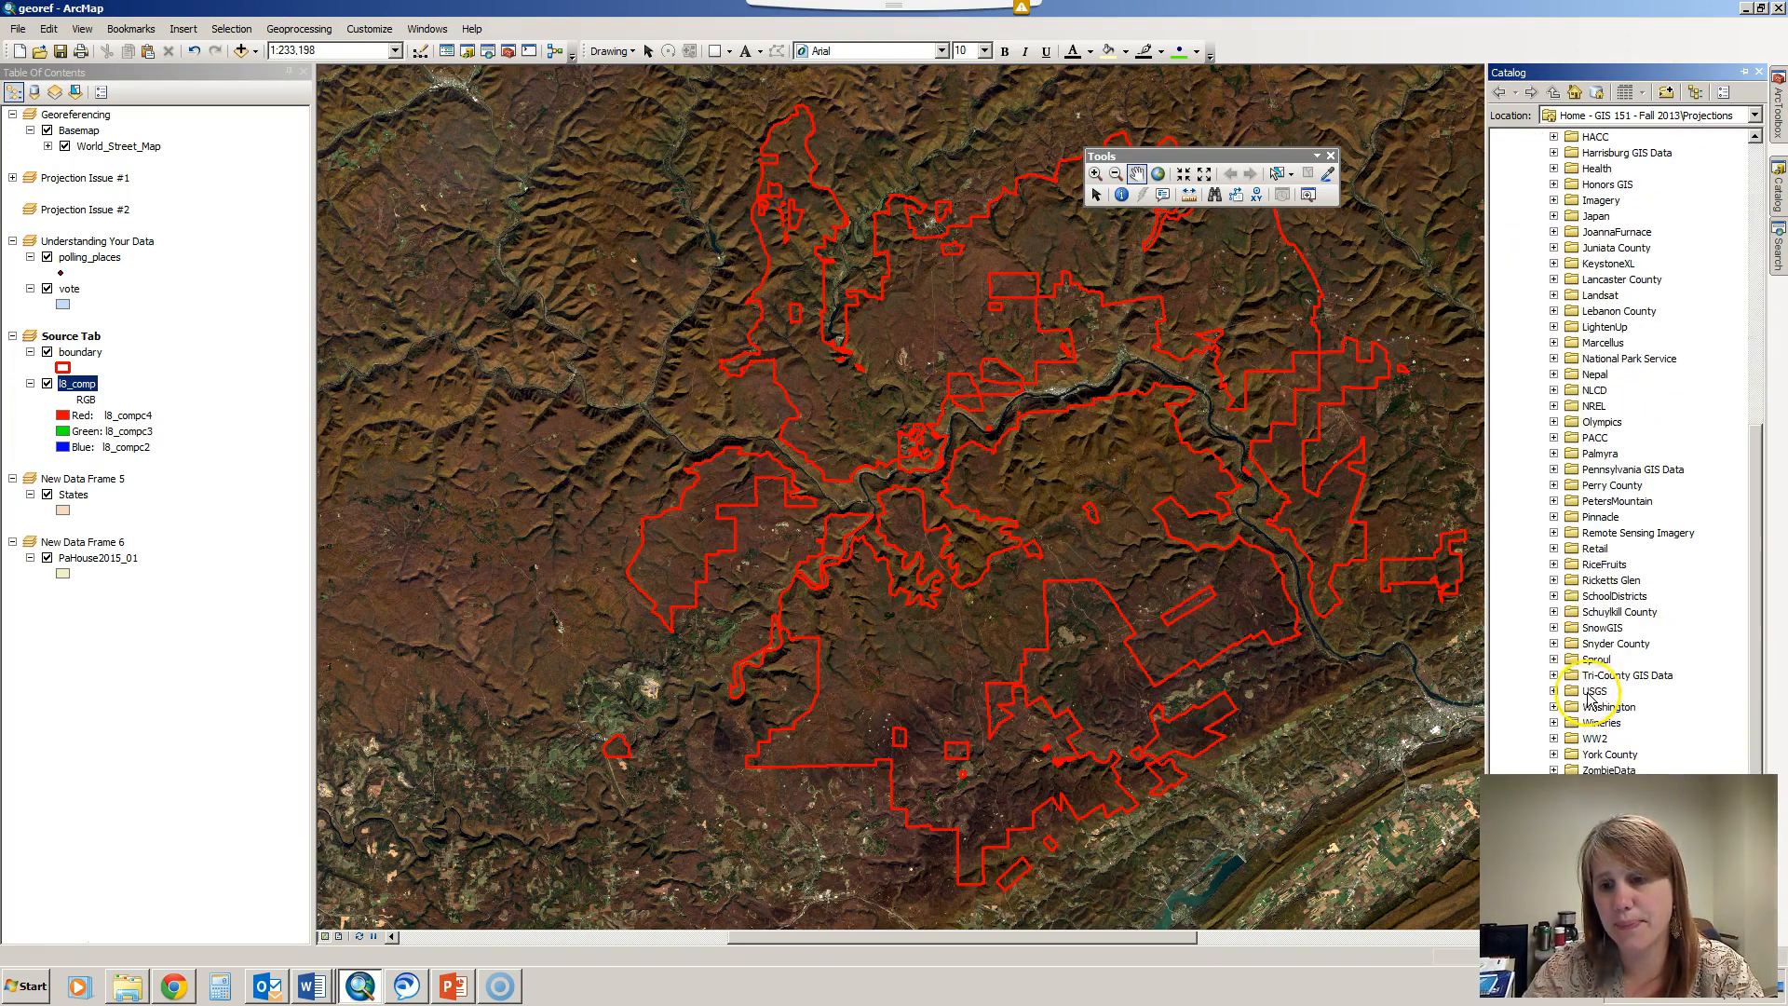
click(1554, 658)
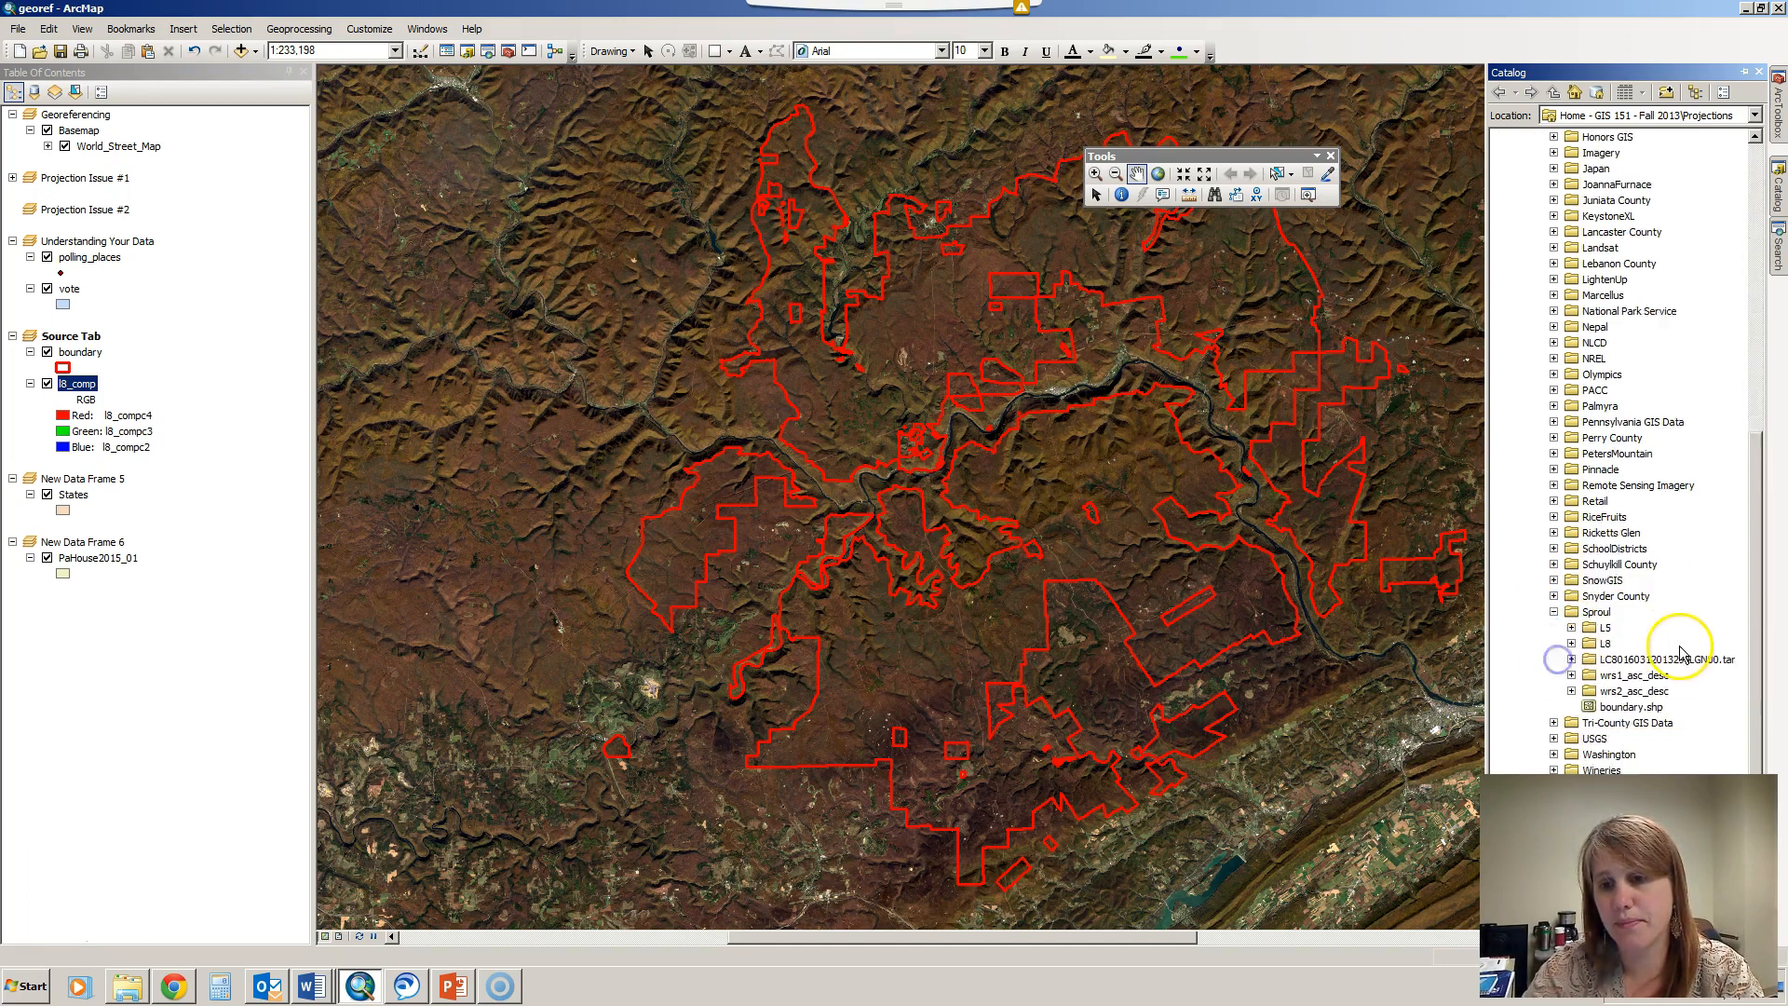
scroll(1634, 652, down, 2)
click(1639, 645)
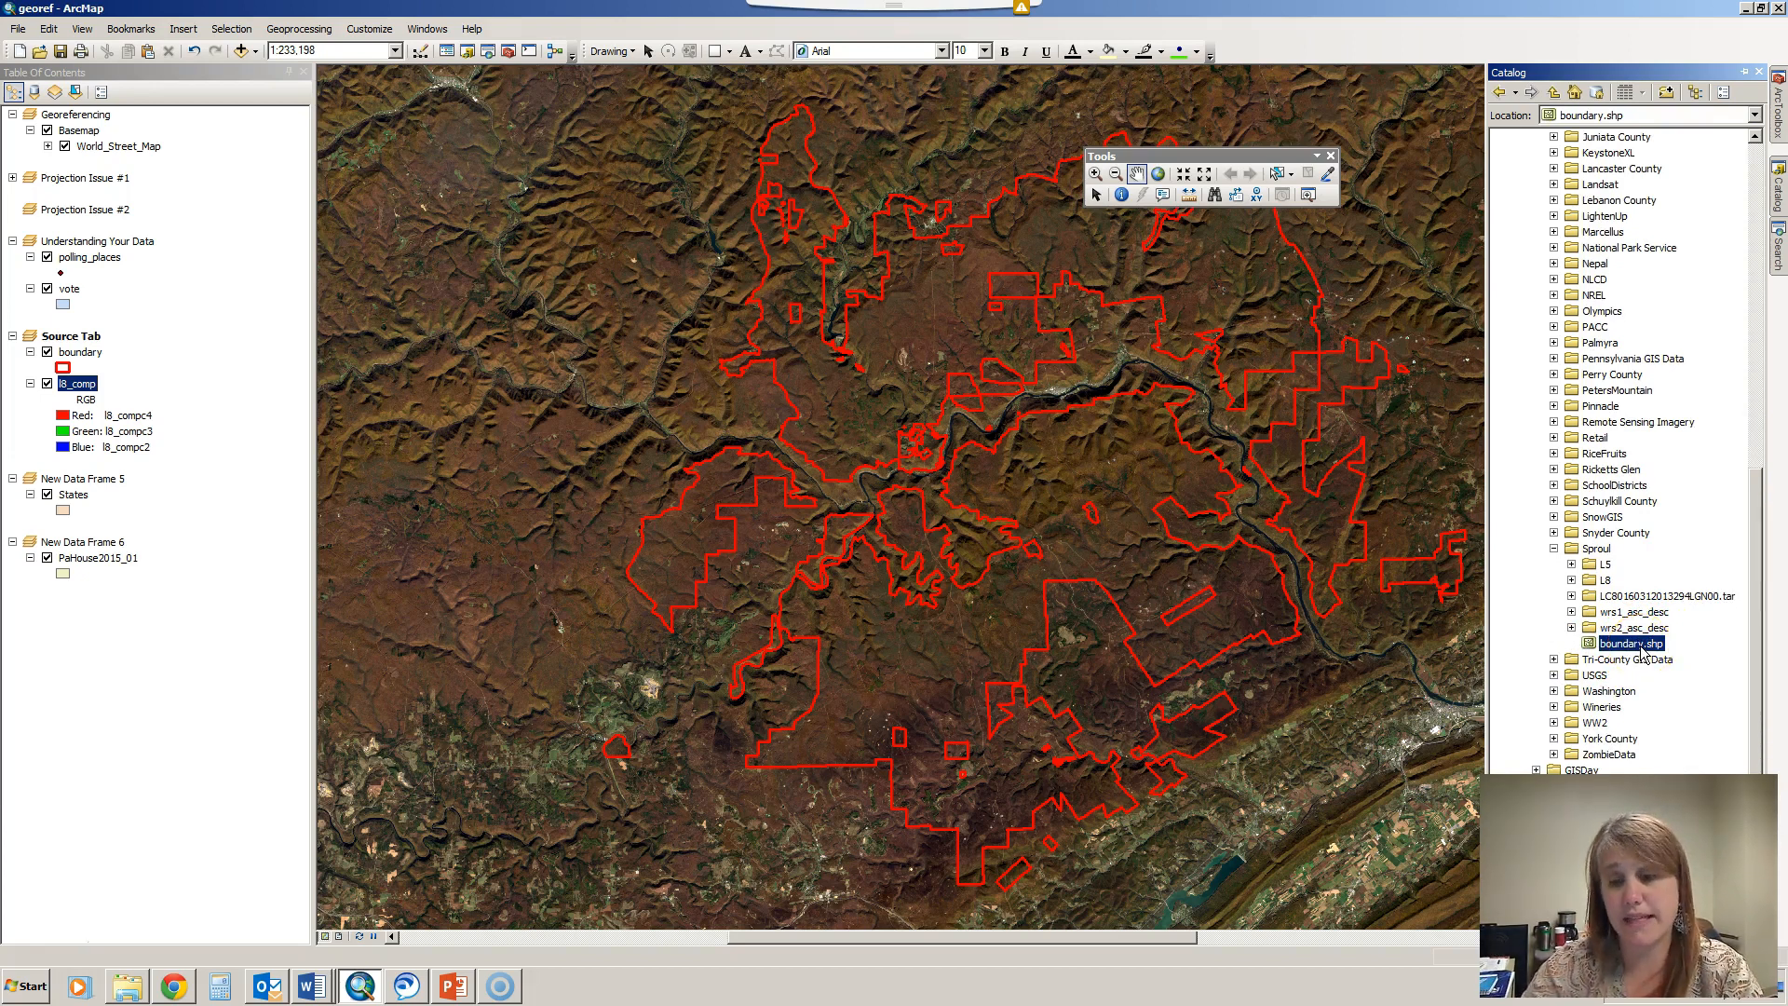
double_click(1642, 646)
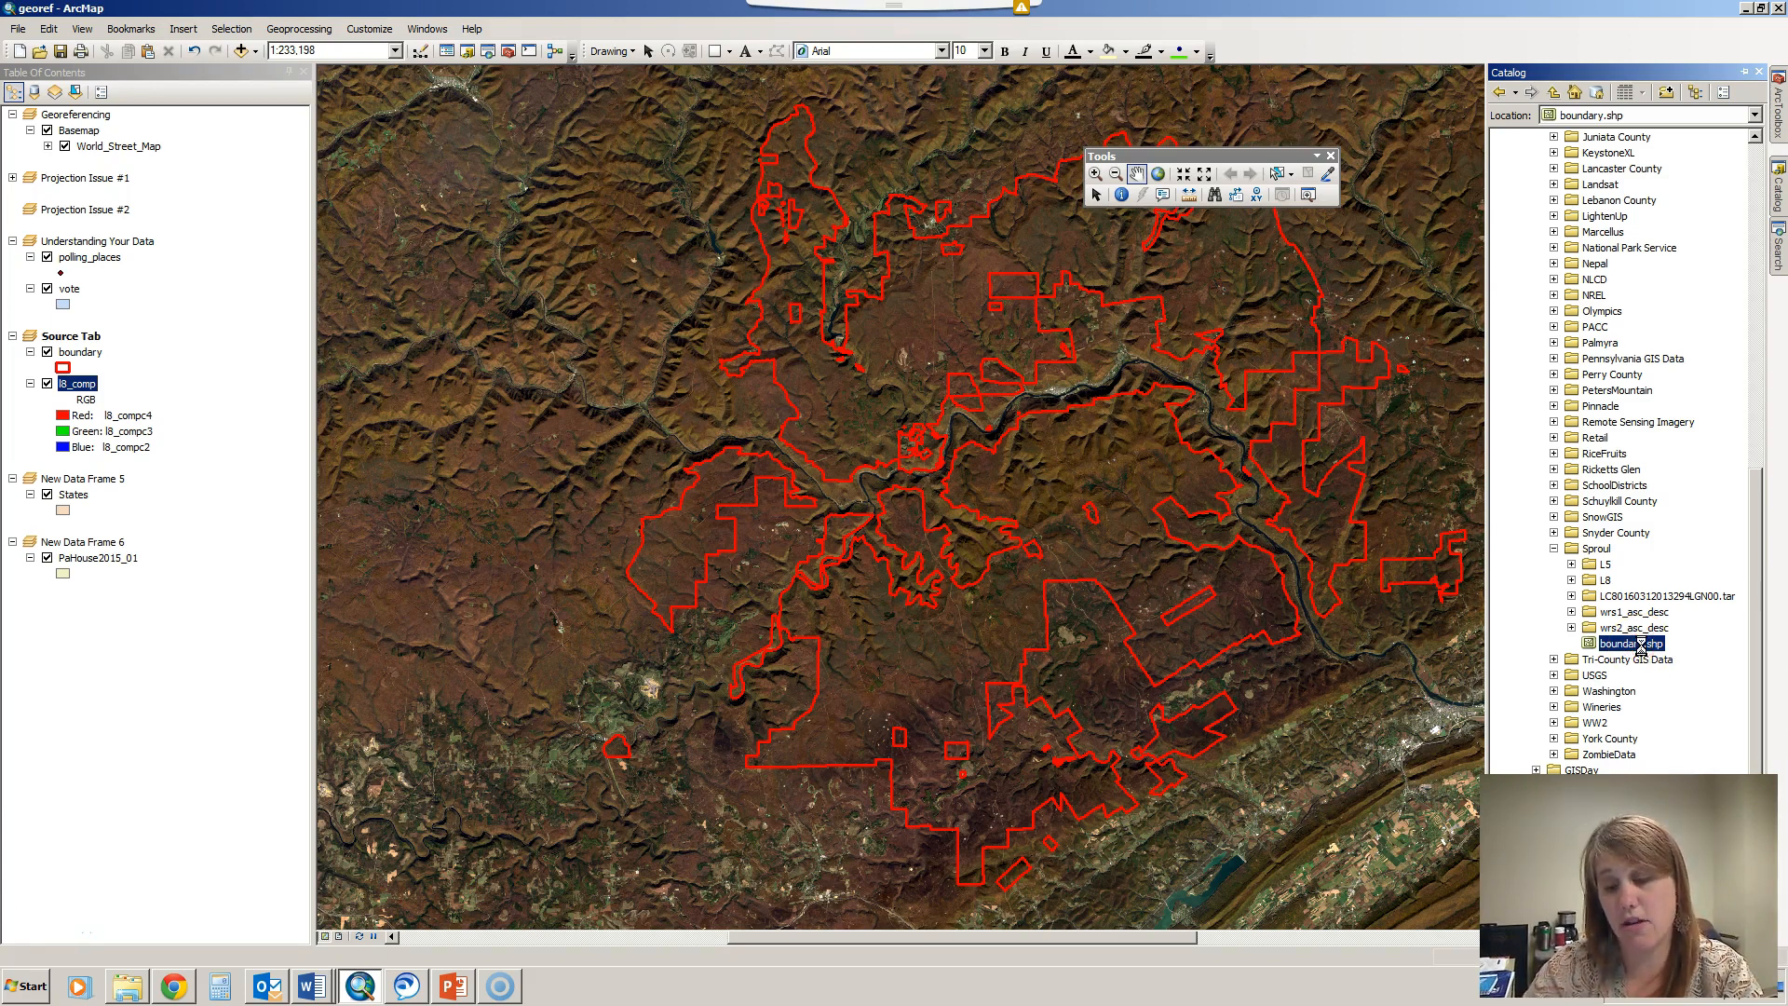
right_click(1644, 647)
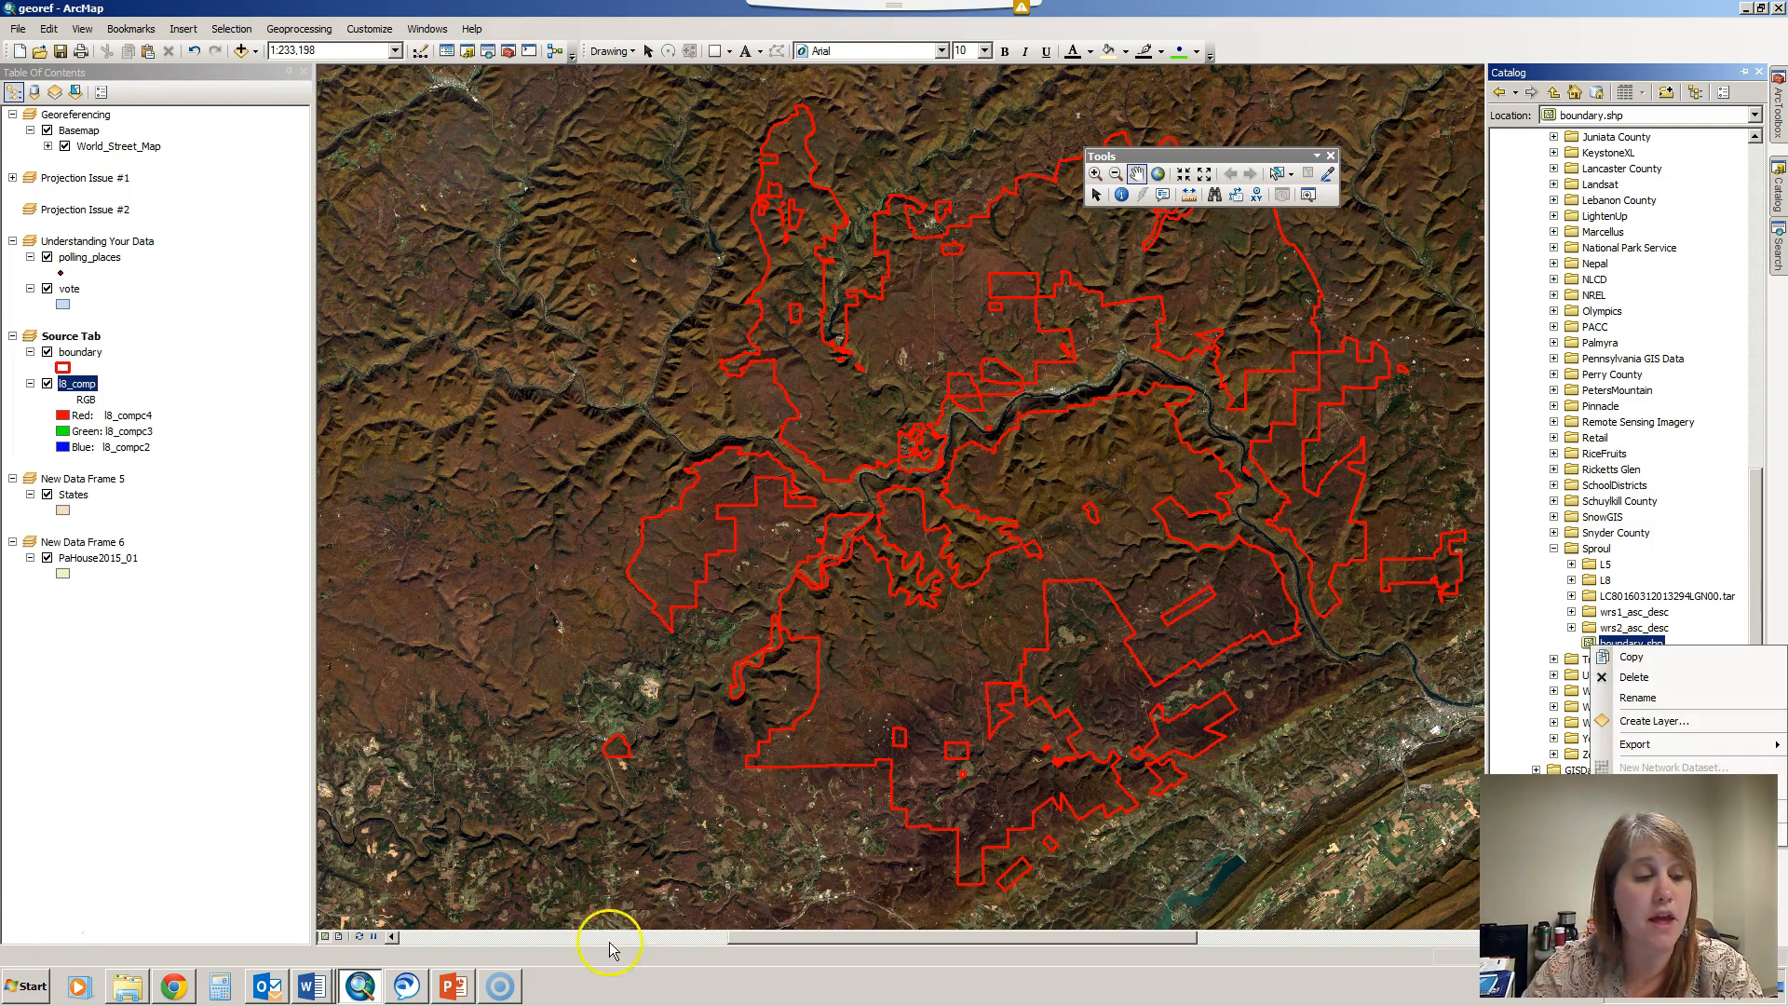
Switch back to Windows Explorer, point out the boundary shapefile's LOCK file and boundary.shx, and close the folder window
click(126, 985)
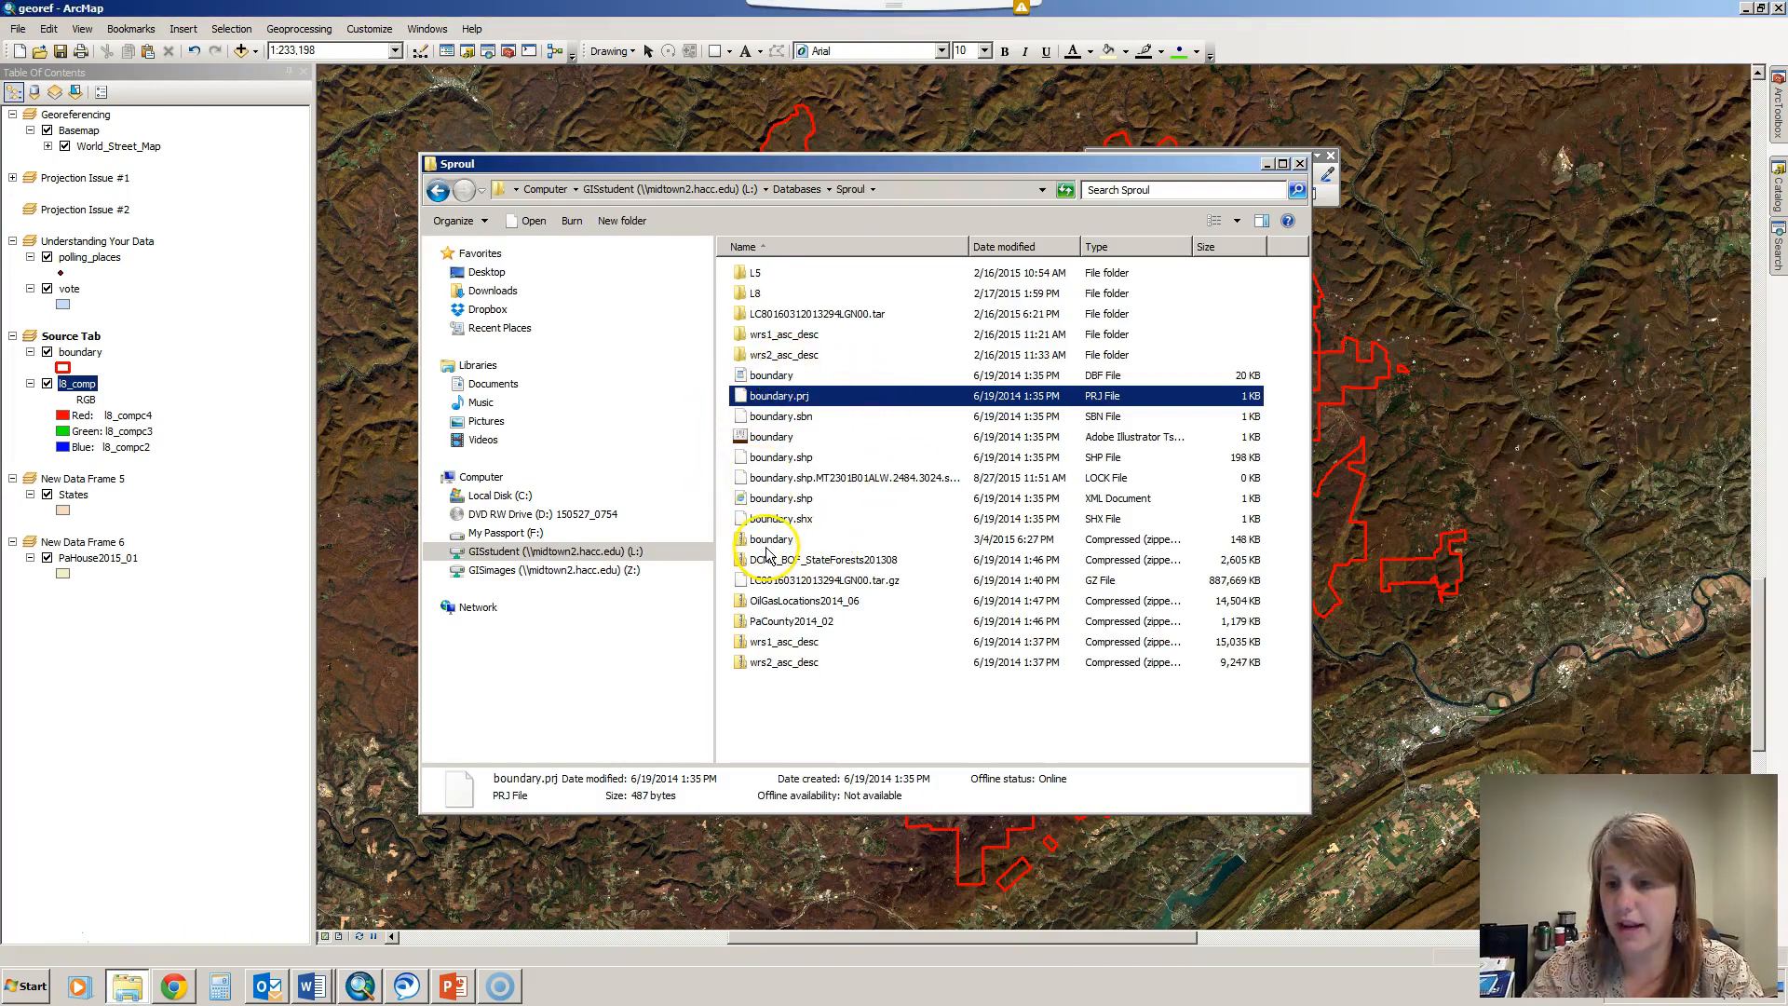
click(845, 480)
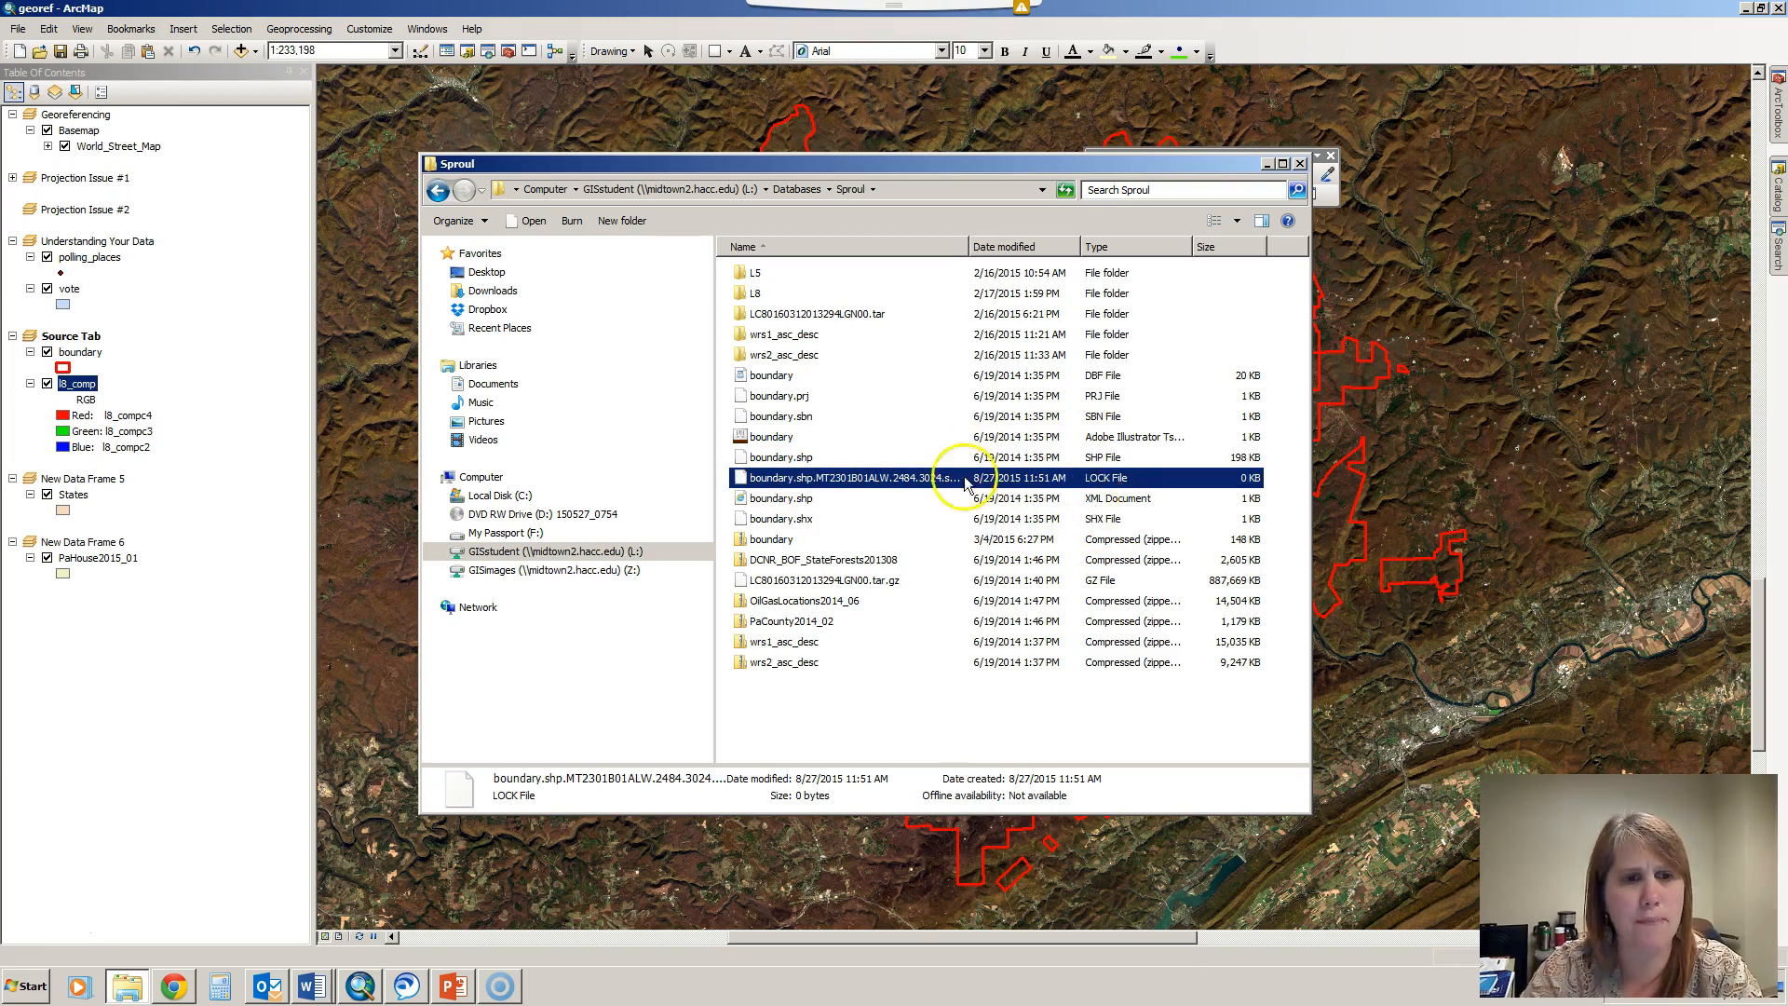
click(793, 524)
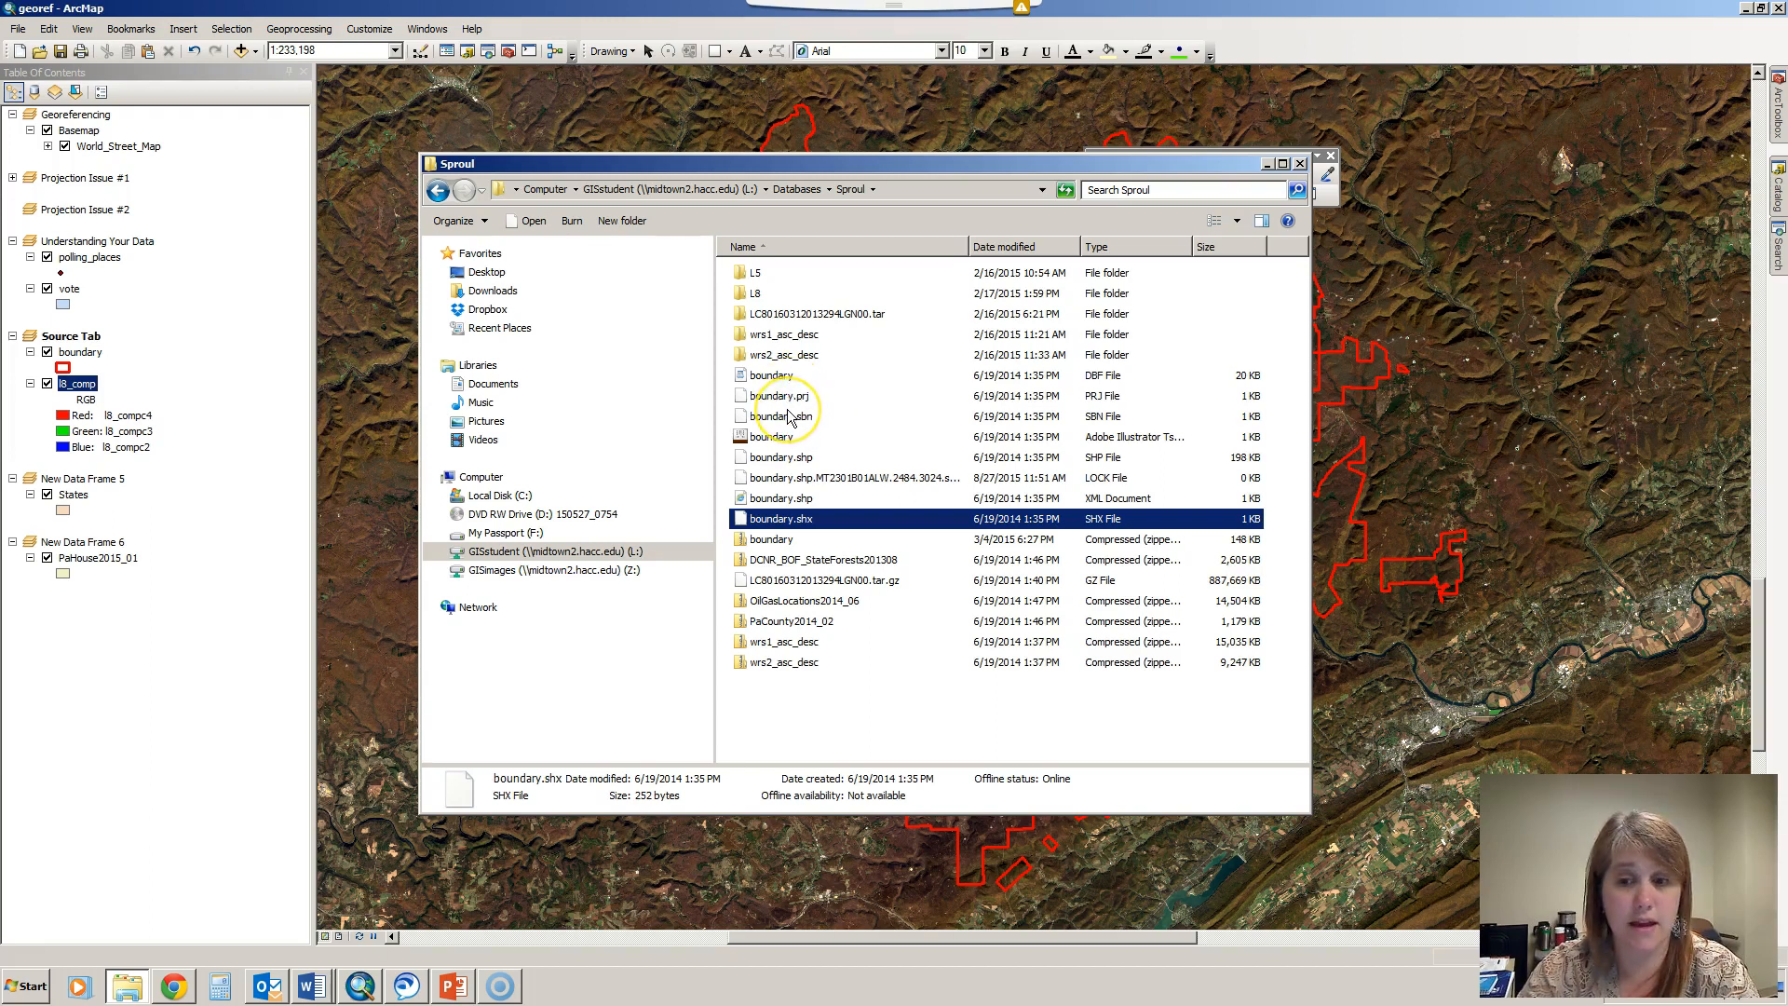
click(1300, 166)
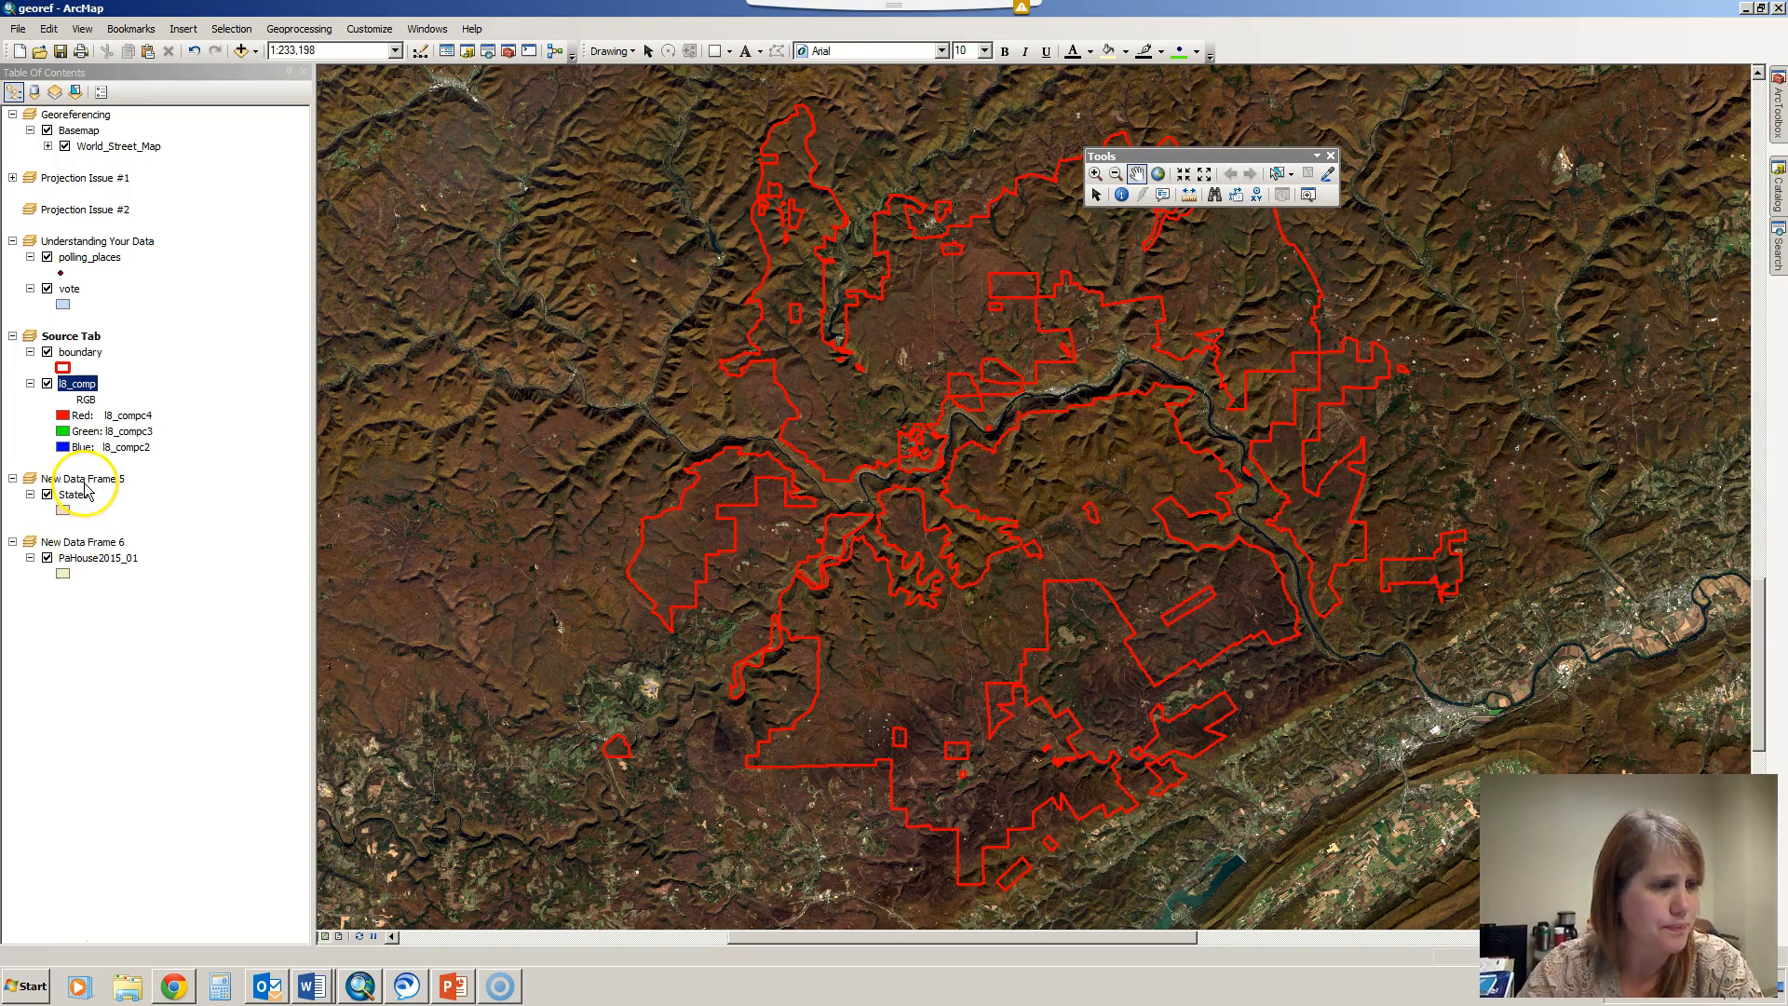
Activate the Understanding Your Data data frame and insert a new, empty data frame into the map
right_click(83, 242)
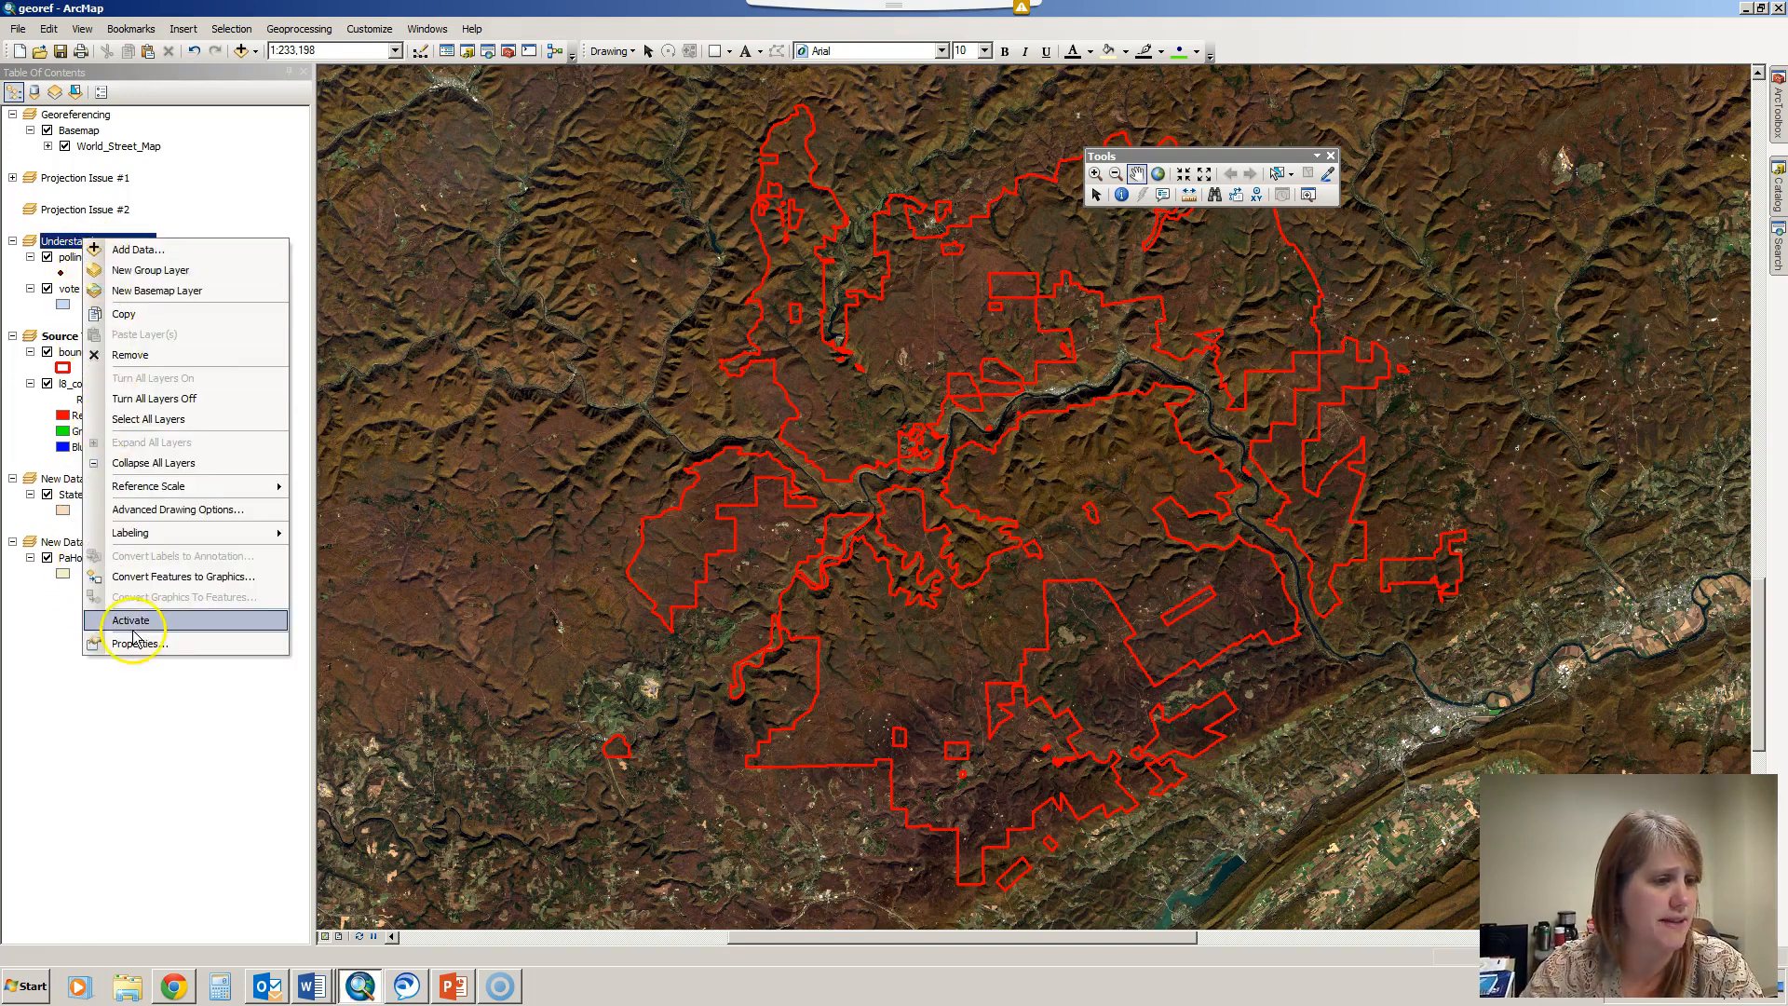
click(136, 622)
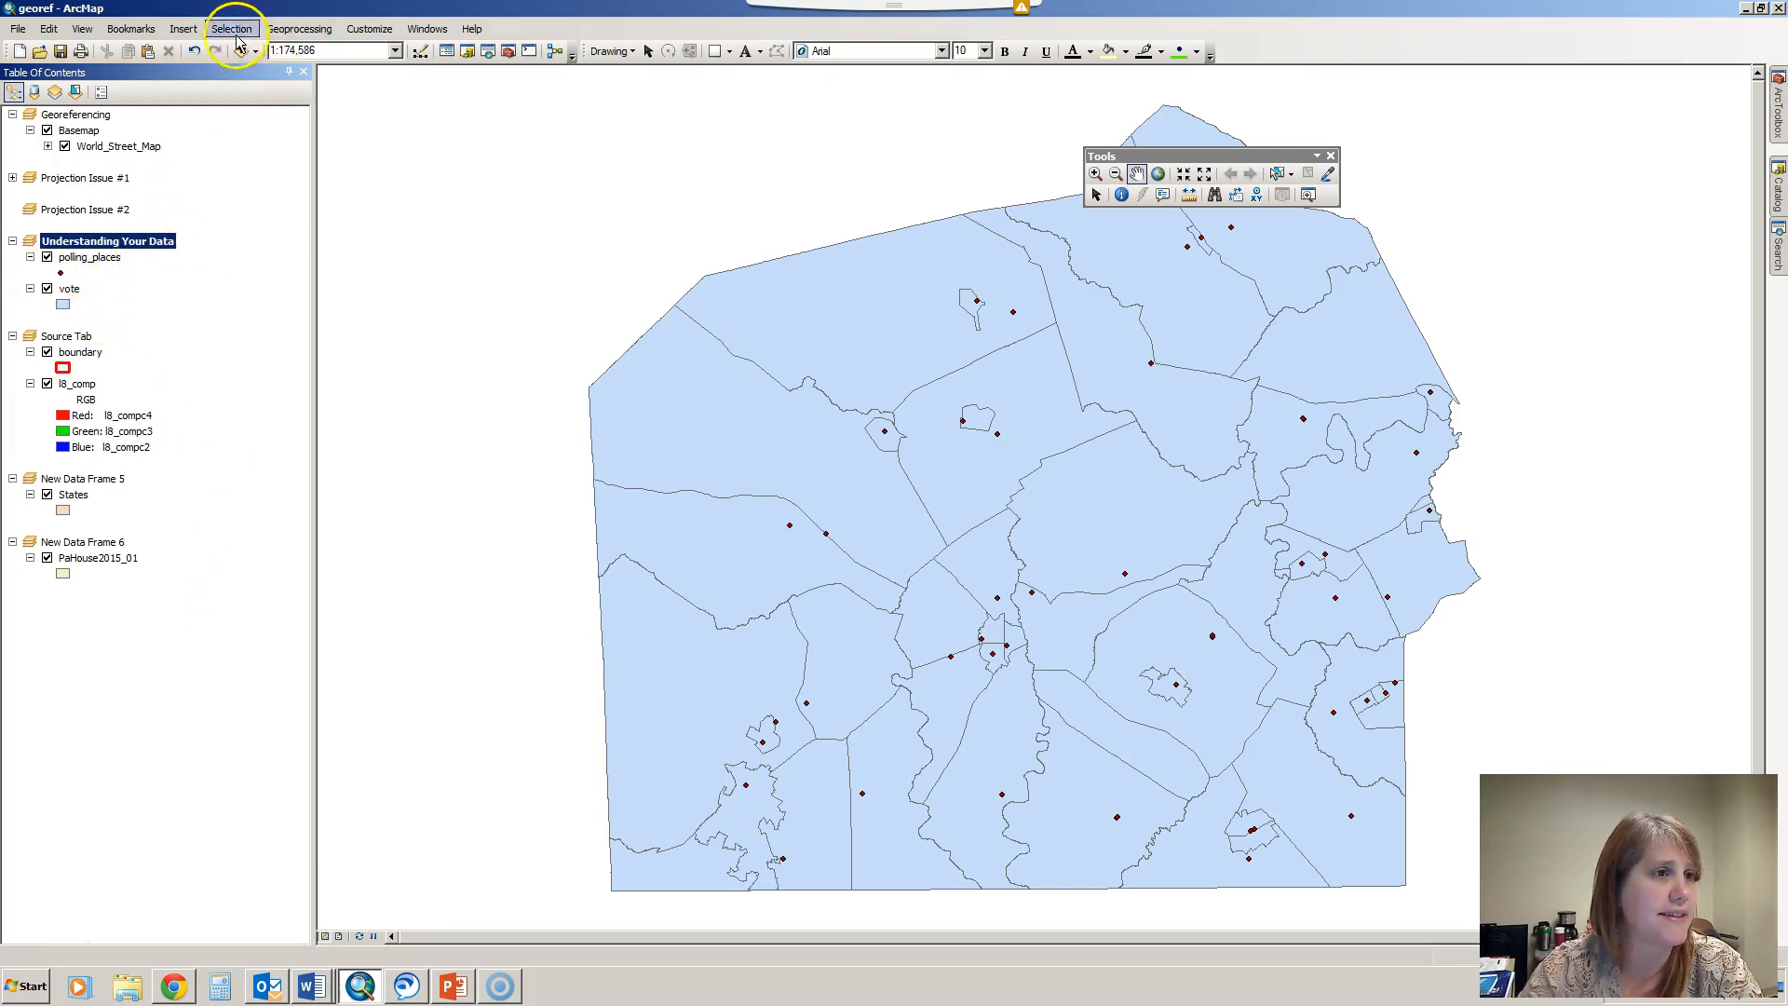
click(184, 29)
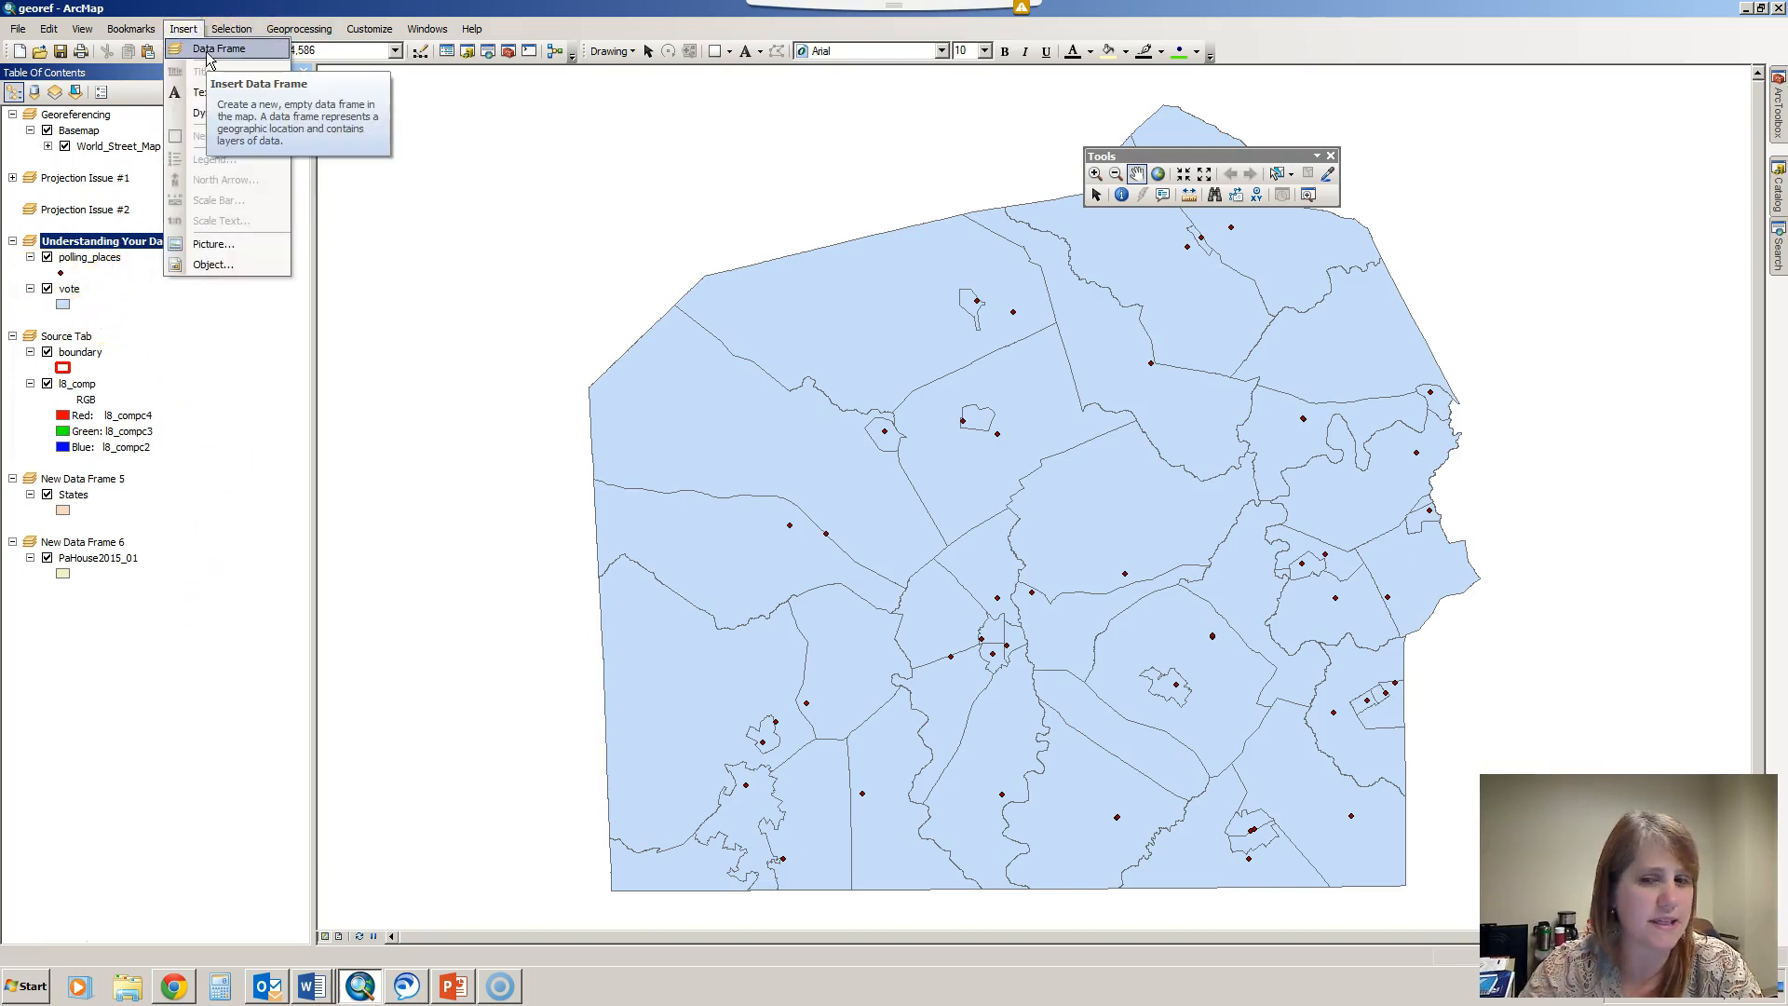
click(206, 51)
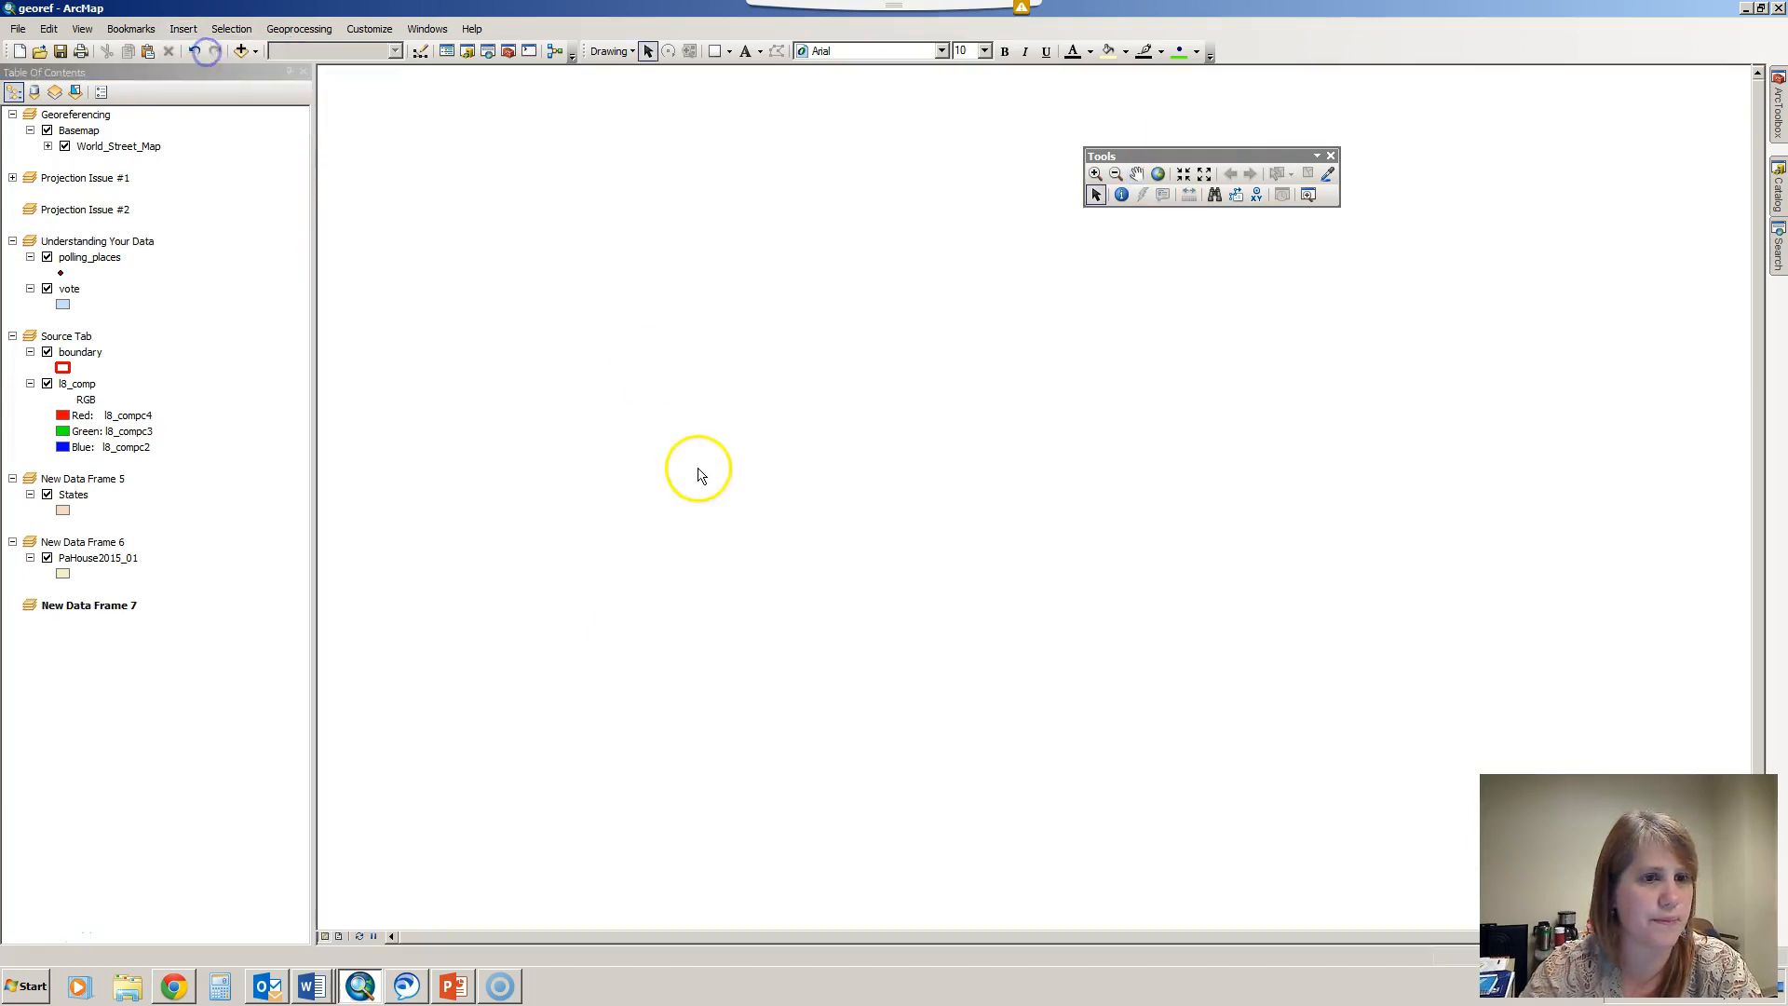
Add polling_places.shp and vote.shp from the Databases\Adams County\Election folder to the new data frame
click(242, 50)
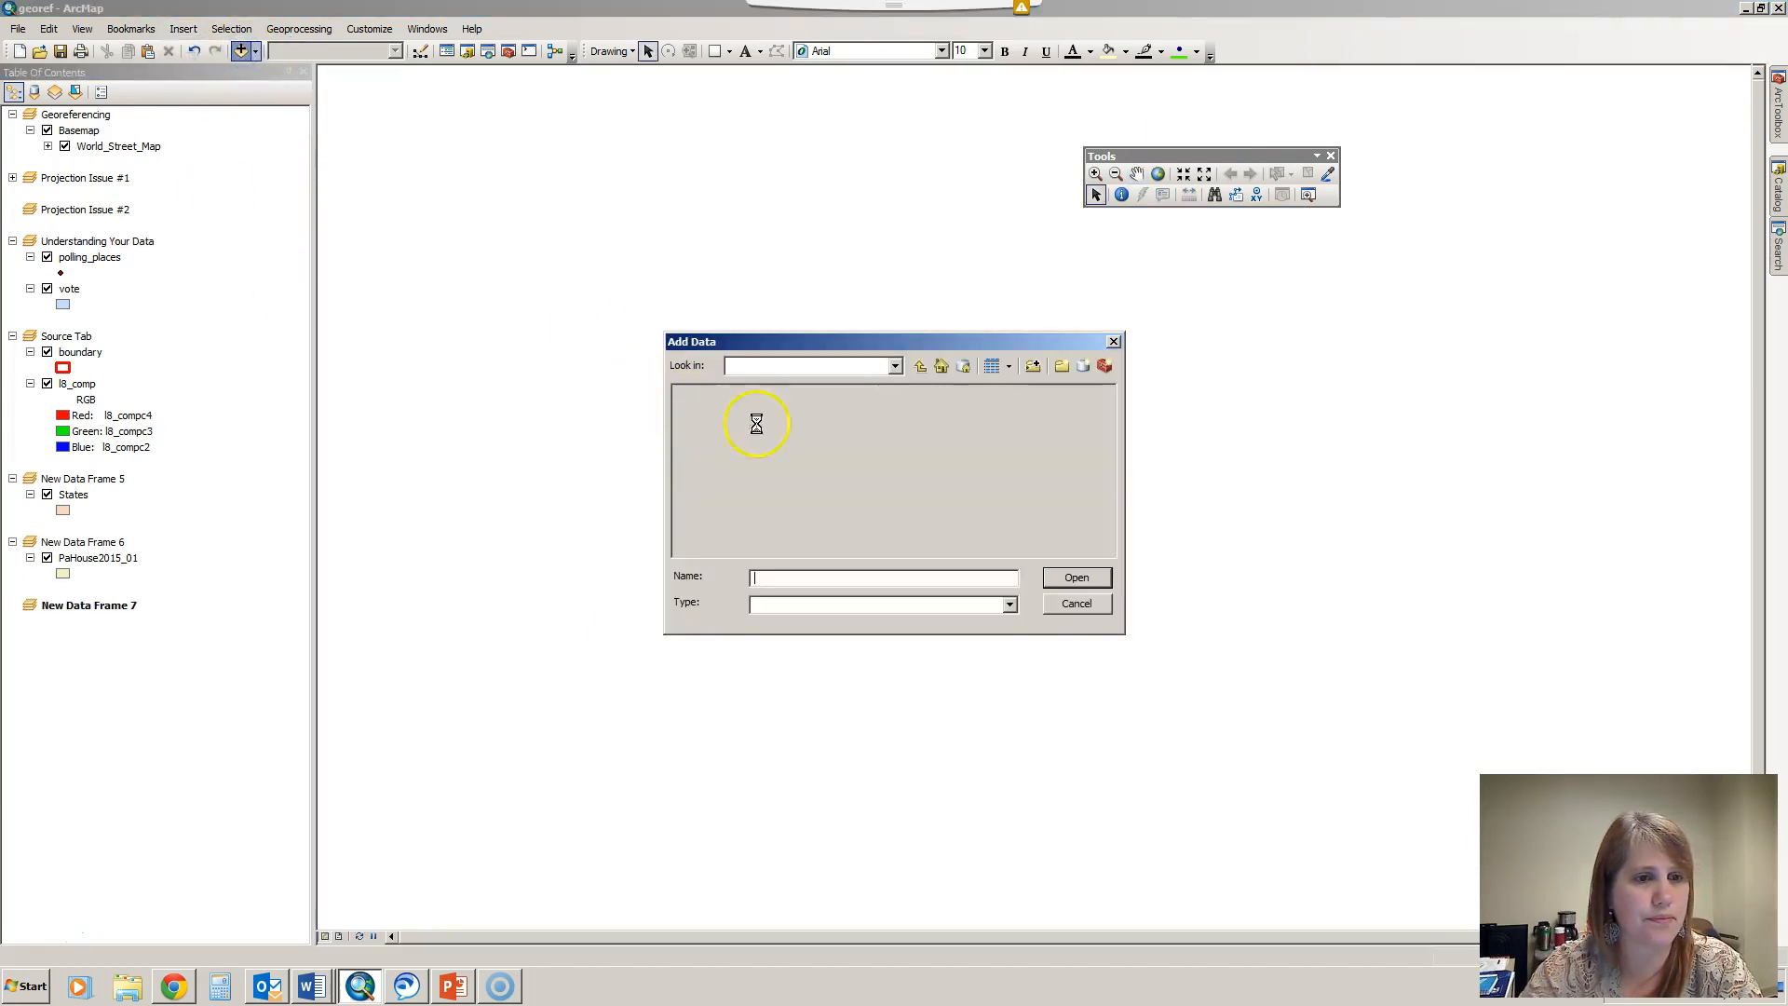
click(887, 367)
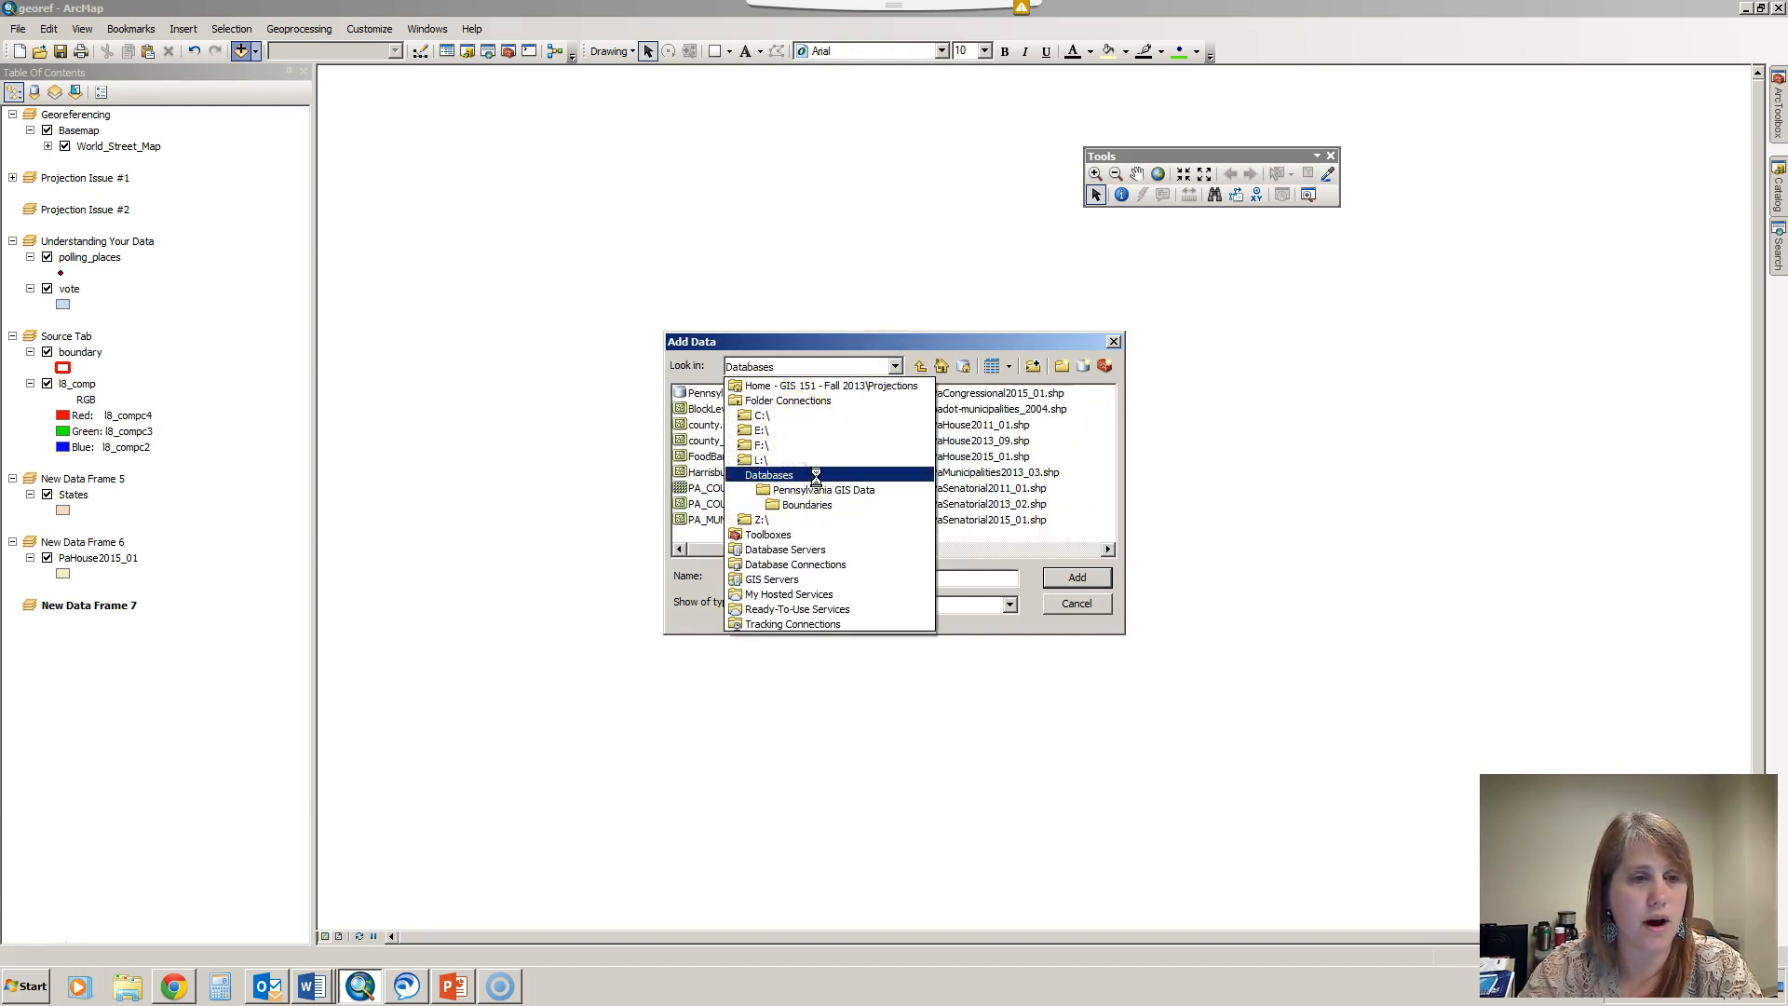
click(816, 476)
double_click(736, 394)
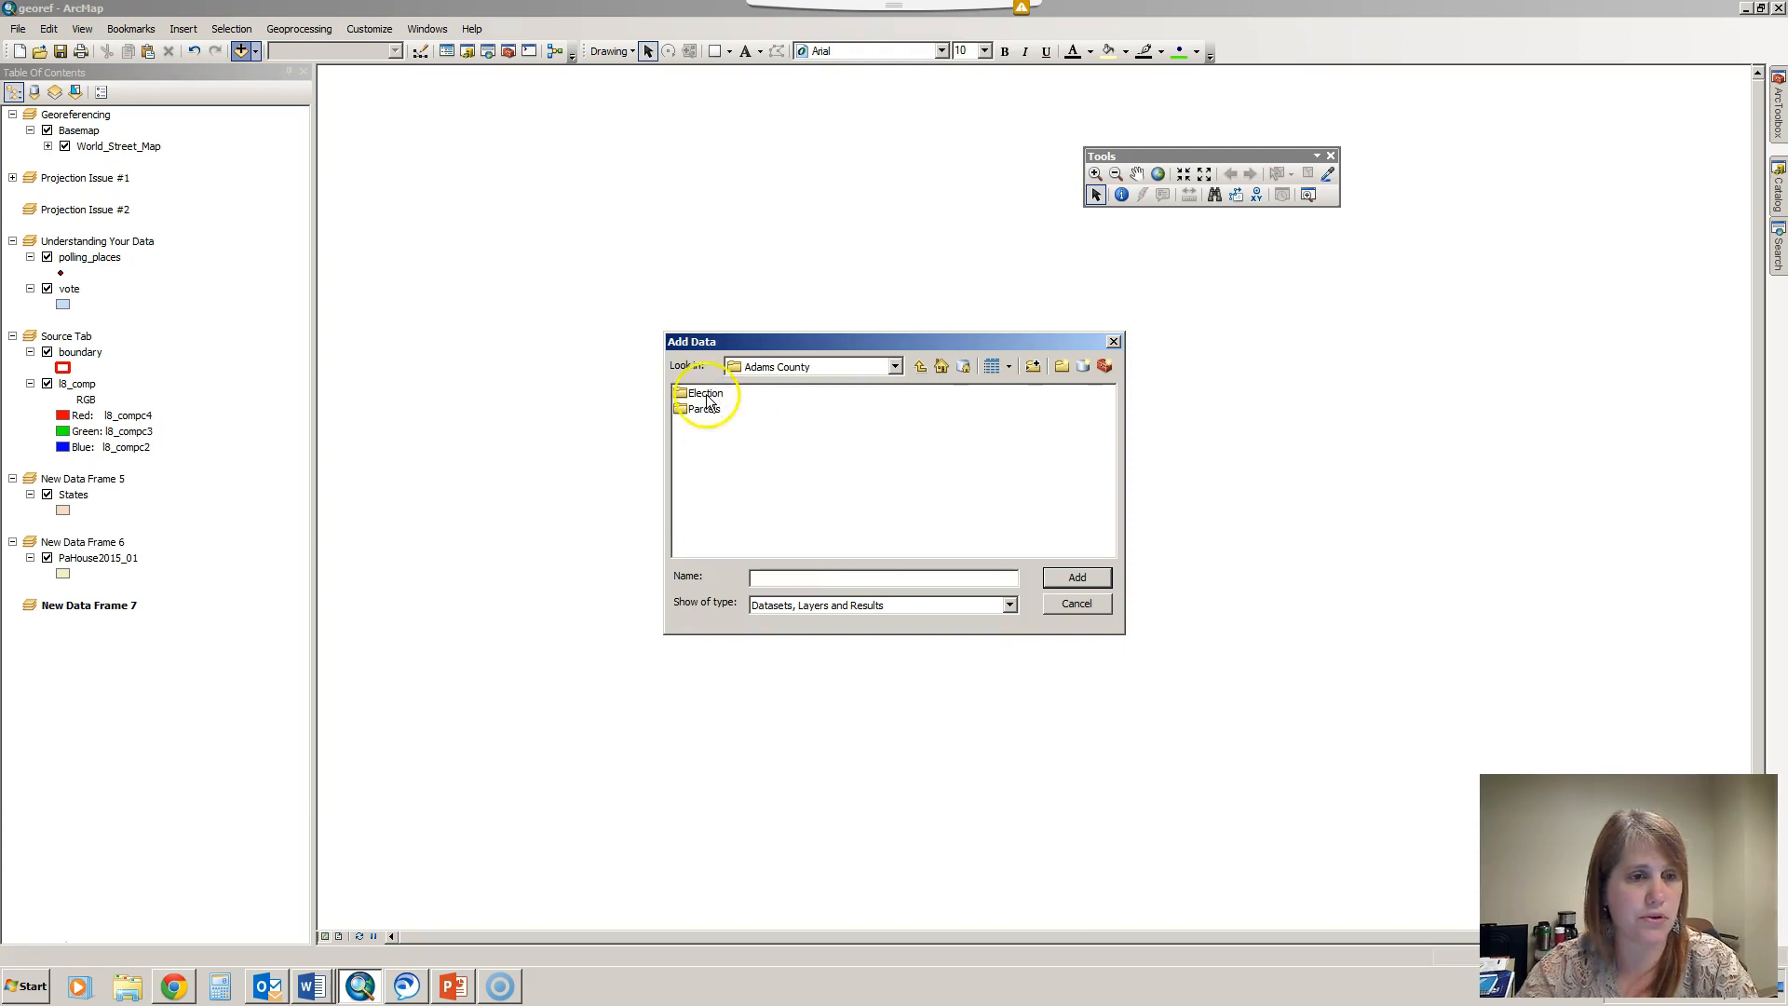
double_click(704, 395)
click(724, 392)
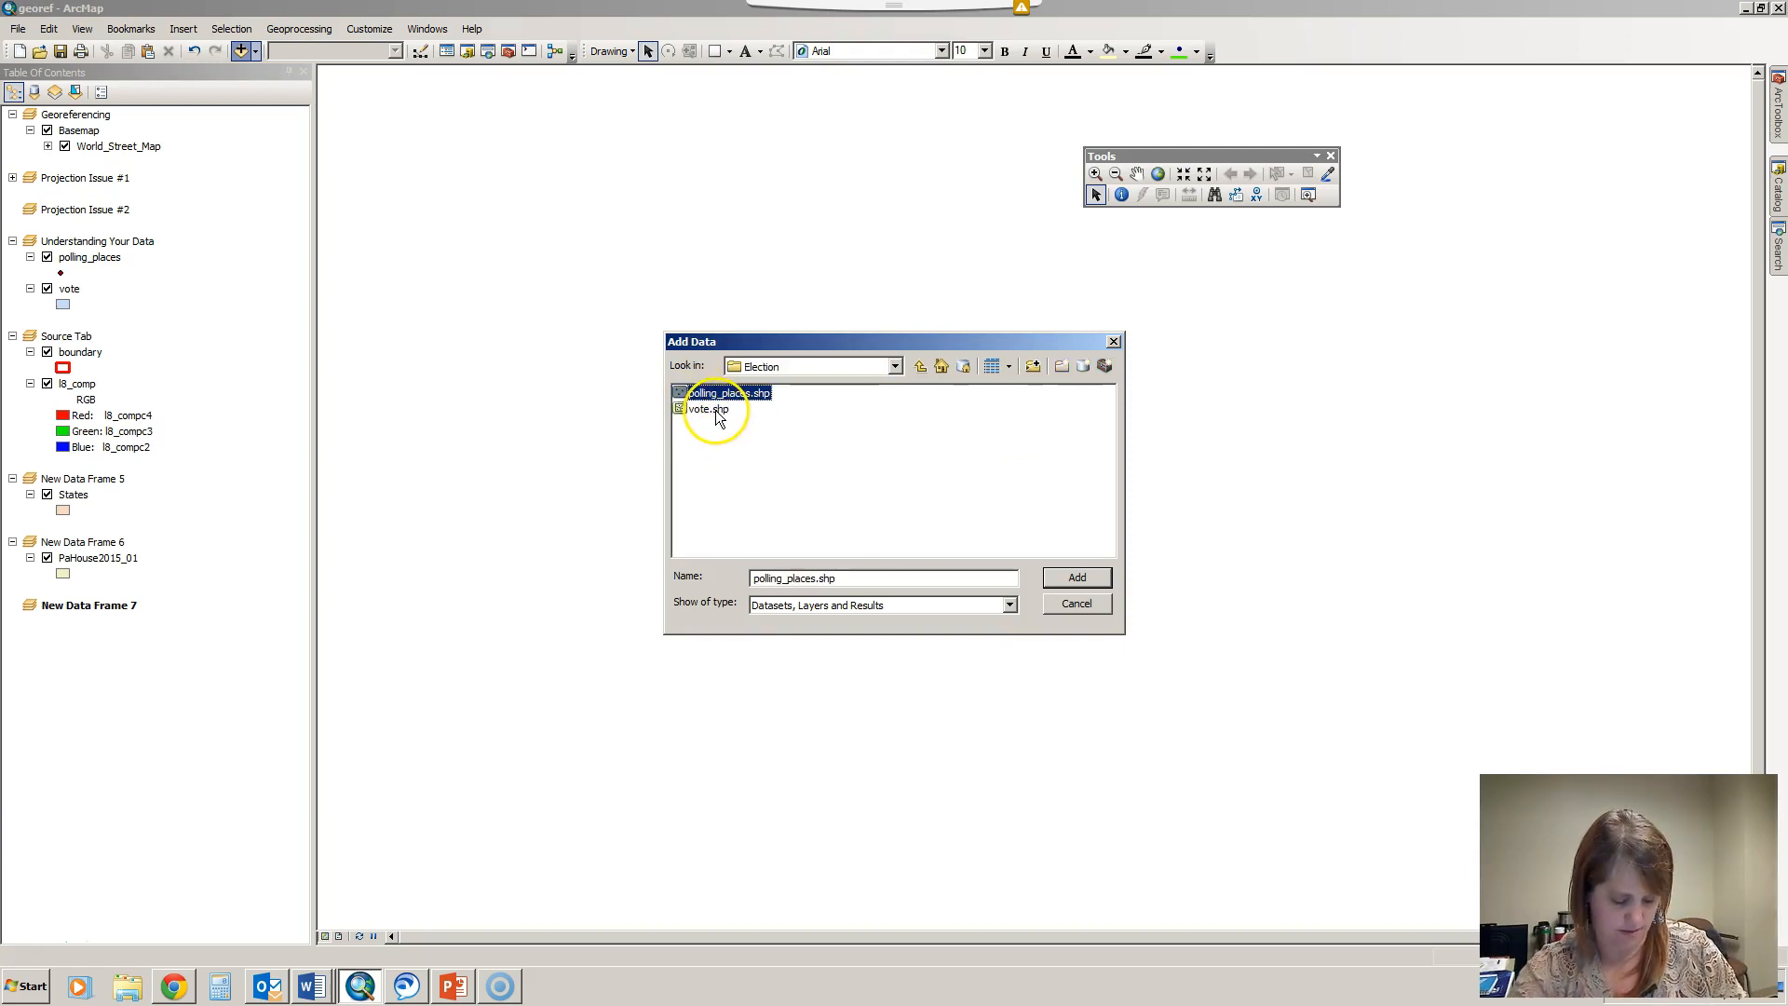
shift+click(705, 411)
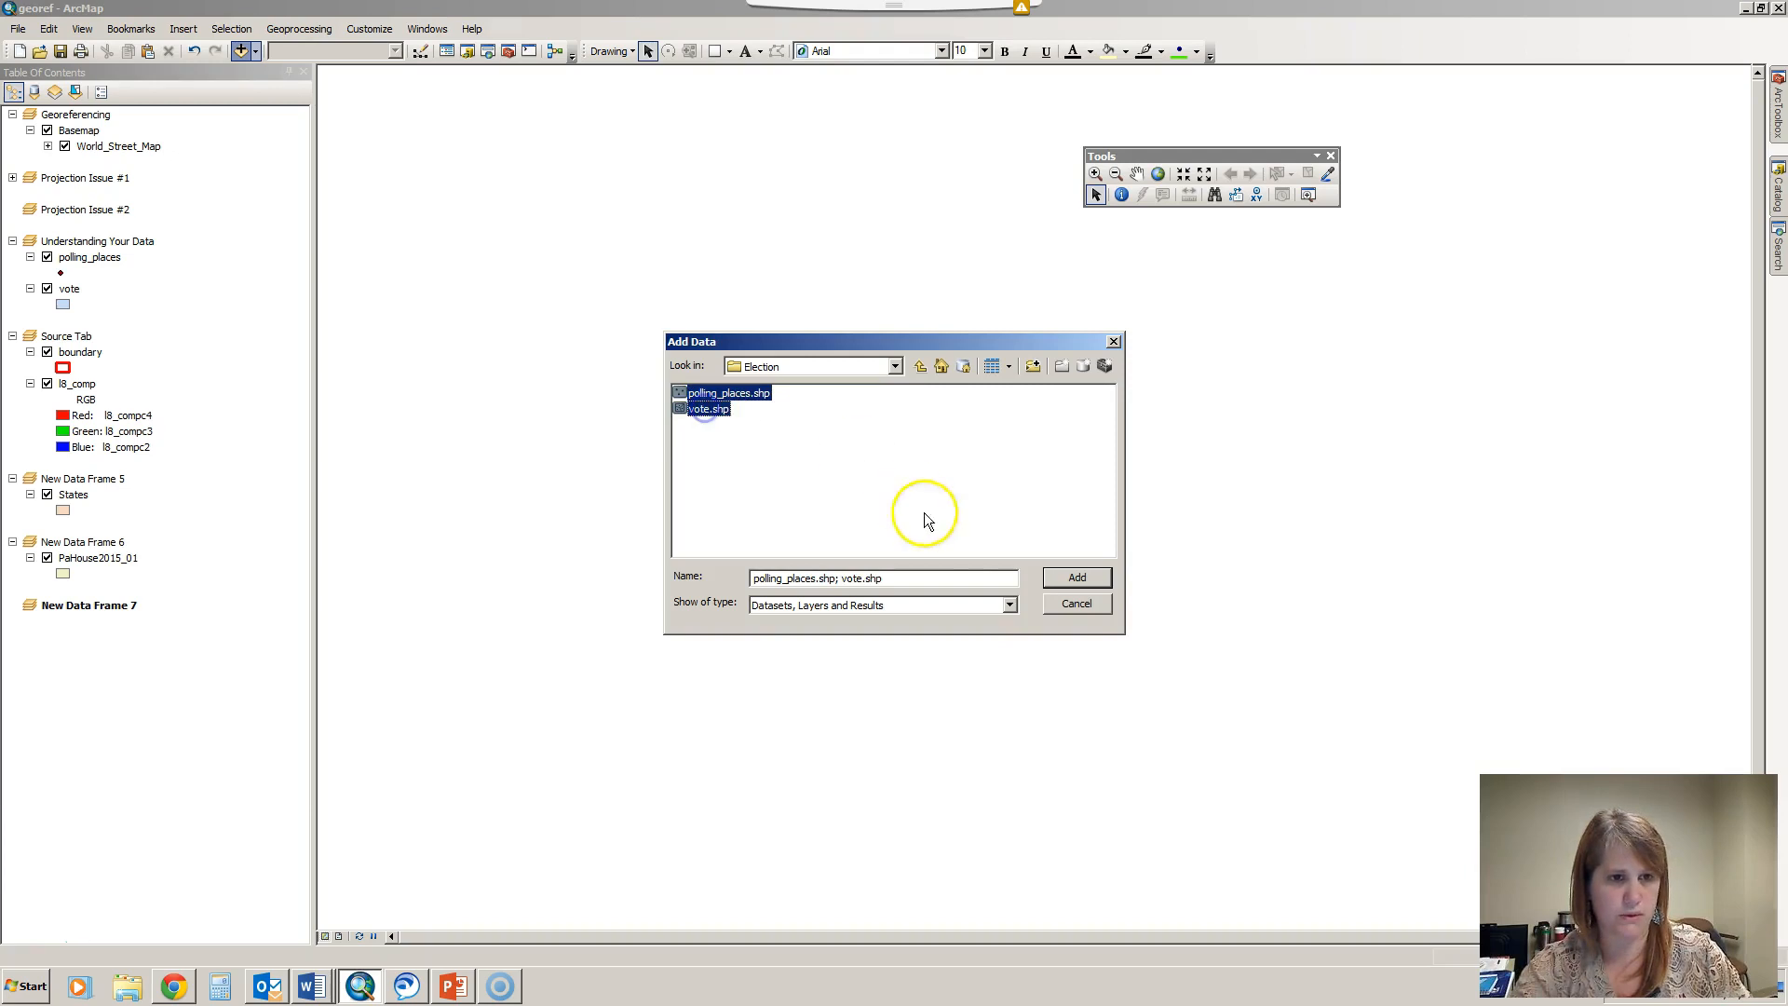
click(1062, 581)
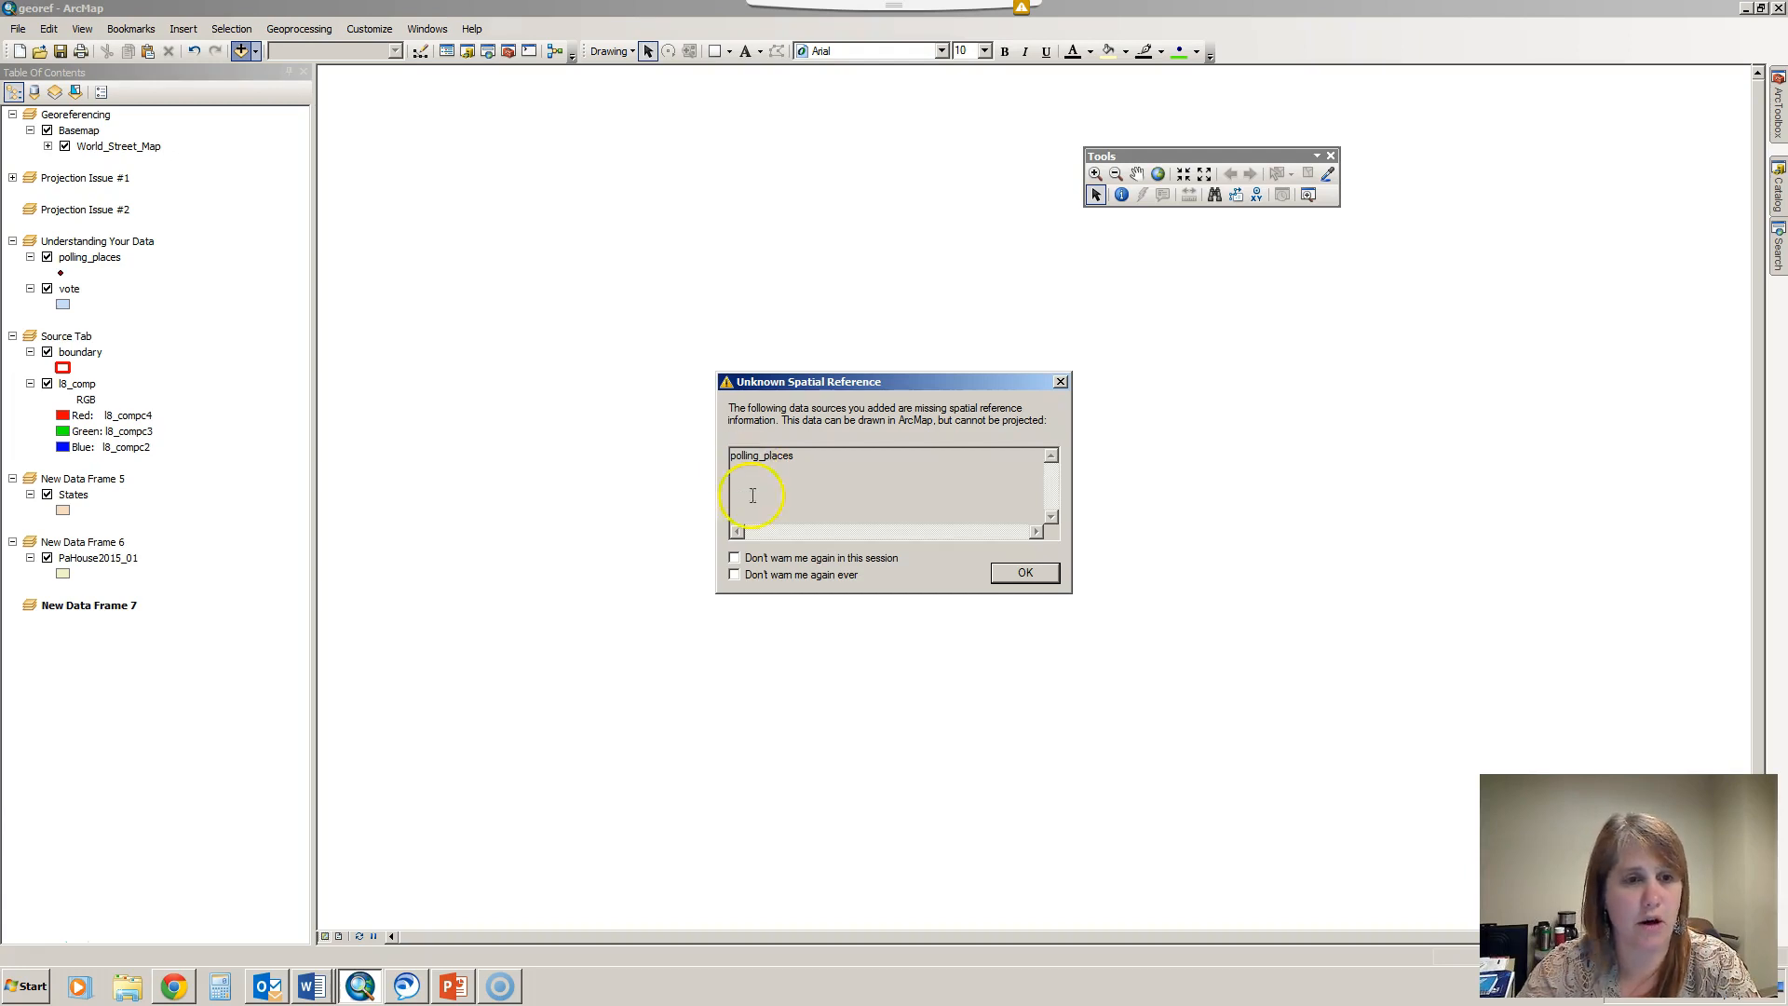
click(1028, 574)
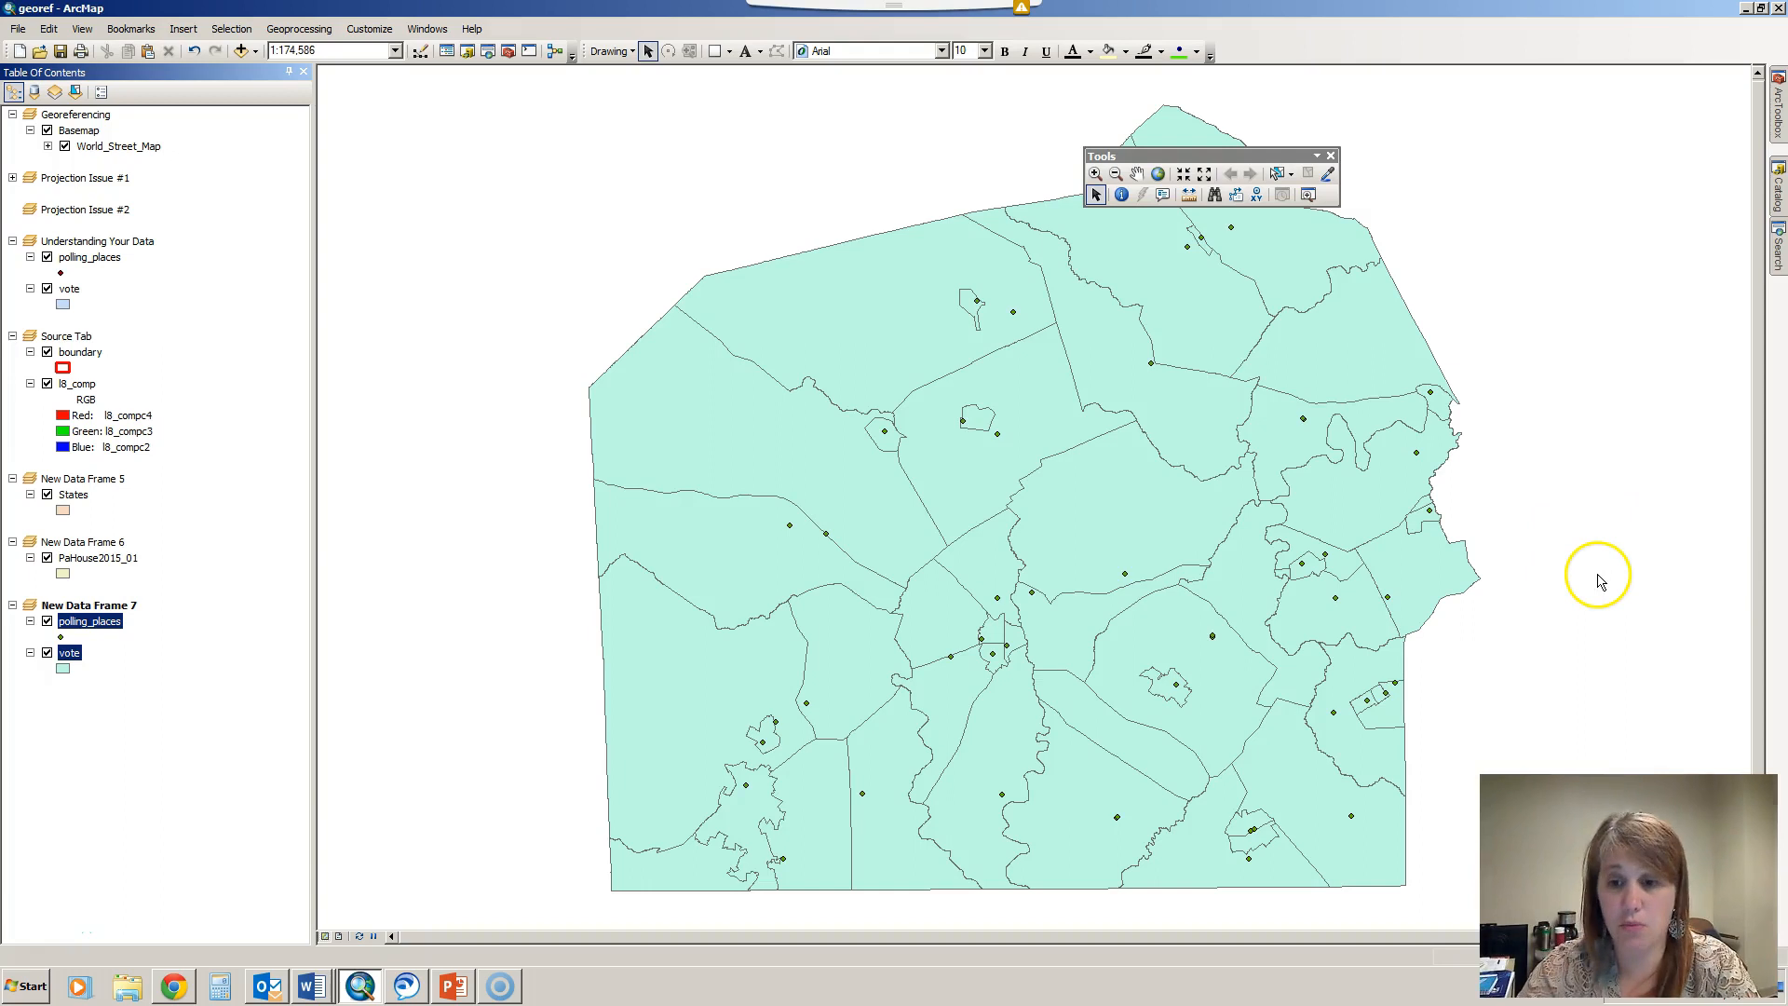
Check the coordinate system of the new data frame's polling_places layer in its source properties
click(164, 672)
right_click(109, 622)
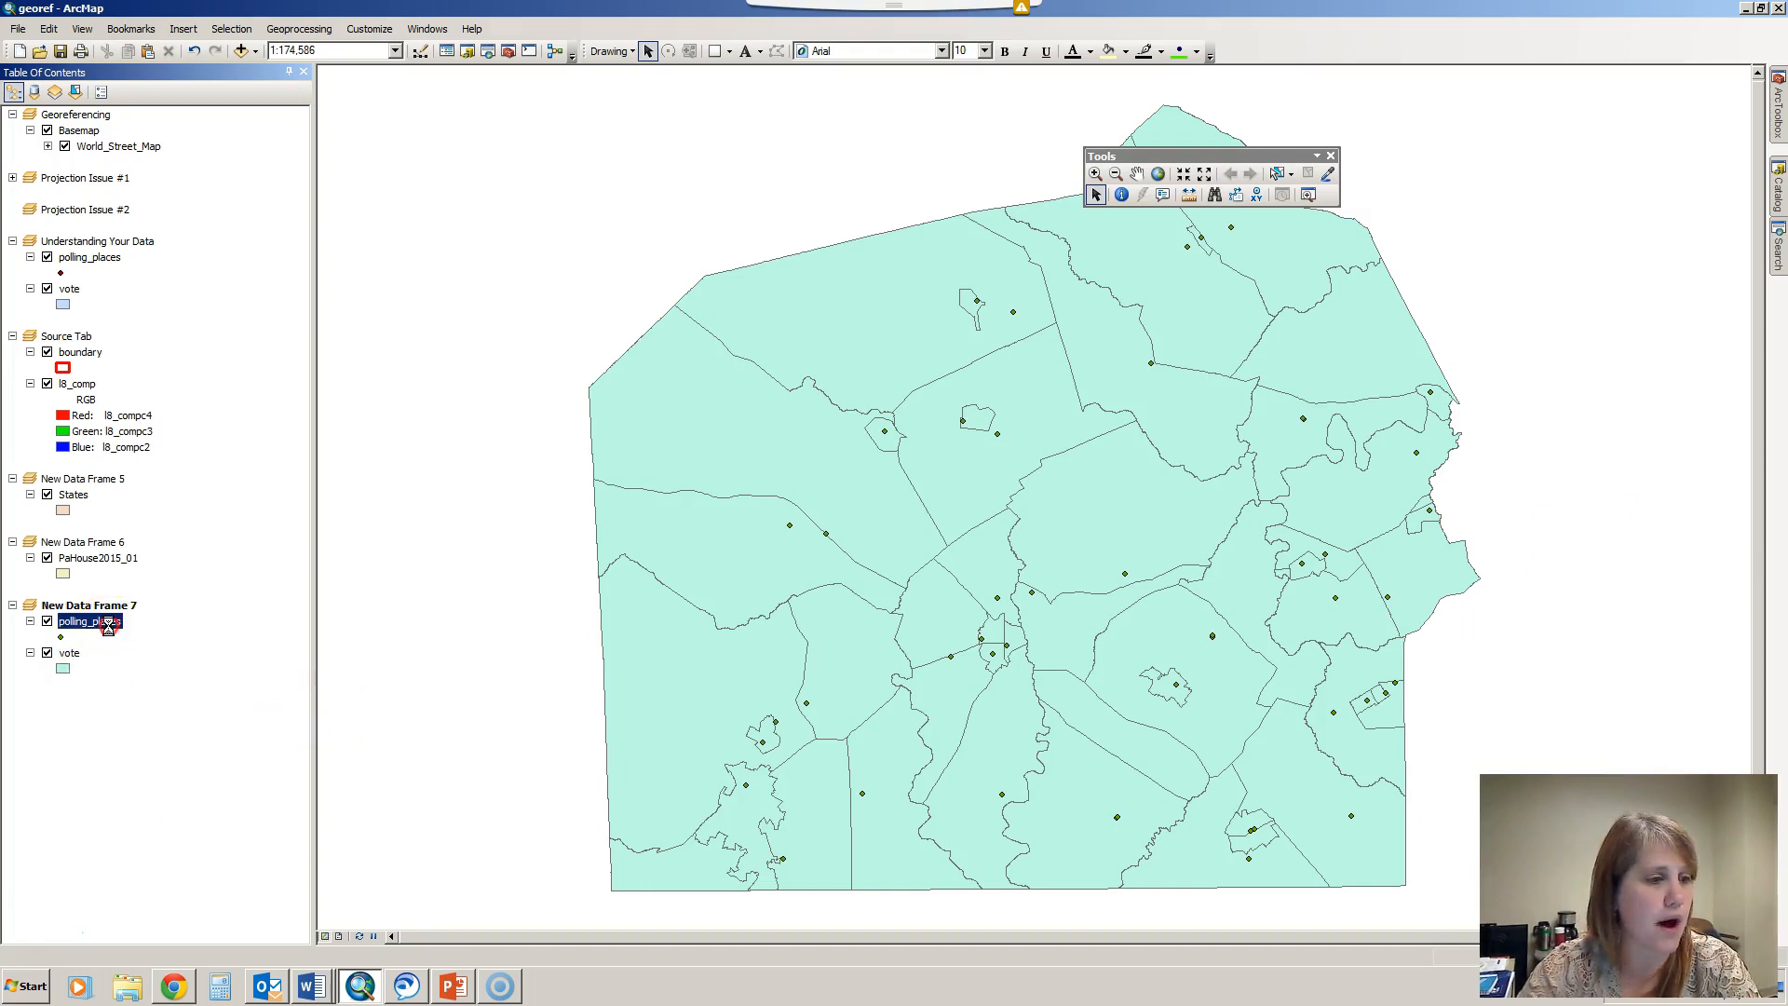
click(163, 613)
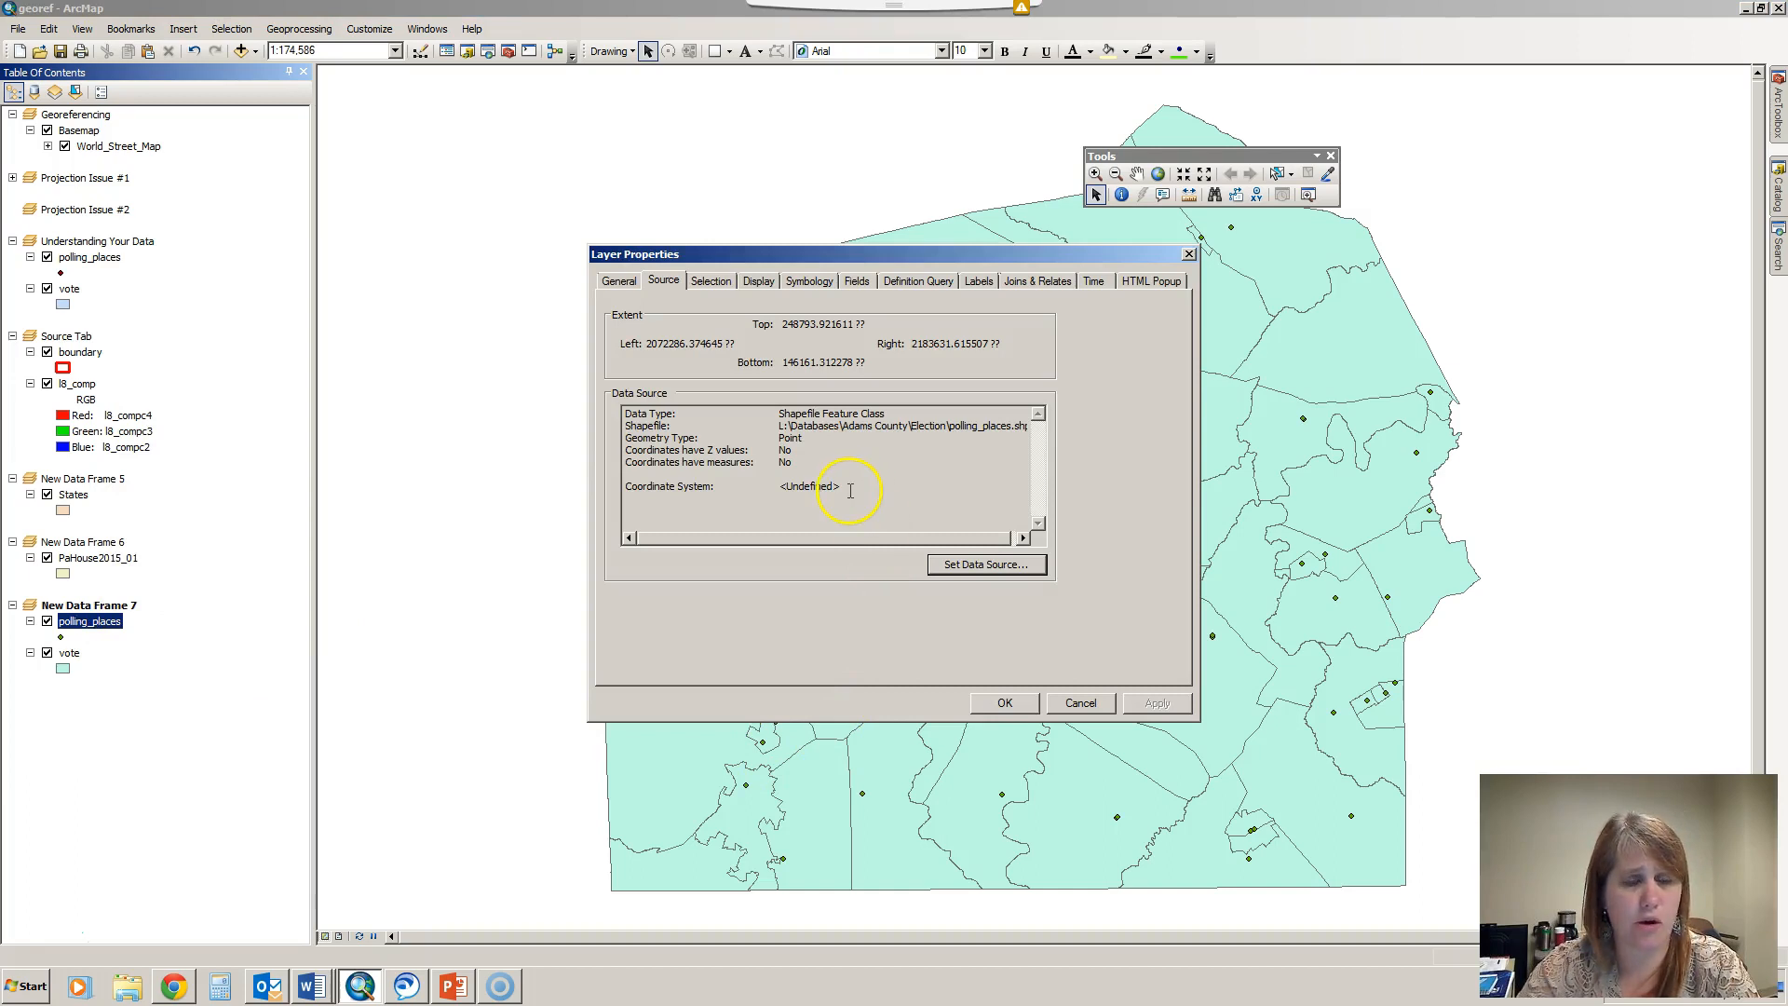
drag(841, 488, 765, 488)
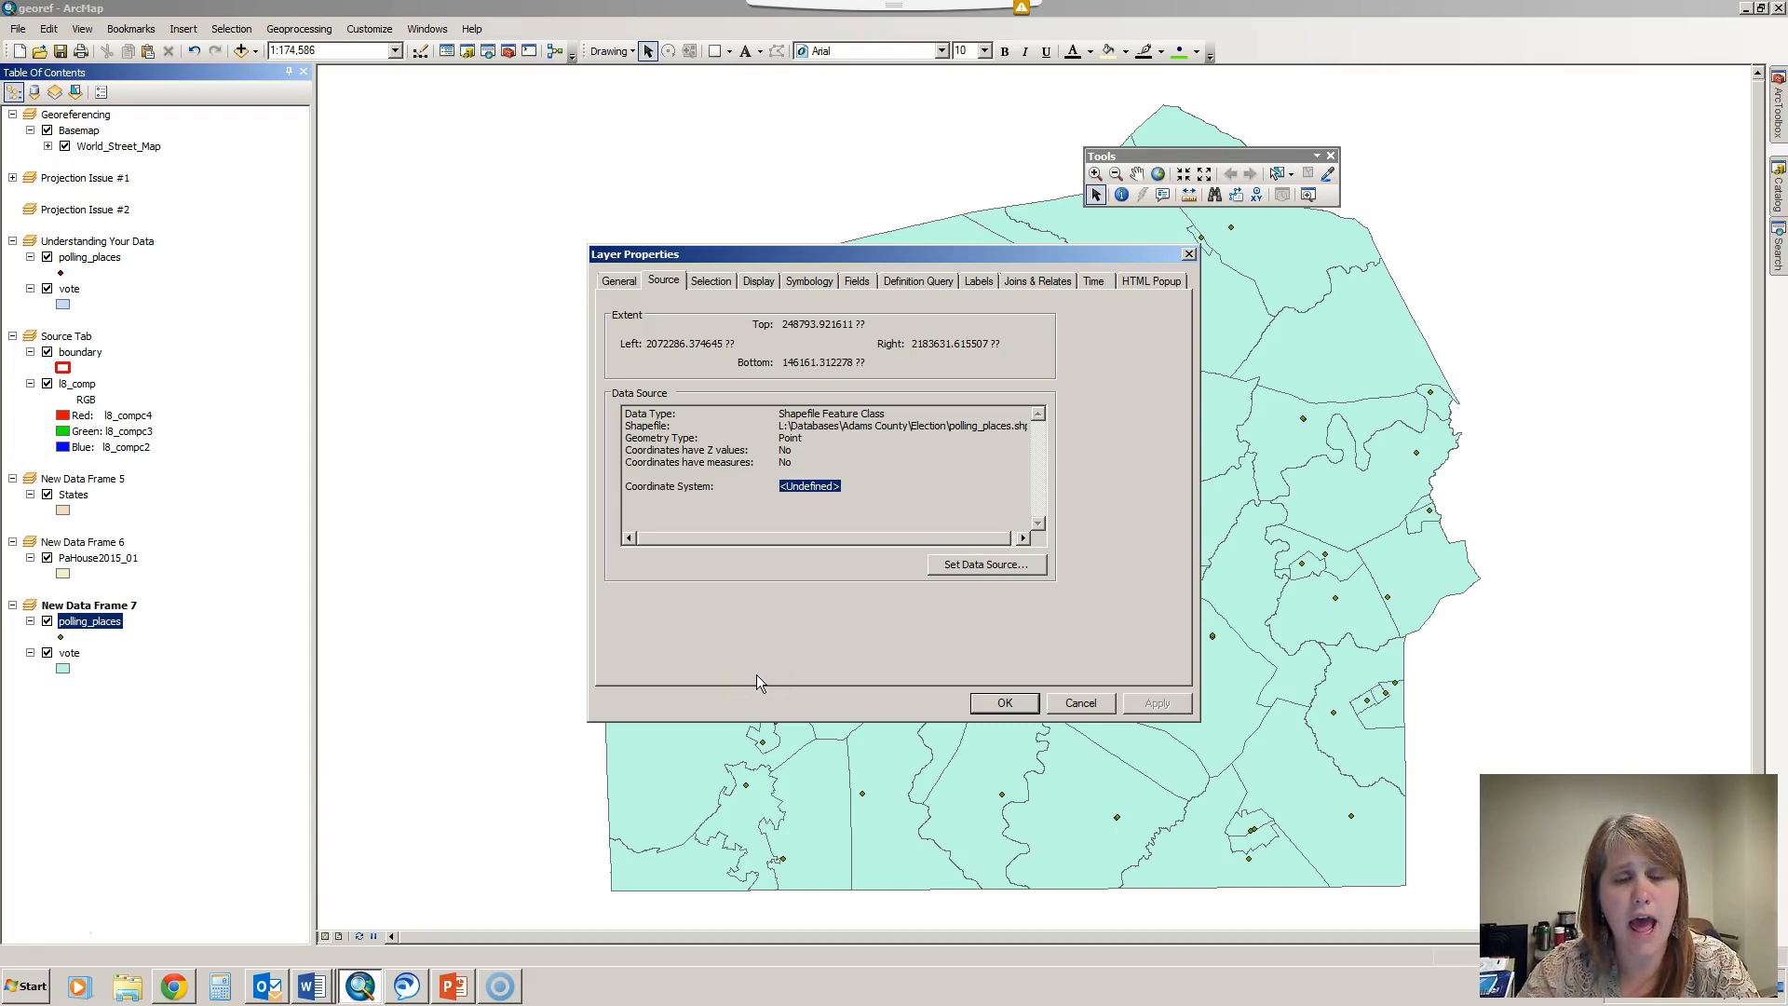
click(1081, 704)
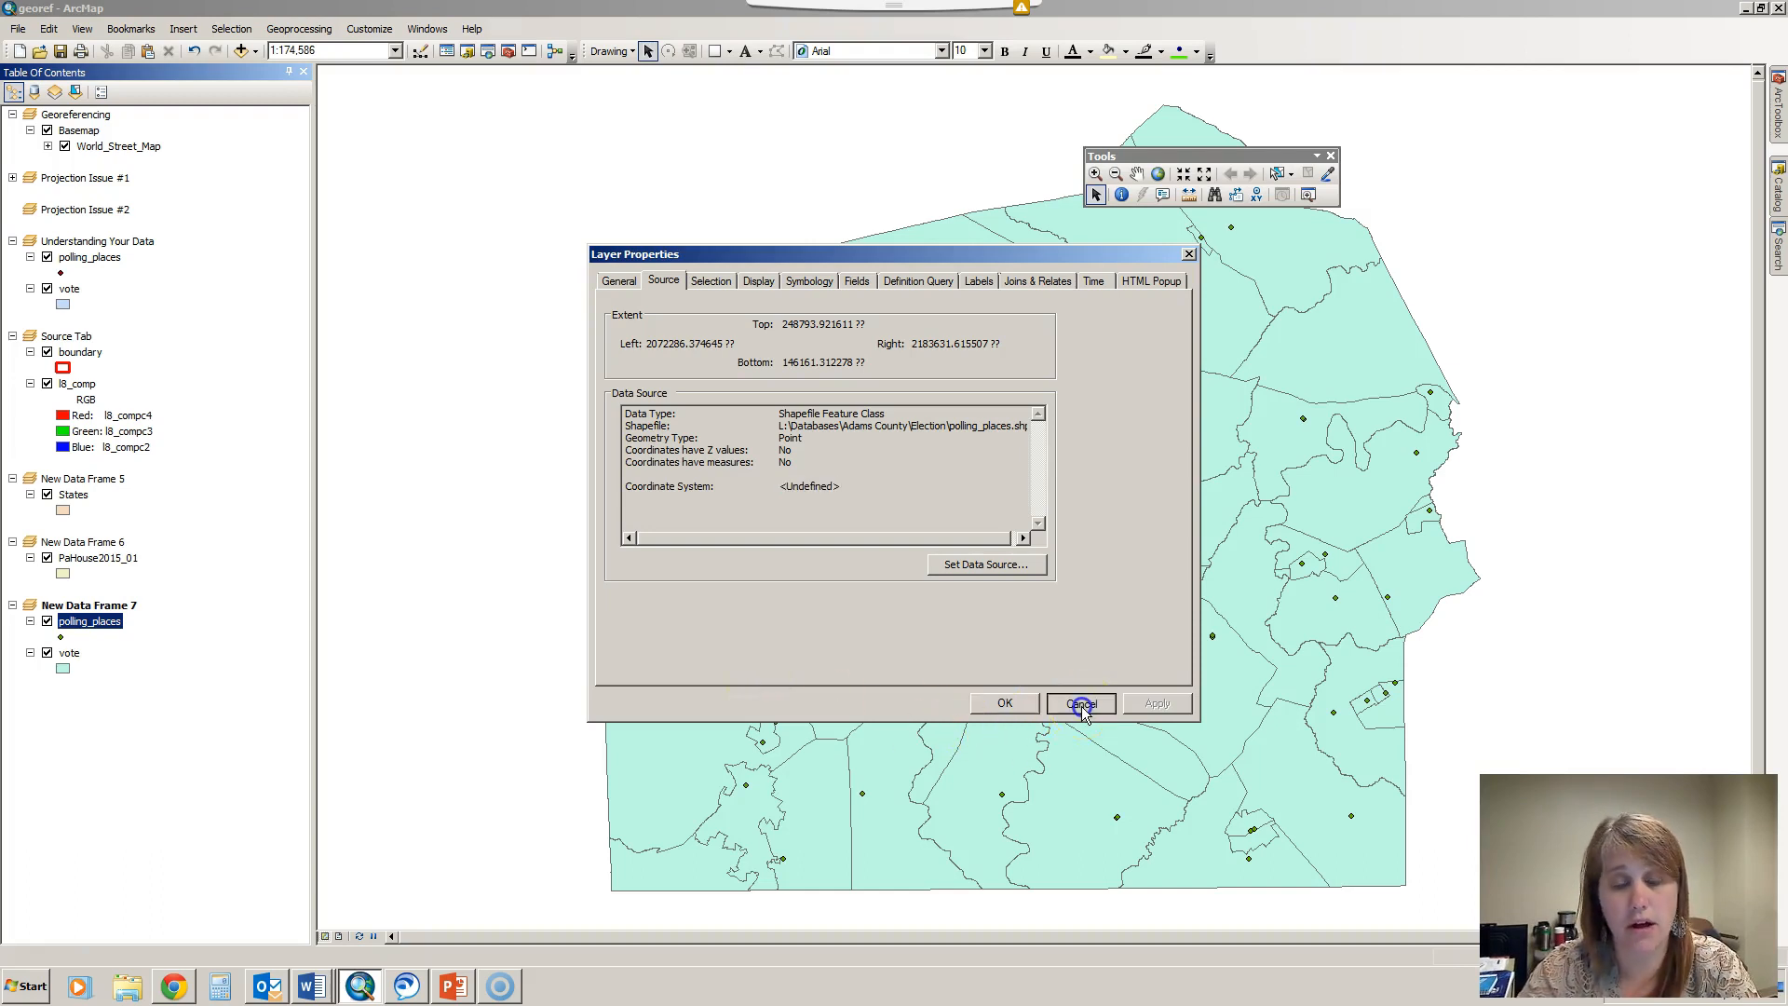
Examine the projected coordinate system and its parameters in the vote layer's source properties
right_click(69, 652)
click(127, 639)
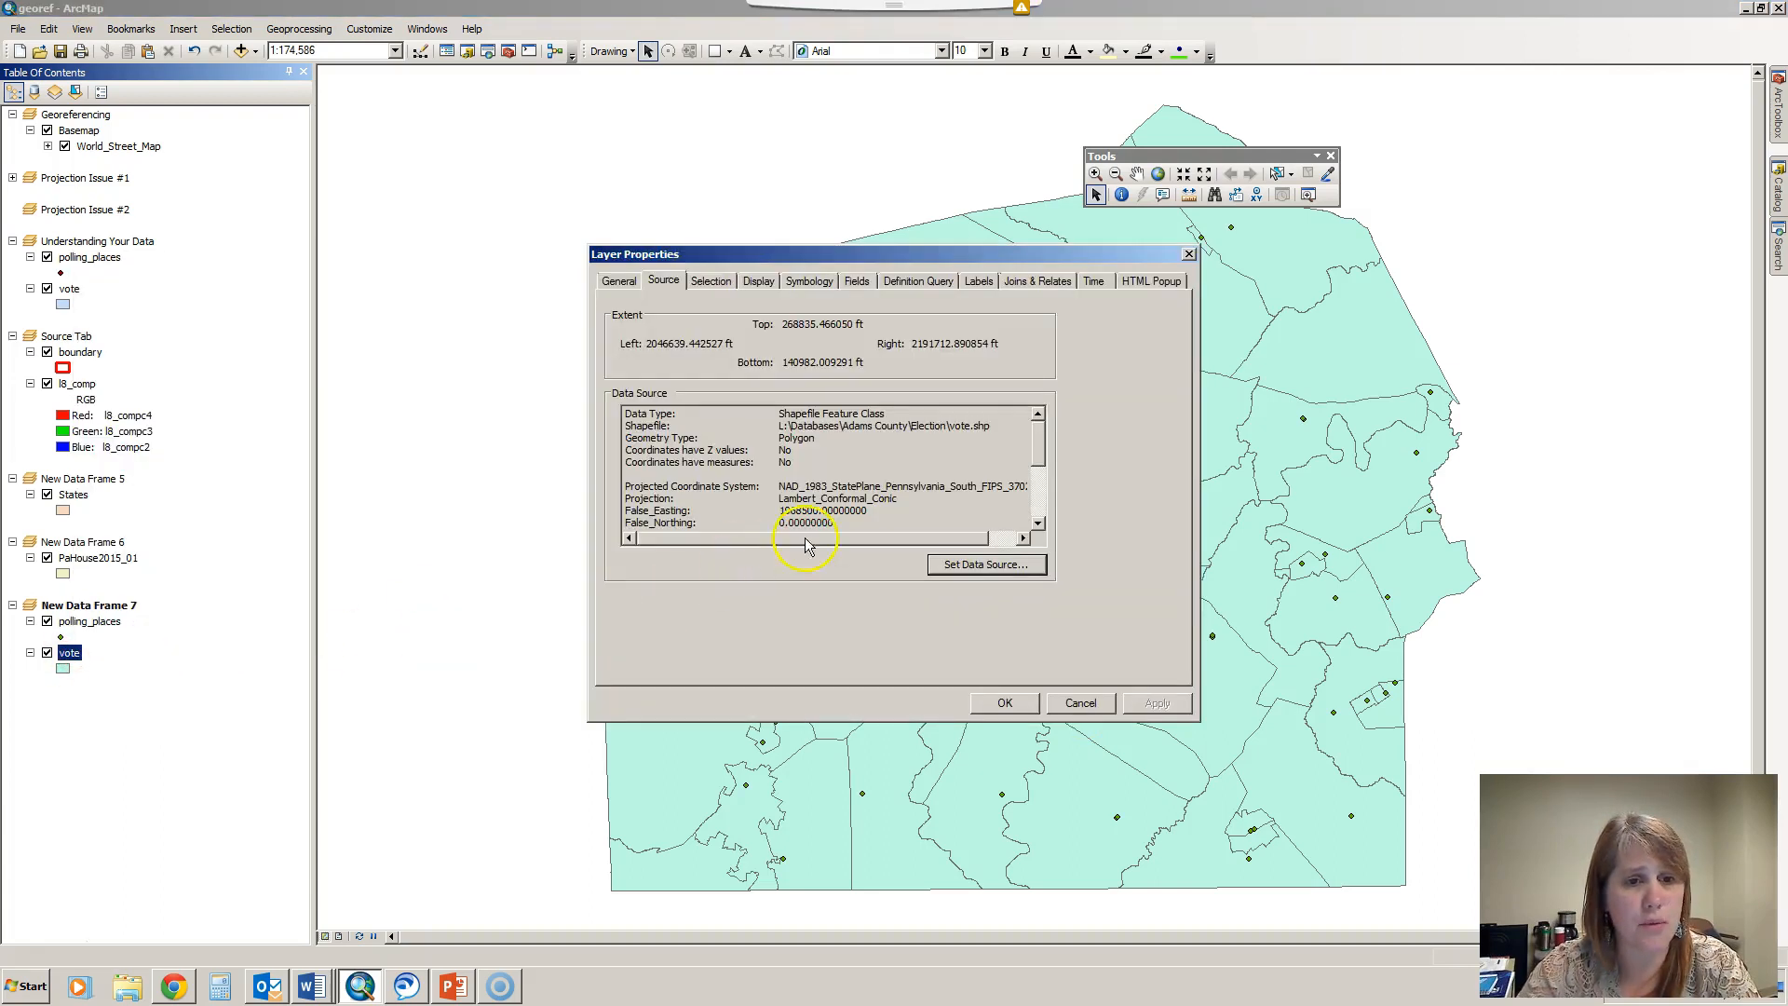
drag(1036, 447, 1031, 460)
mouse_move(942, 539)
mouse_down()
mouse_move(1025, 541)
mouse_move(929, 529)
mouse_up()
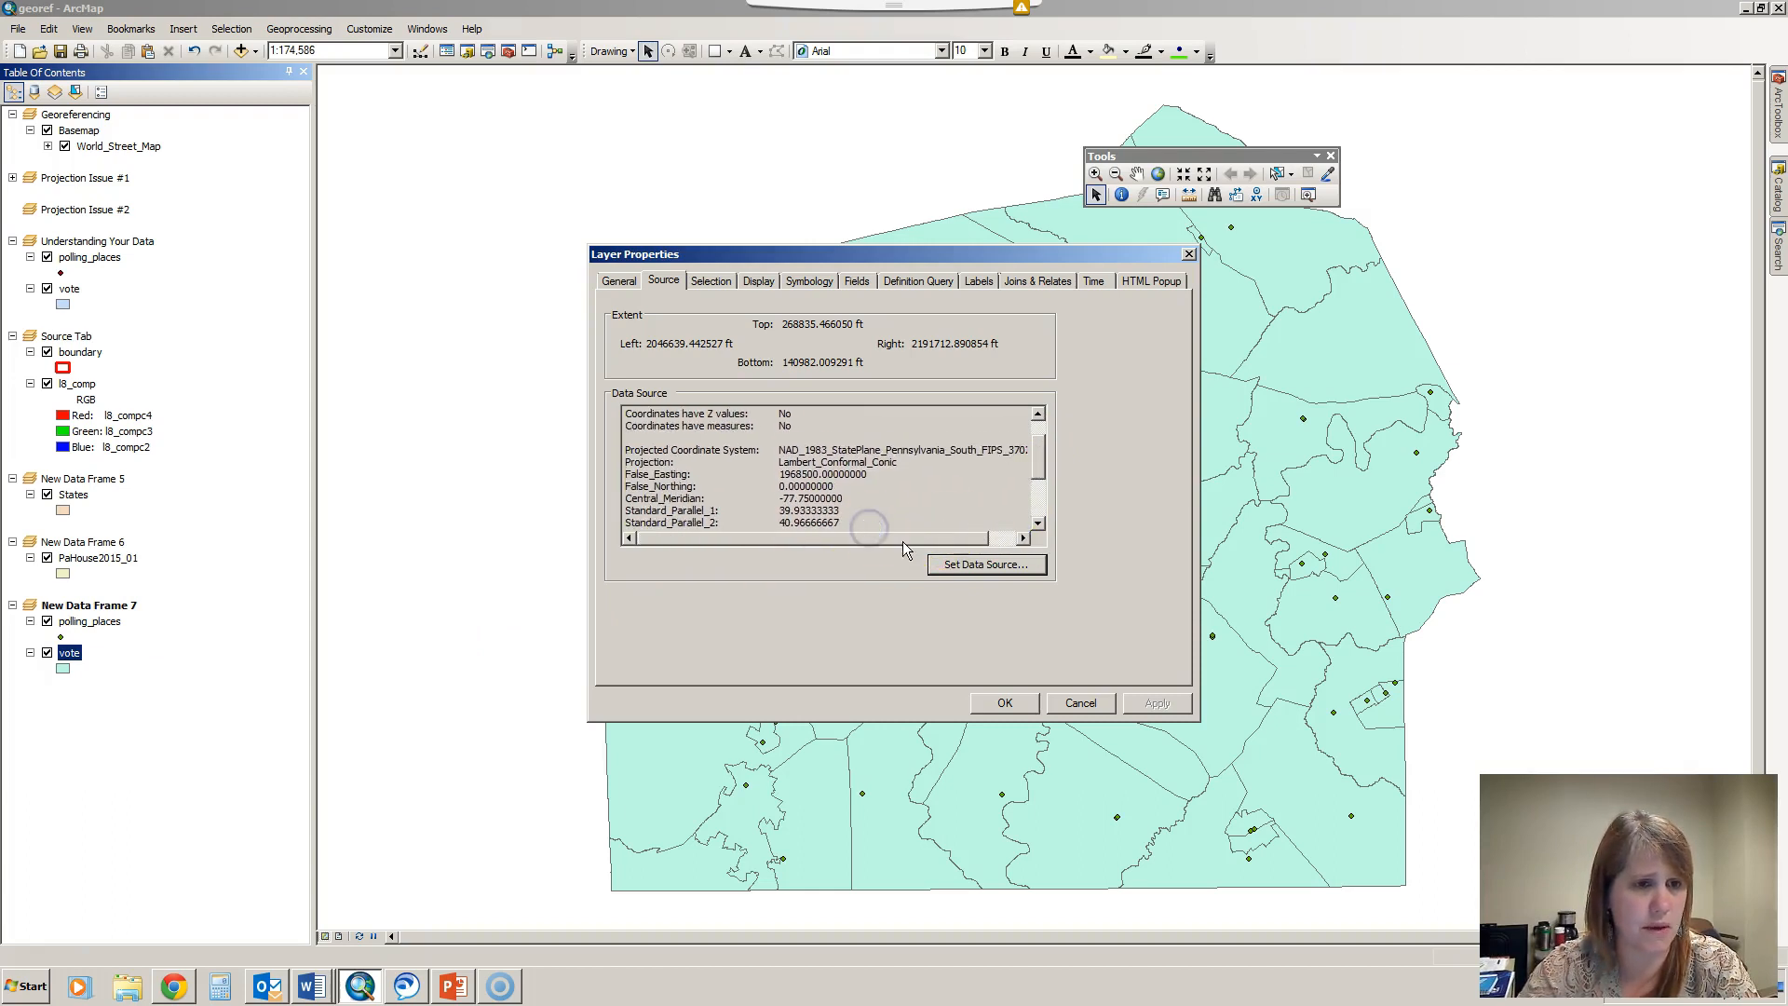
click(1069, 703)
Start the Define Projection tool from the Projections and Transformations toolset with polling_places as the input dataset
click(107, 624)
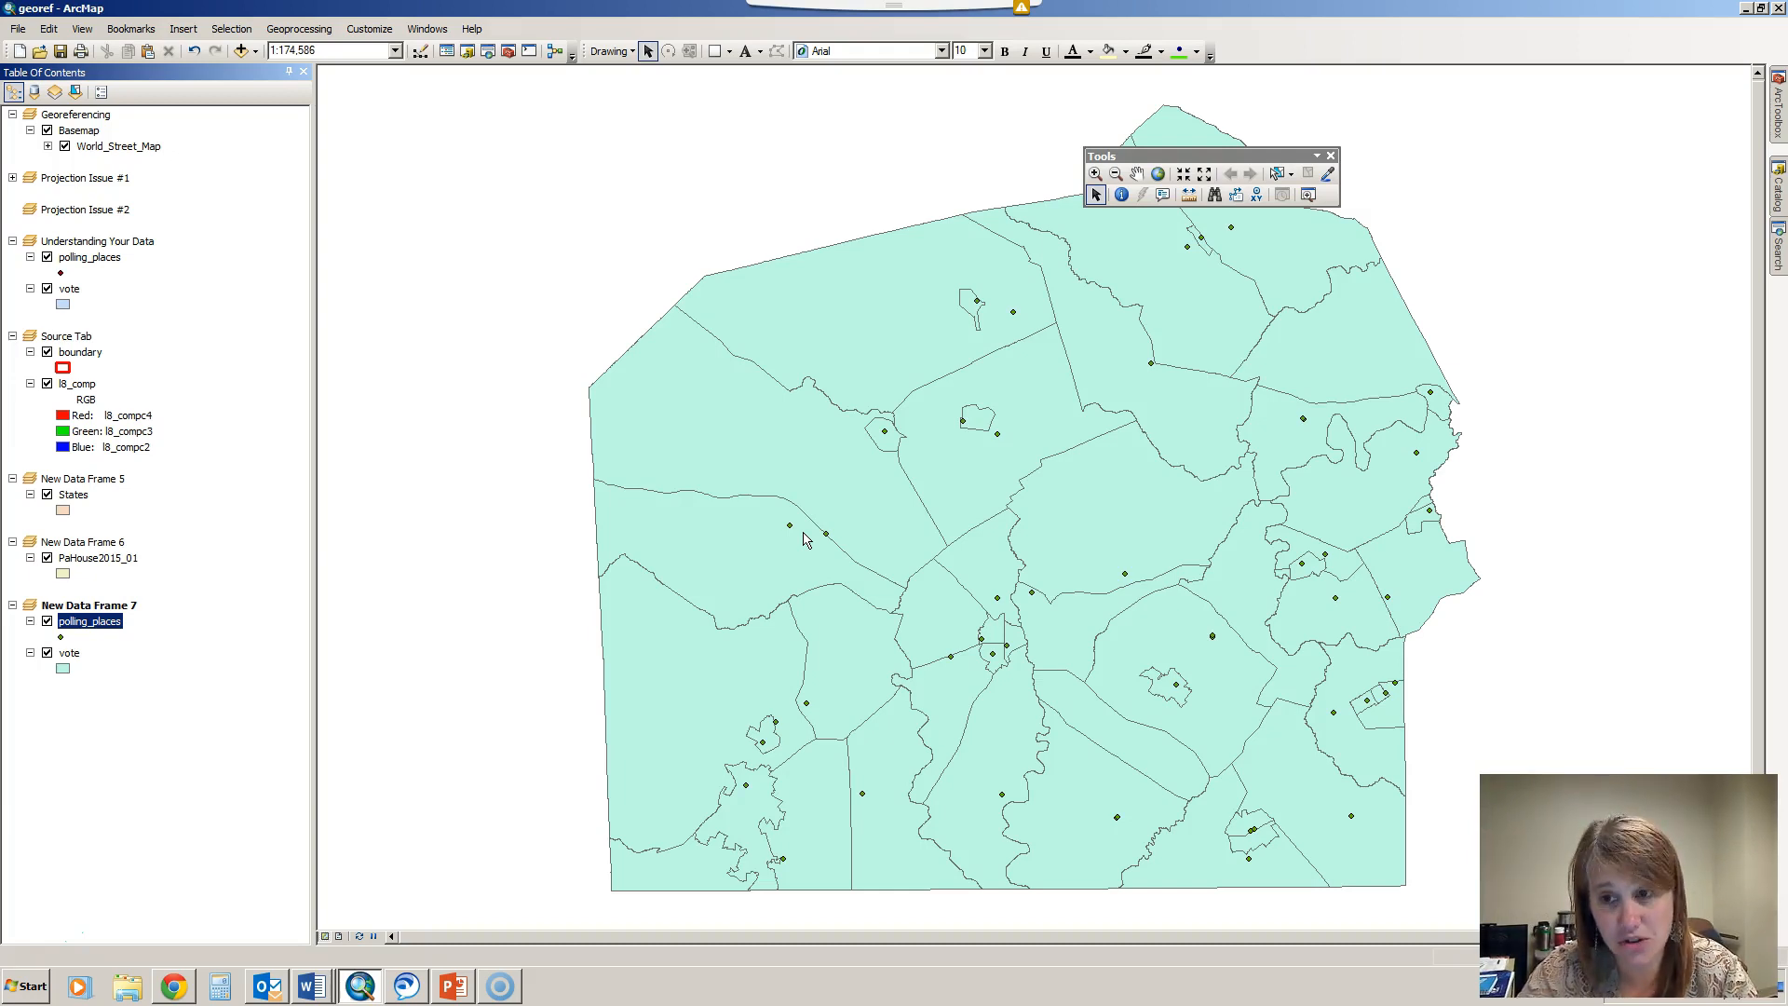
click(1779, 119)
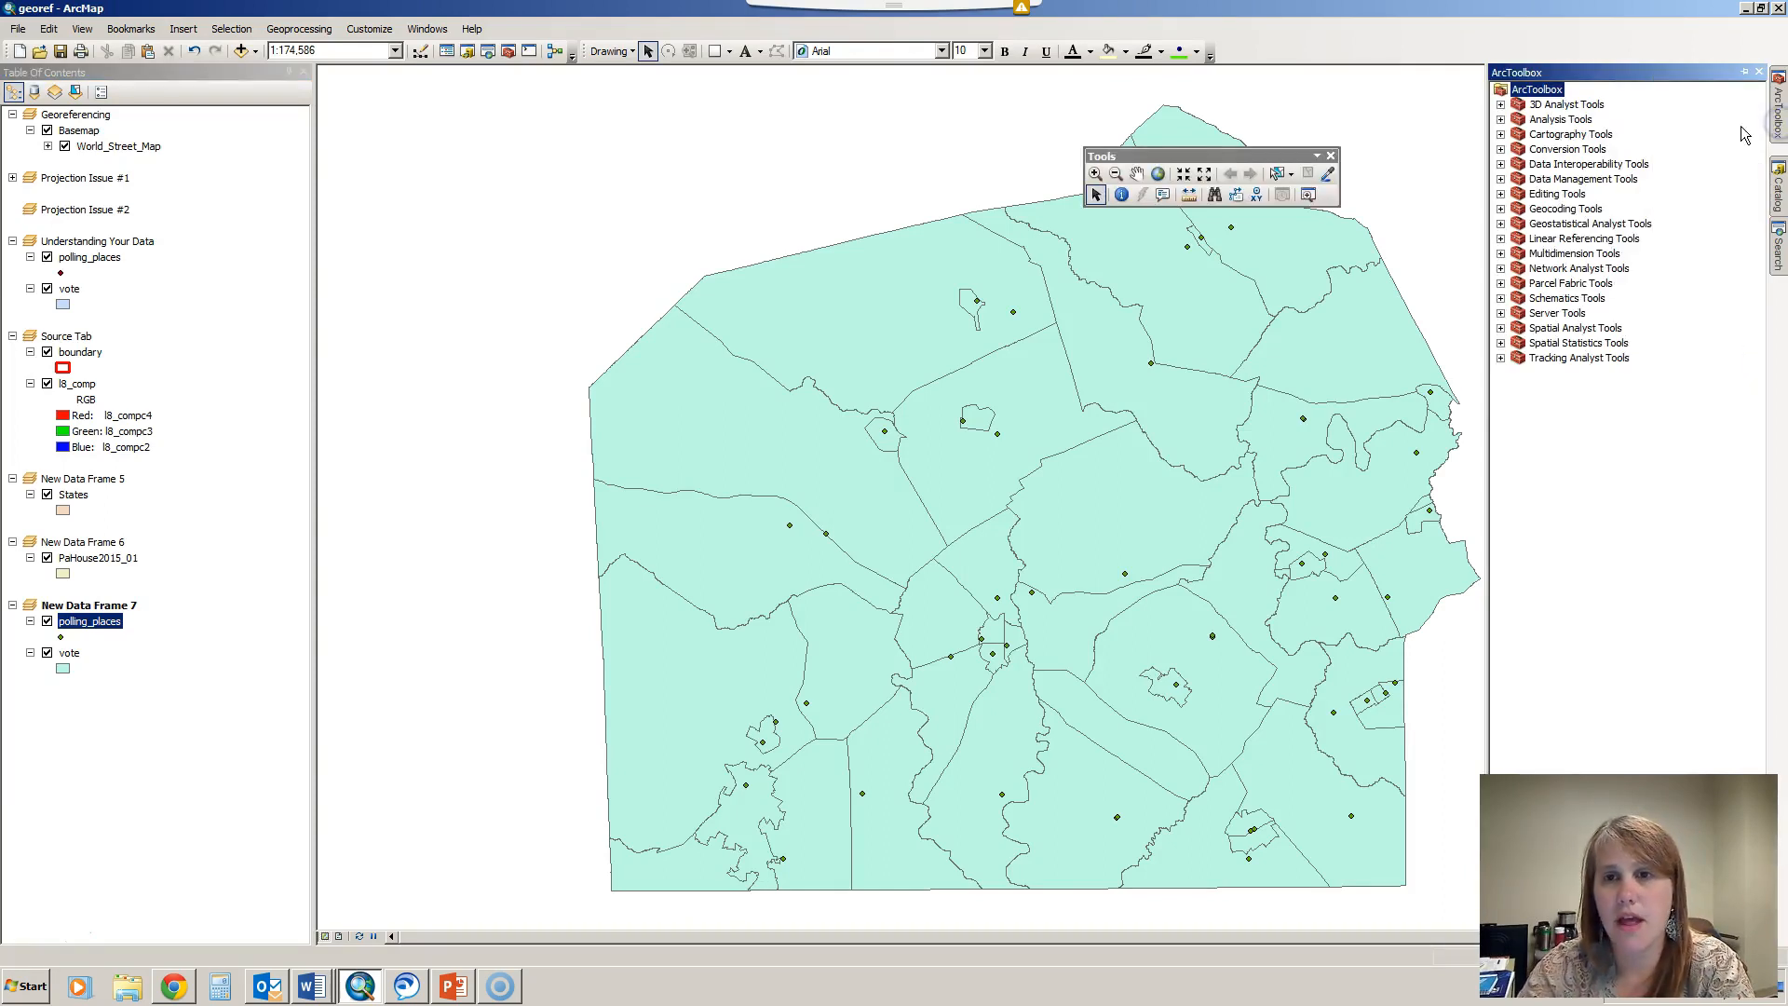
click(1502, 179)
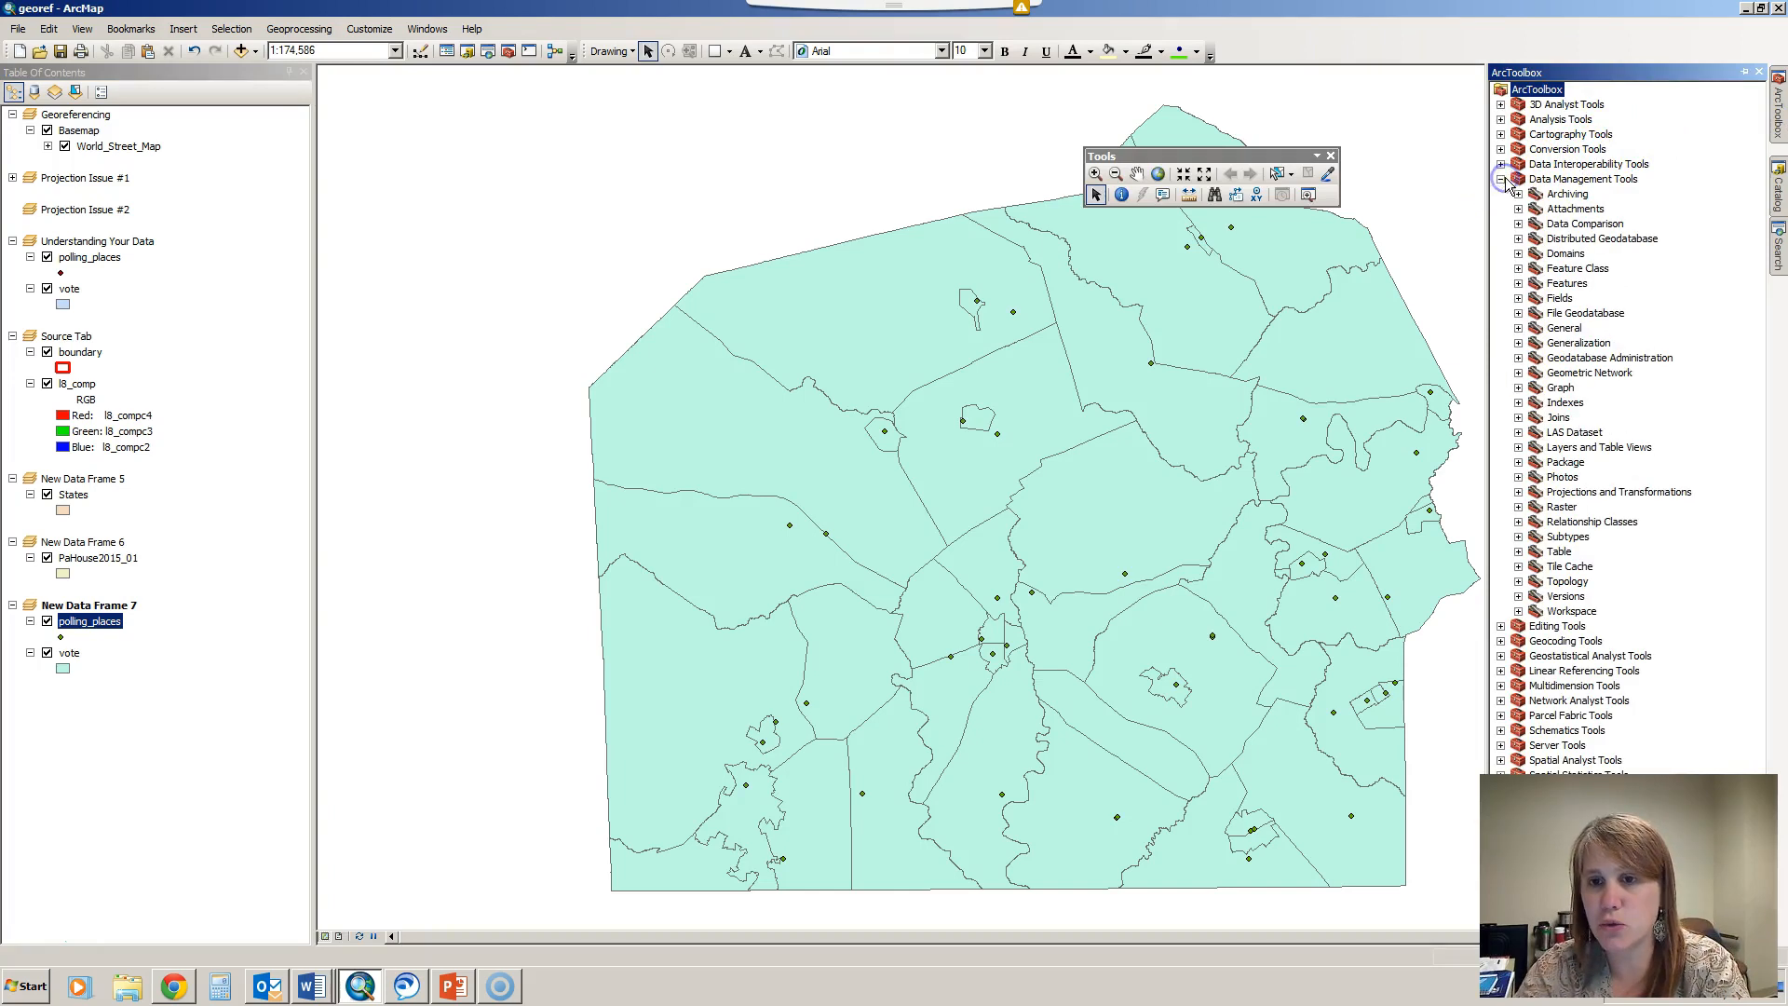
click(1519, 492)
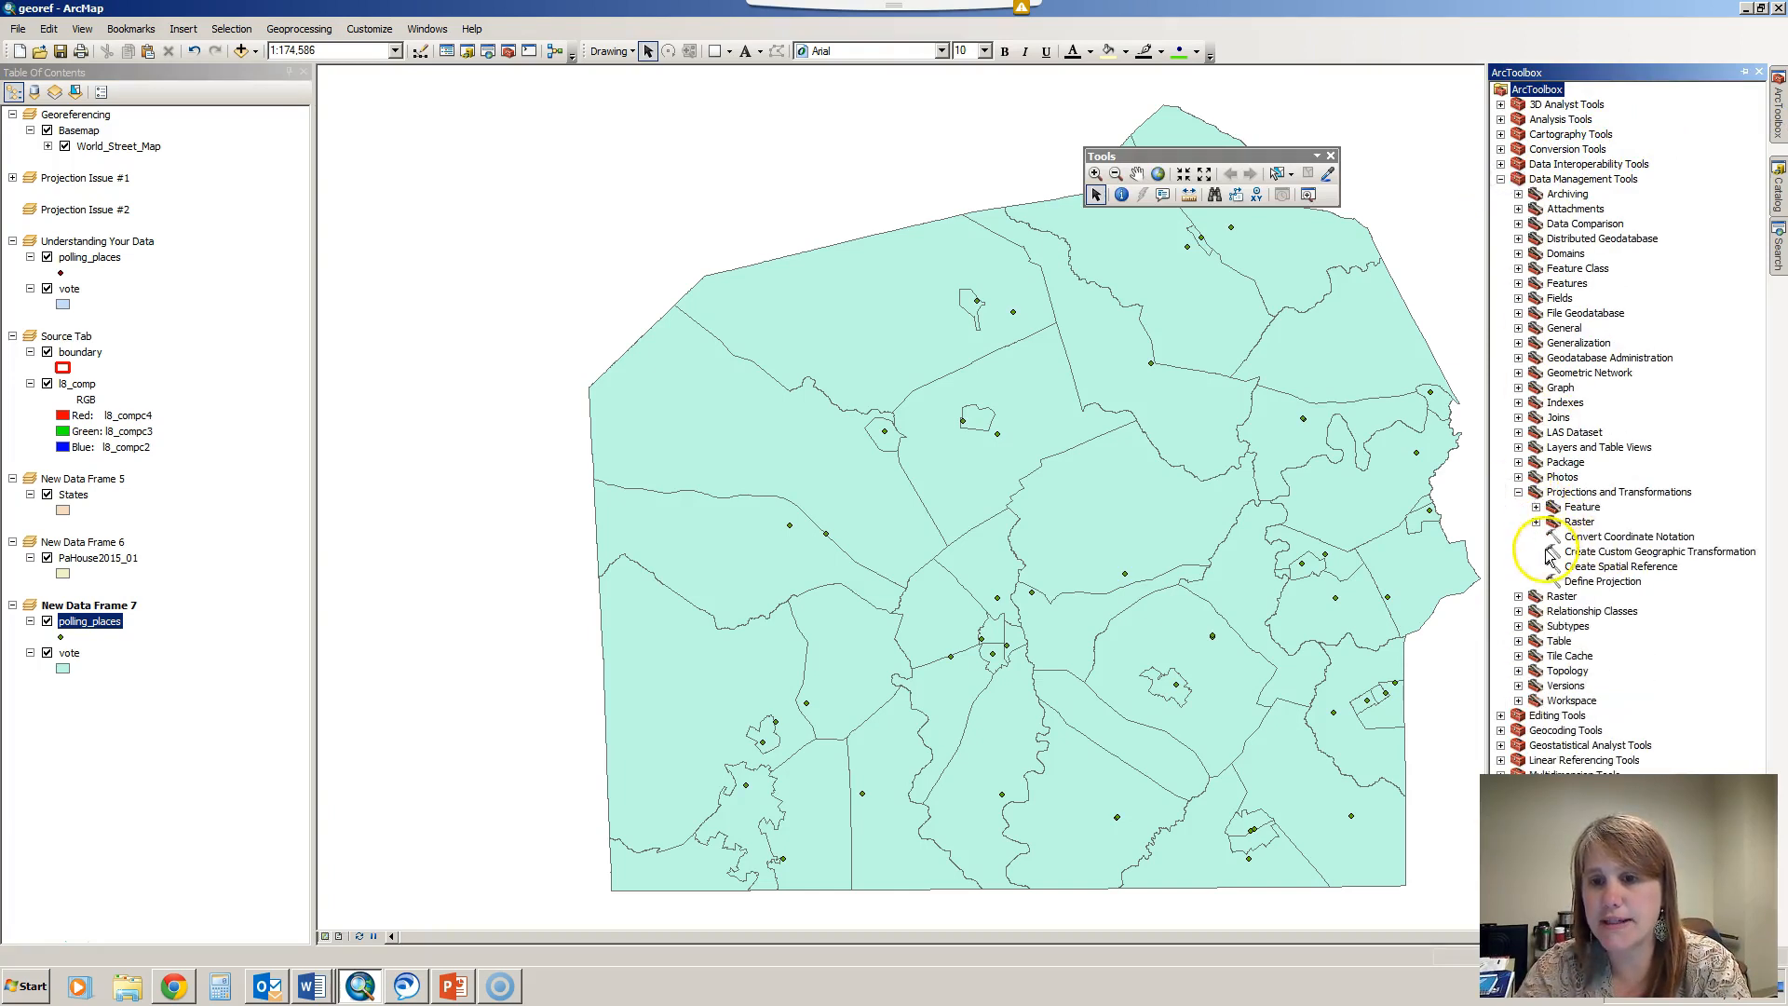
double_click(1591, 582)
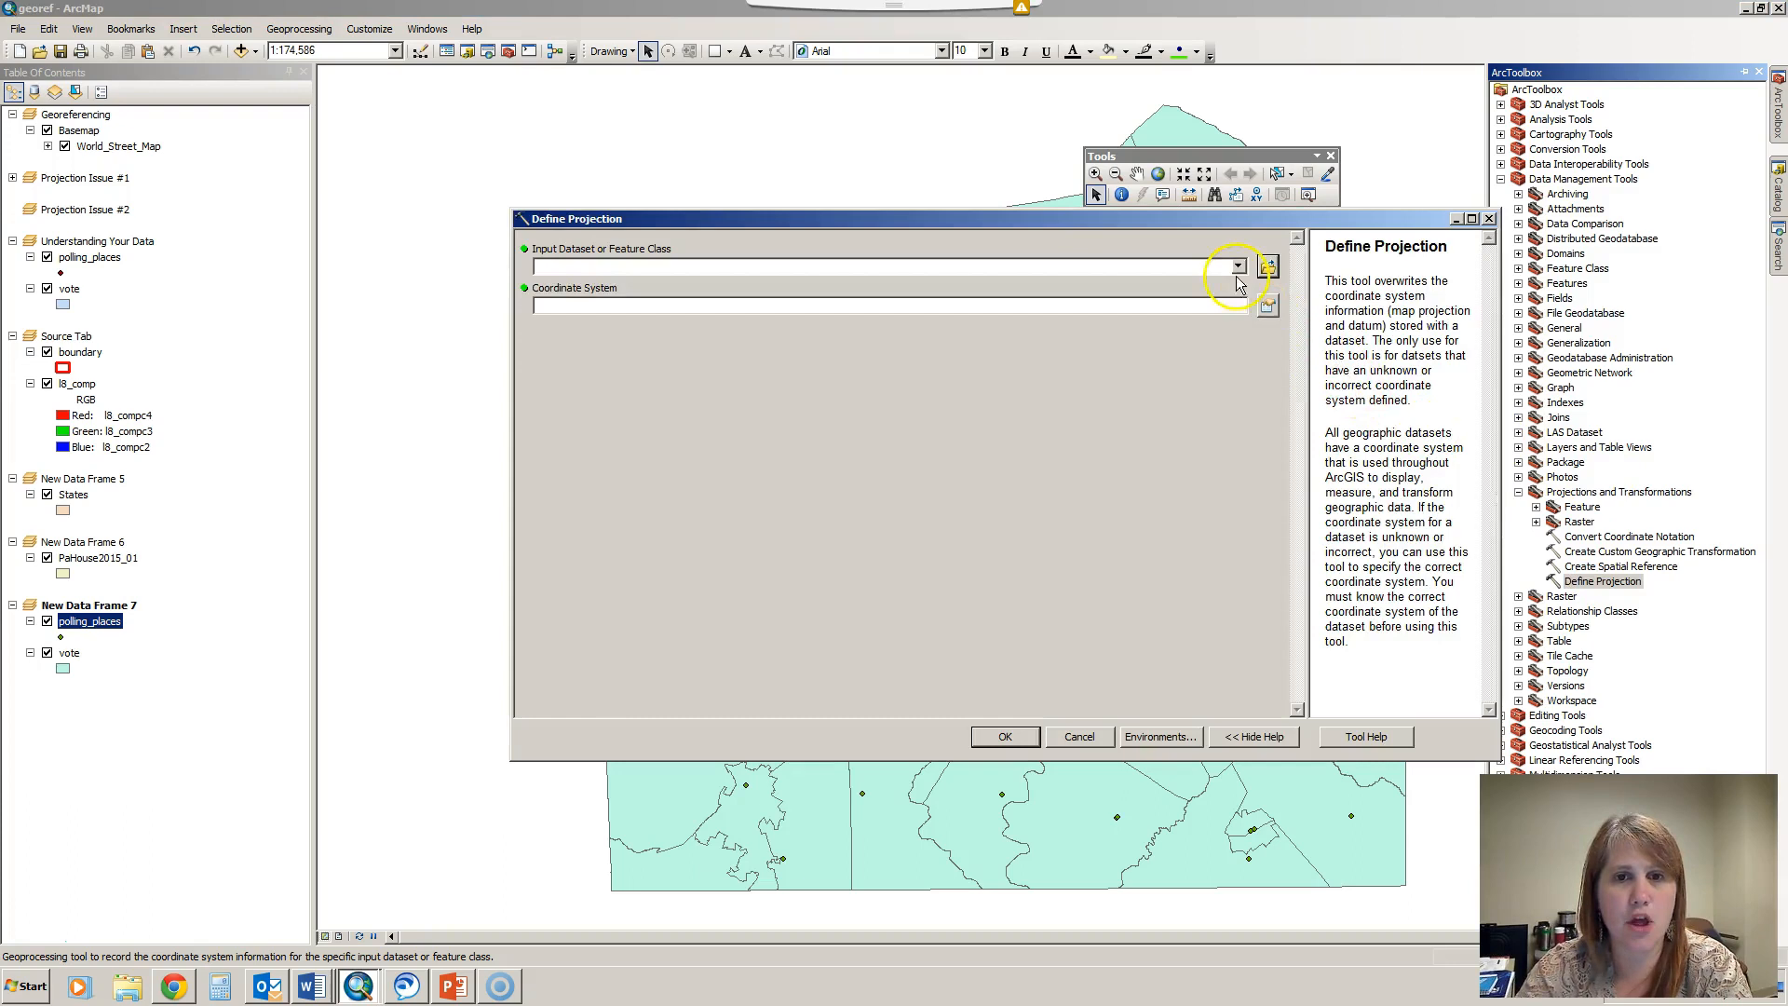
click(1236, 268)
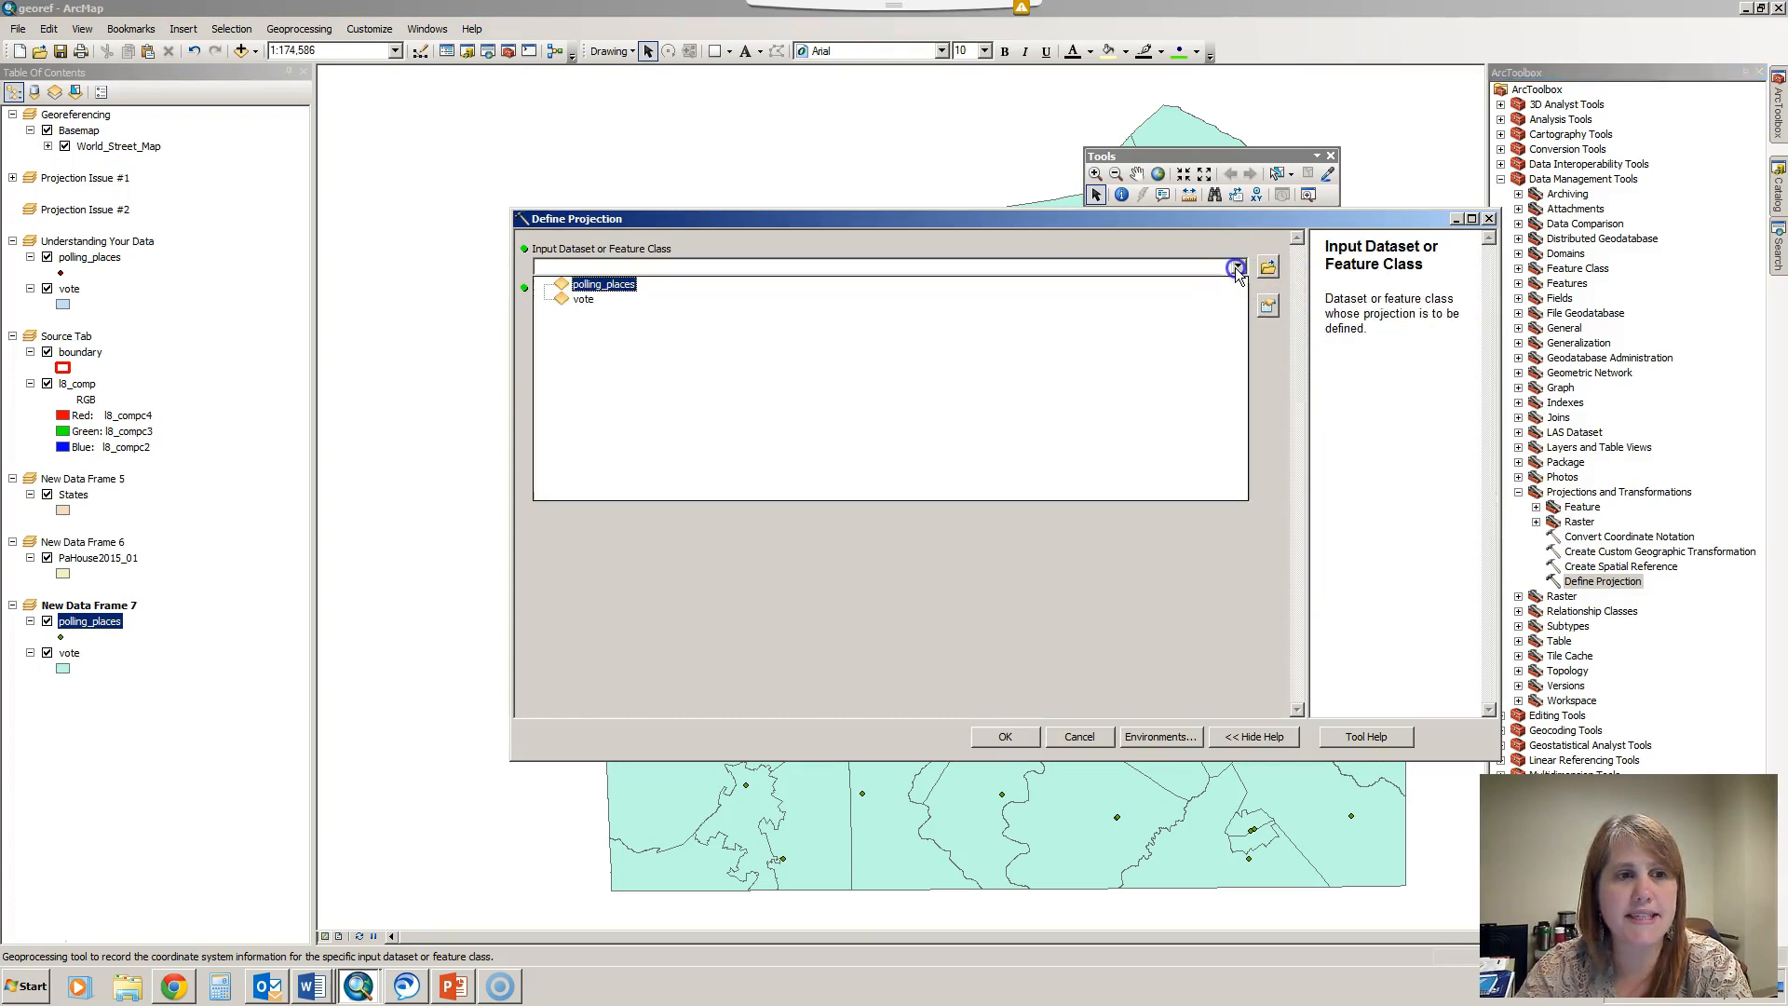
click(618, 287)
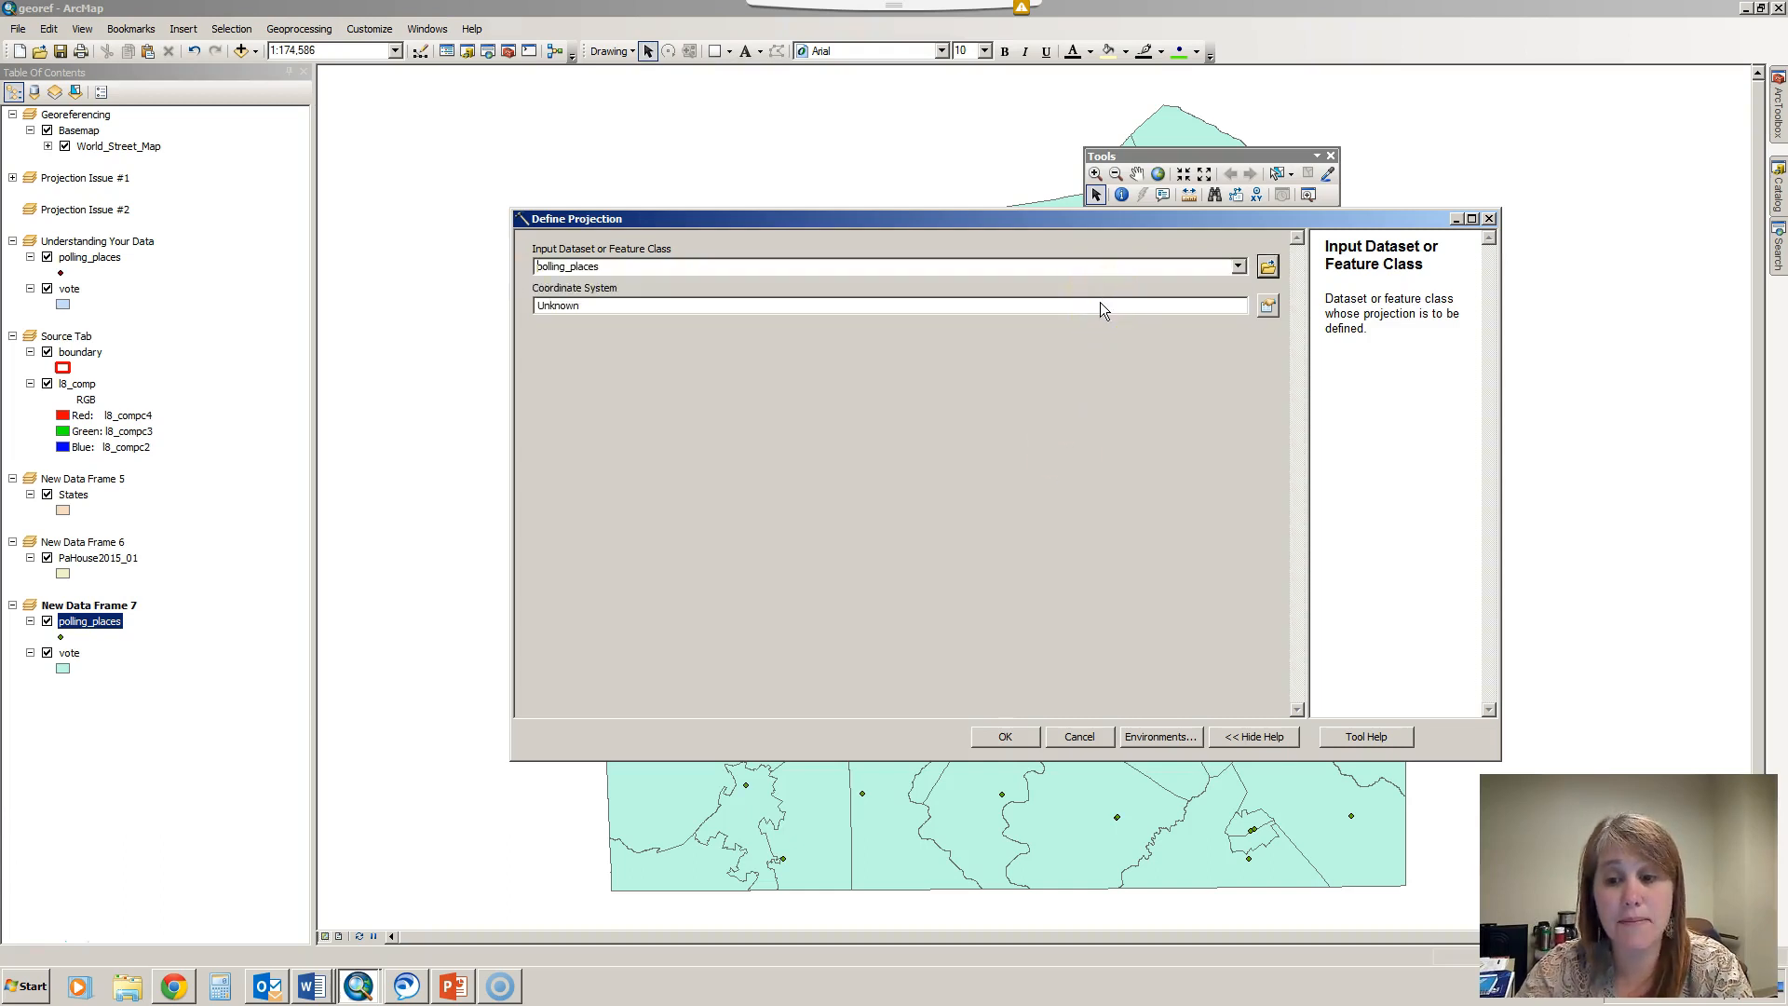
Browse the projected coordinate systems to the NAD 1983 StatePlane Pennsylvania zones in US feet, and discard the selection
click(1270, 304)
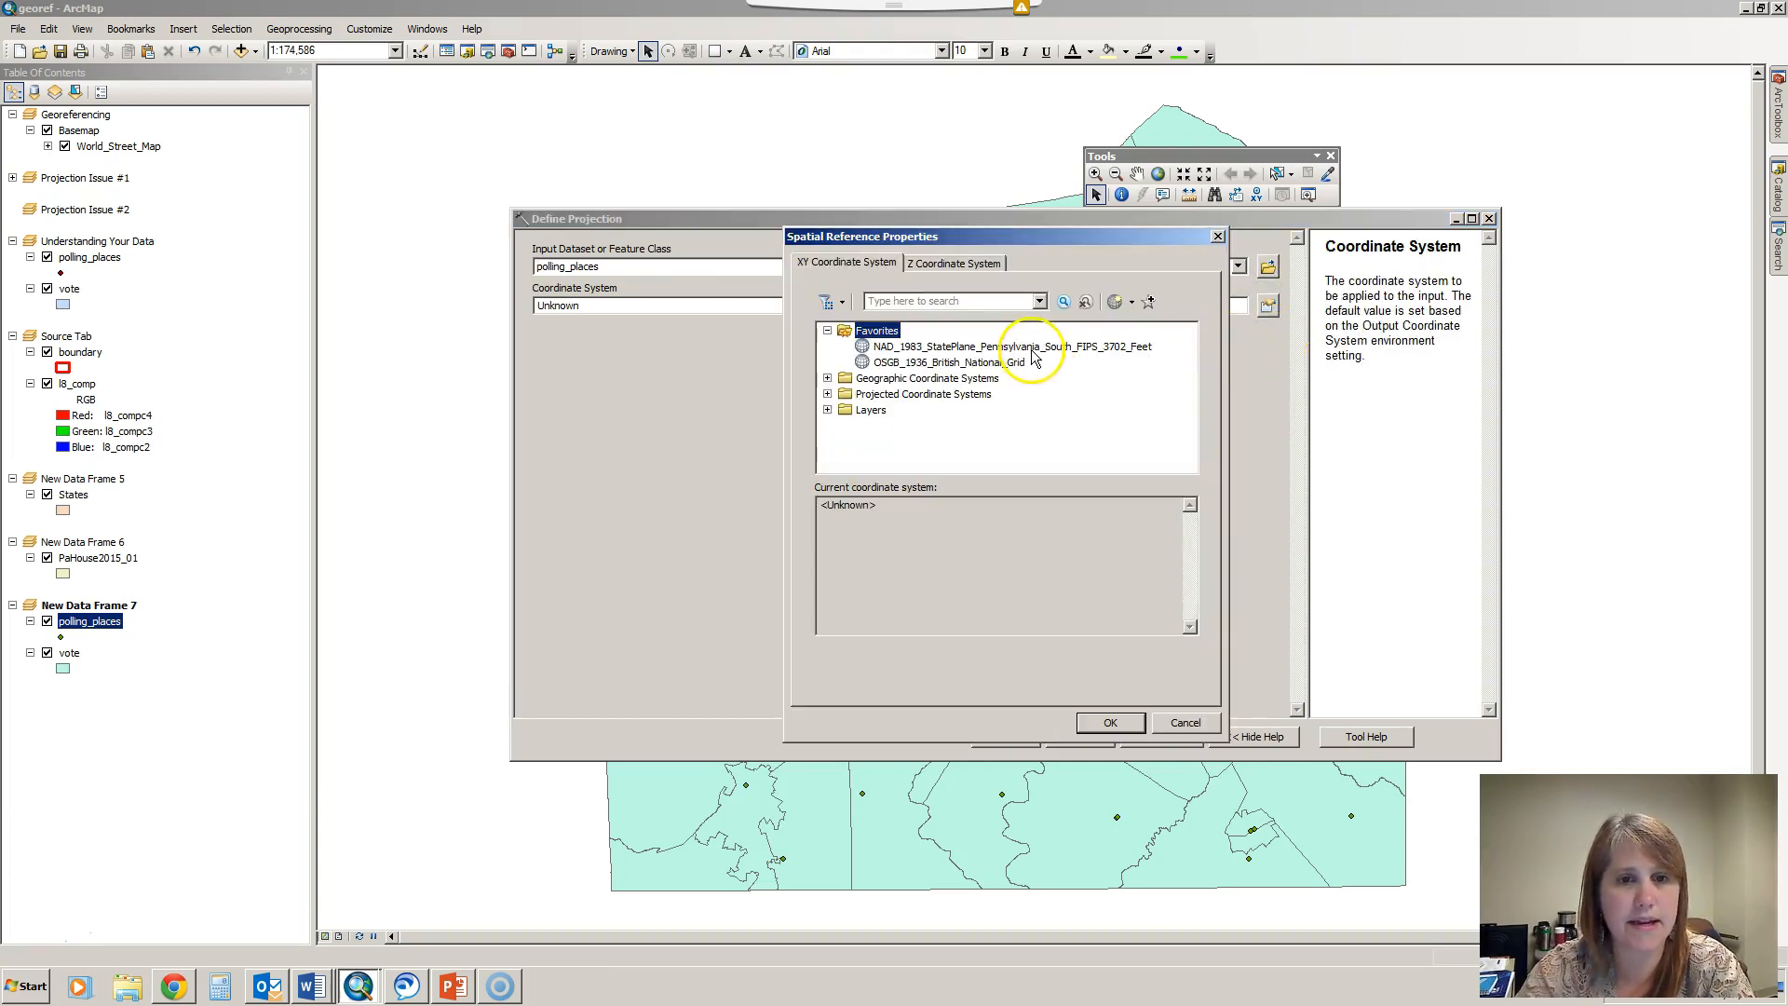
click(1033, 349)
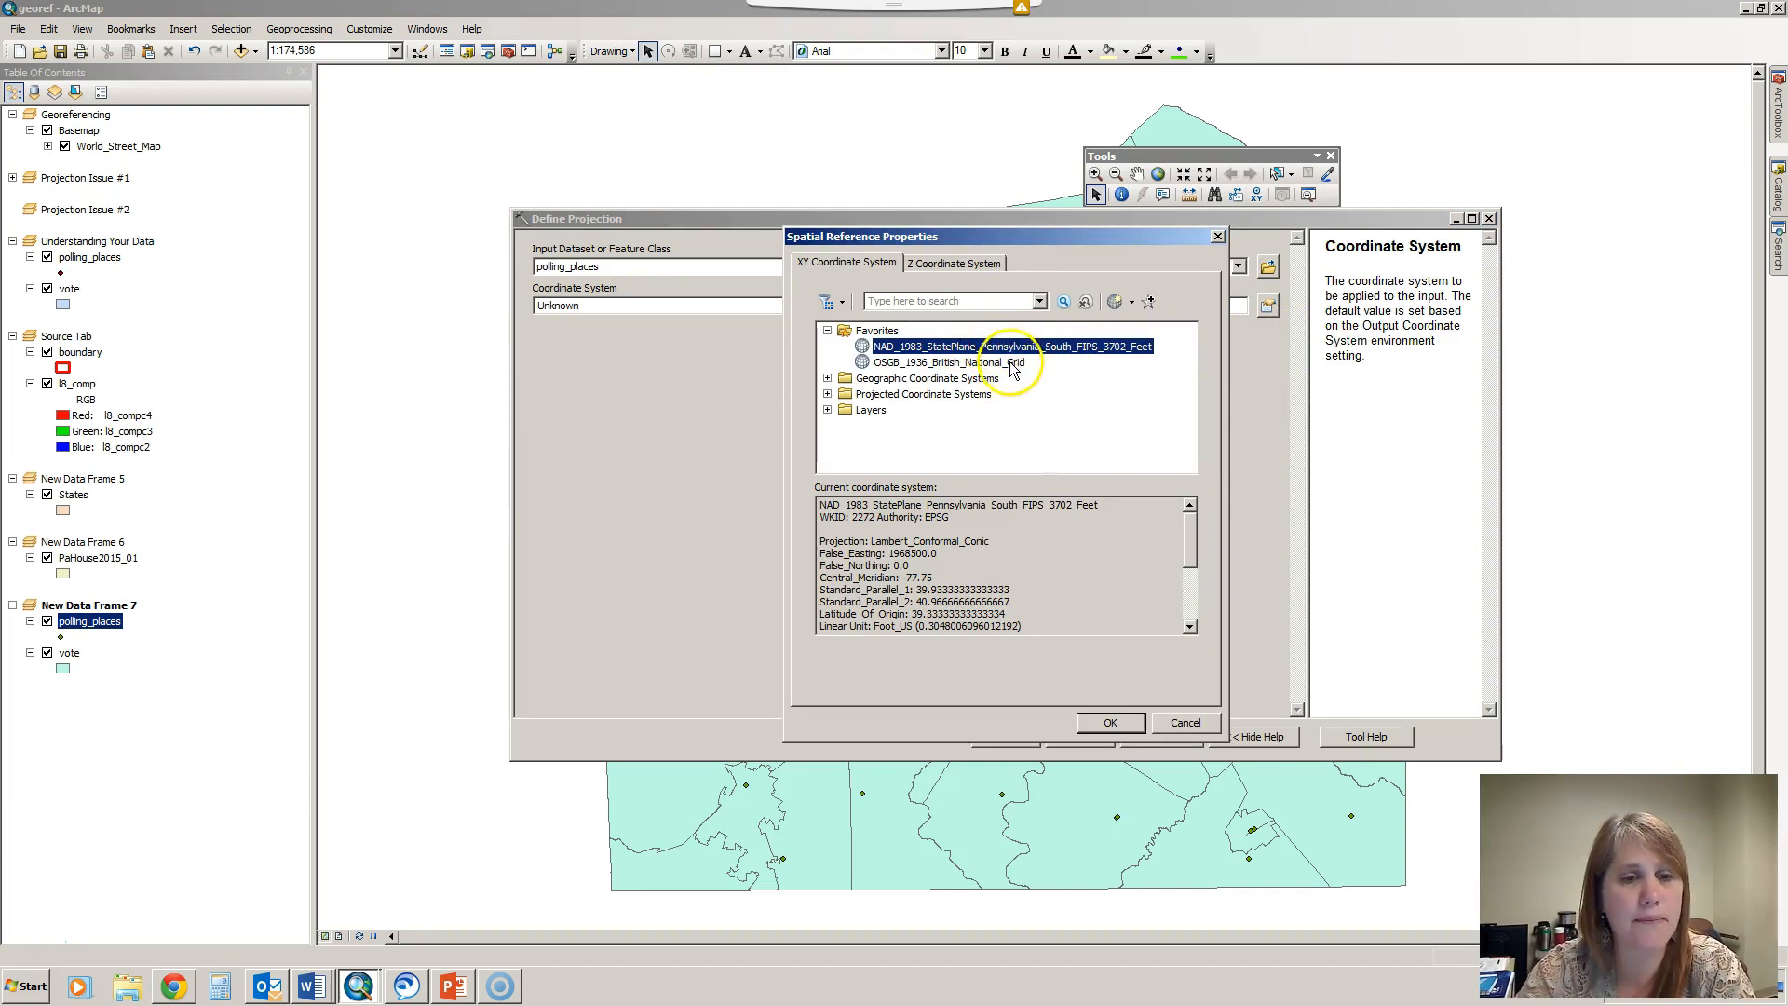
click(827, 394)
click(847, 441)
click(863, 441)
scroll(975, 435, down, 8)
scroll(975, 435, down, 13)
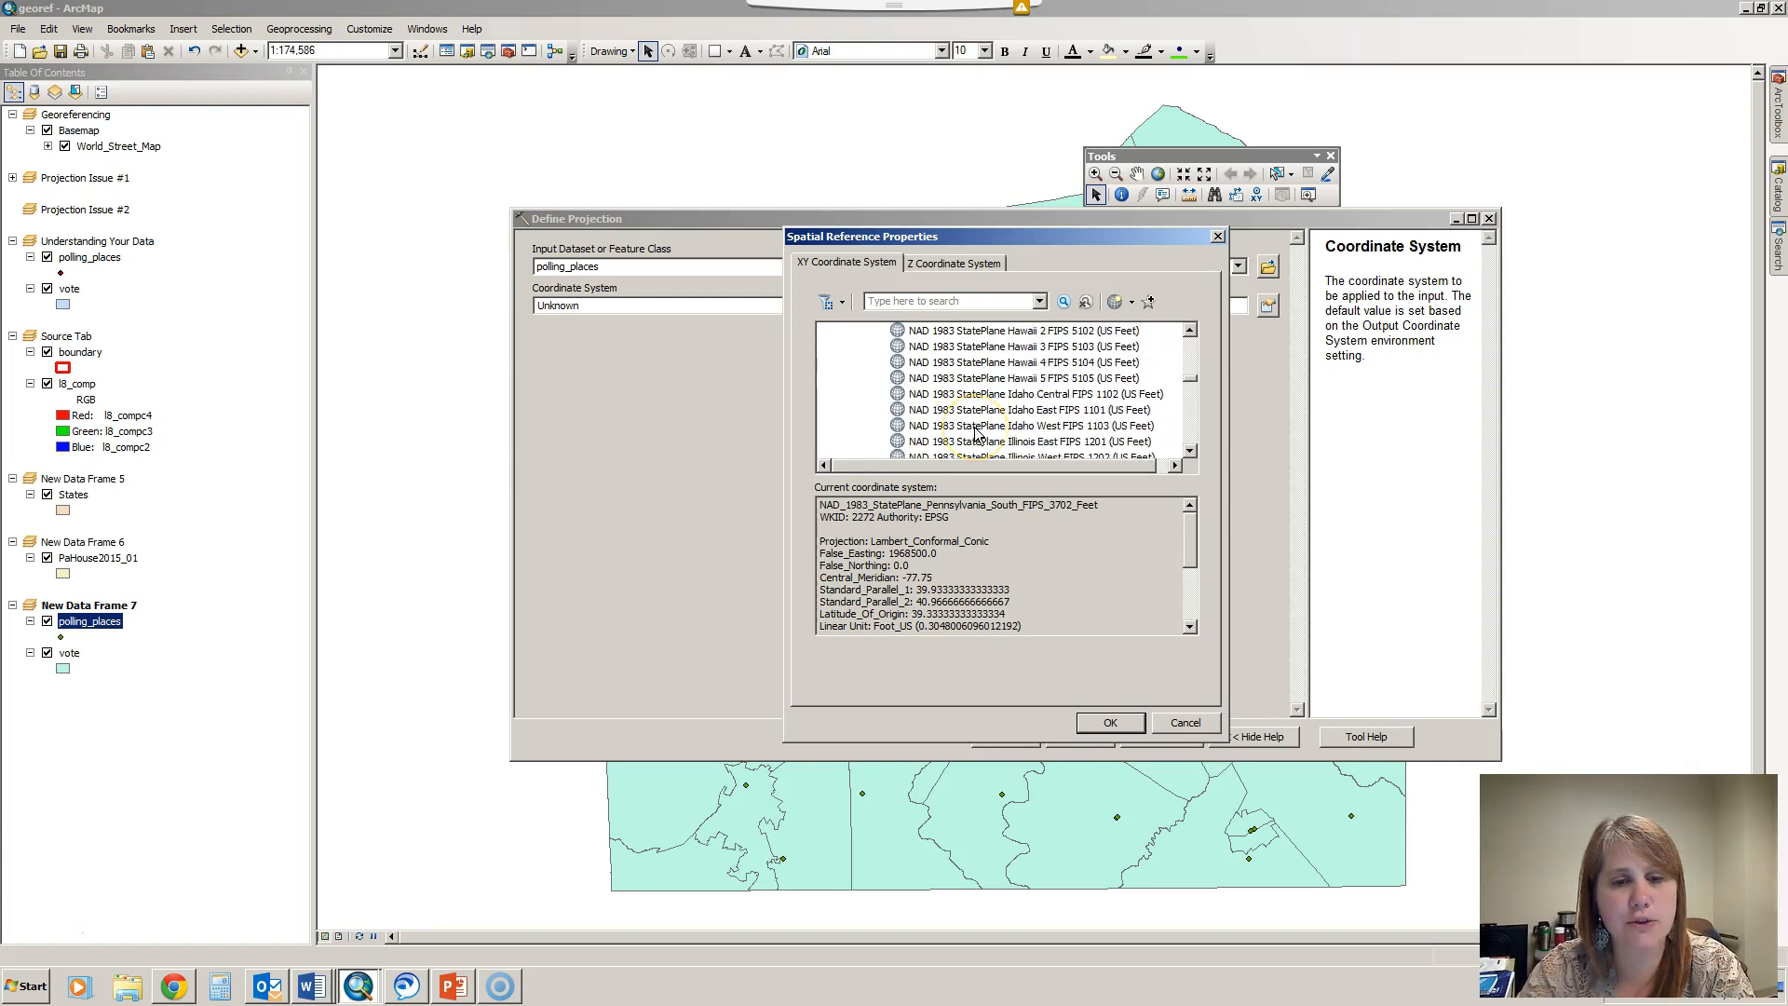
scroll(975, 435, down, 8)
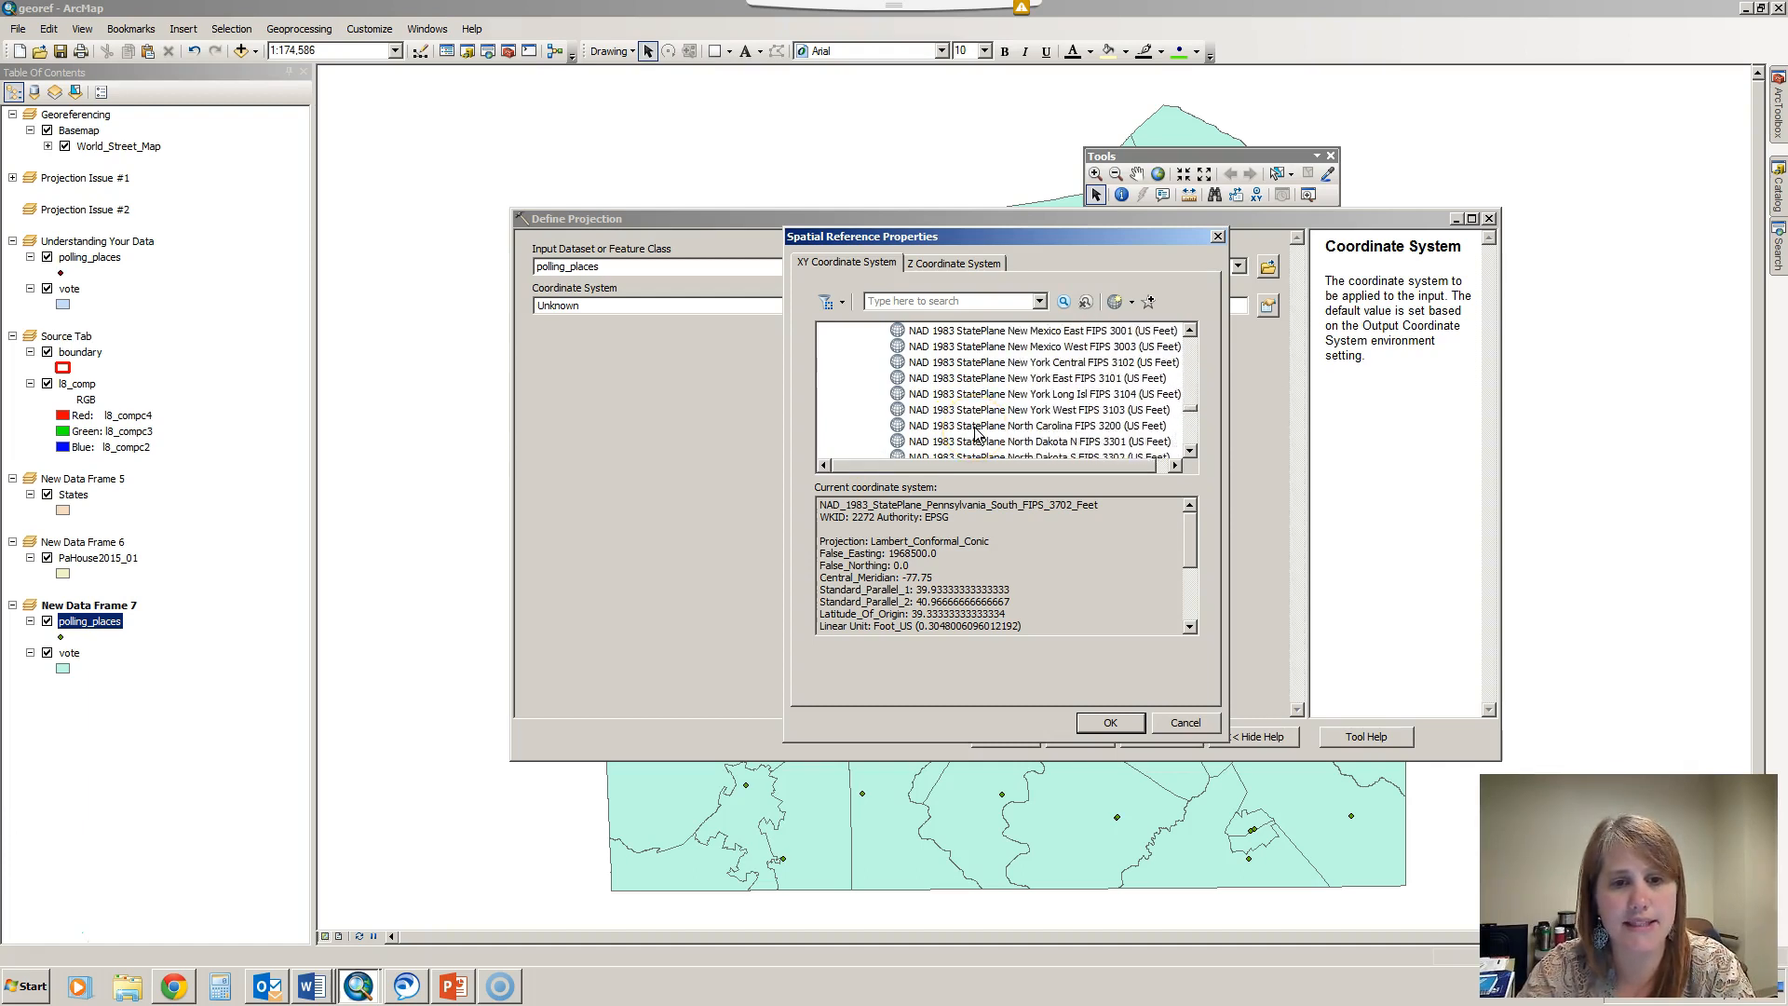
click(1027, 441)
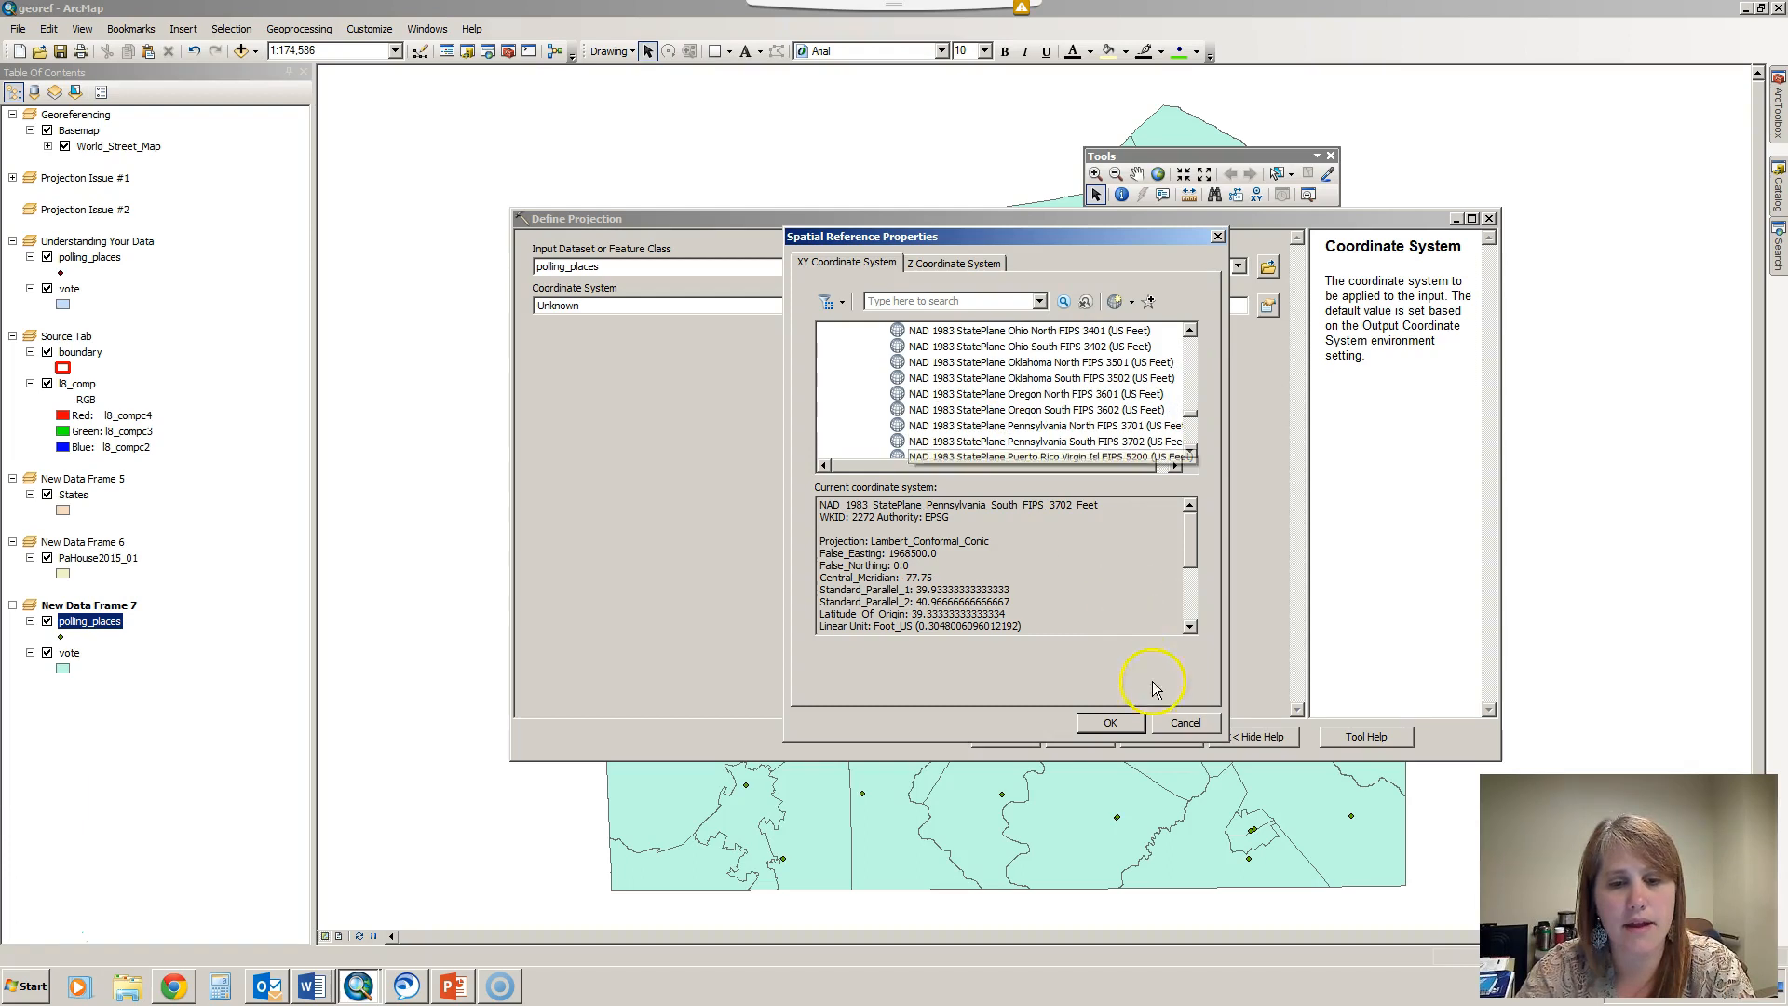
click(1186, 723)
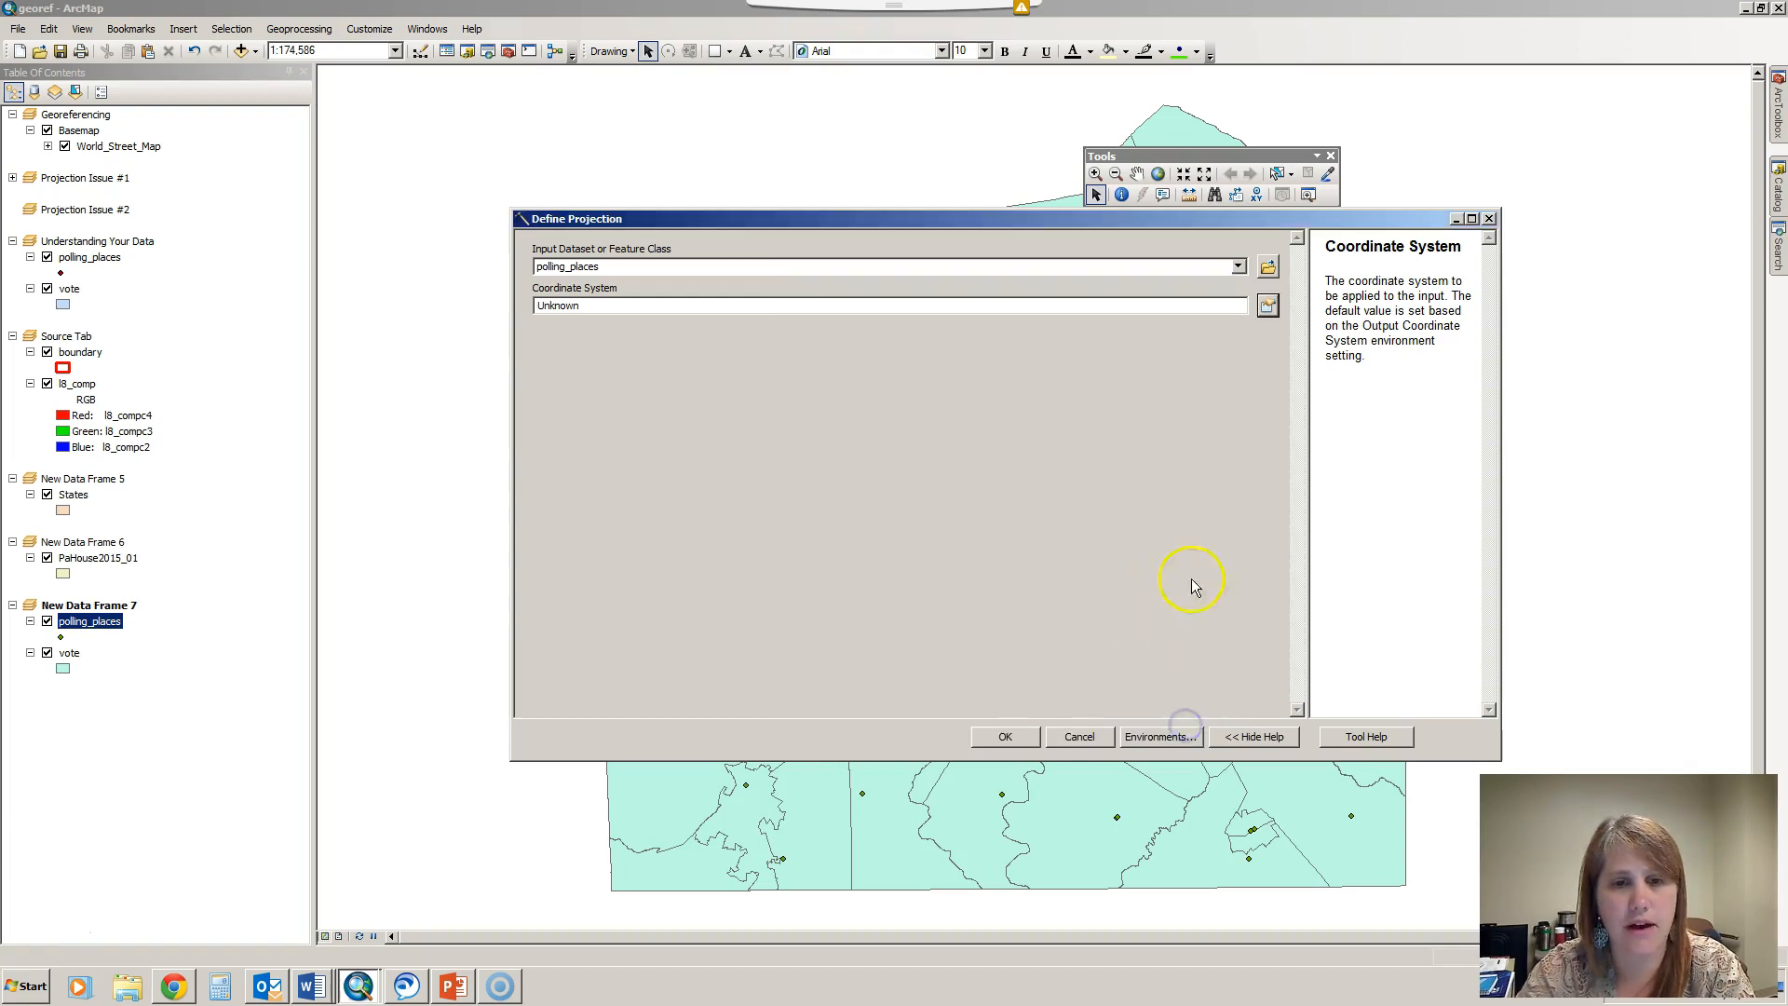
Define the polling_places projection as the favorite NAD_1983_StatePlane_Pennsylvania_South_FIPS_3702_Feet and run the tool
click(1267, 306)
click(959, 347)
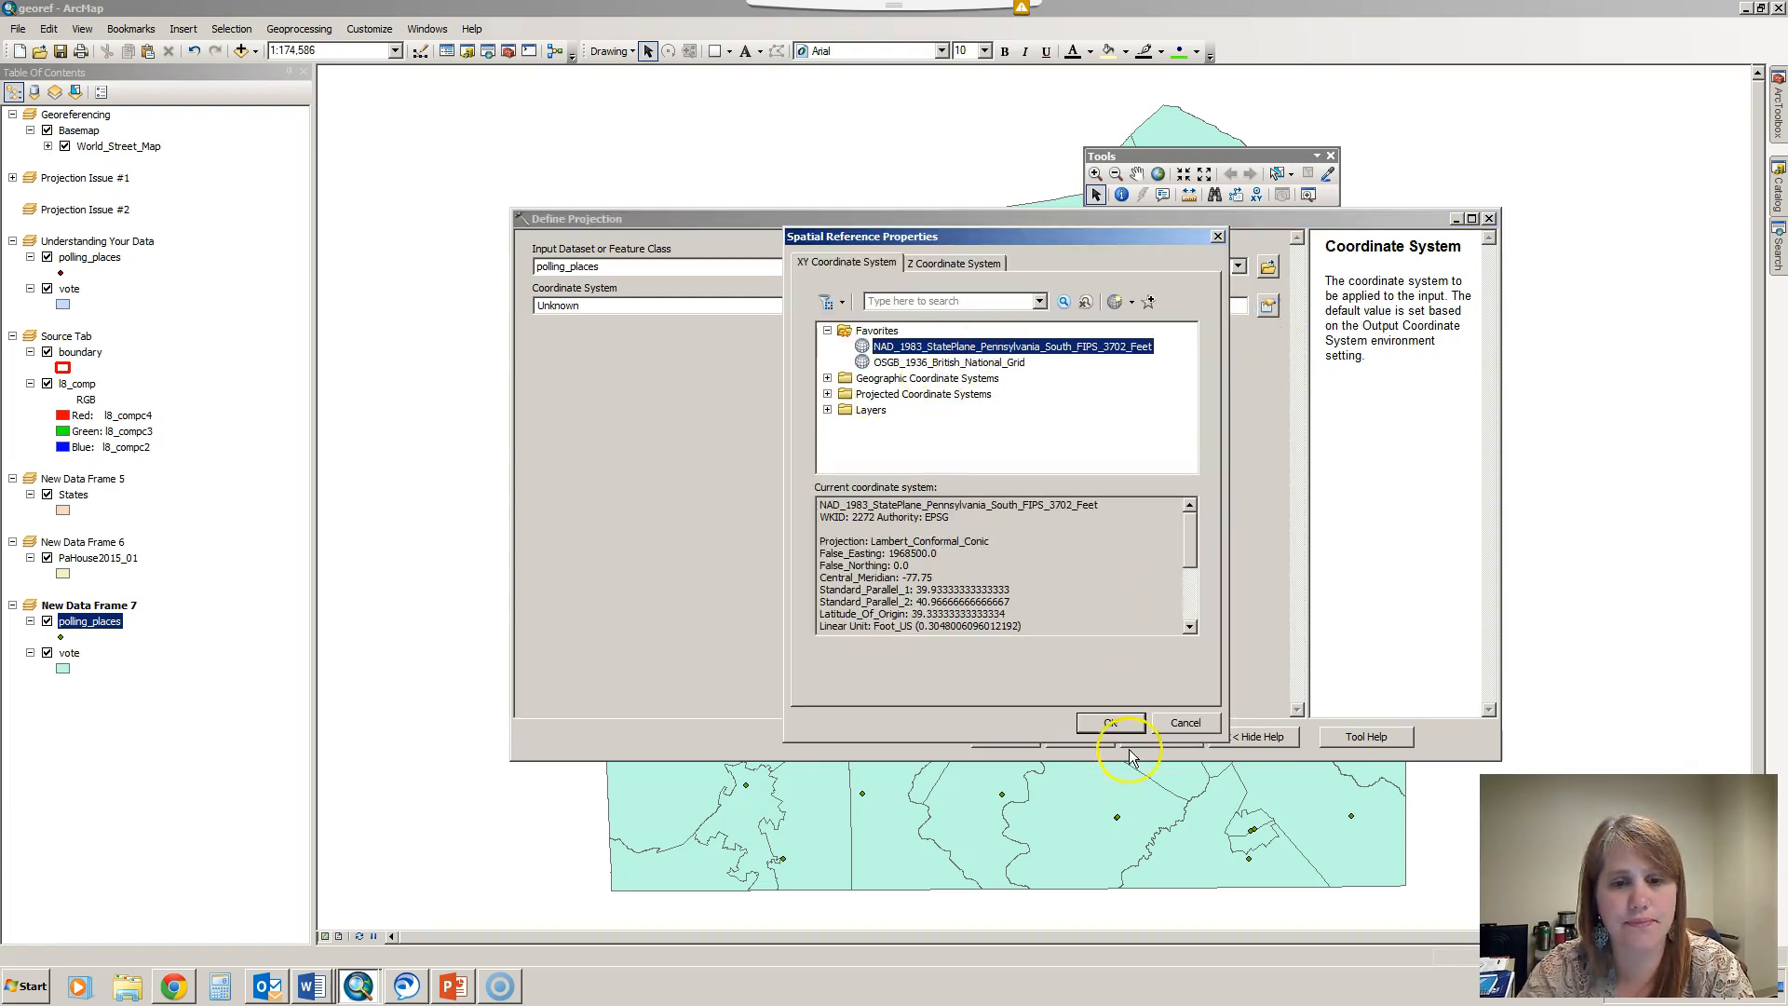
click(1110, 722)
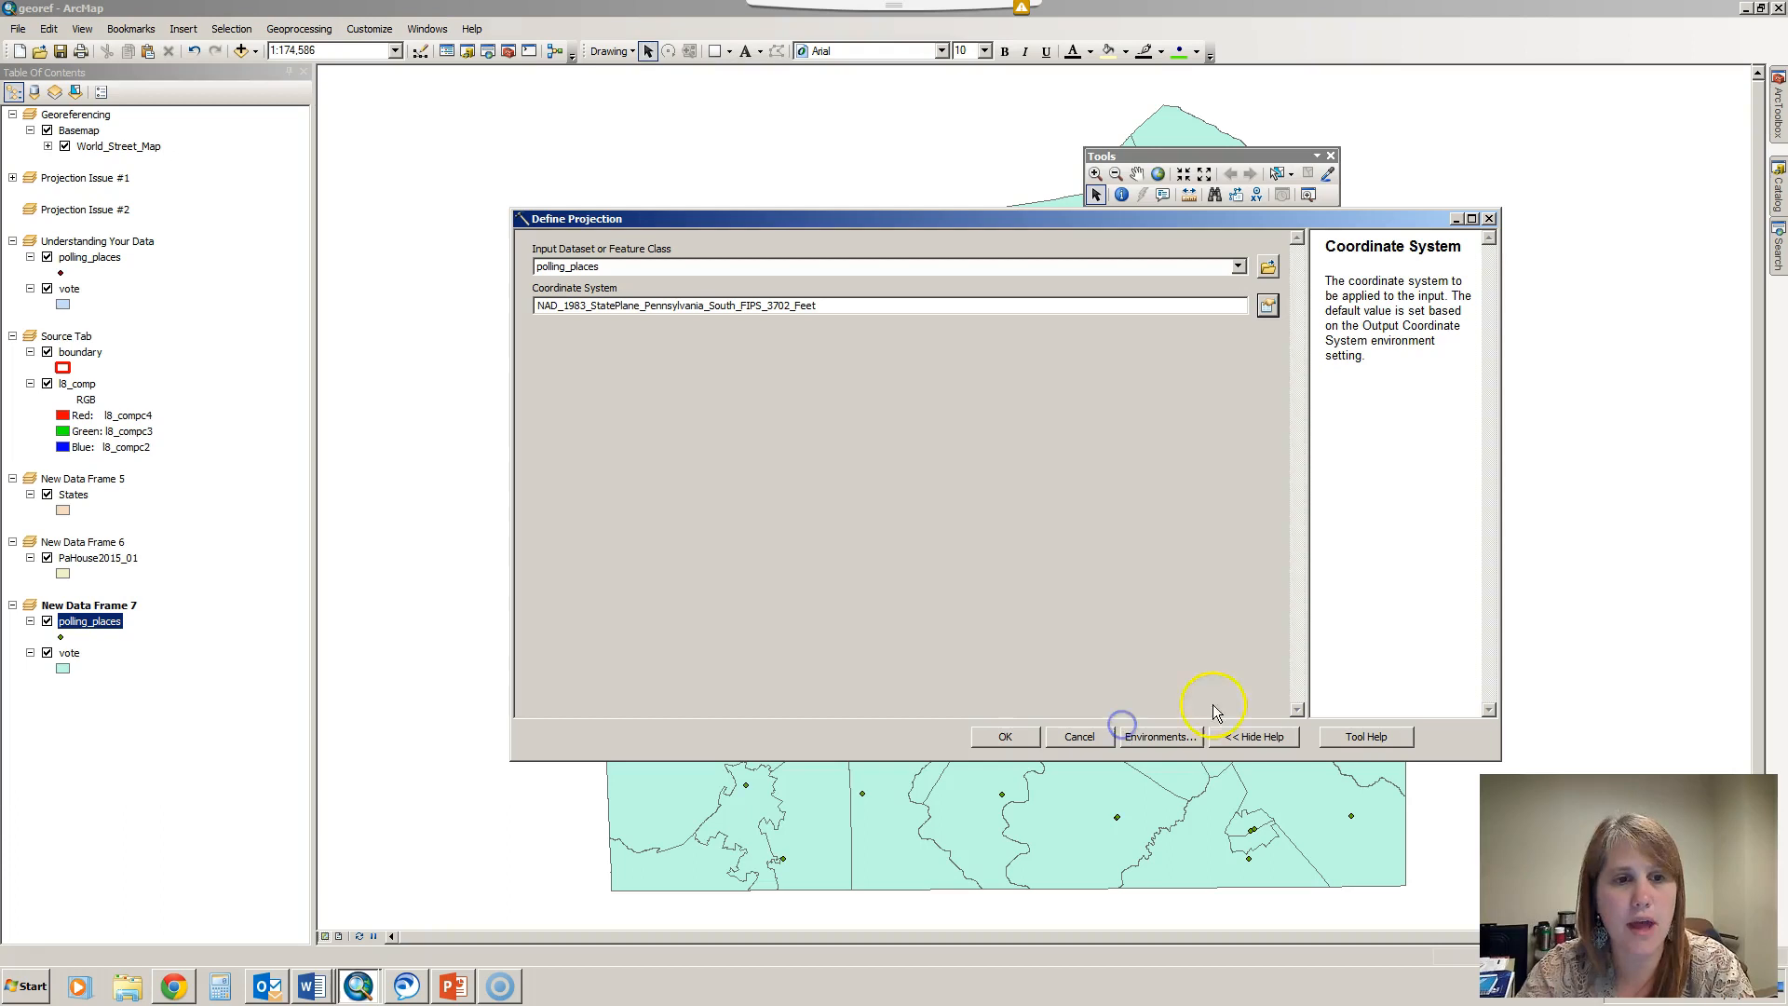
click(1007, 736)
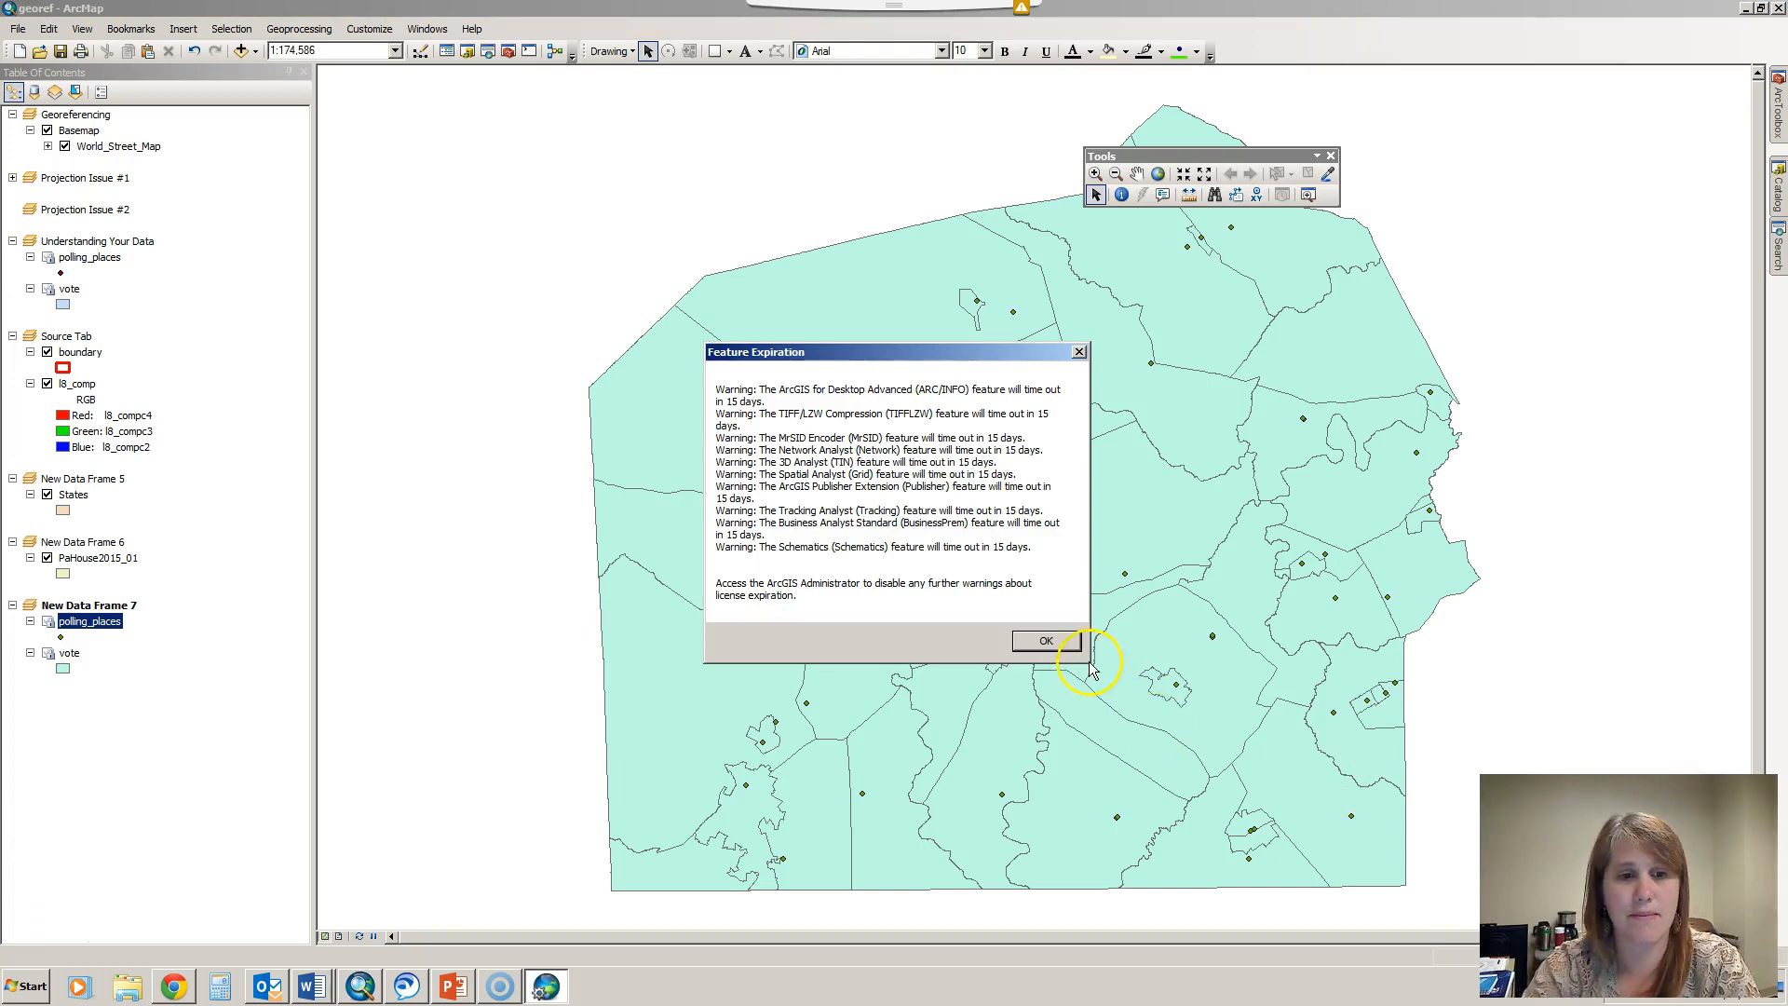
click(1046, 642)
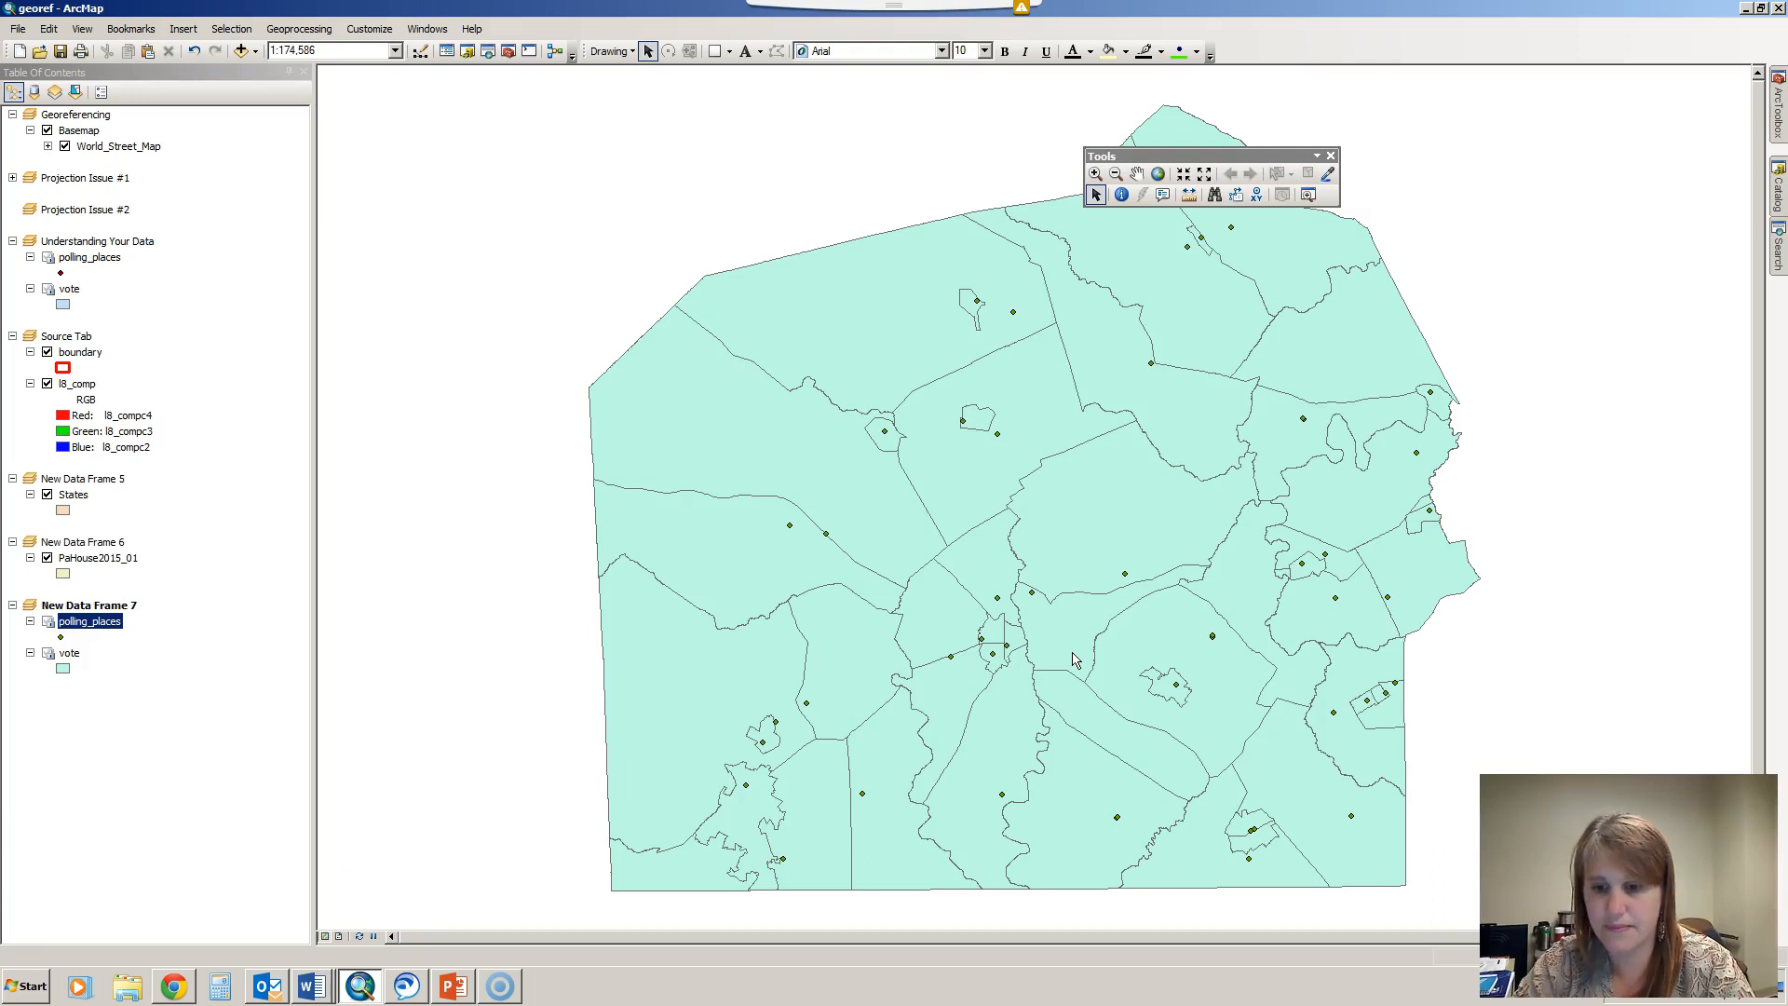
click(1106, 700)
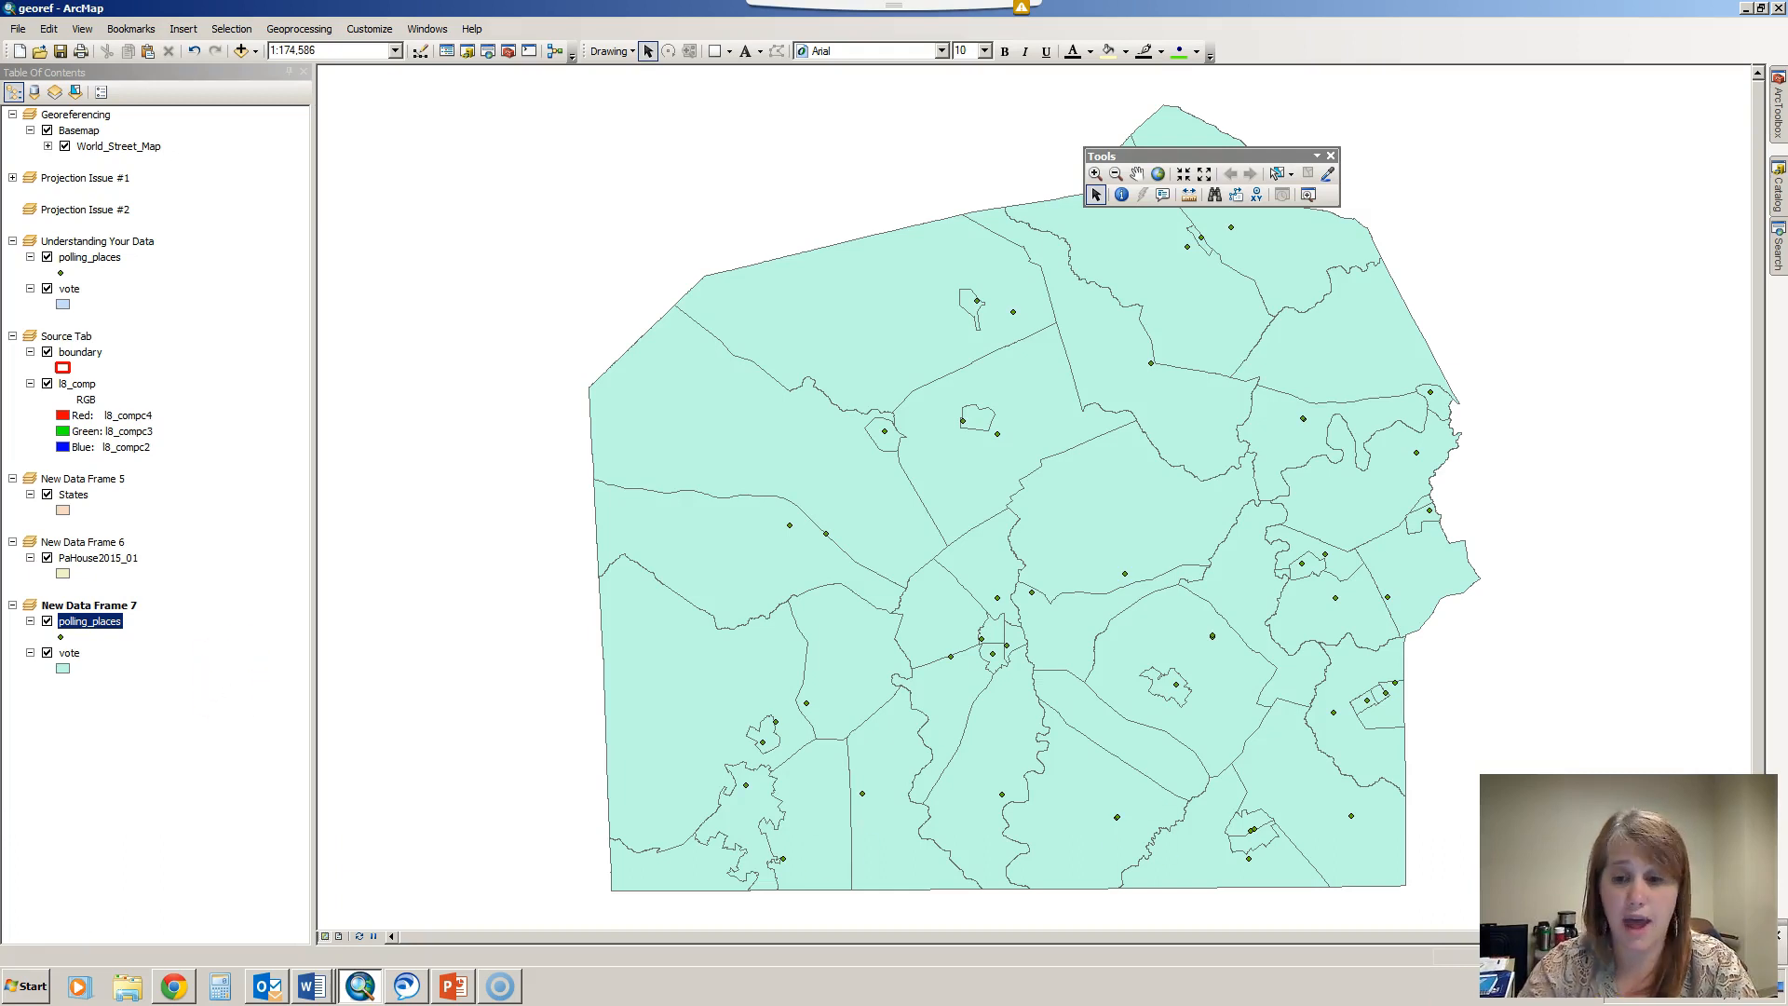
Examine the projected coordinate system in the source properties of the polling_places layer in New Data Frame 7
right_click(110, 626)
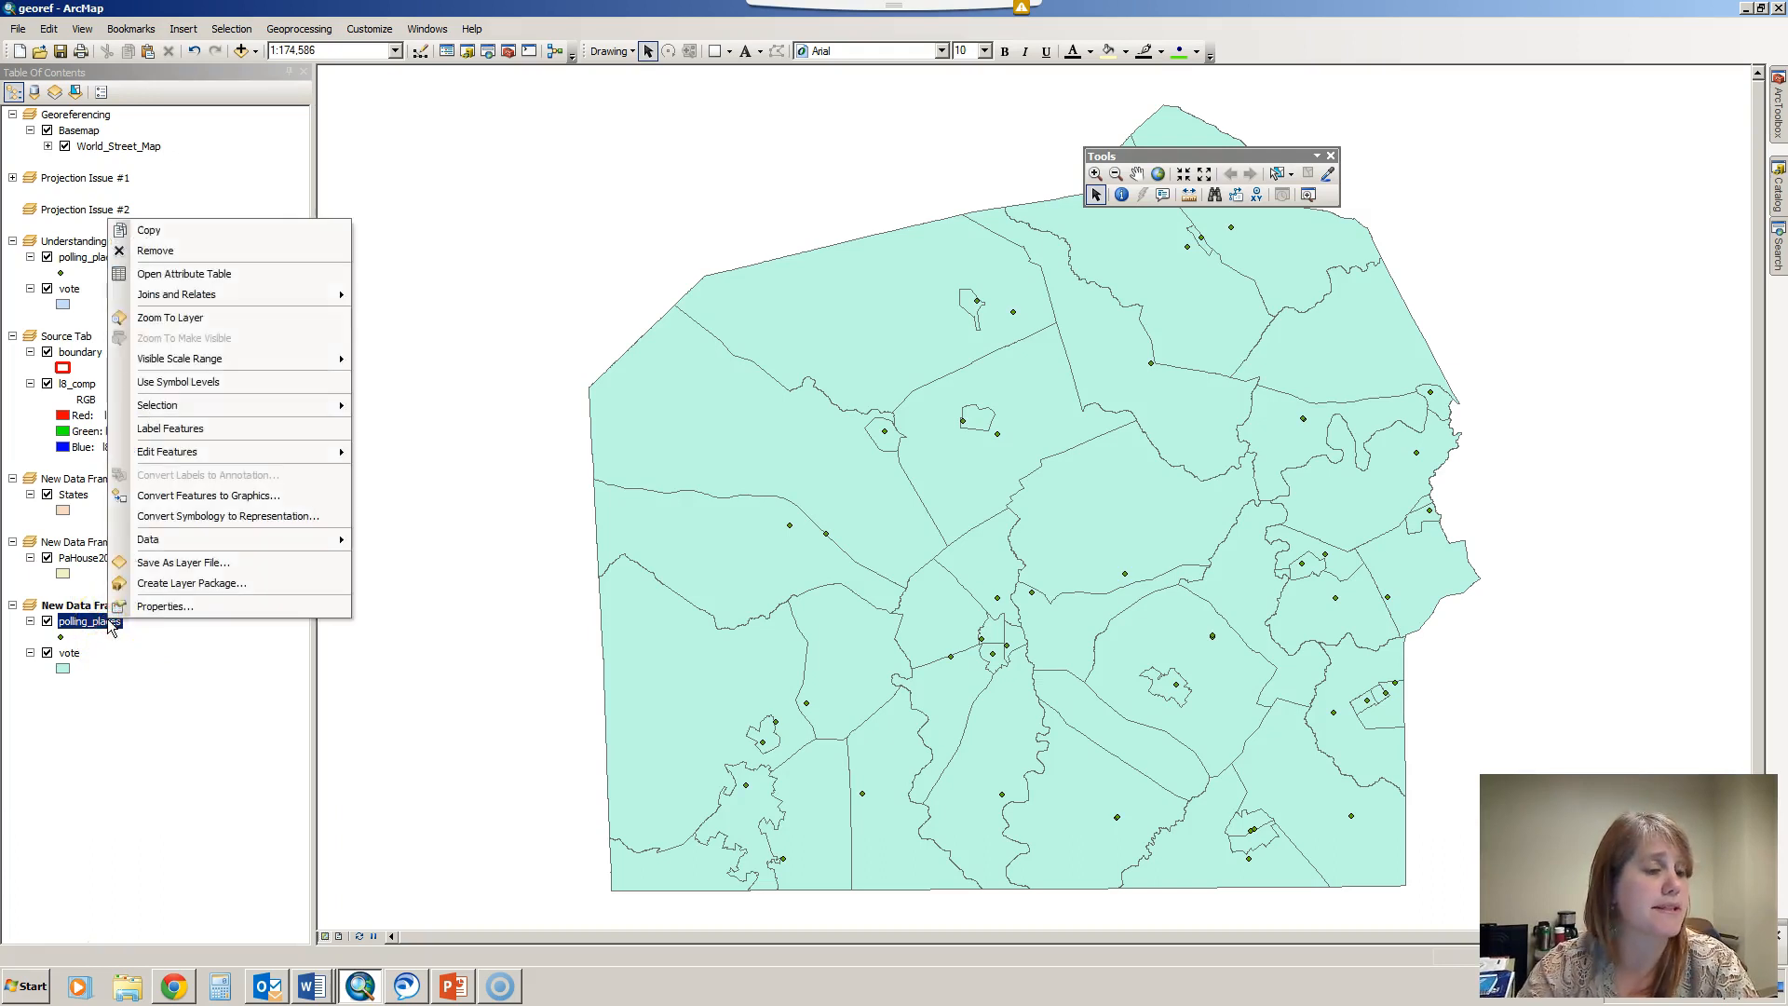
click(158, 607)
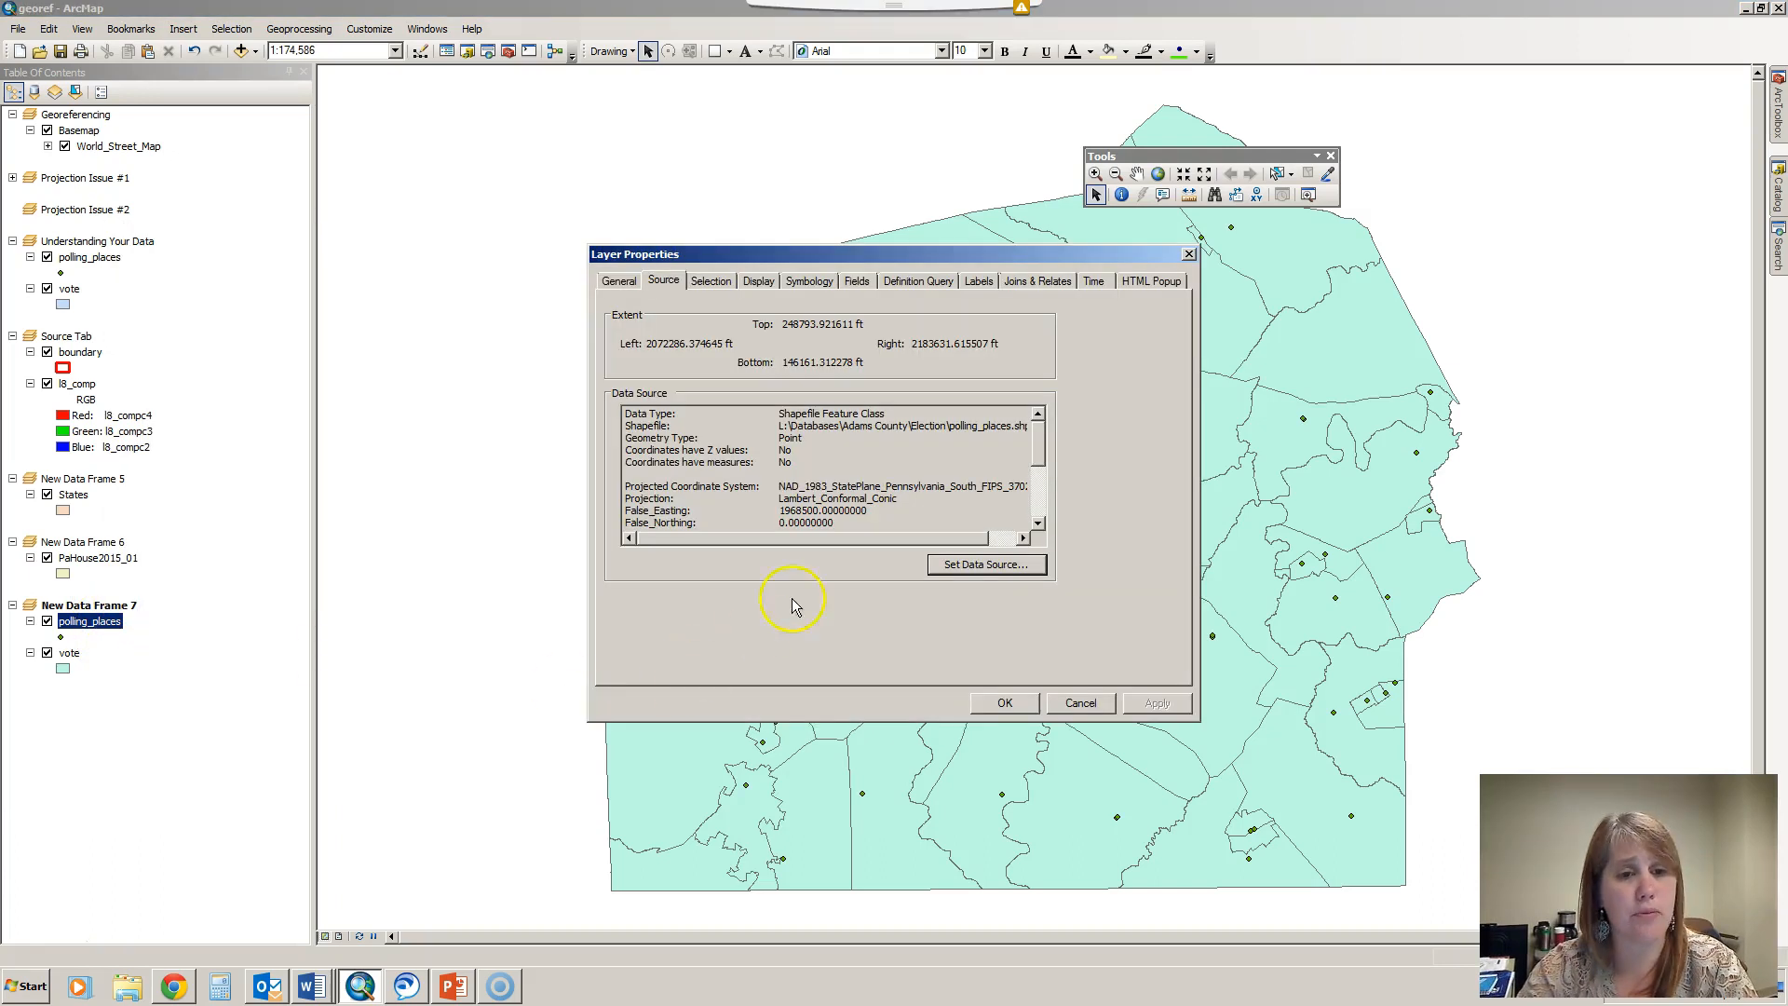
click(868, 498)
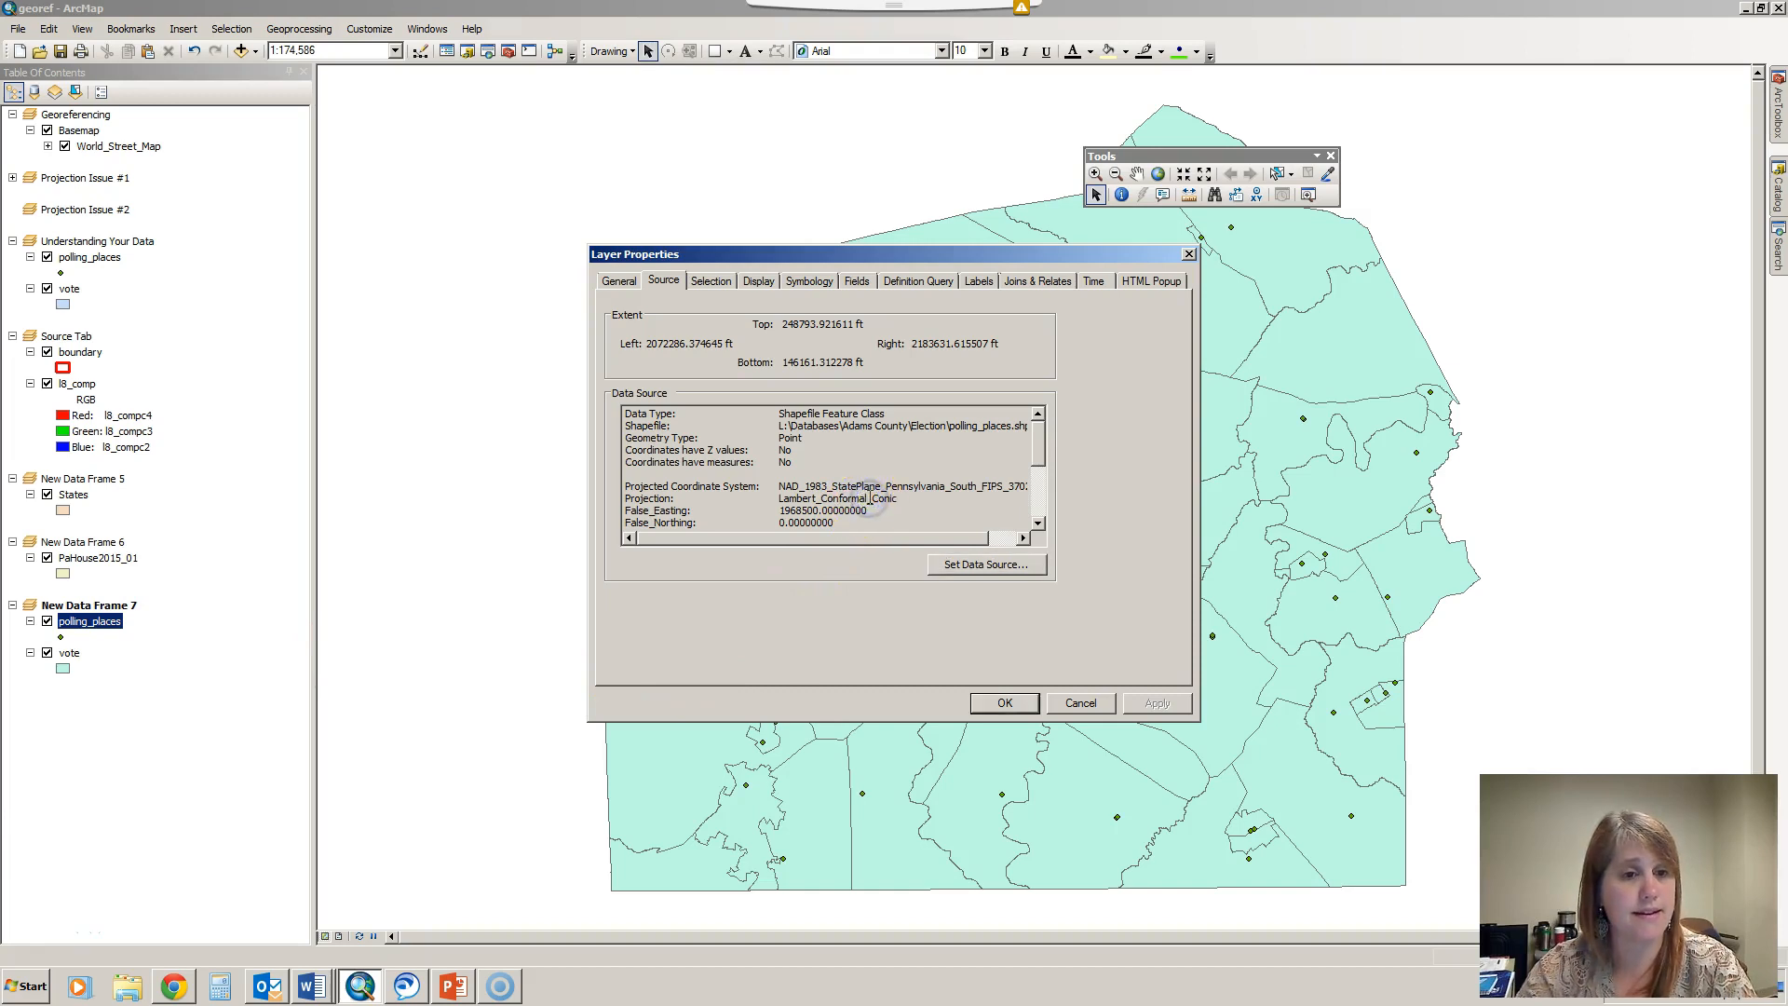
click(780, 486)
drag(780, 486, 937, 509)
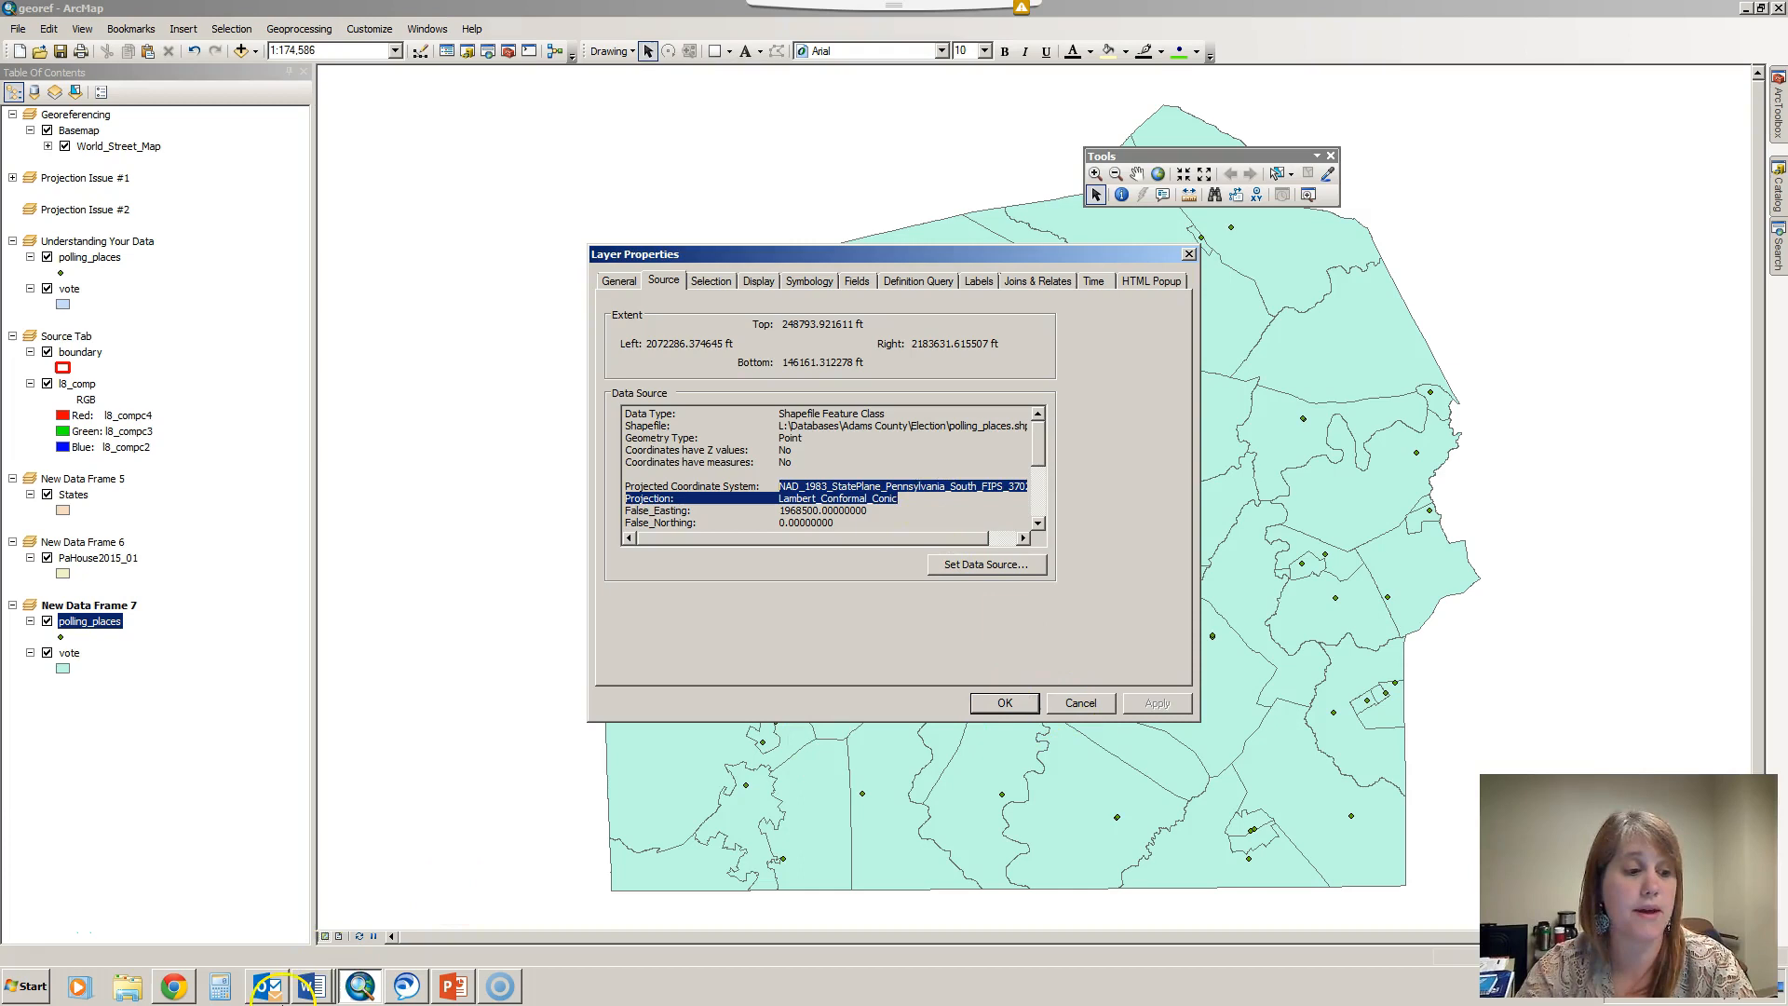
Check for the polling_places .prj file in Windows Explorer under L:\Databases\Adams County\Election, and dismiss the folder window and layer properties
click(124, 993)
click(132, 999)
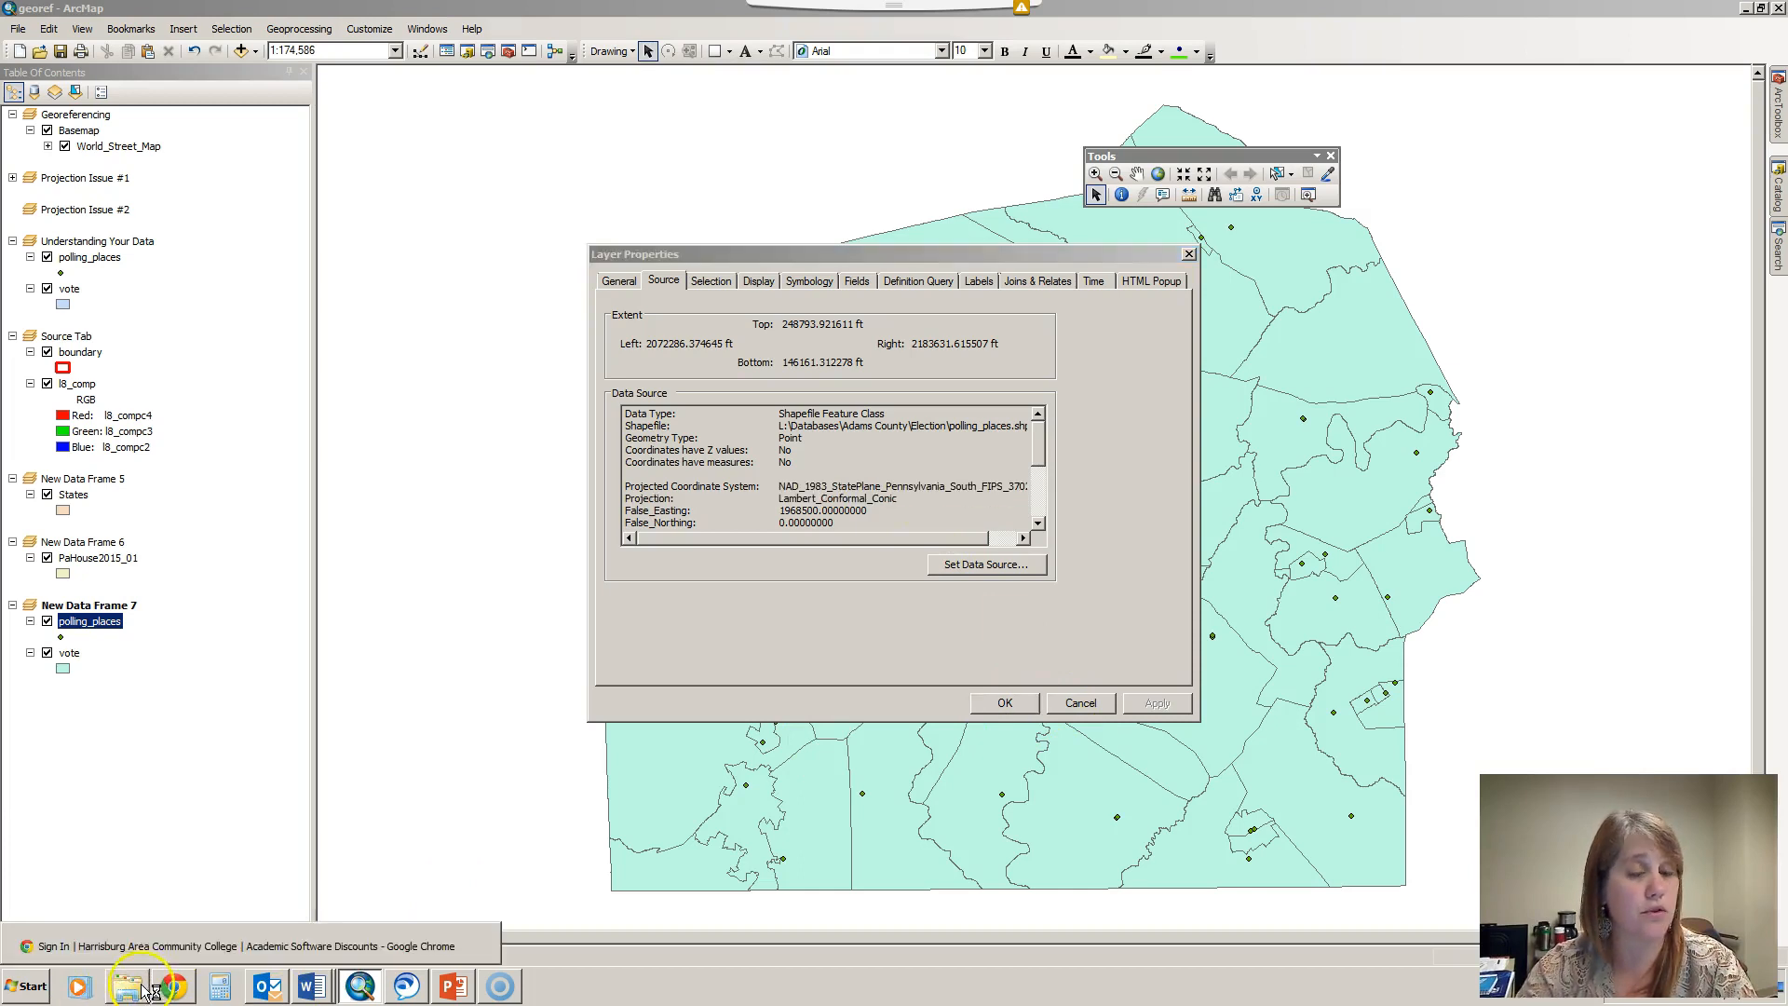
click(133, 1001)
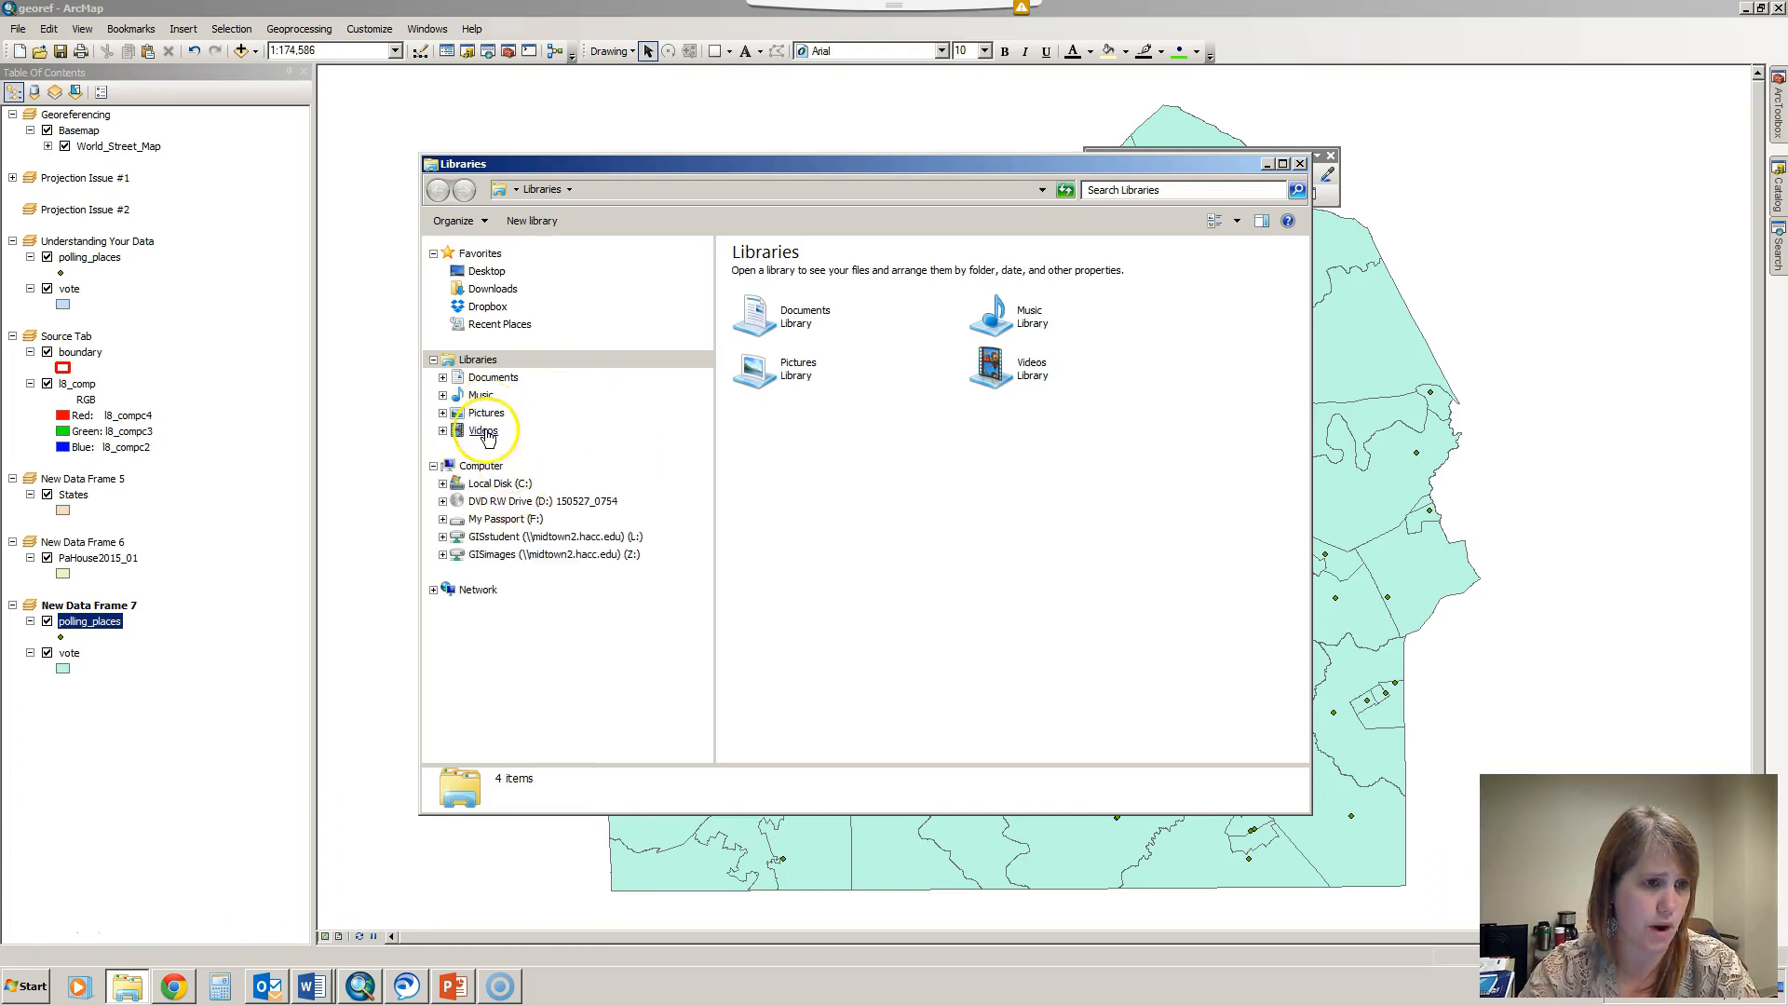
click(554, 536)
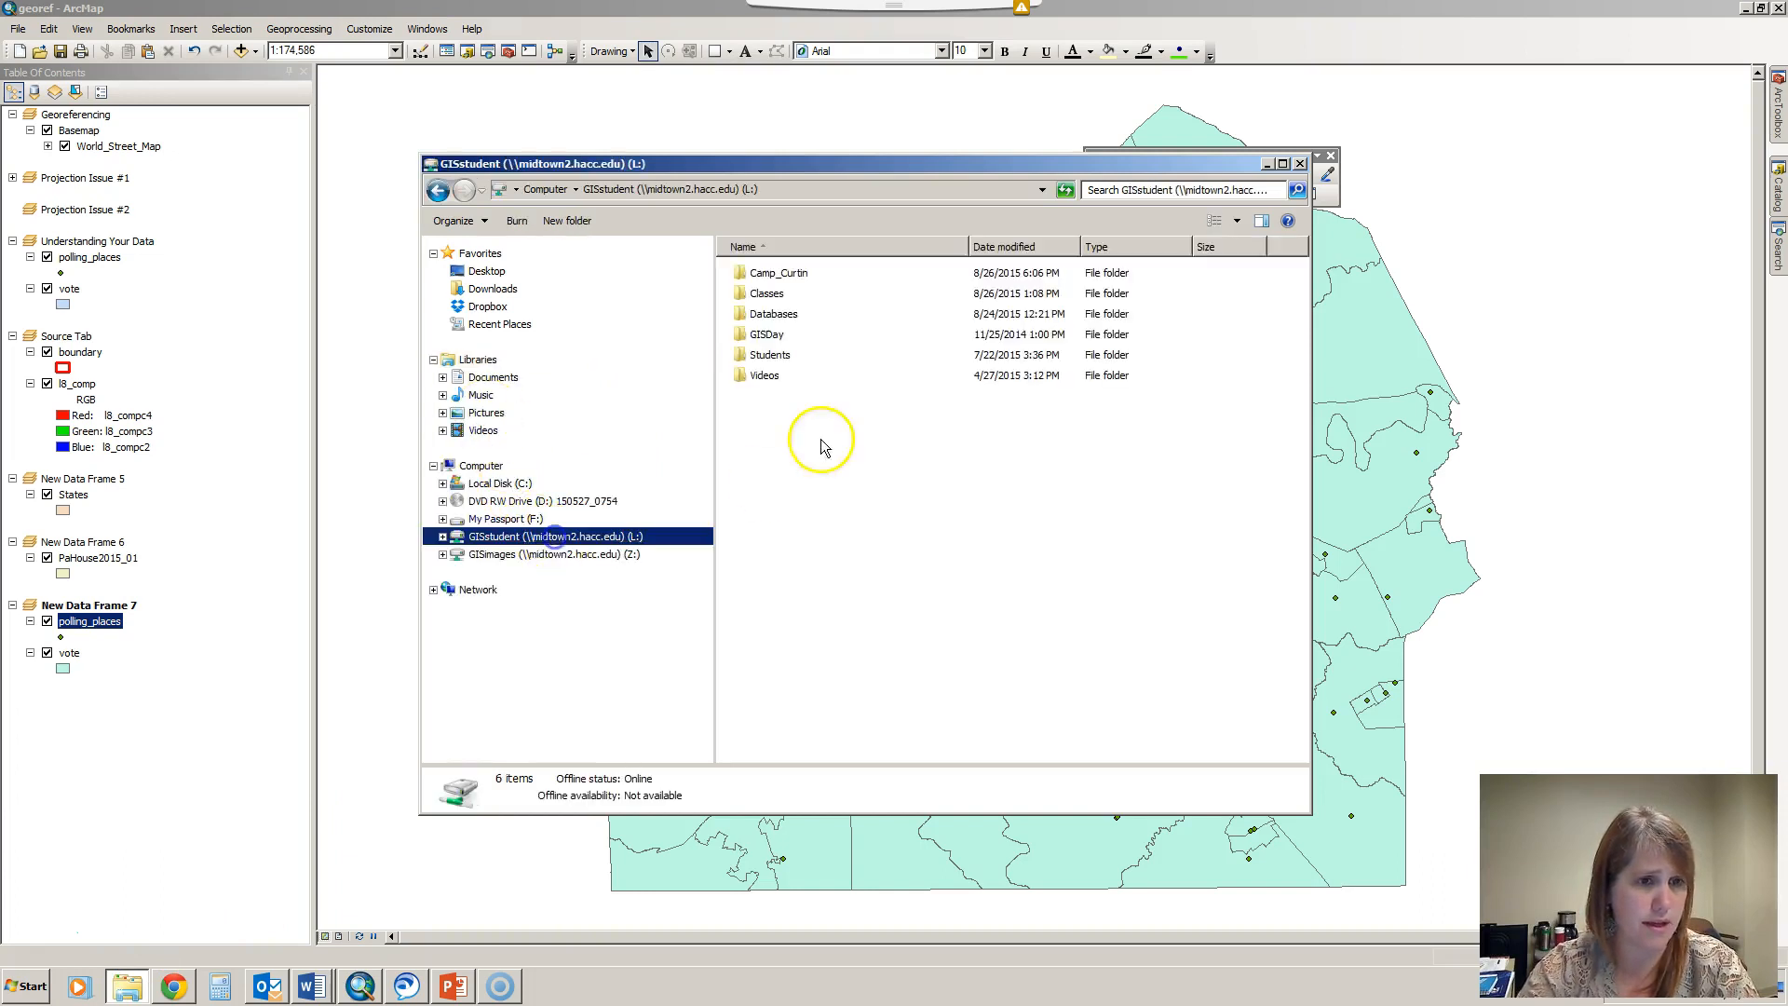
double_click(775, 314)
double_click(781, 274)
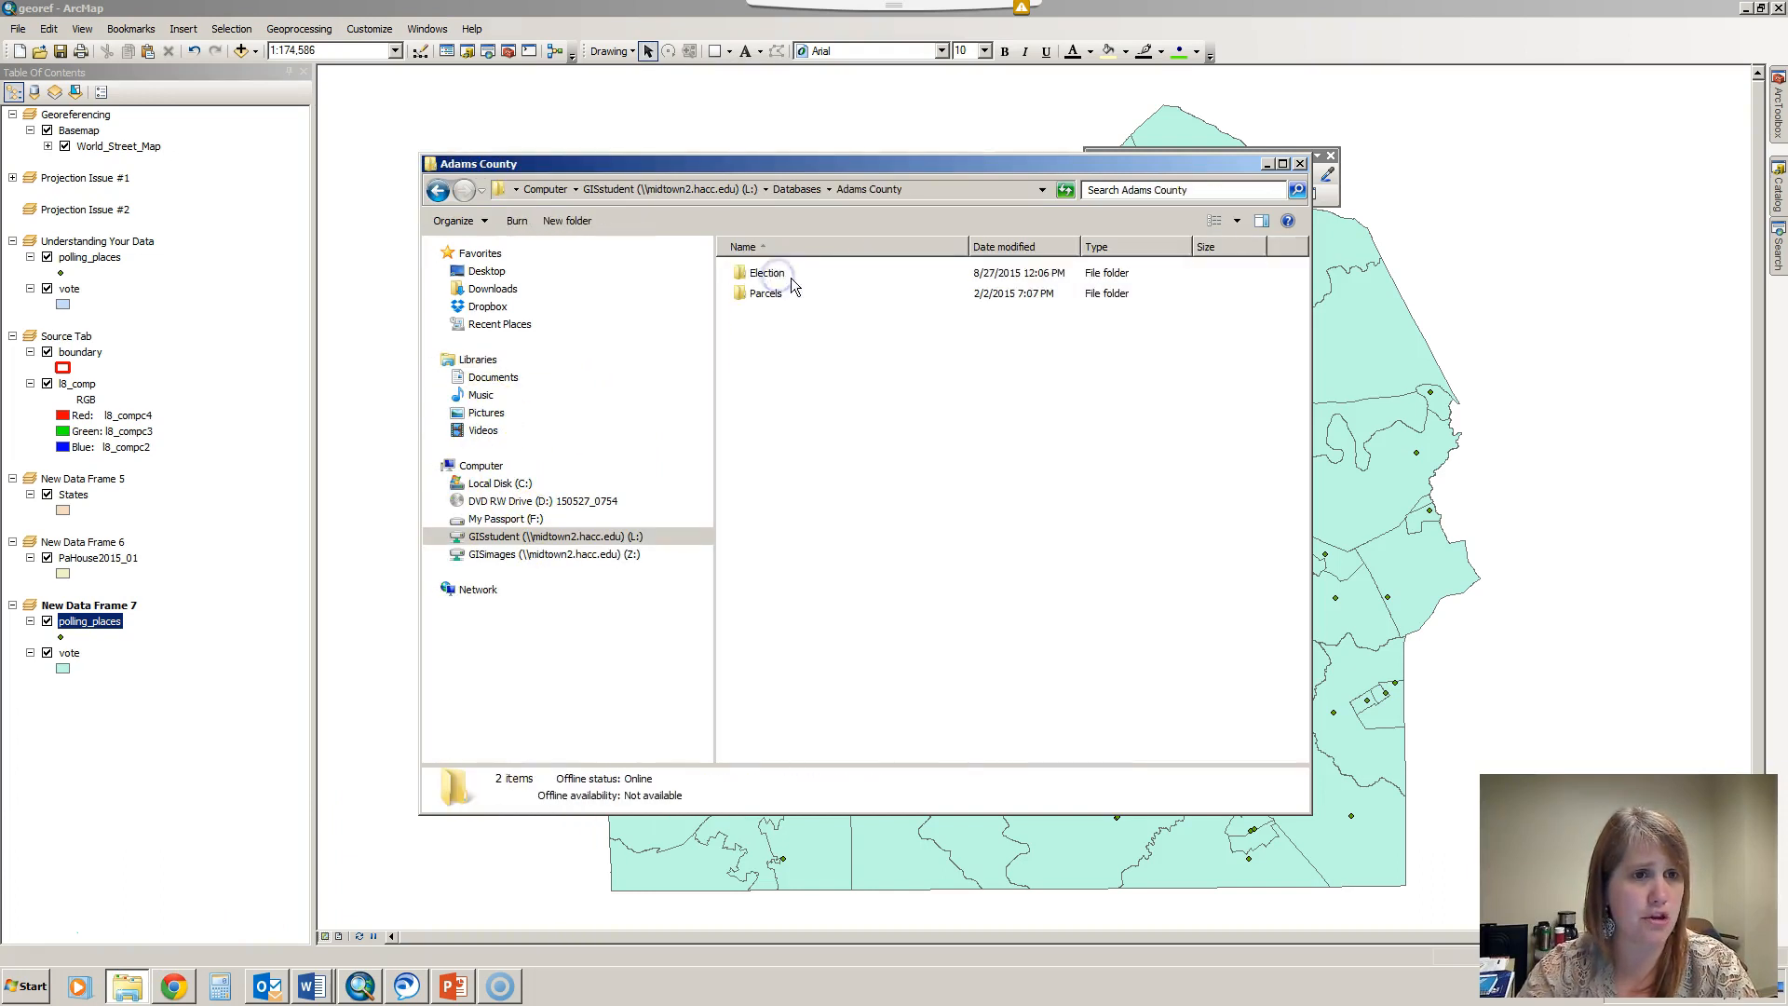
double_click(764, 273)
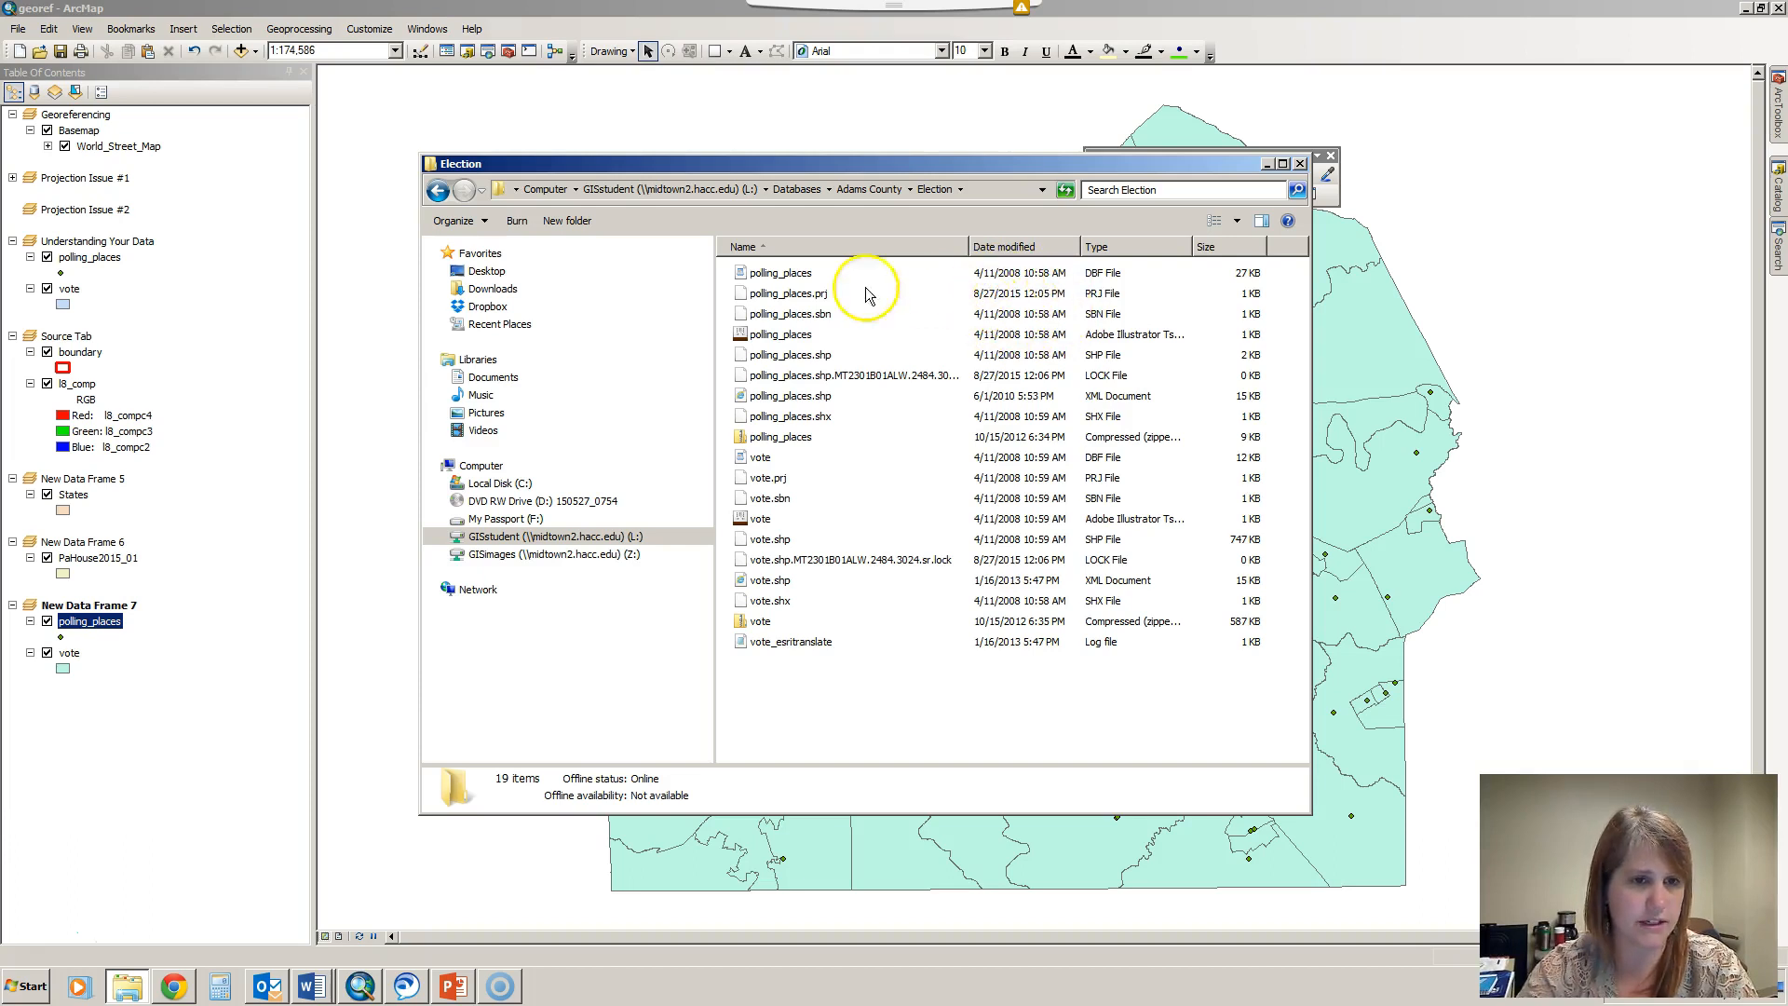
click(1300, 163)
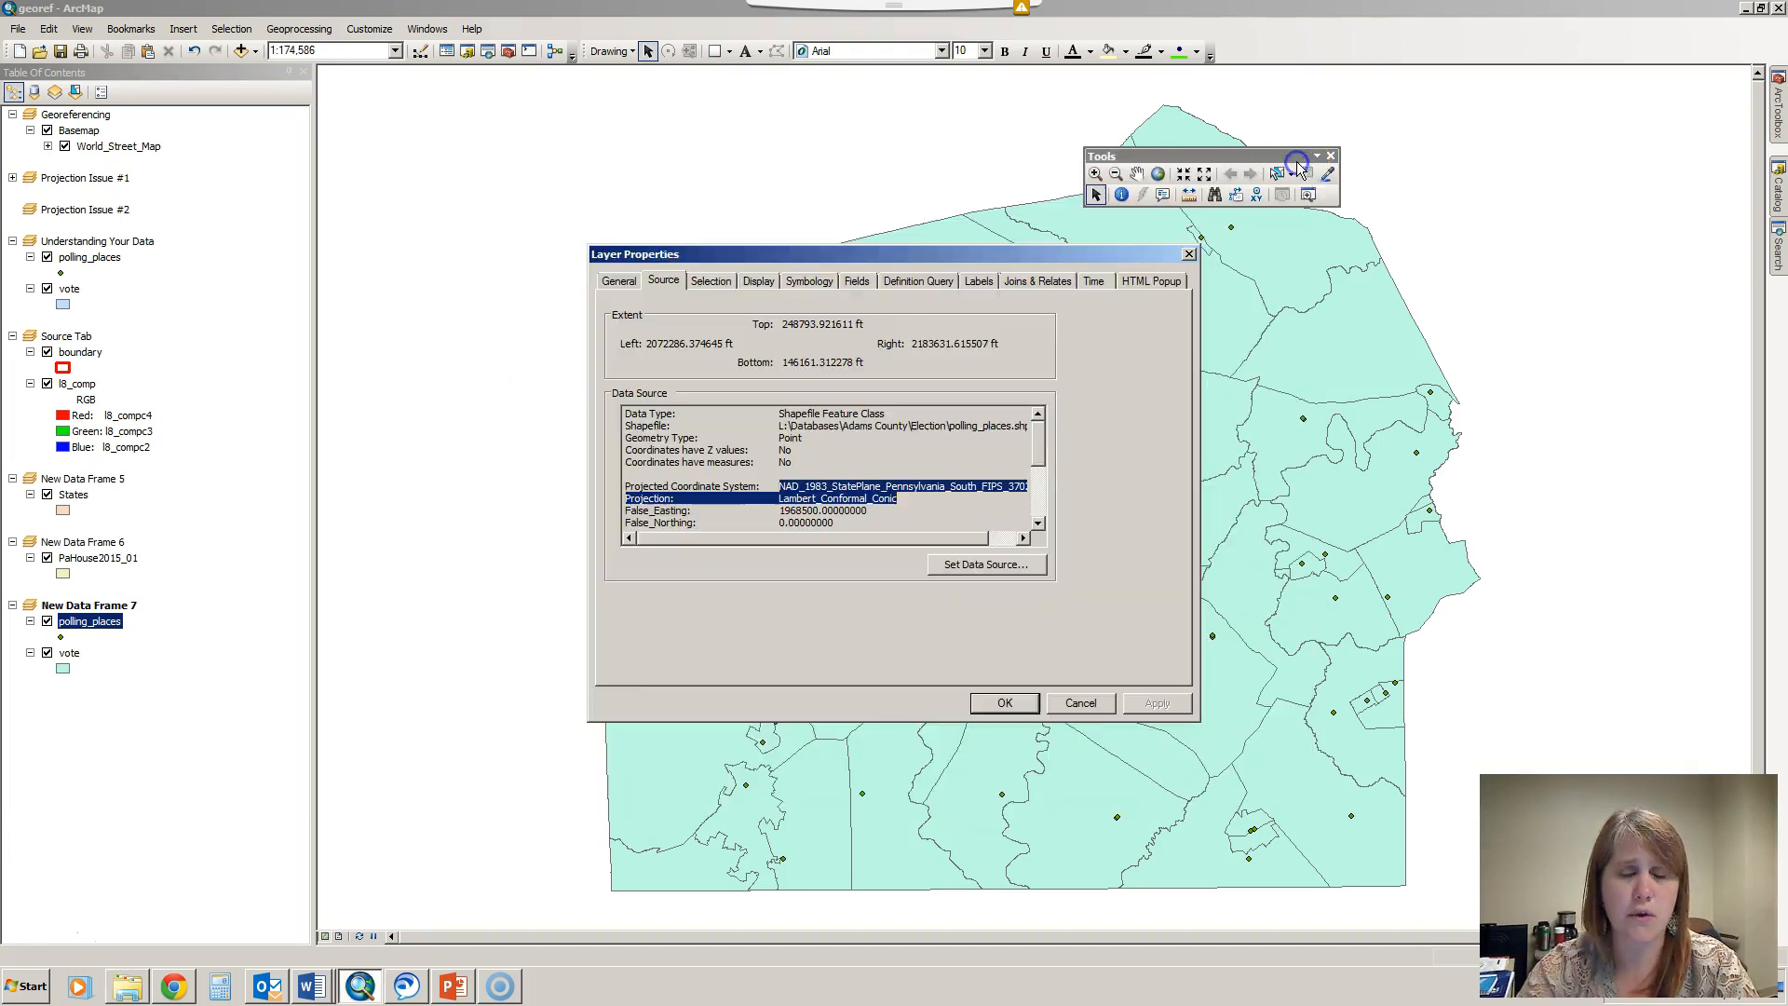
click(1099, 705)
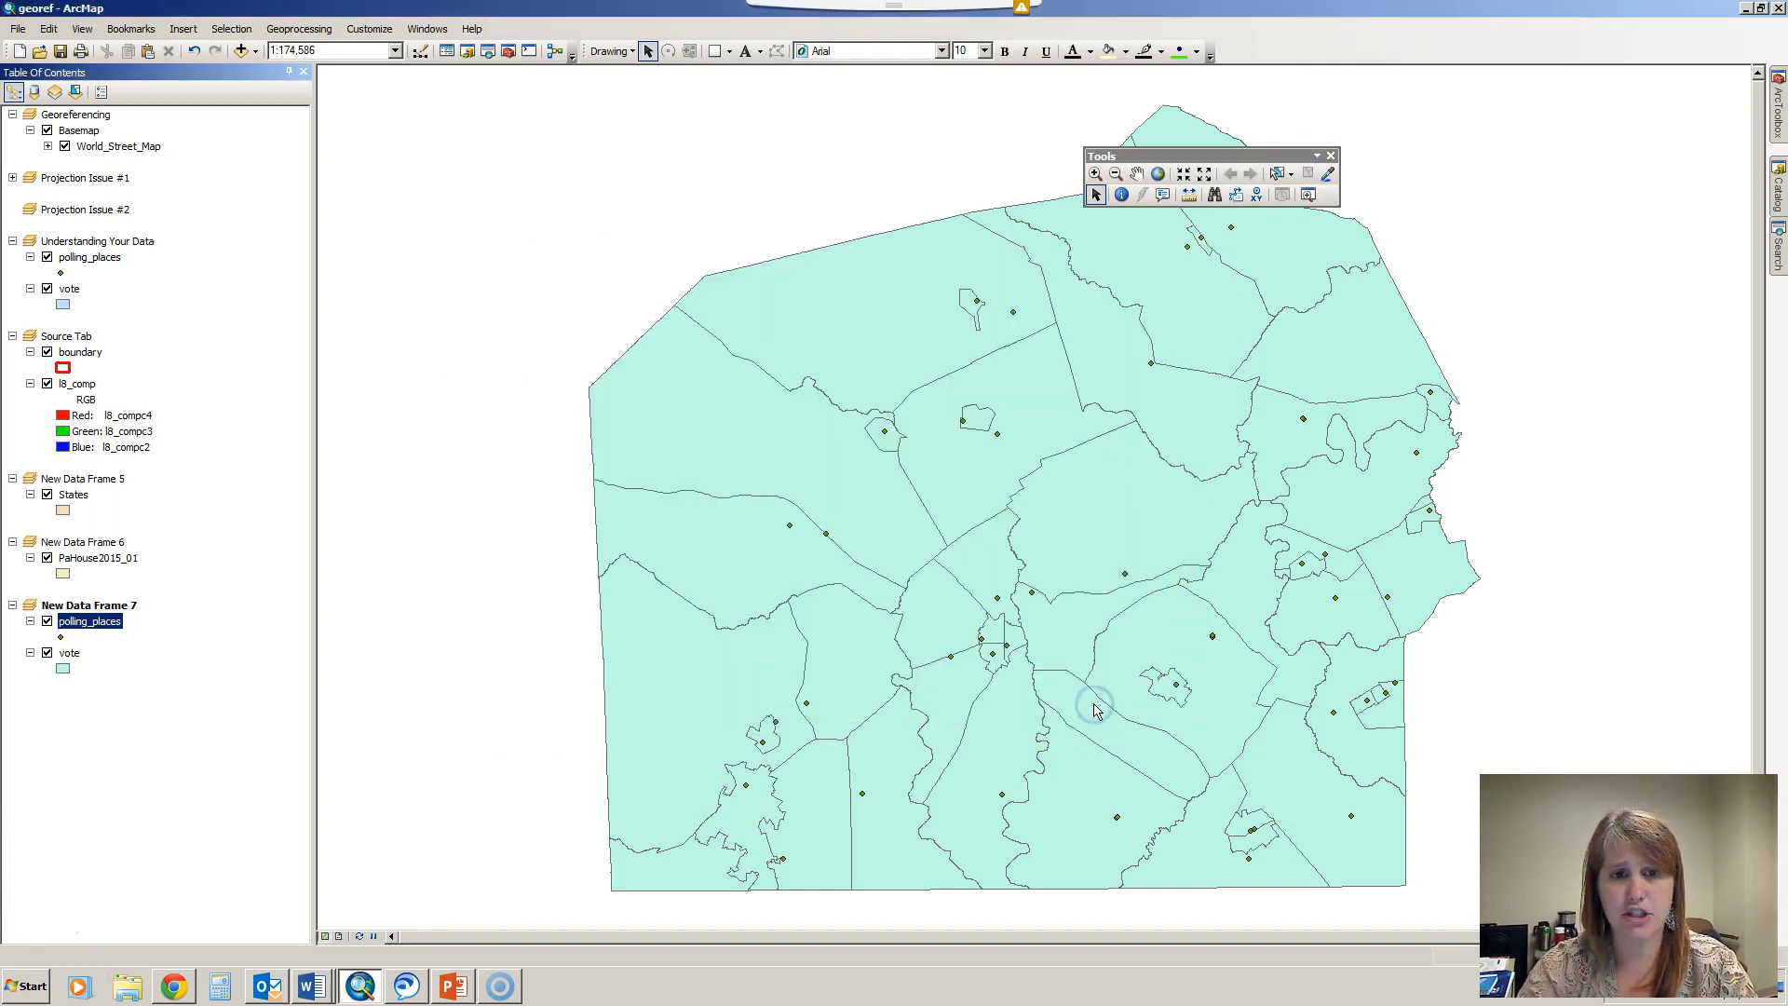
click(1122, 617)
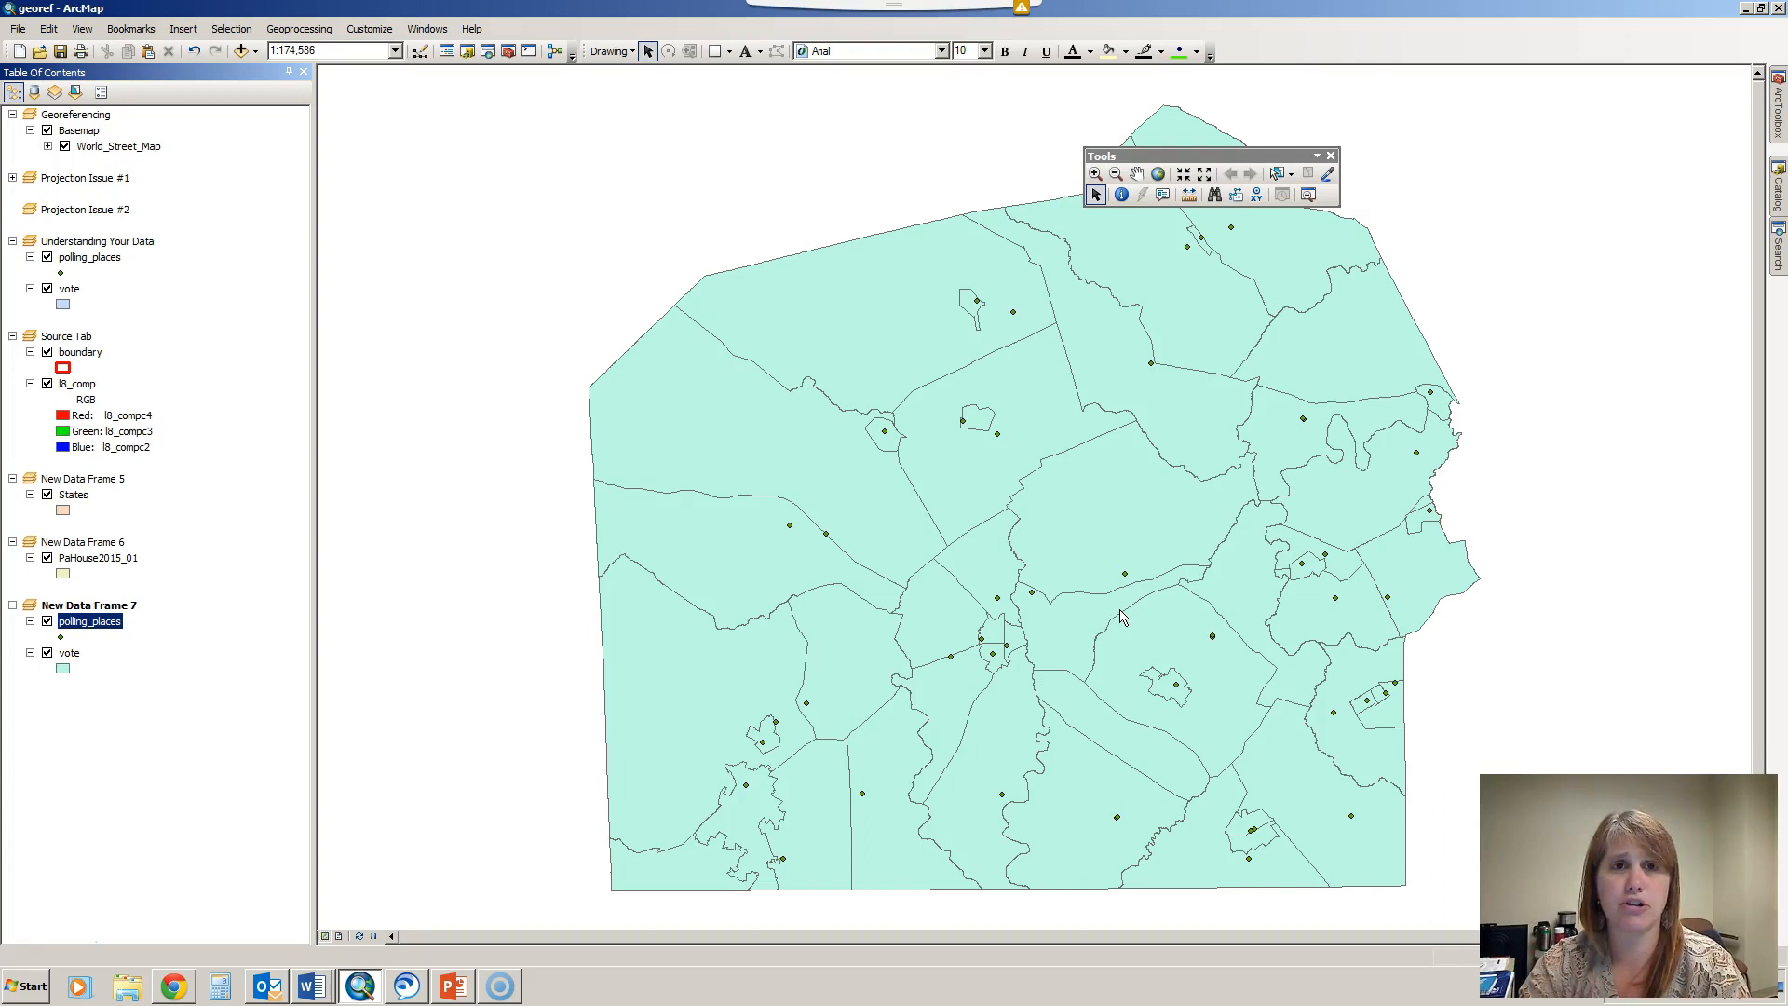
click(1276, 656)
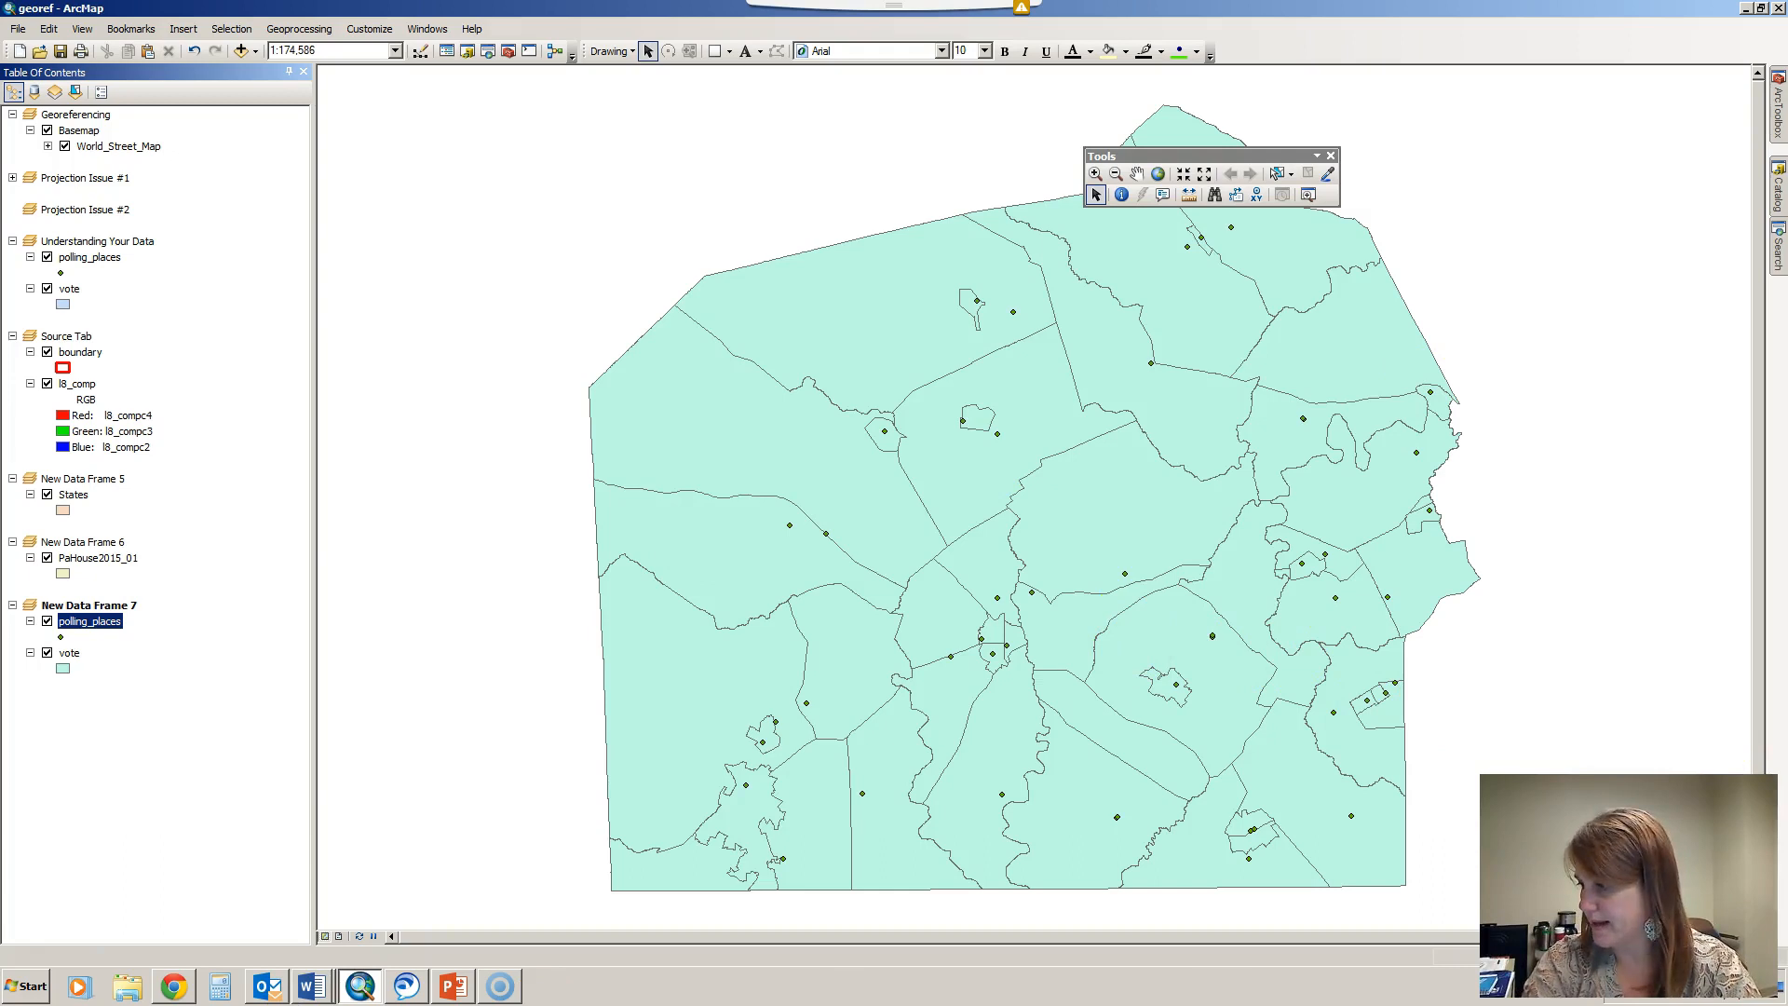
Switch to the PowerPoint slide show on the Map Projections slide and access its display settings
key(alt+Tab)
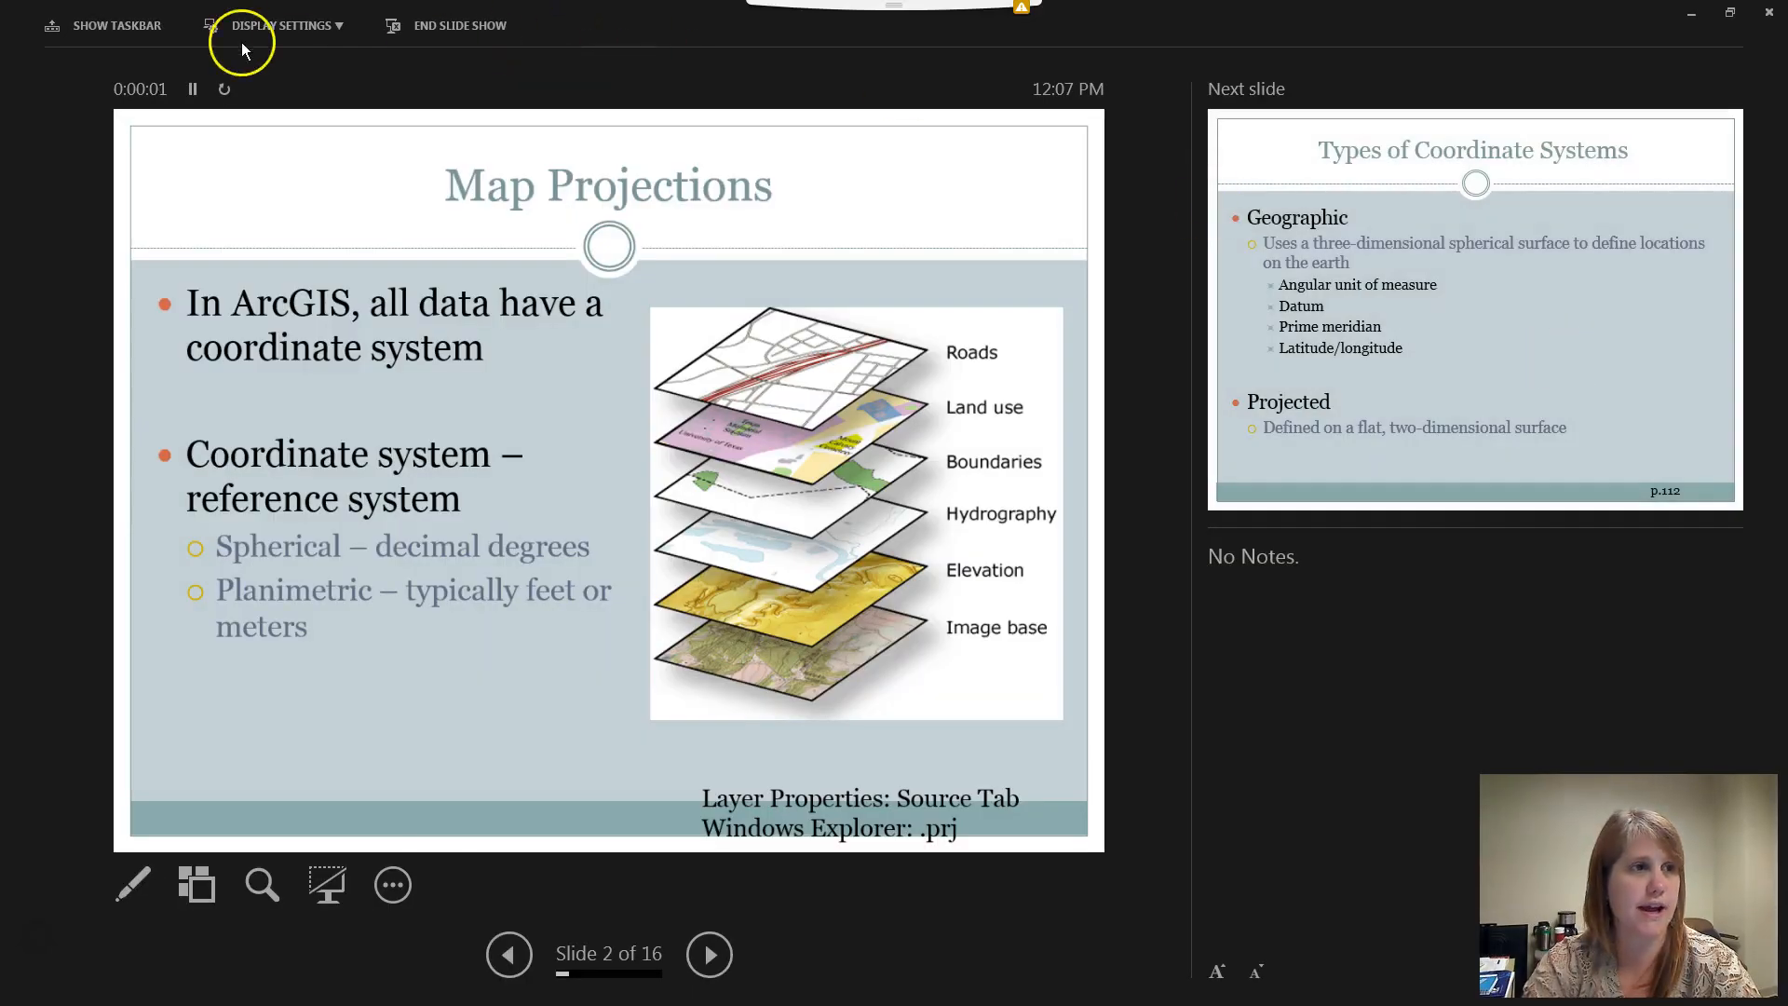
click(271, 30)
click(282, 49)
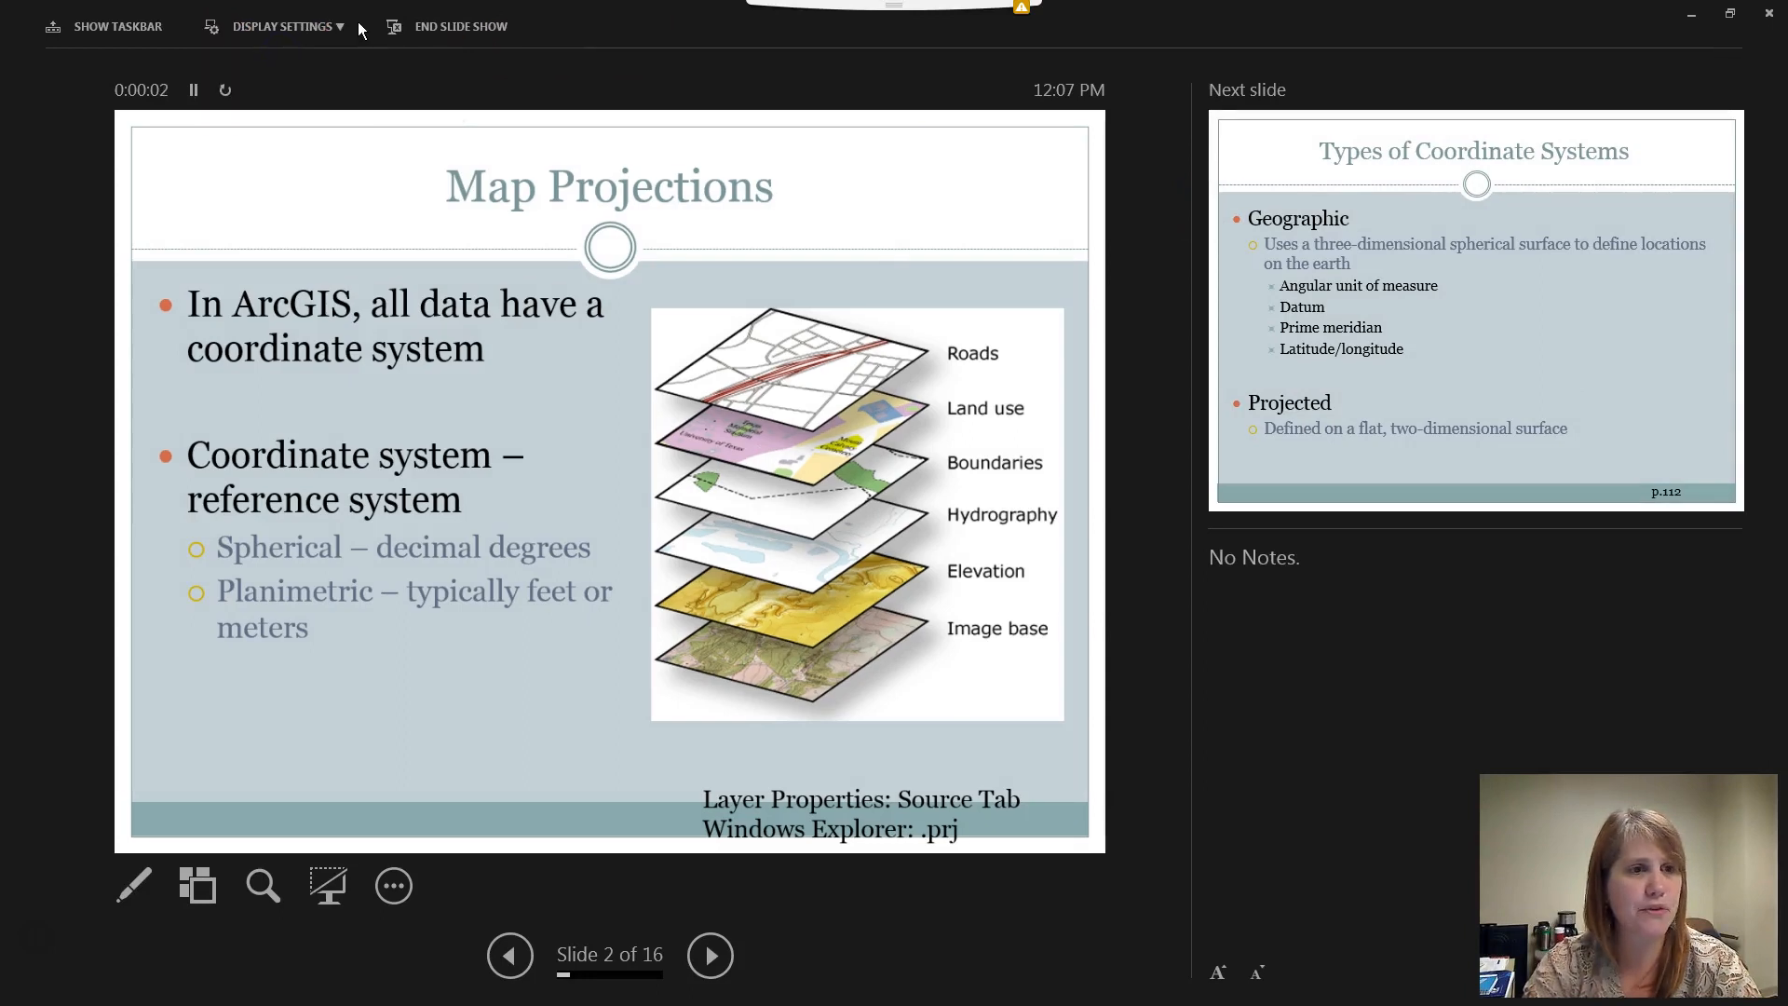
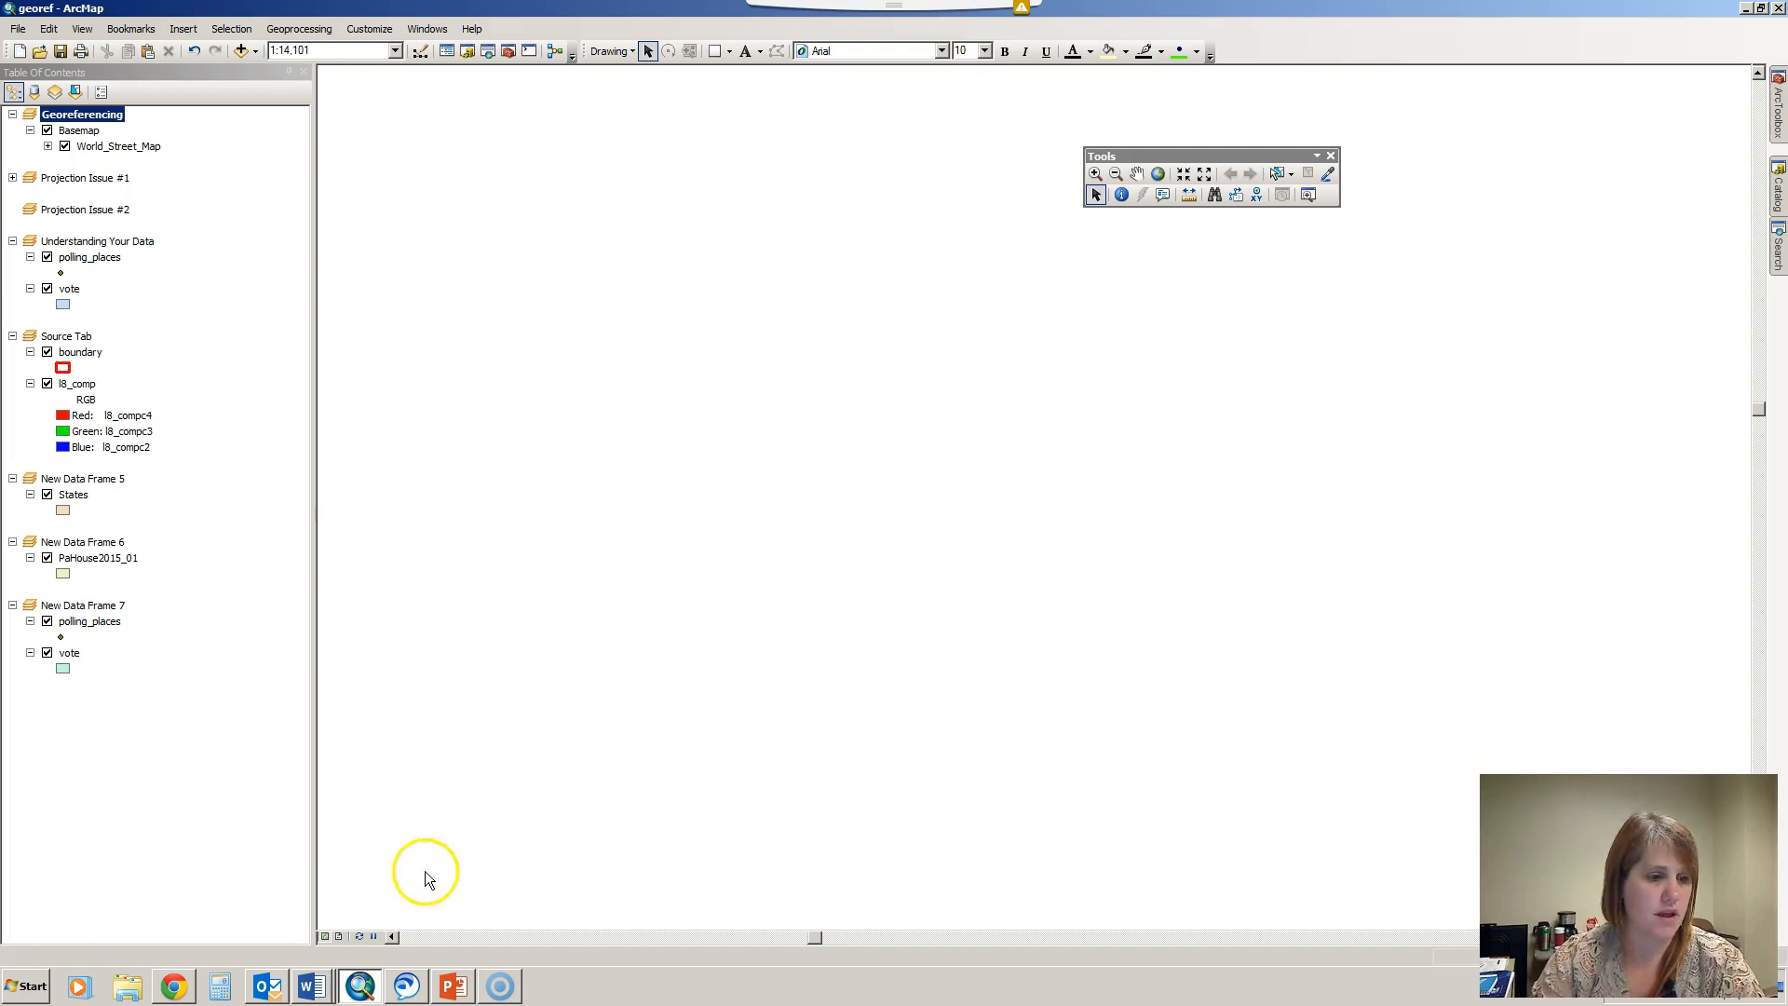
Redraw the map view of the Georeferencing data frame and switch to Google Chrome
click(359, 937)
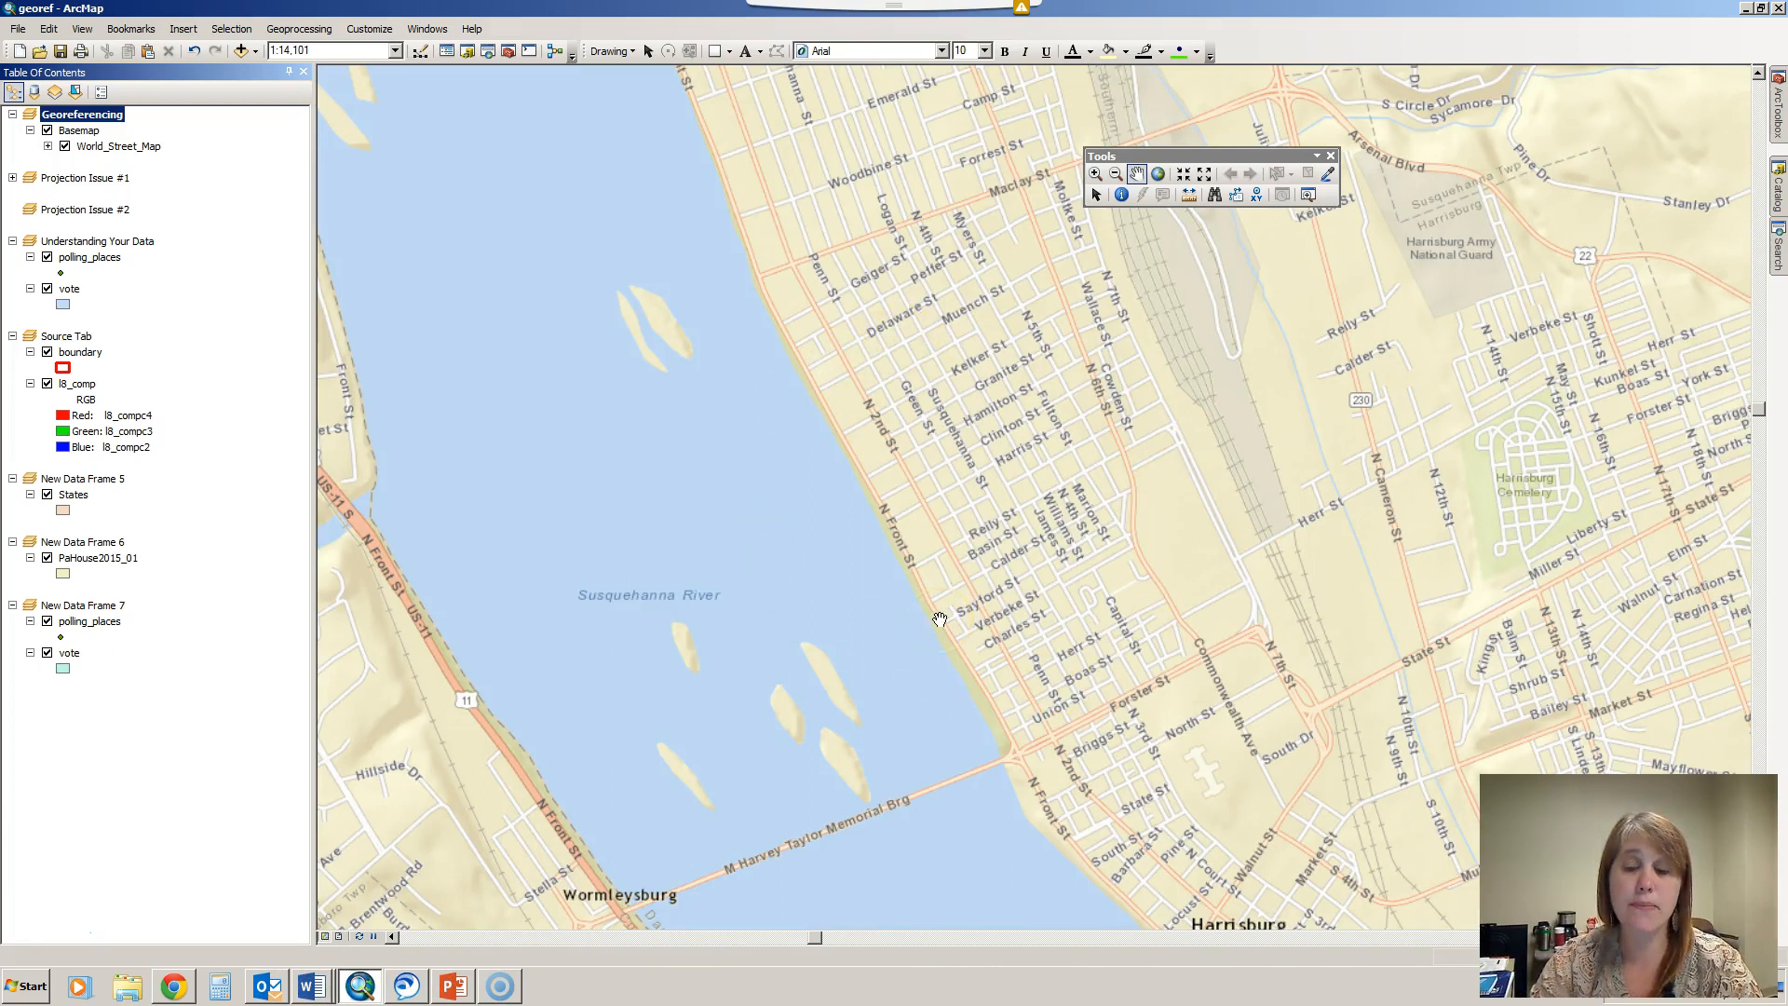
click(176, 989)
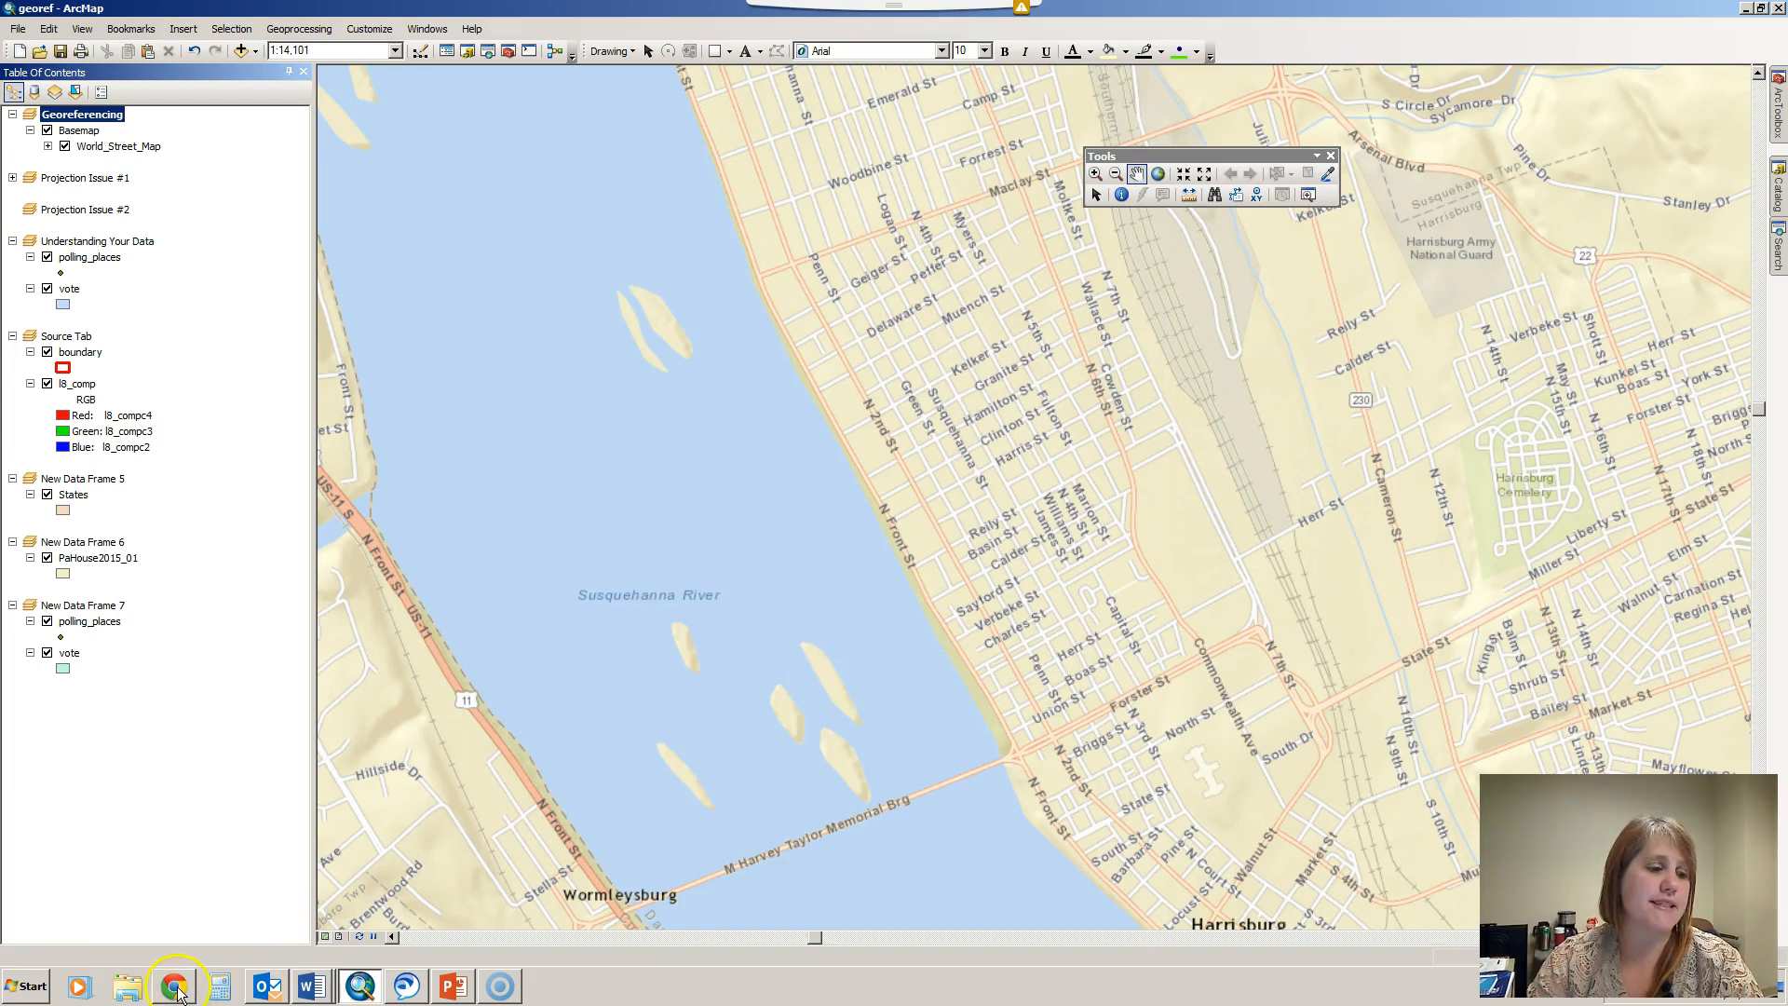
mouse_move(178, 995)
click(190, 957)
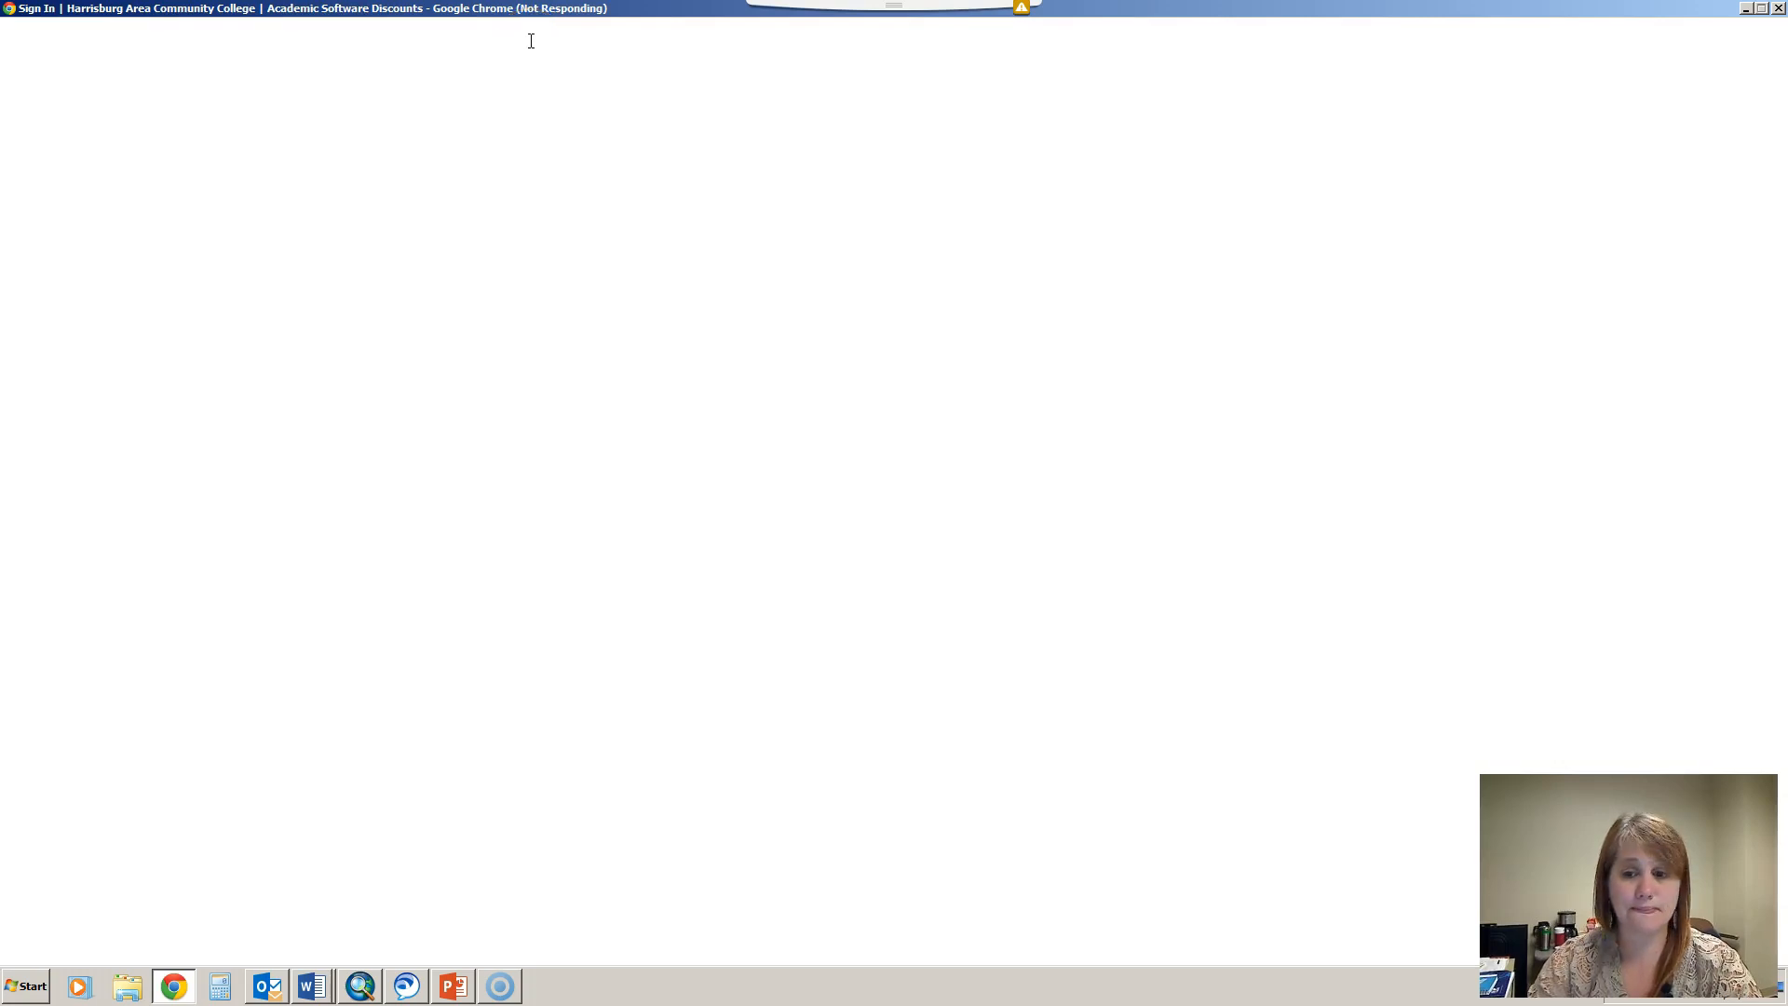
Search Google for "friends of midtown" and open the Midtown Harrisburg neighborhood map from the image results
click(492, 39)
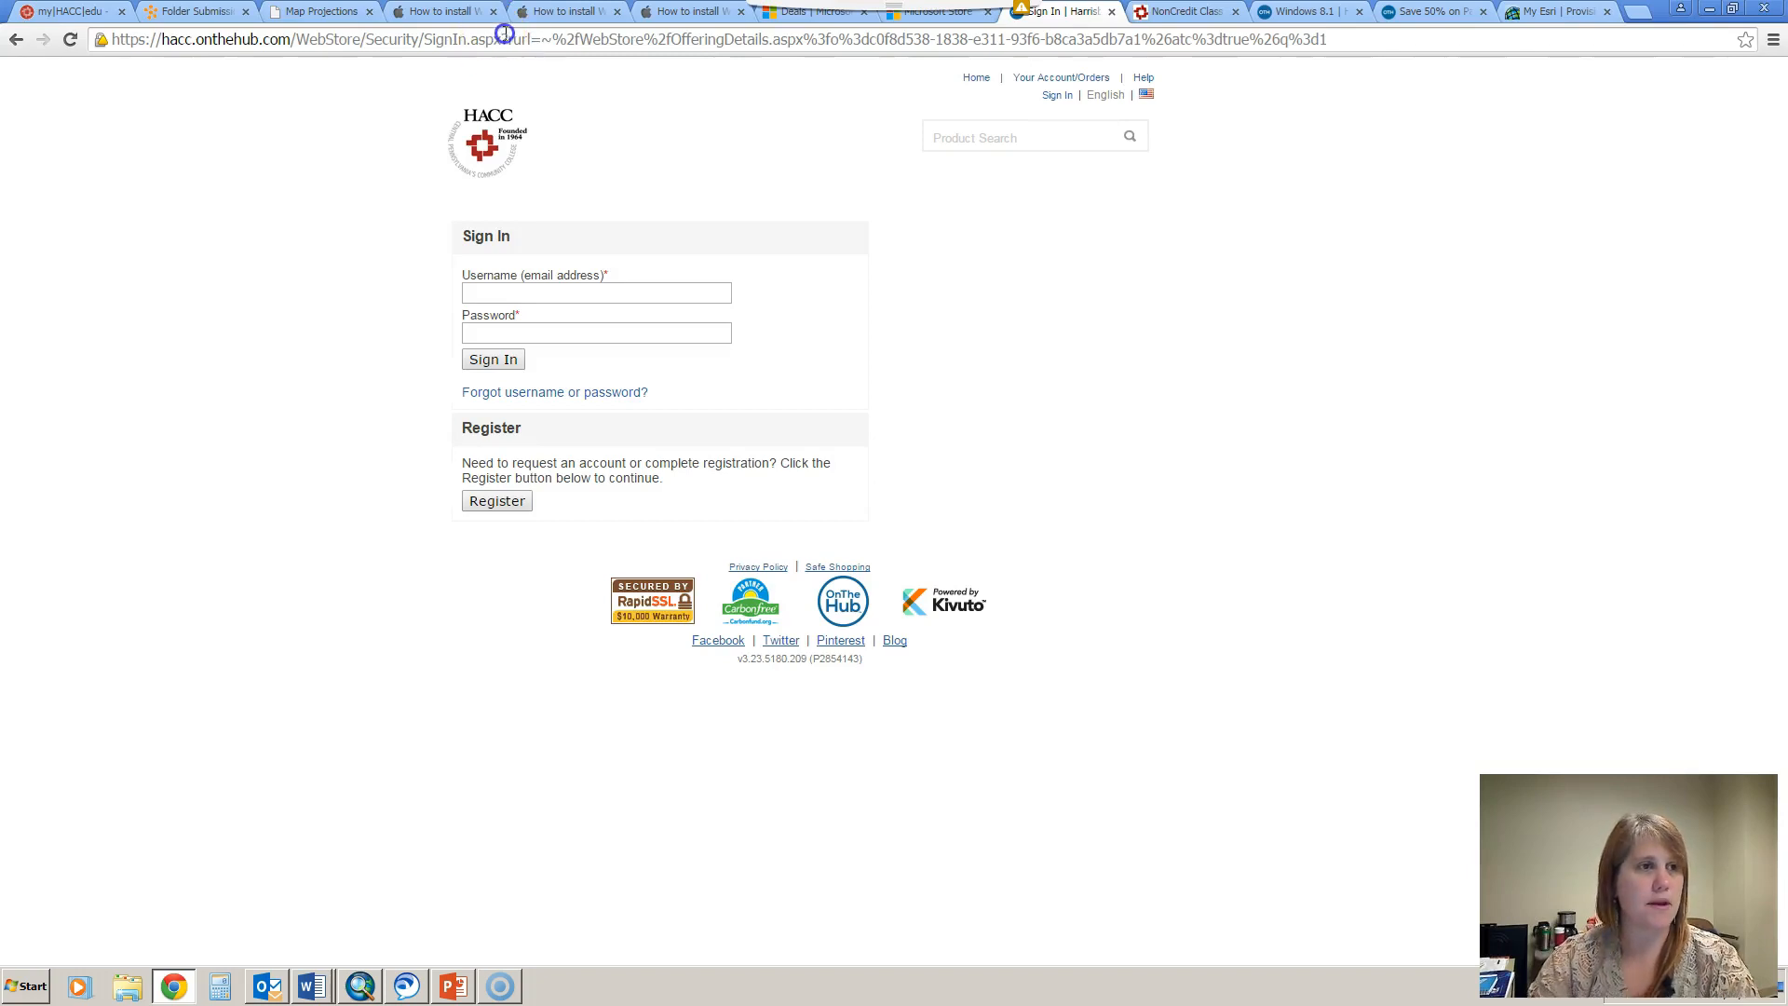
drag(1112, 40, 164, 39)
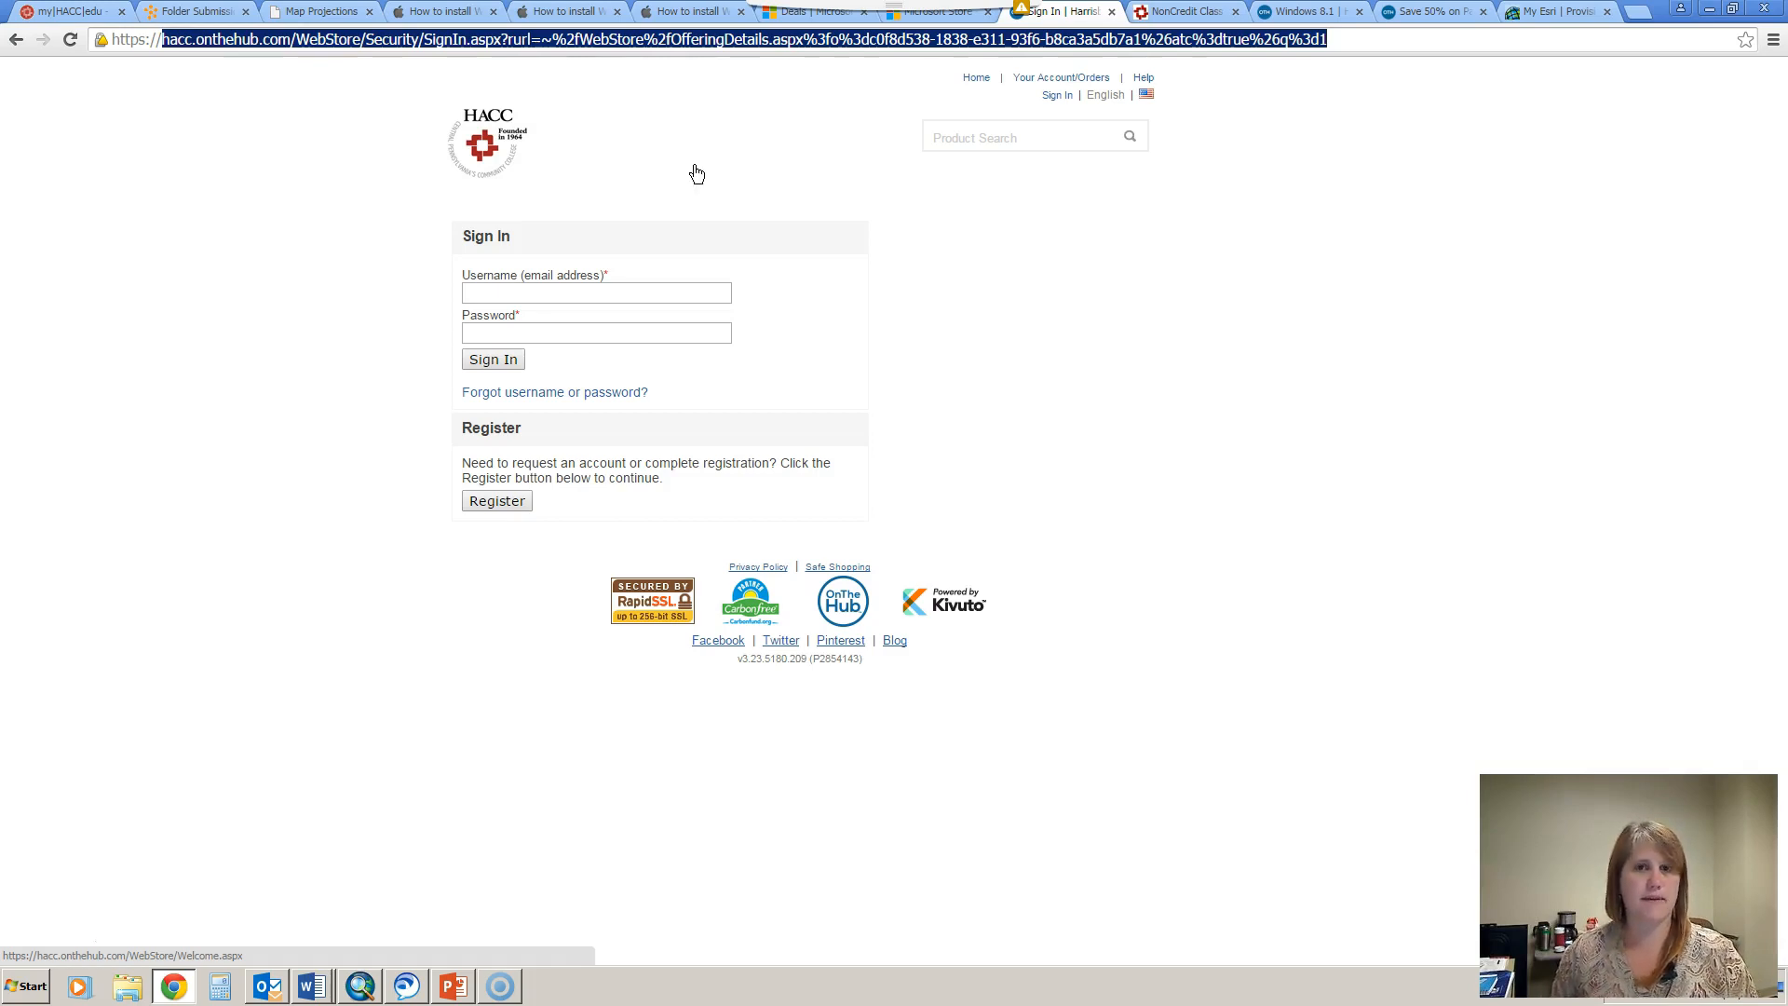
key(BackSpace)
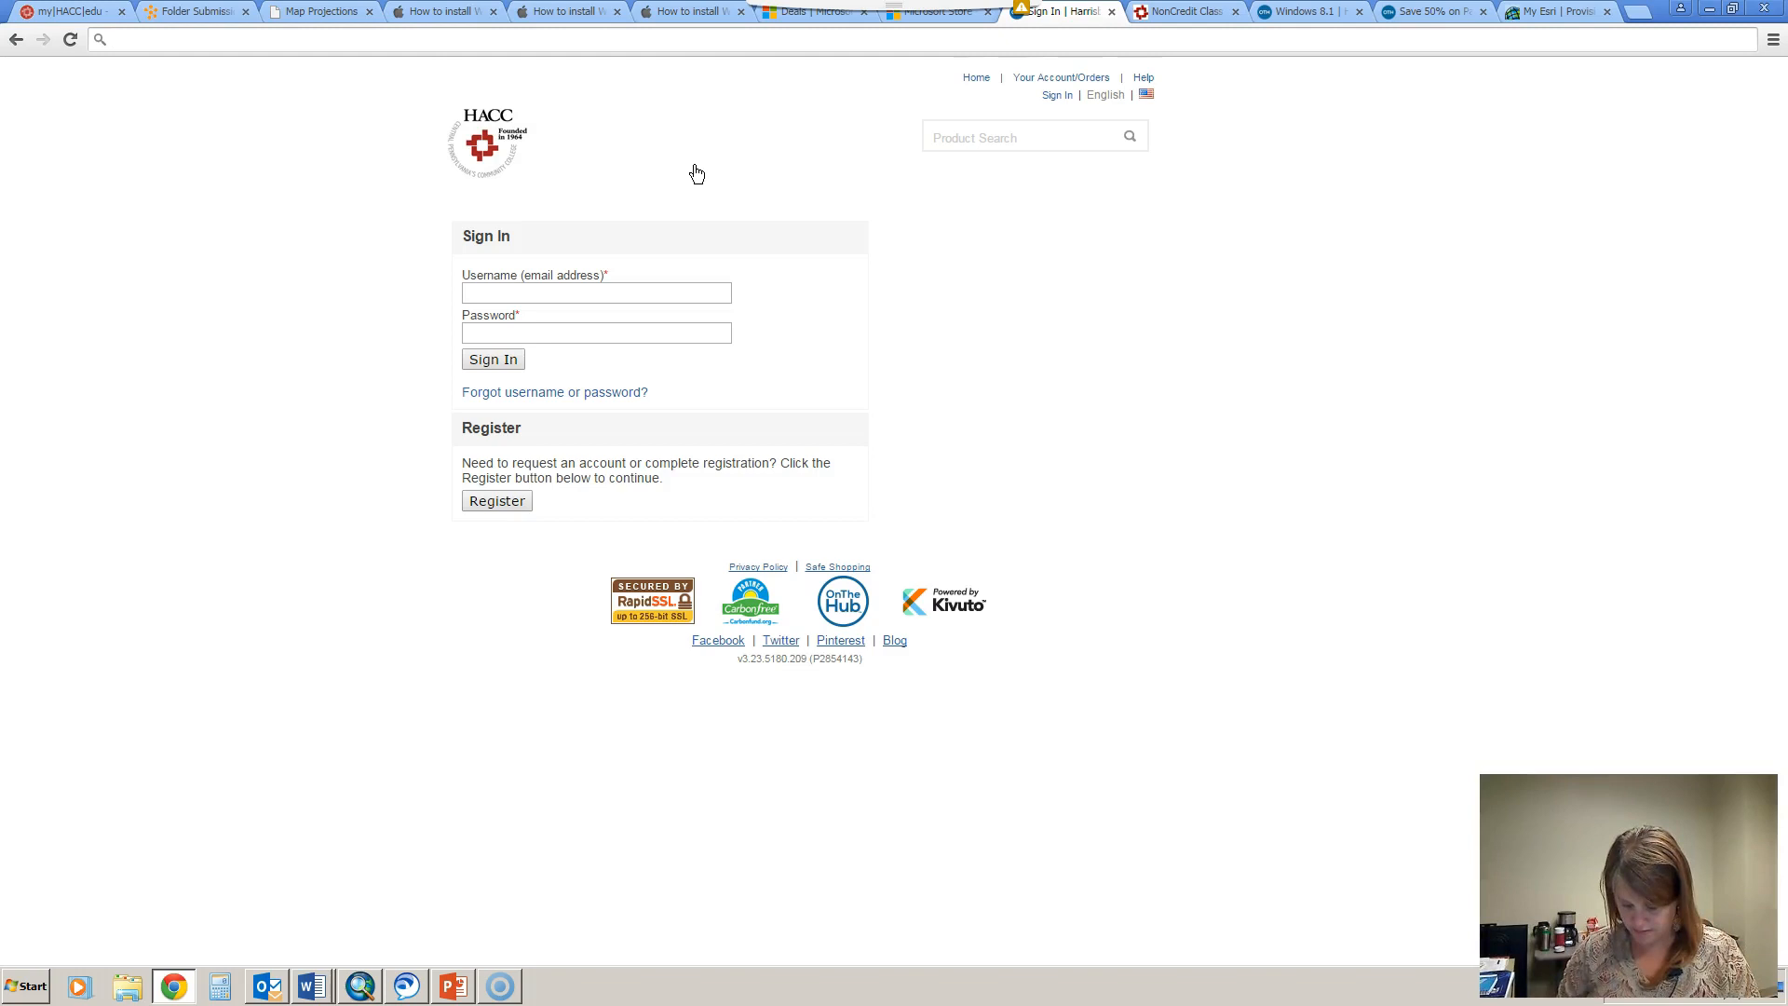
text(frie)
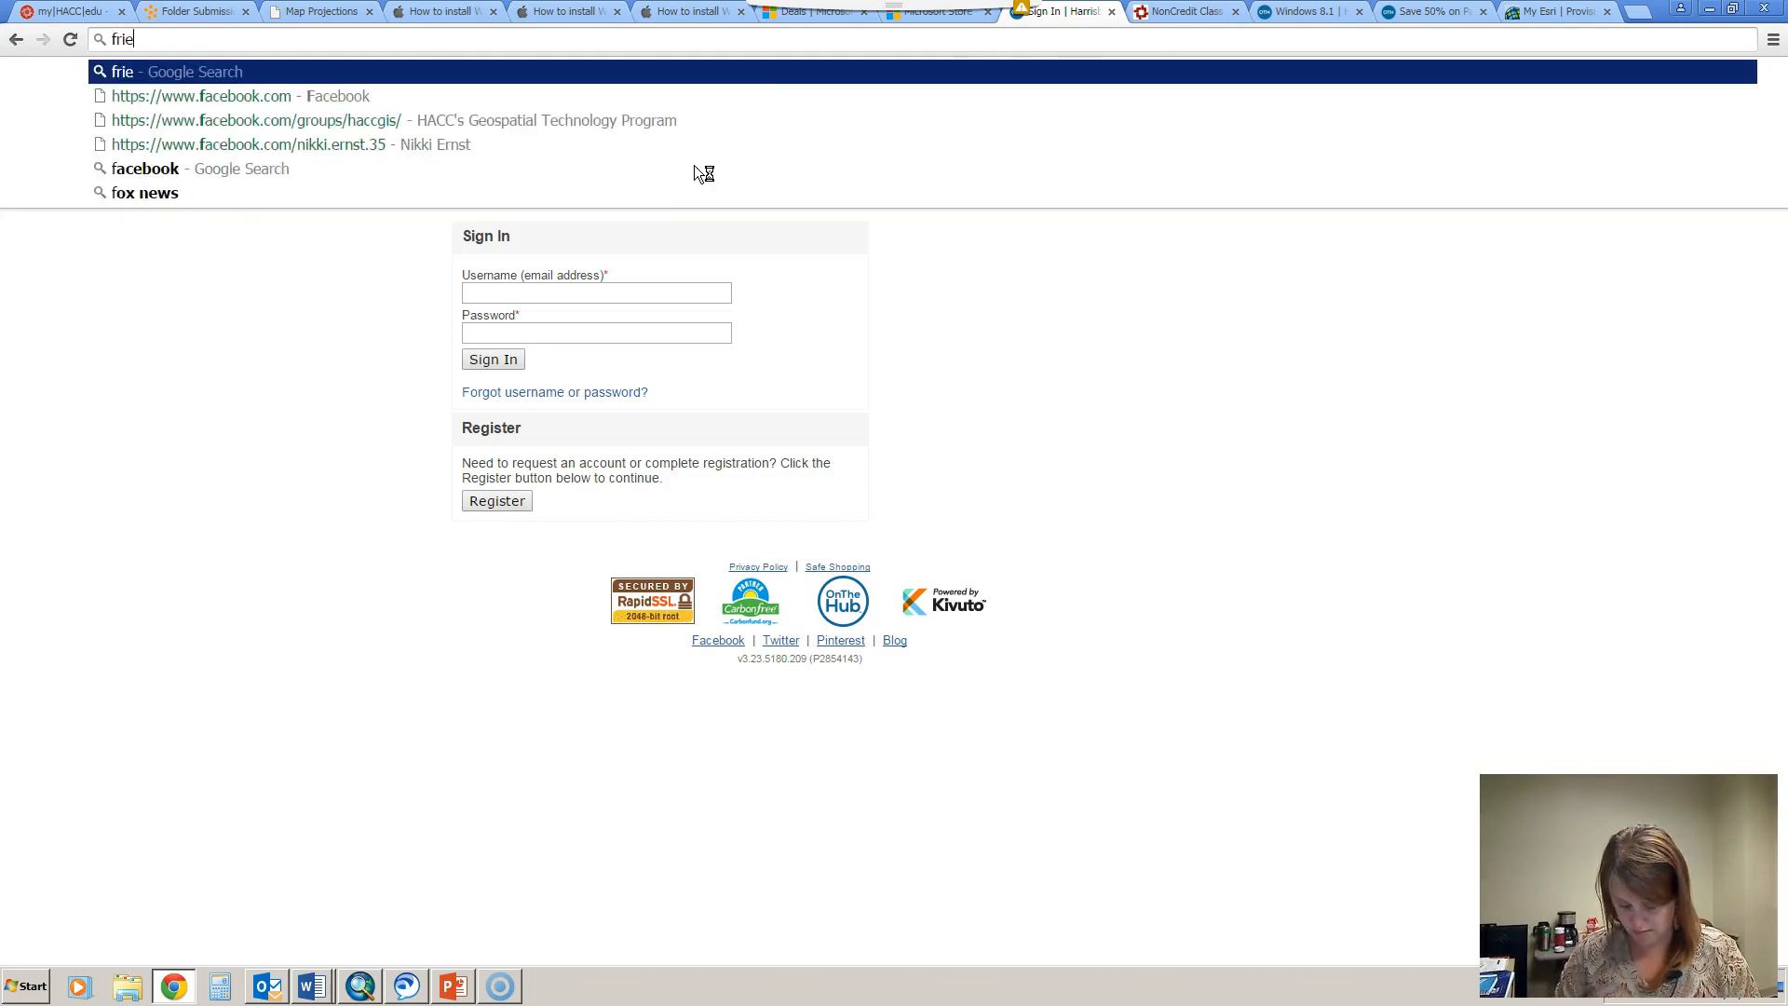
text(nds of midto)
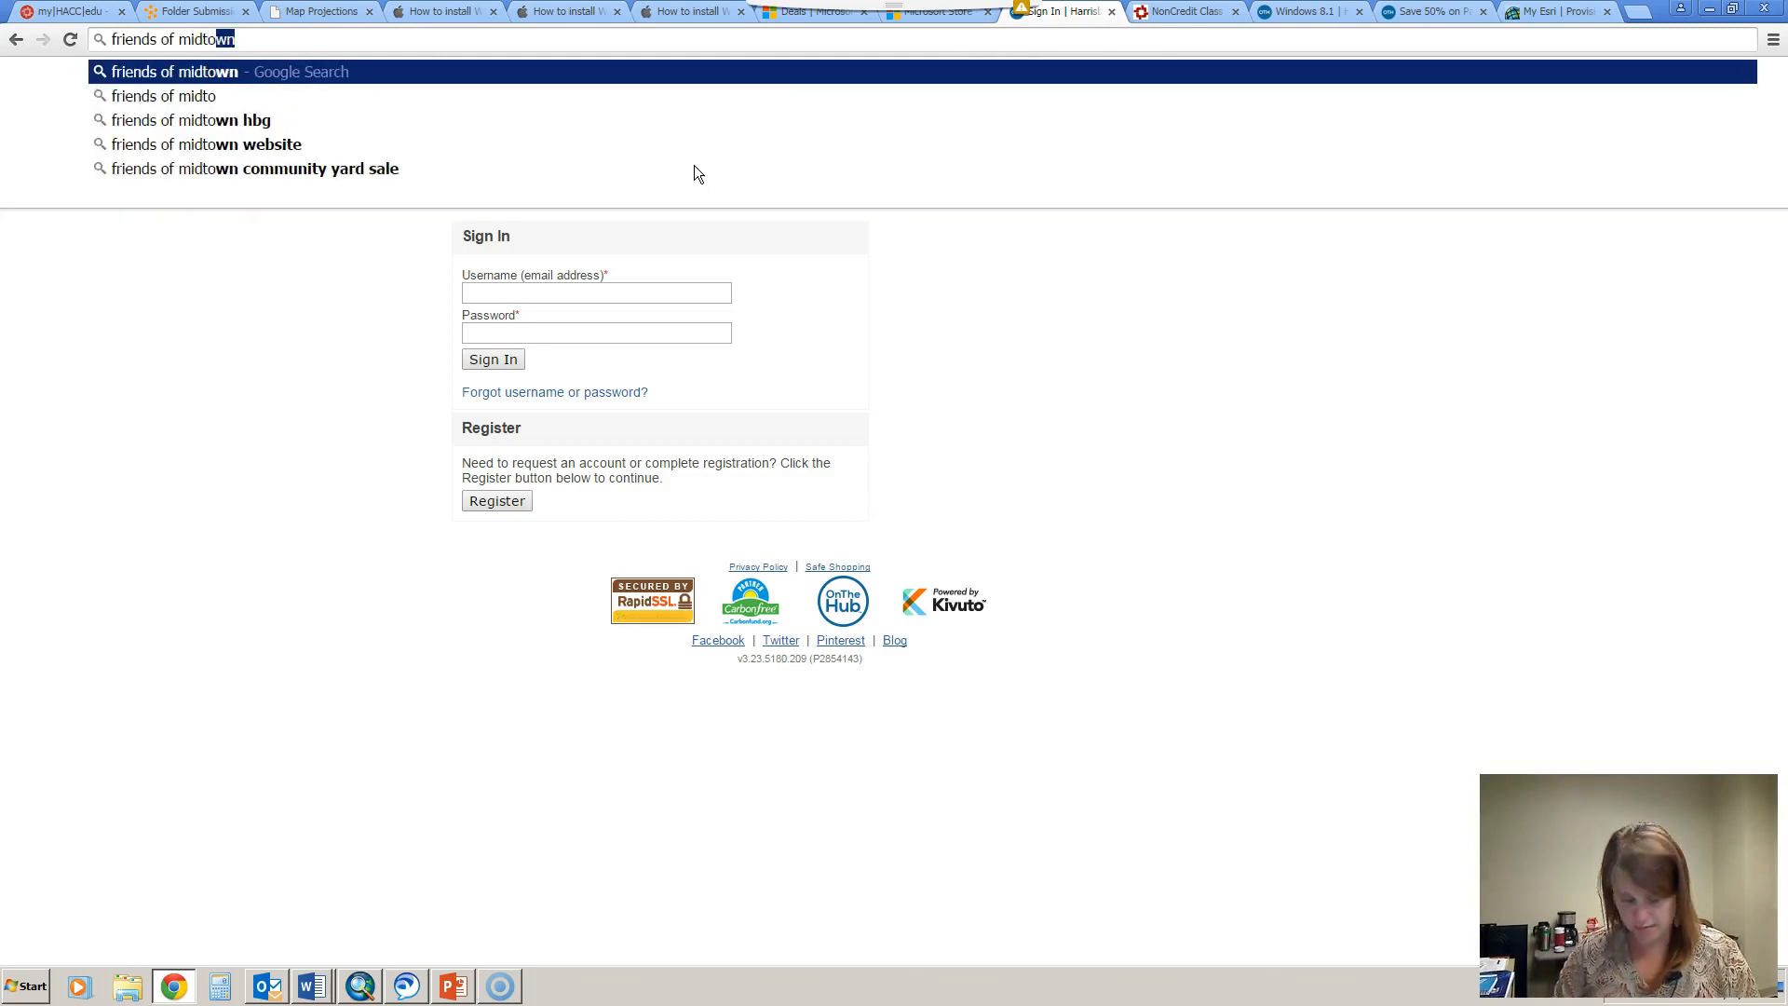
key(Return)
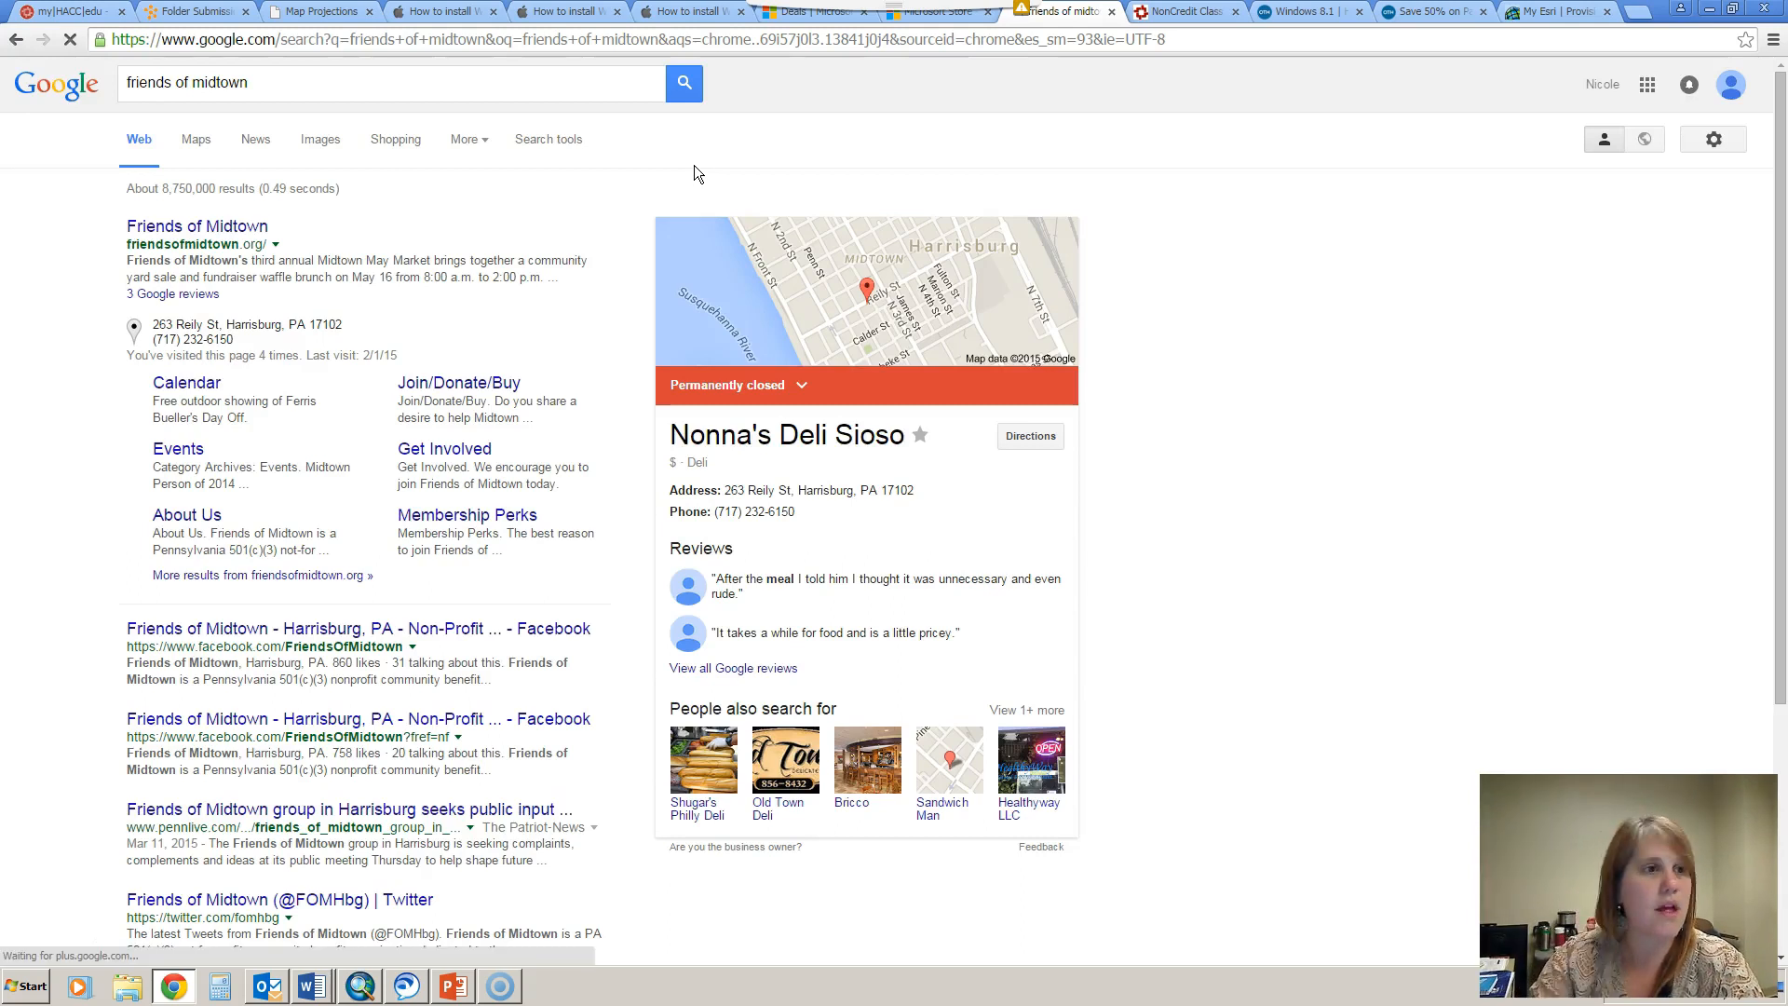
click(327, 146)
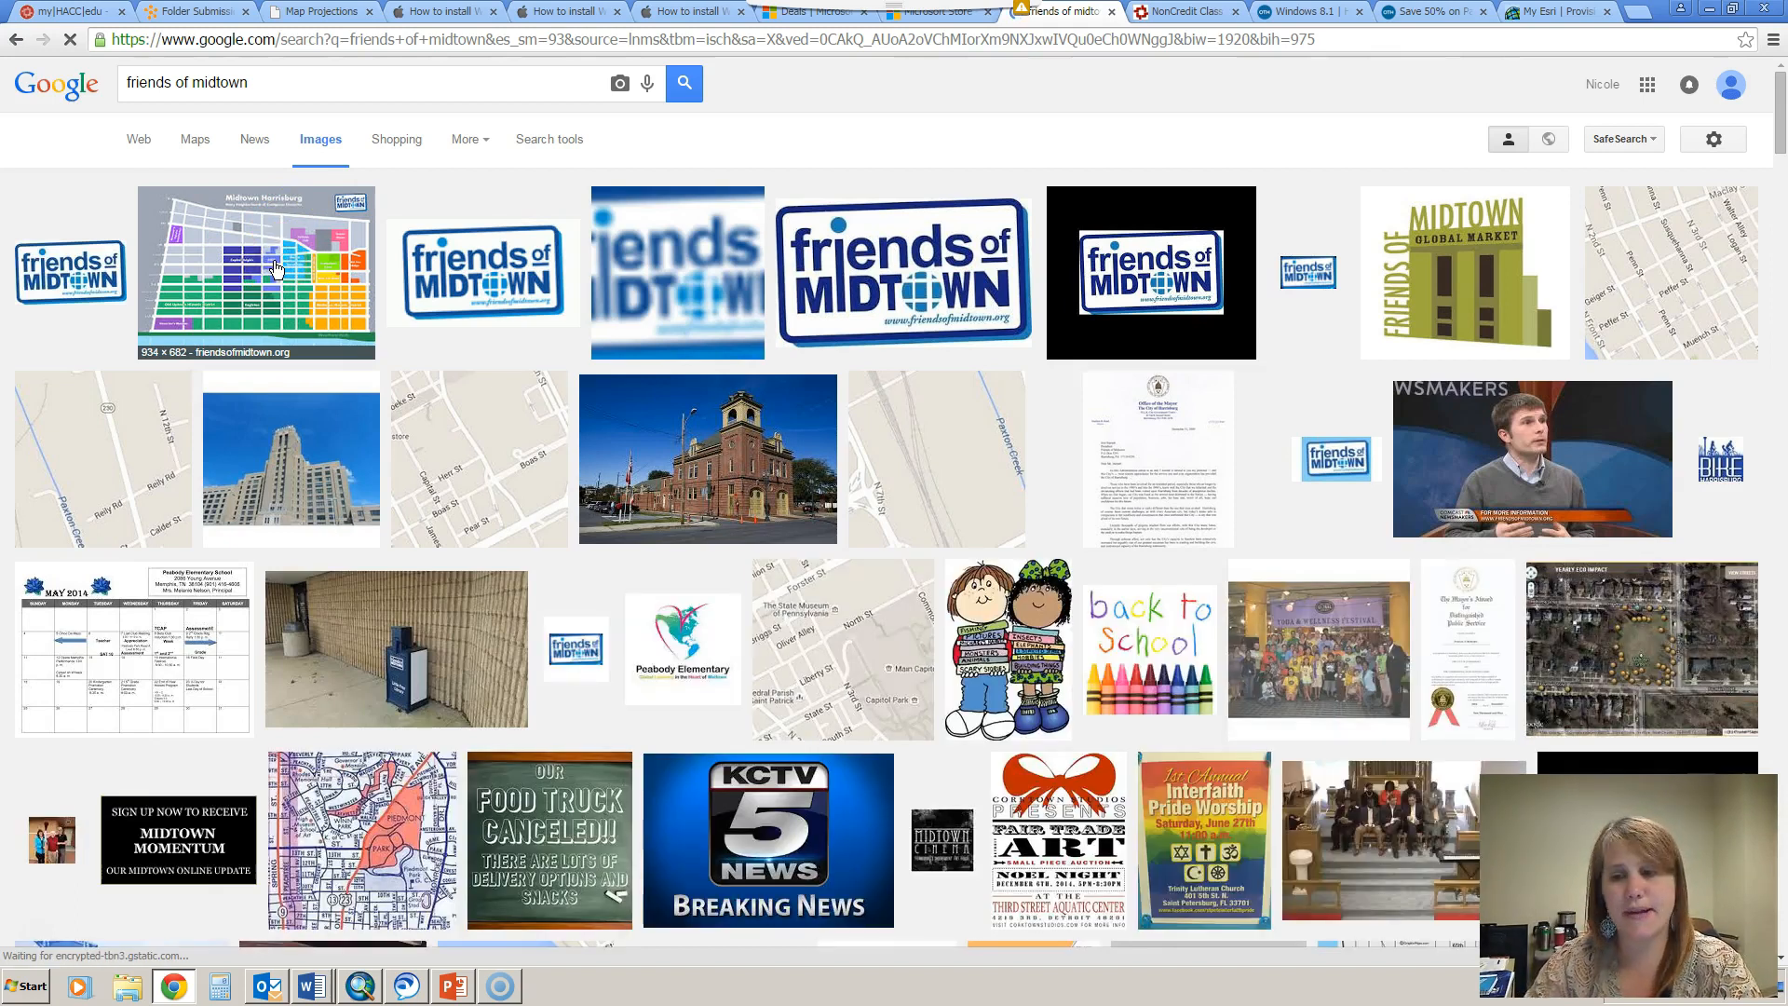
click(275, 269)
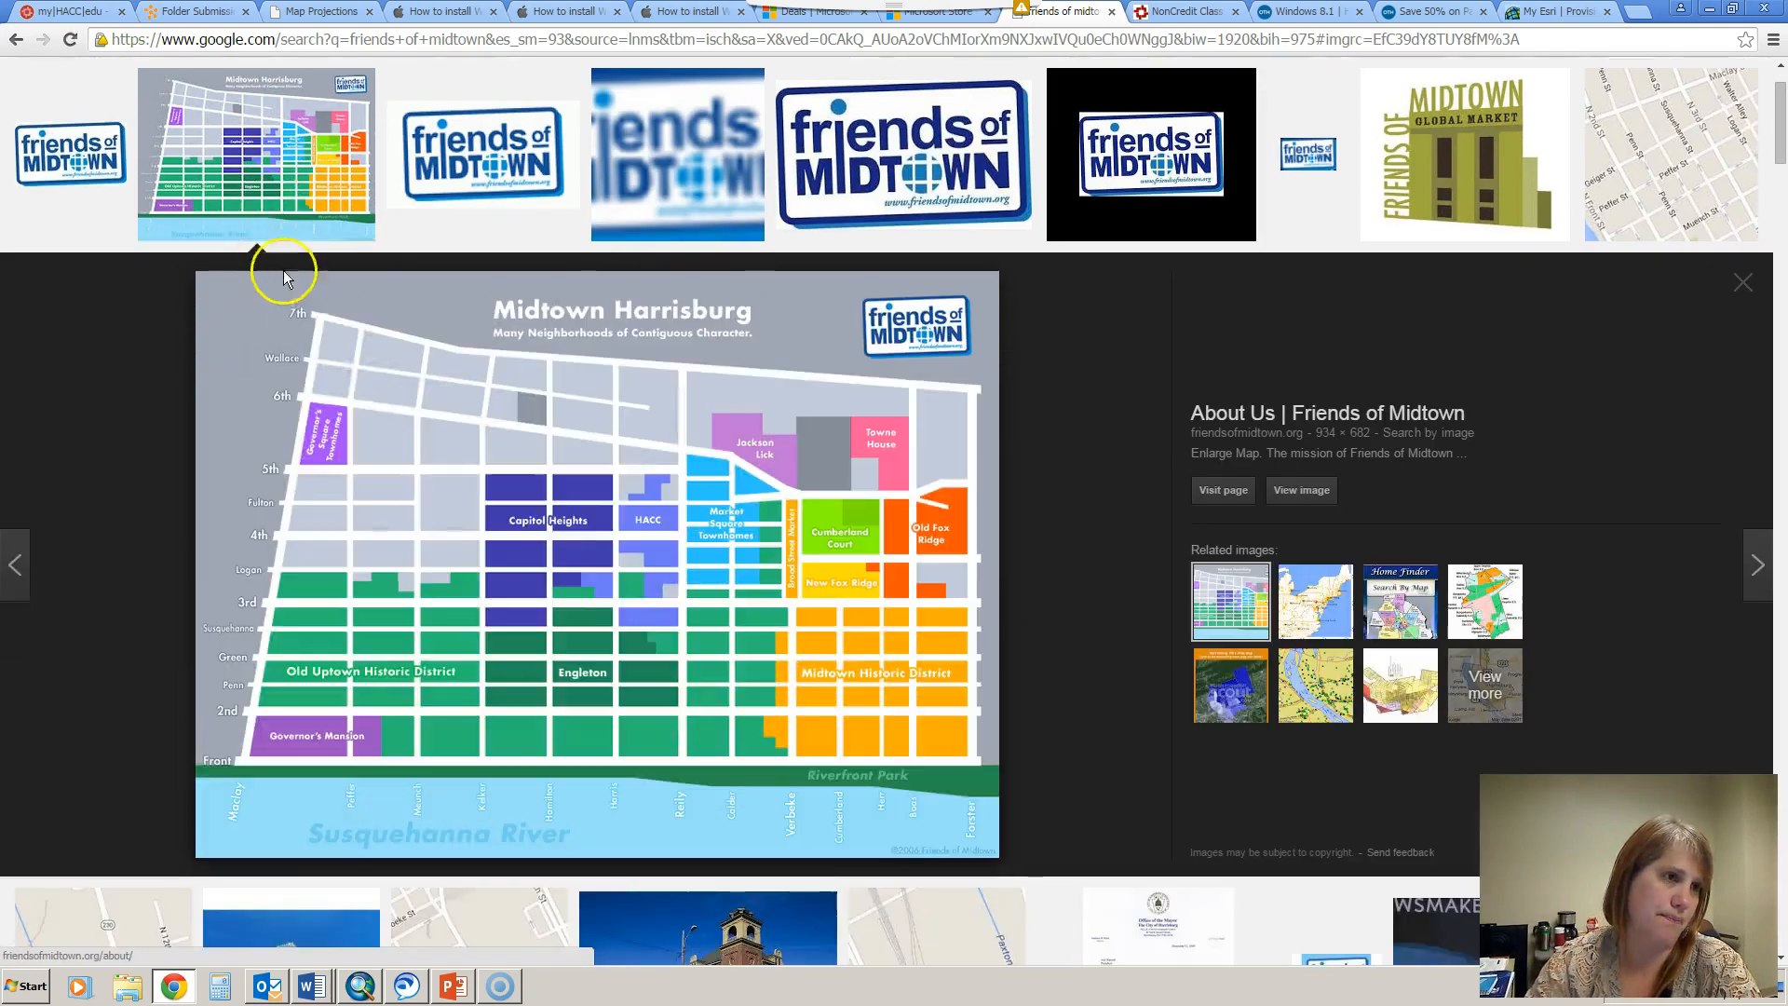
Save the Midtown Harrisburg map image as the GIF file map1 on the GISstudent network drive
right_click(604, 529)
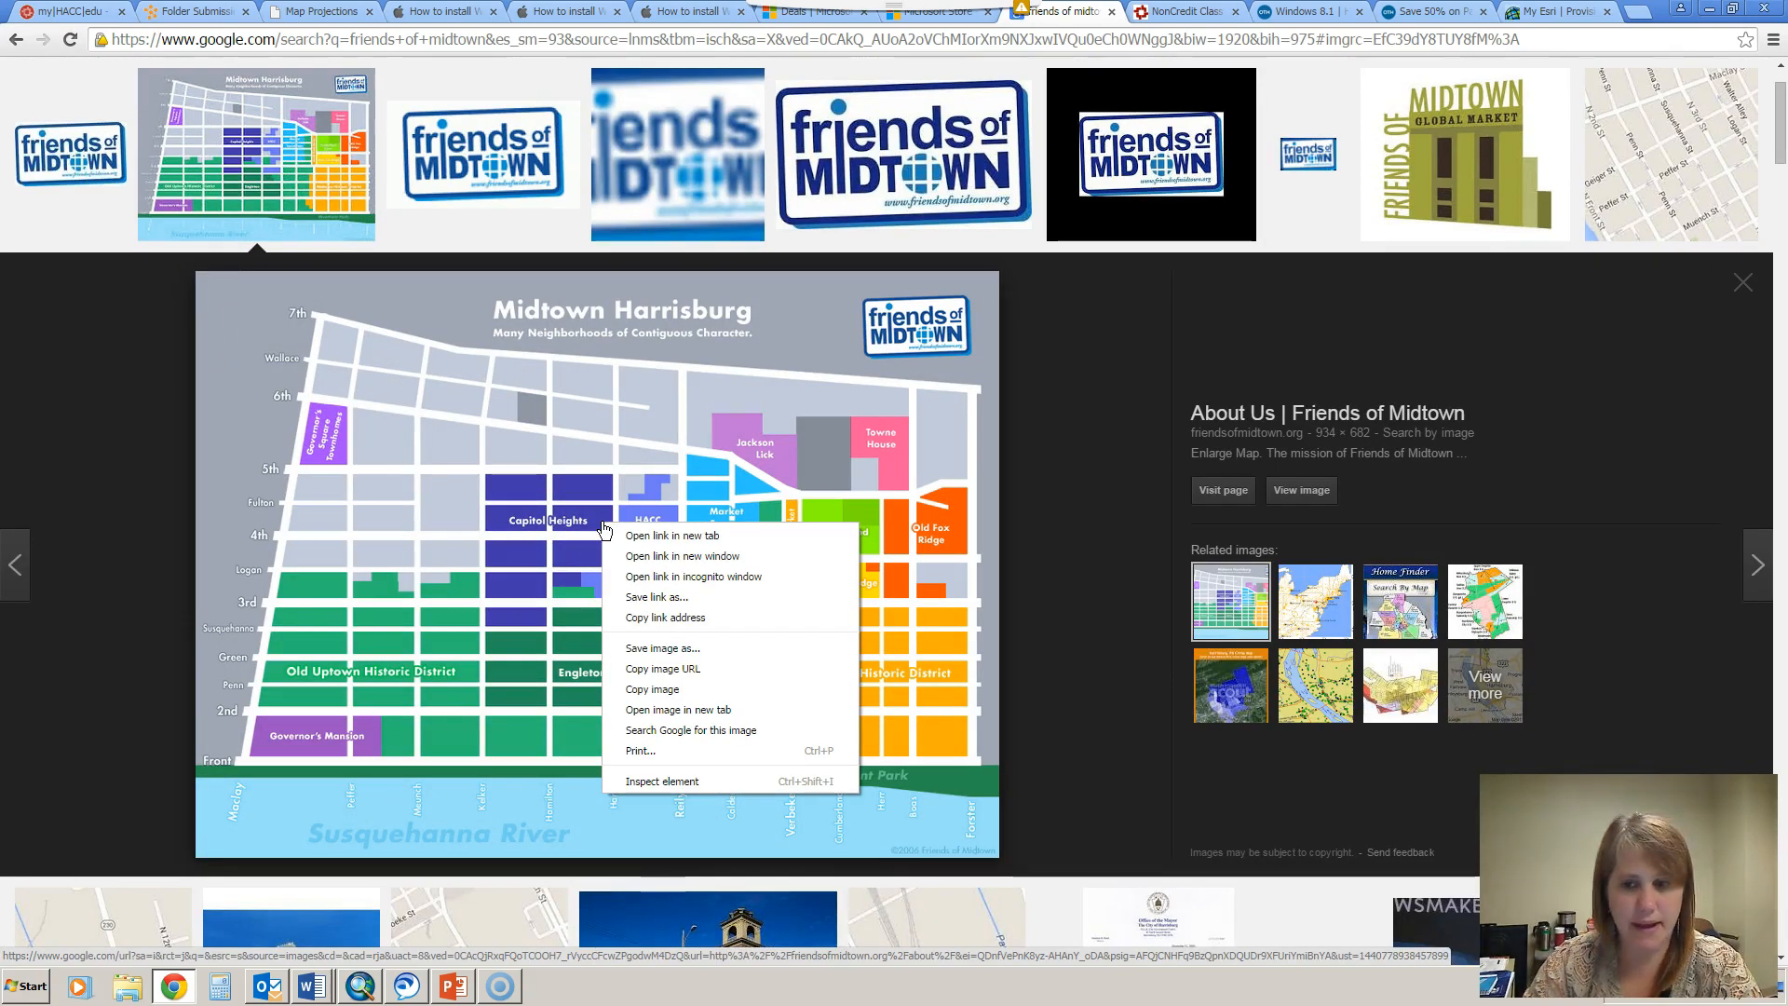
click(663, 649)
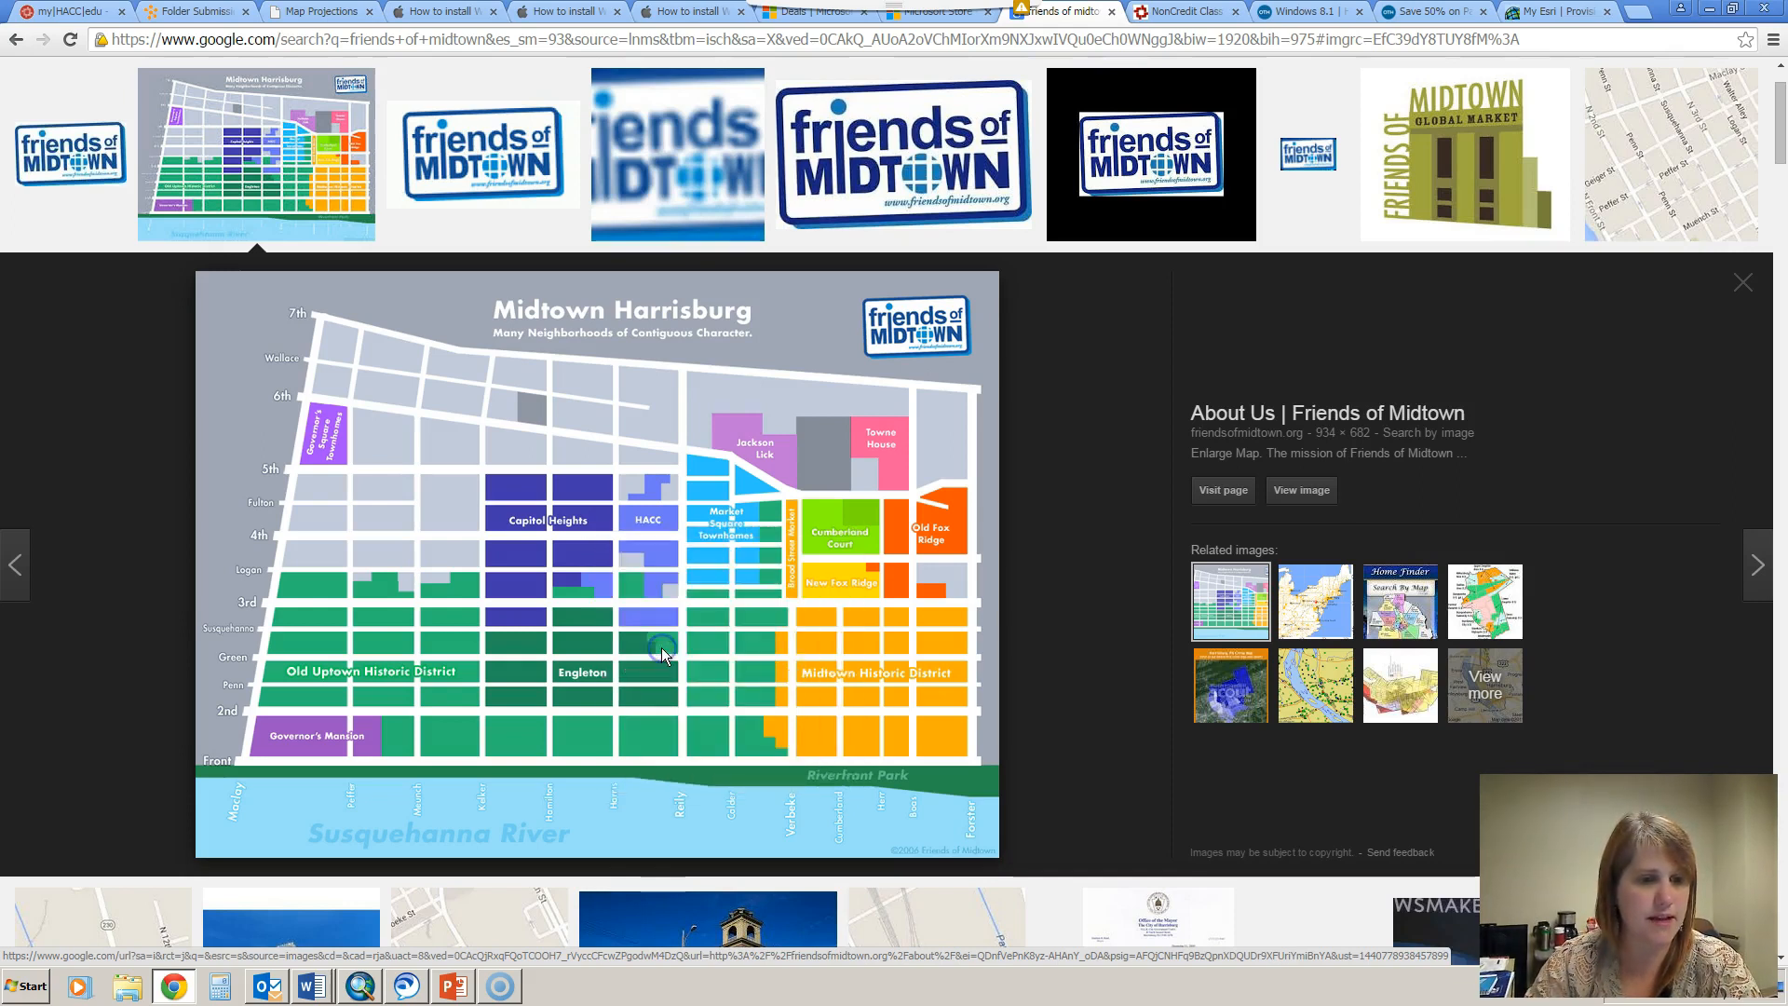
click(807, 647)
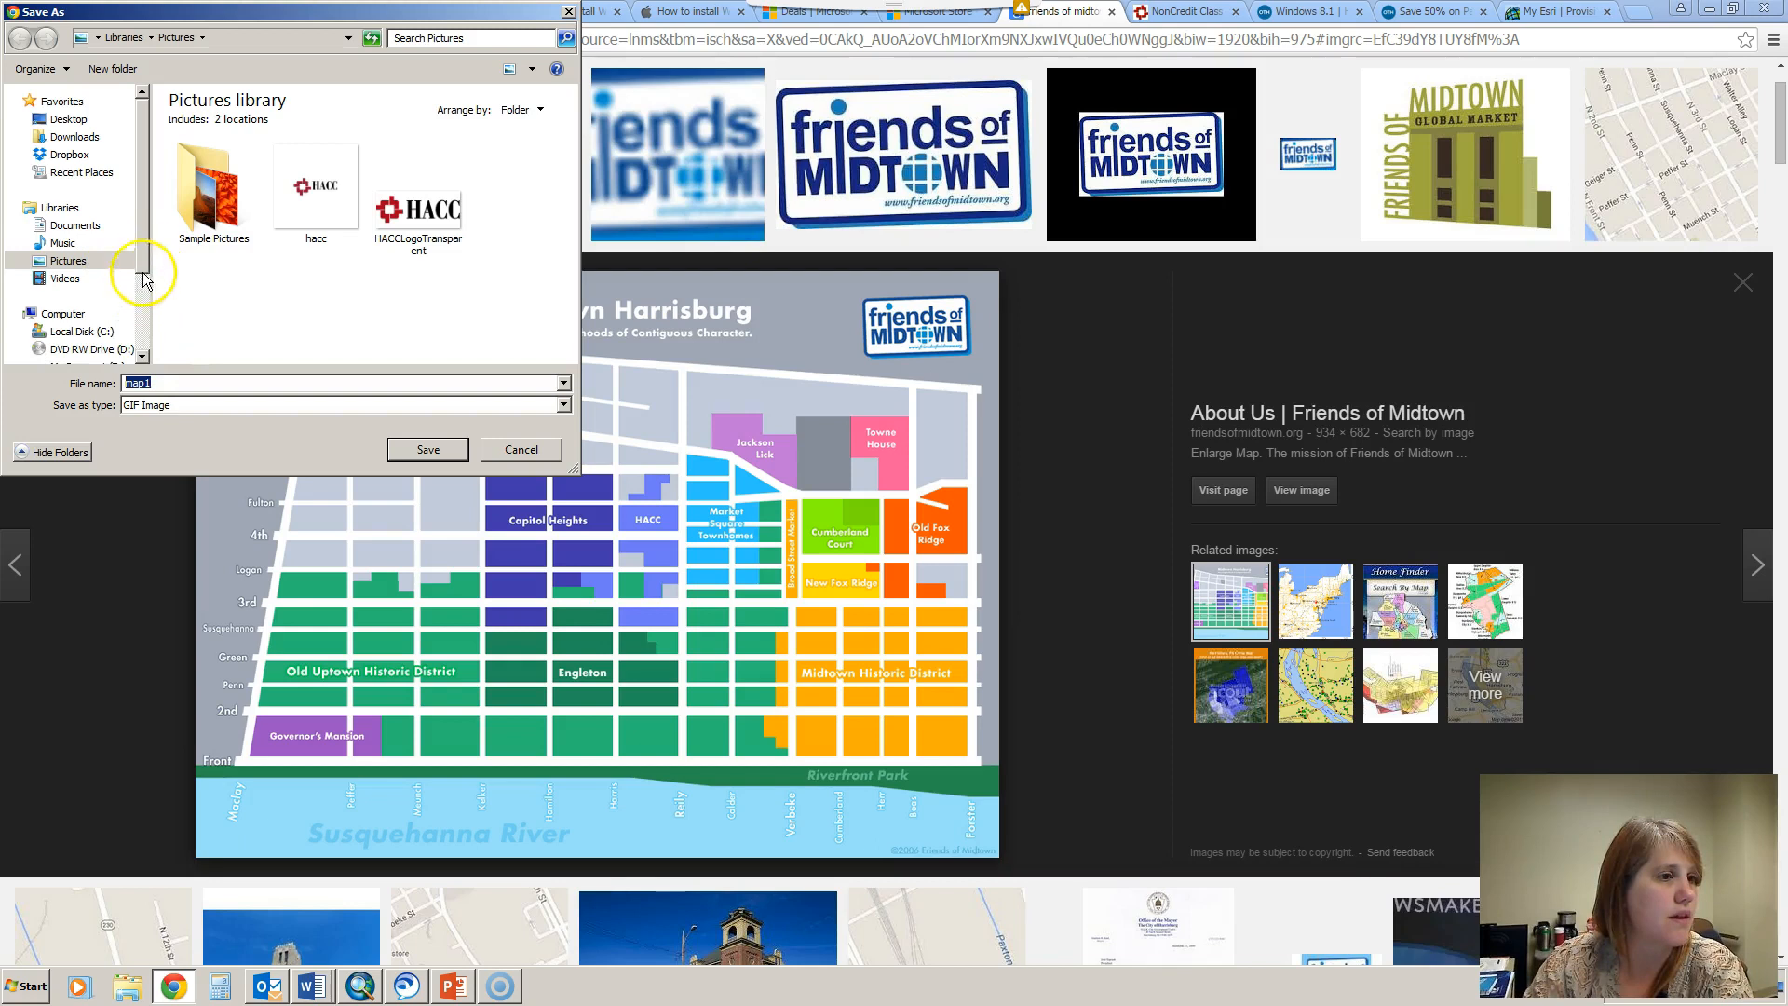
drag(146, 261, 146, 310)
click(90, 306)
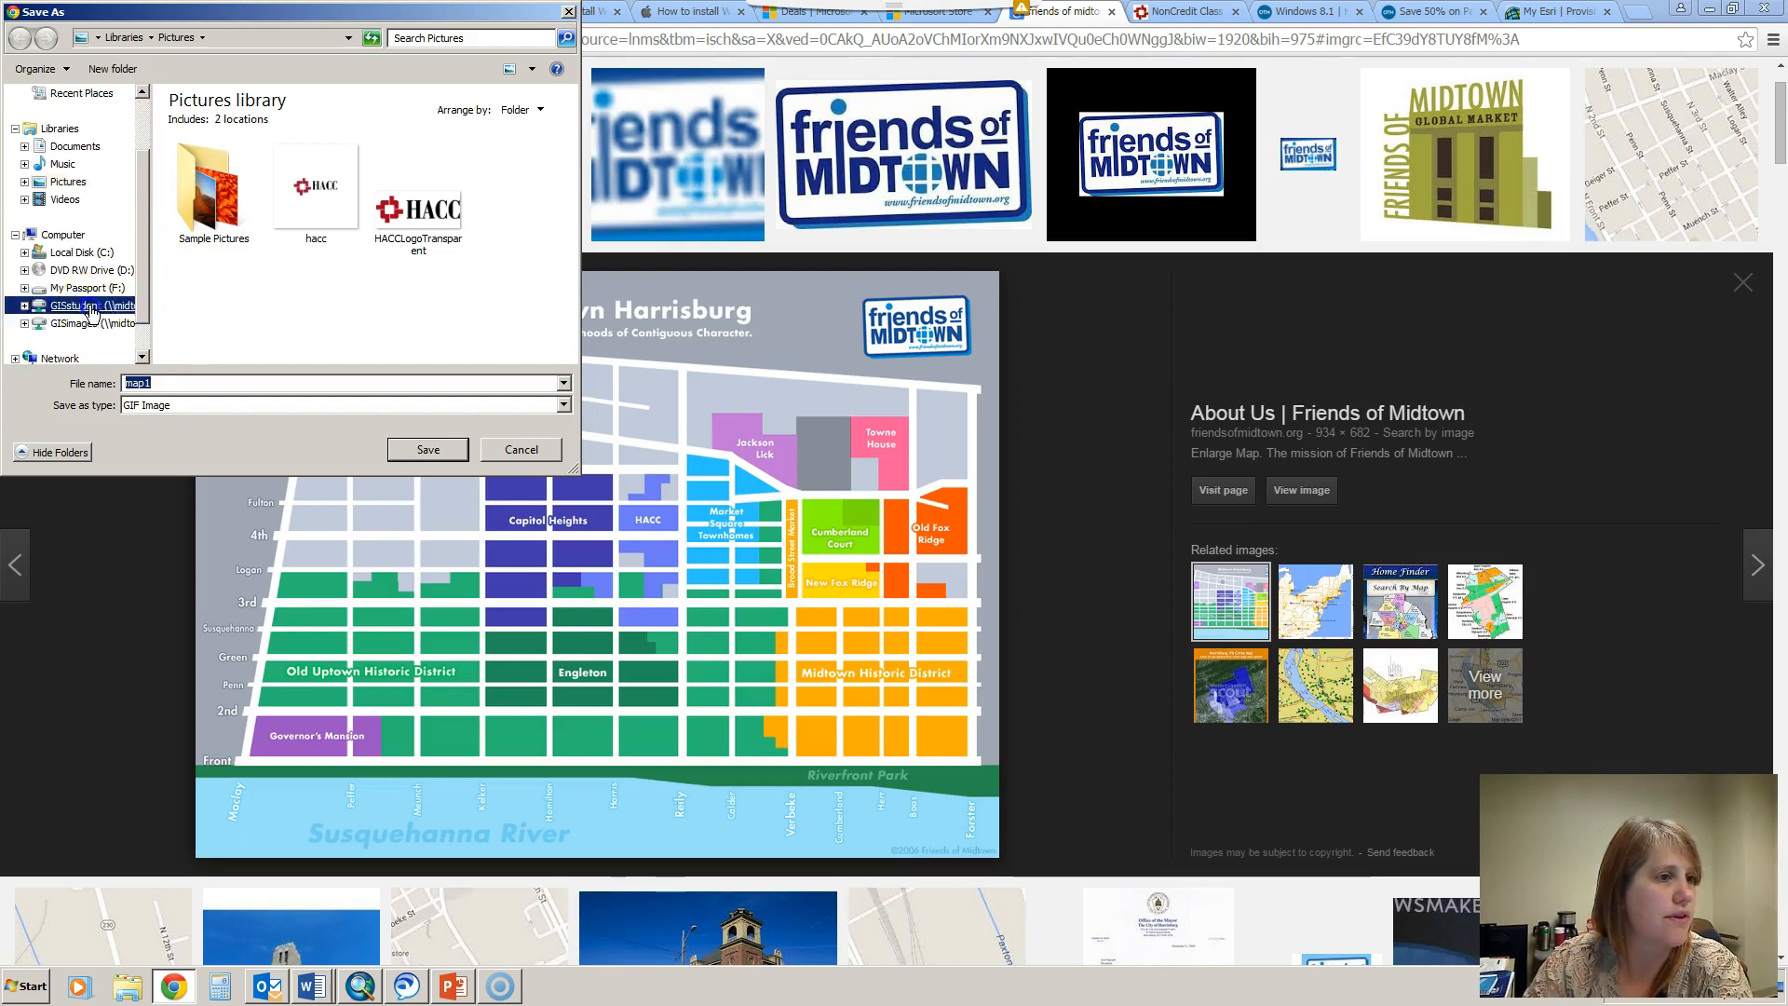
click(421, 449)
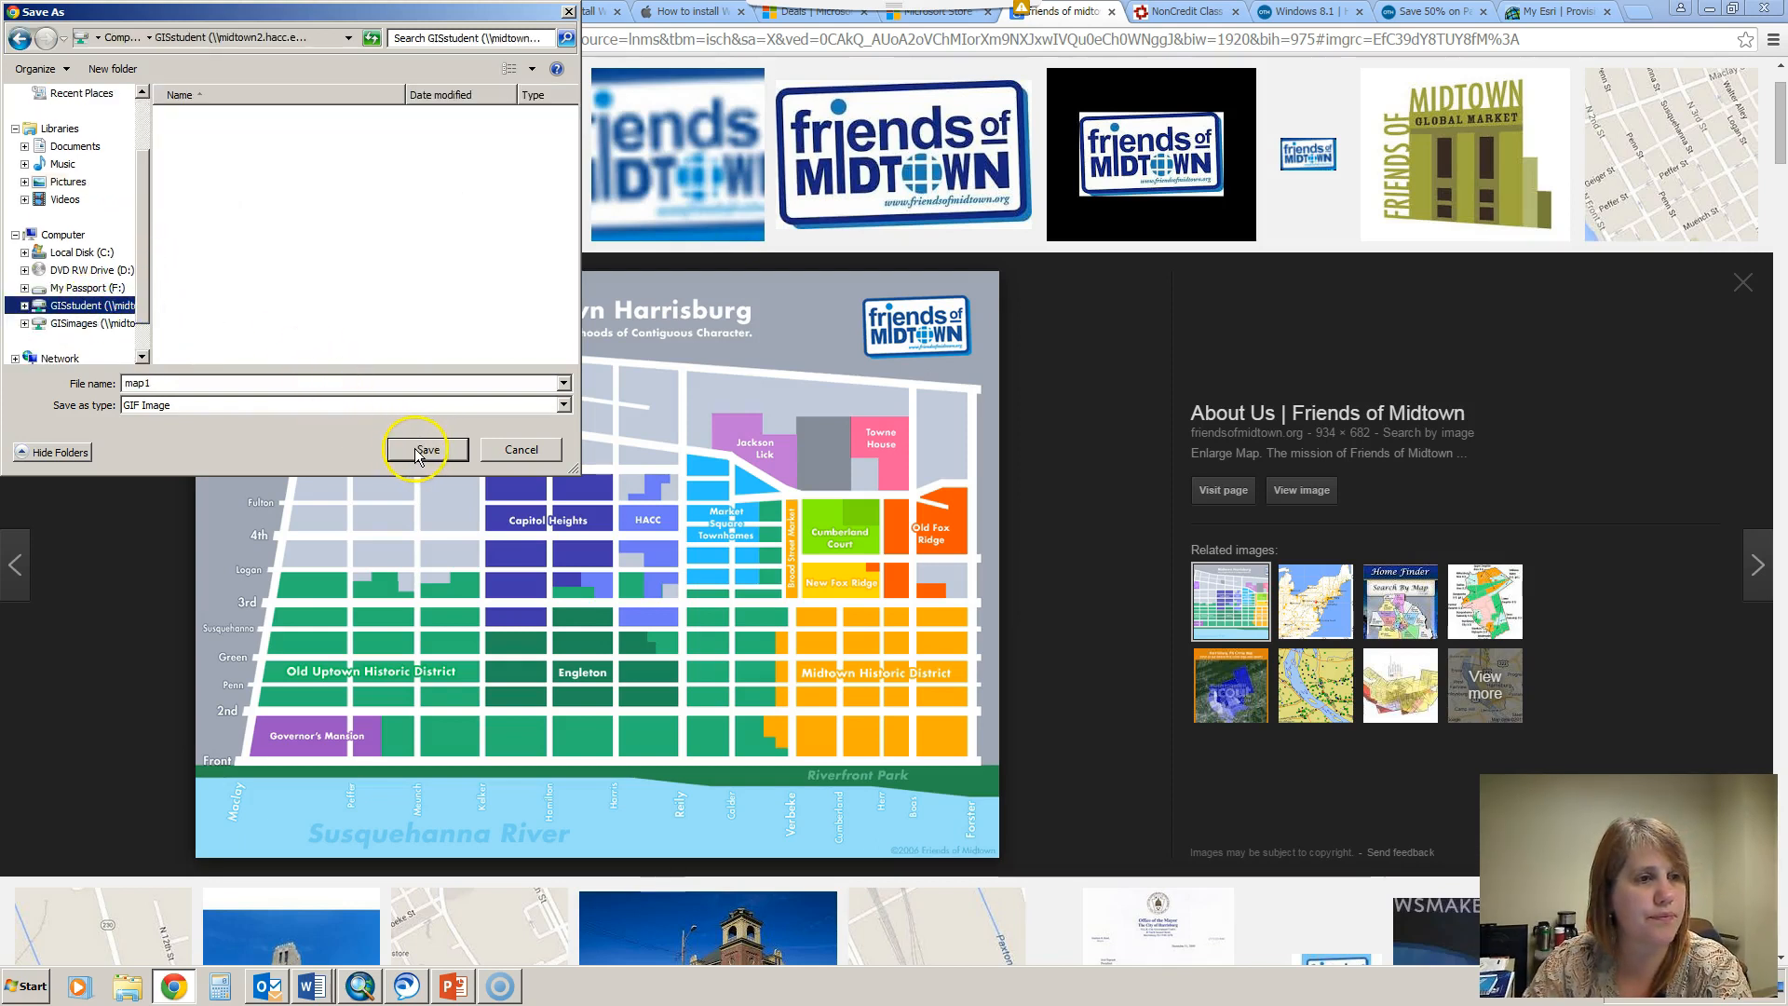
click(717, 461)
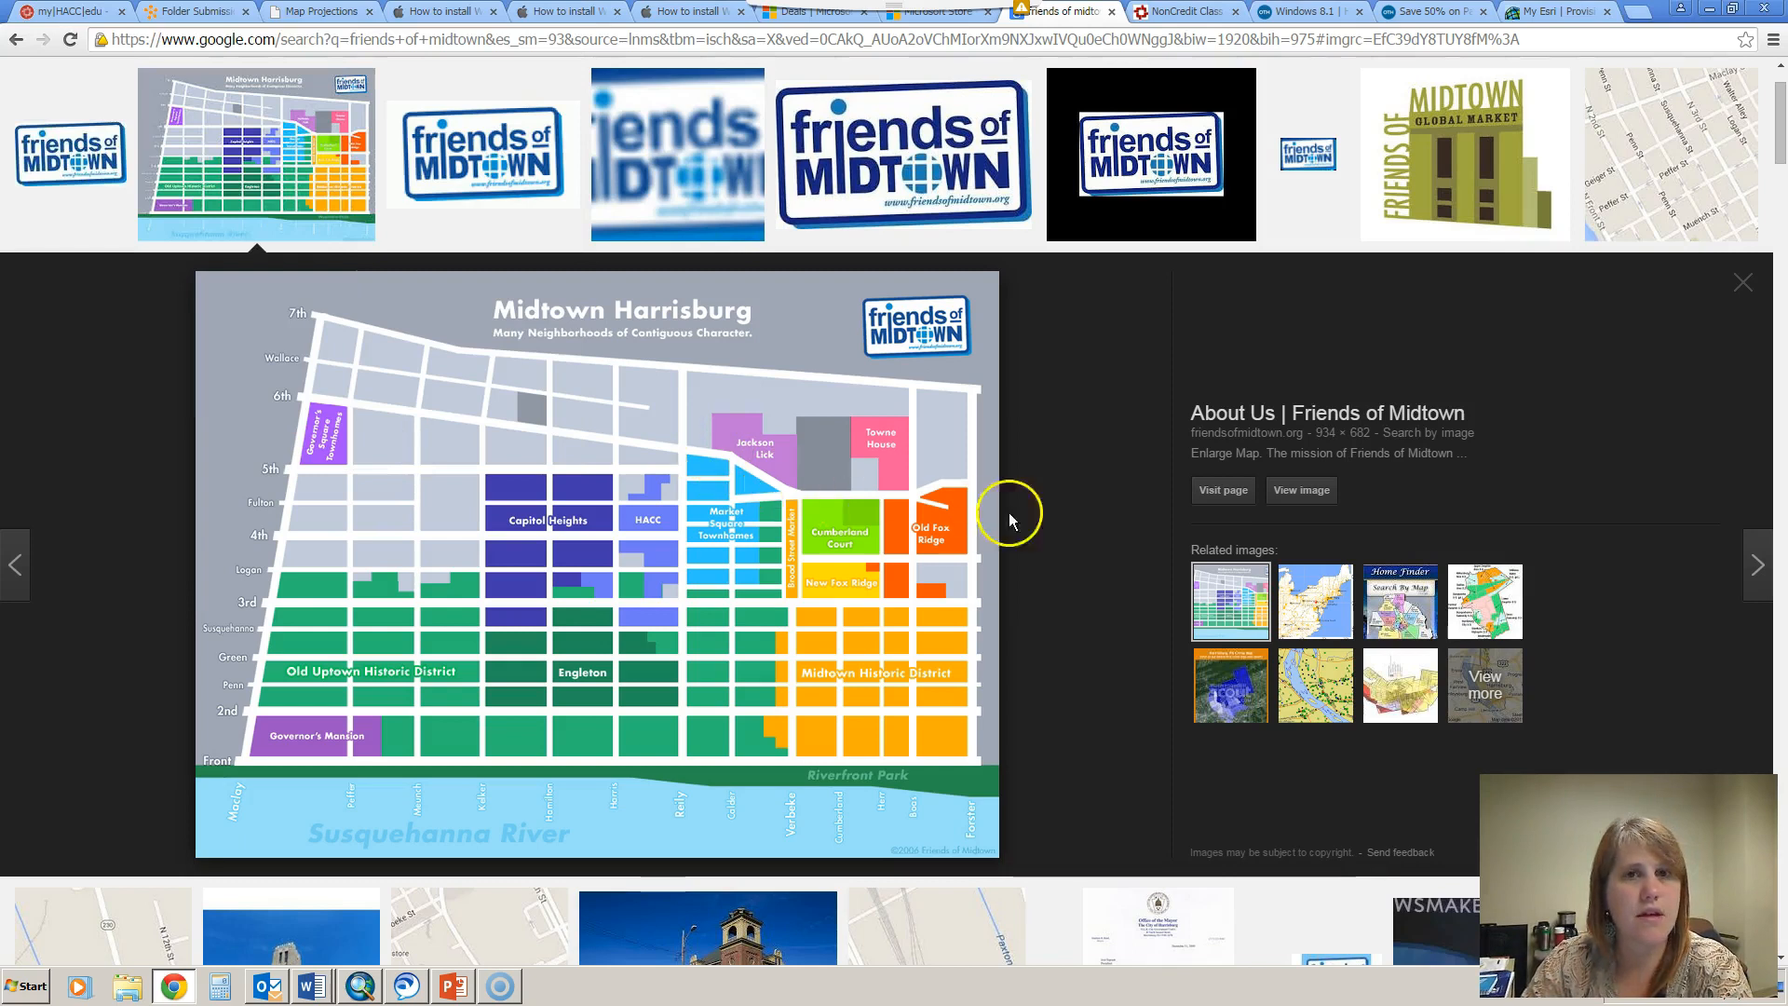
Switch back to ArcMap and close the floating Tools toolbar
click(369, 992)
click(666, 450)
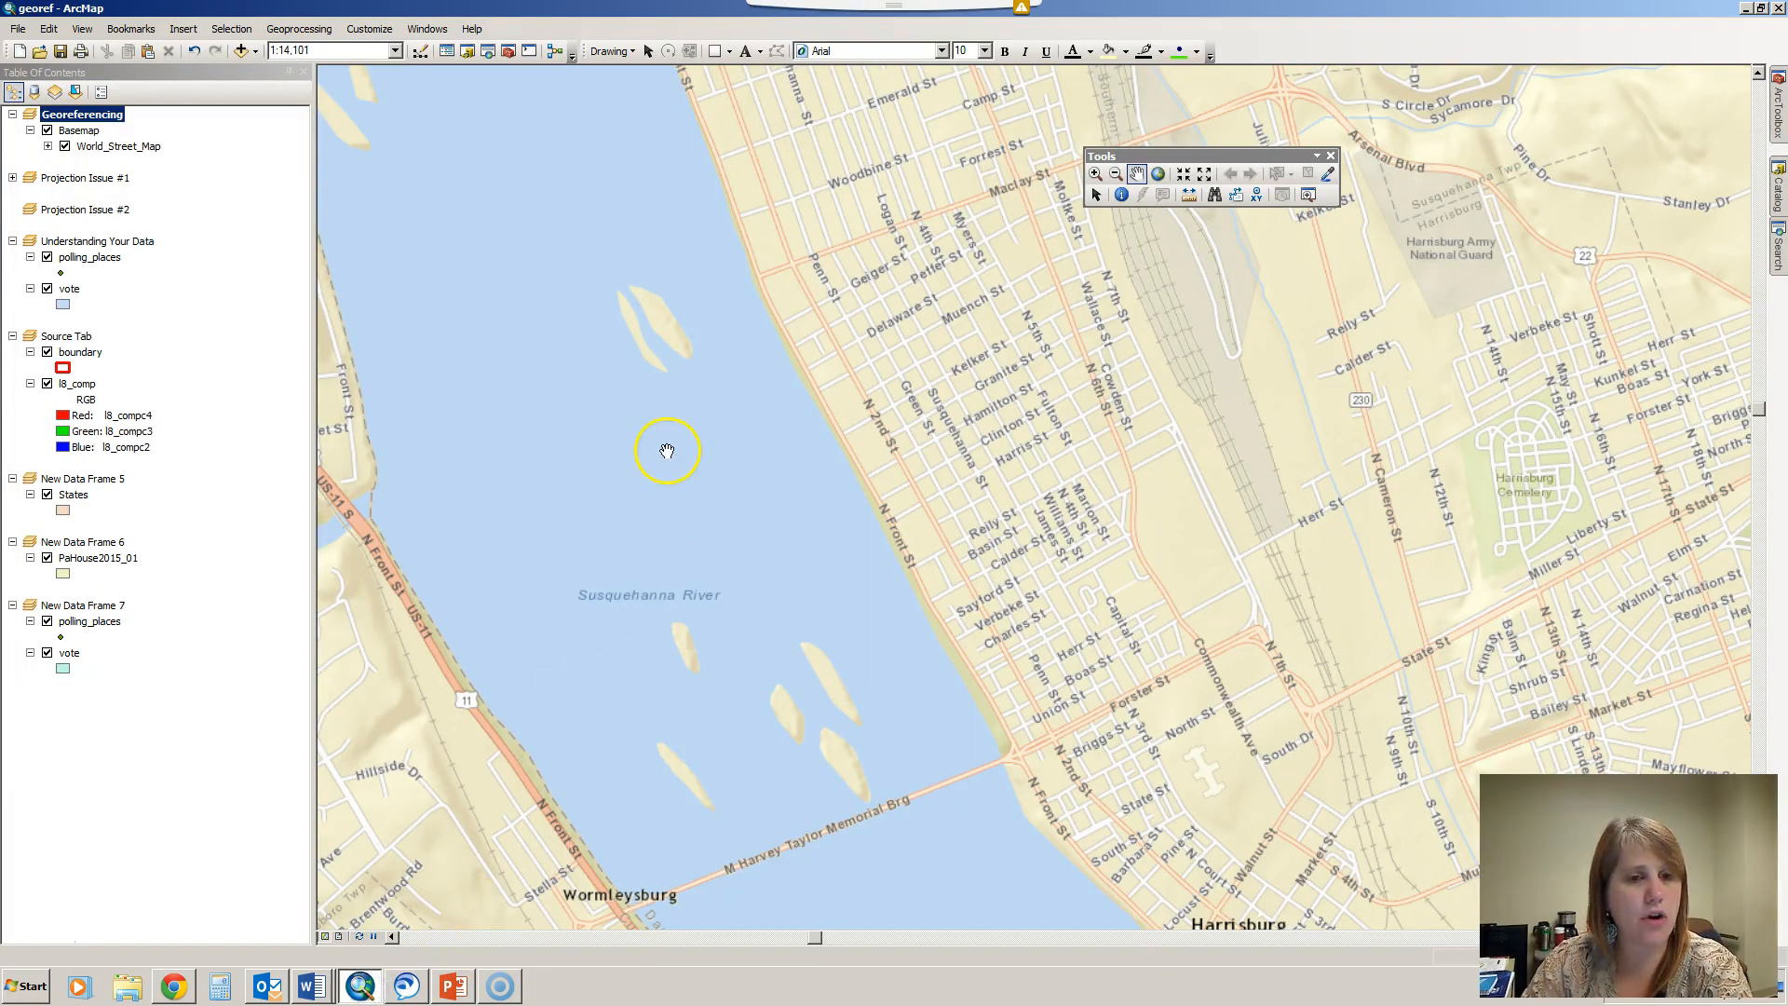
click(1330, 156)
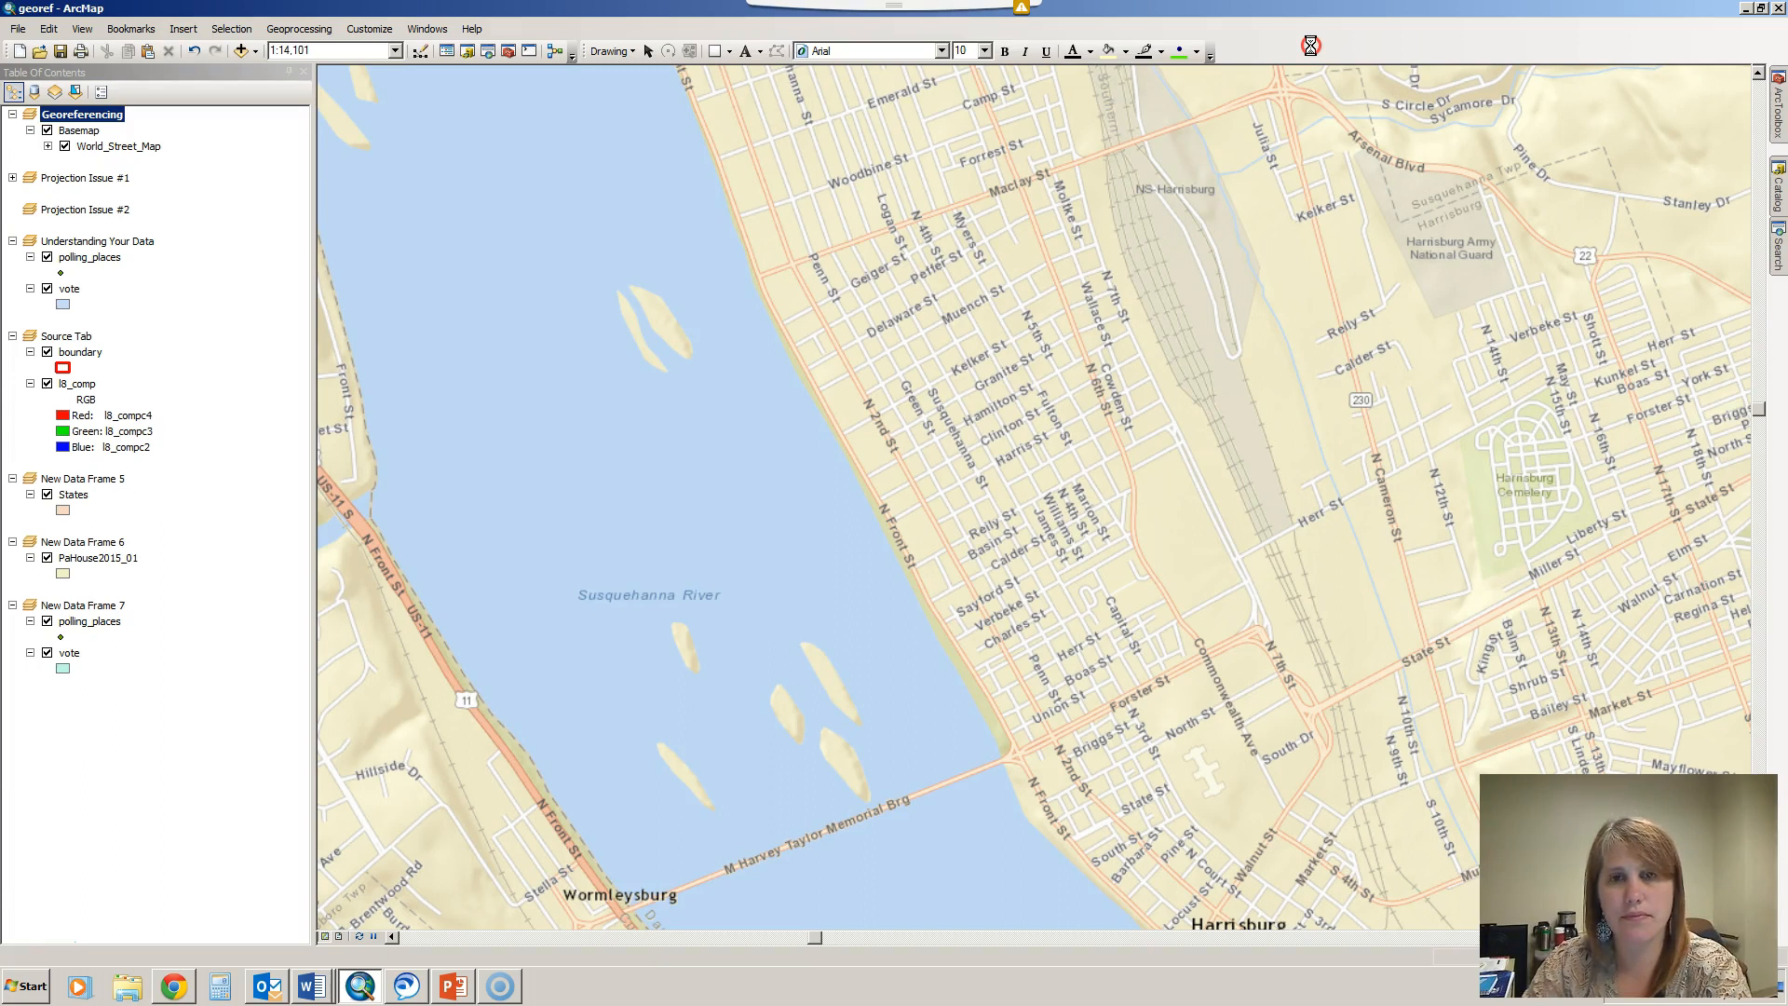
Display the Georeferencing toolbar and add map1.gif from the L: drive to the Georeferencing data frame, dismissing the spatial reference warning
right_click(1310, 46)
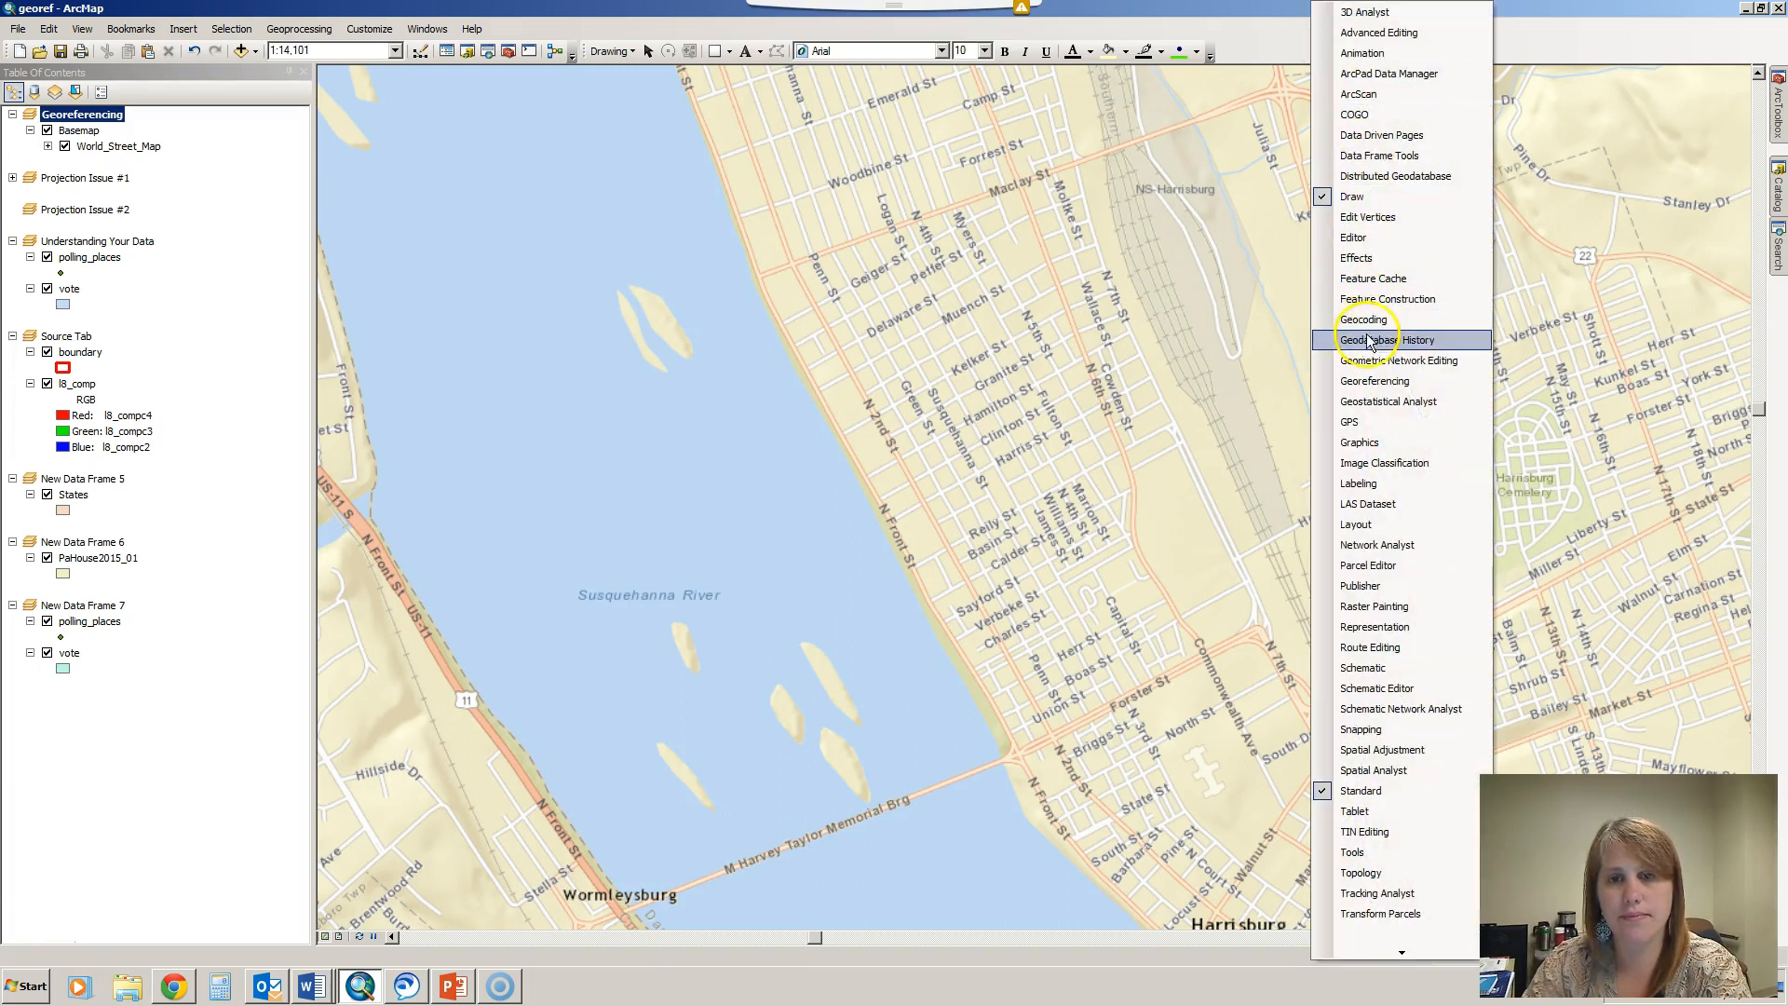
click(1370, 379)
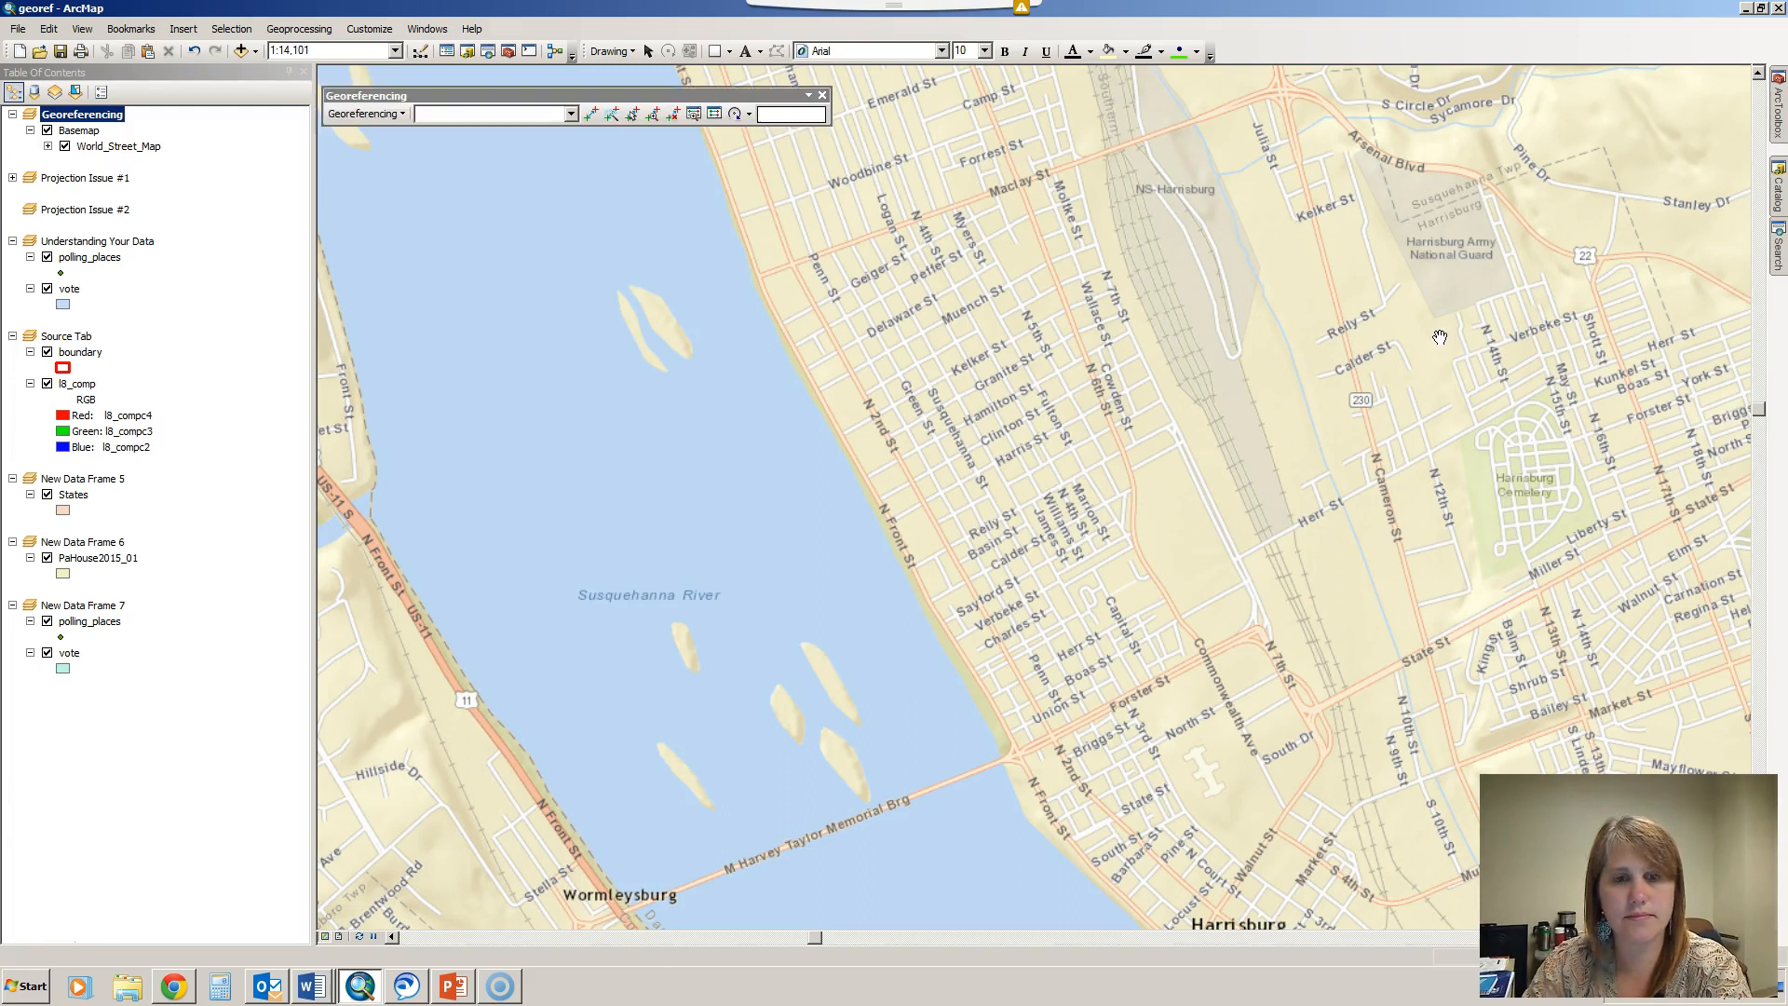
click(239, 51)
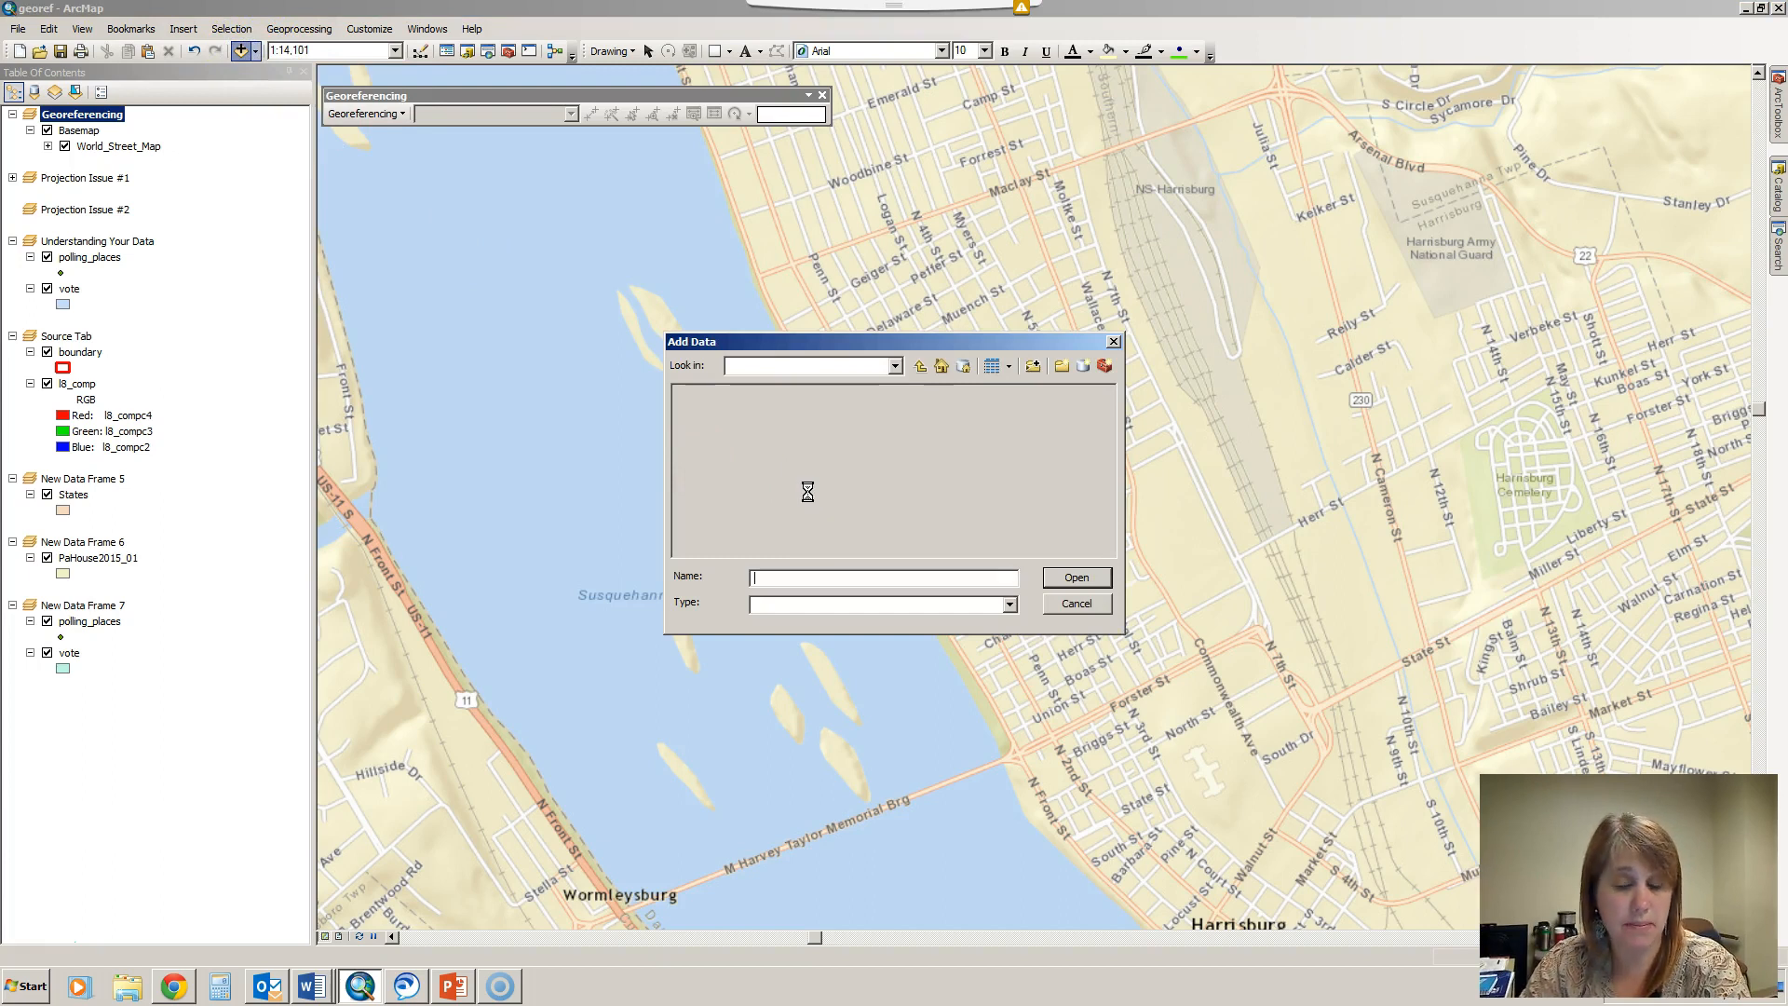
click(810, 489)
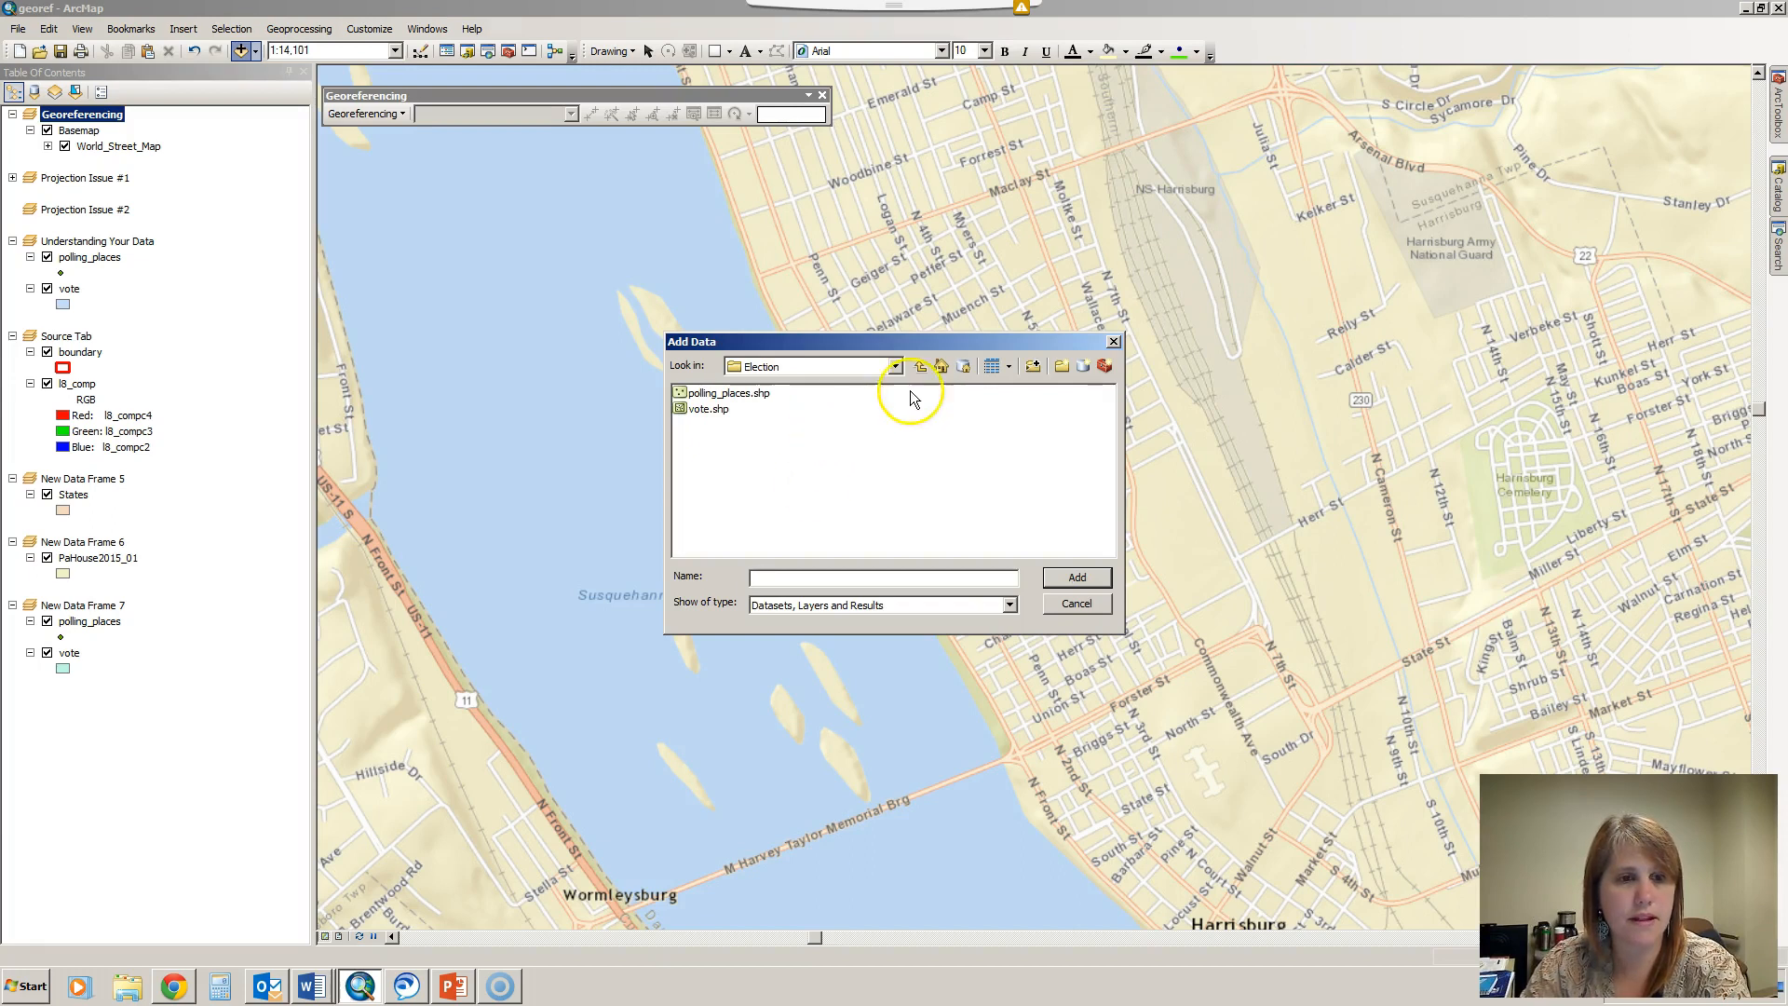
click(895, 366)
click(762, 460)
click(708, 488)
click(1078, 578)
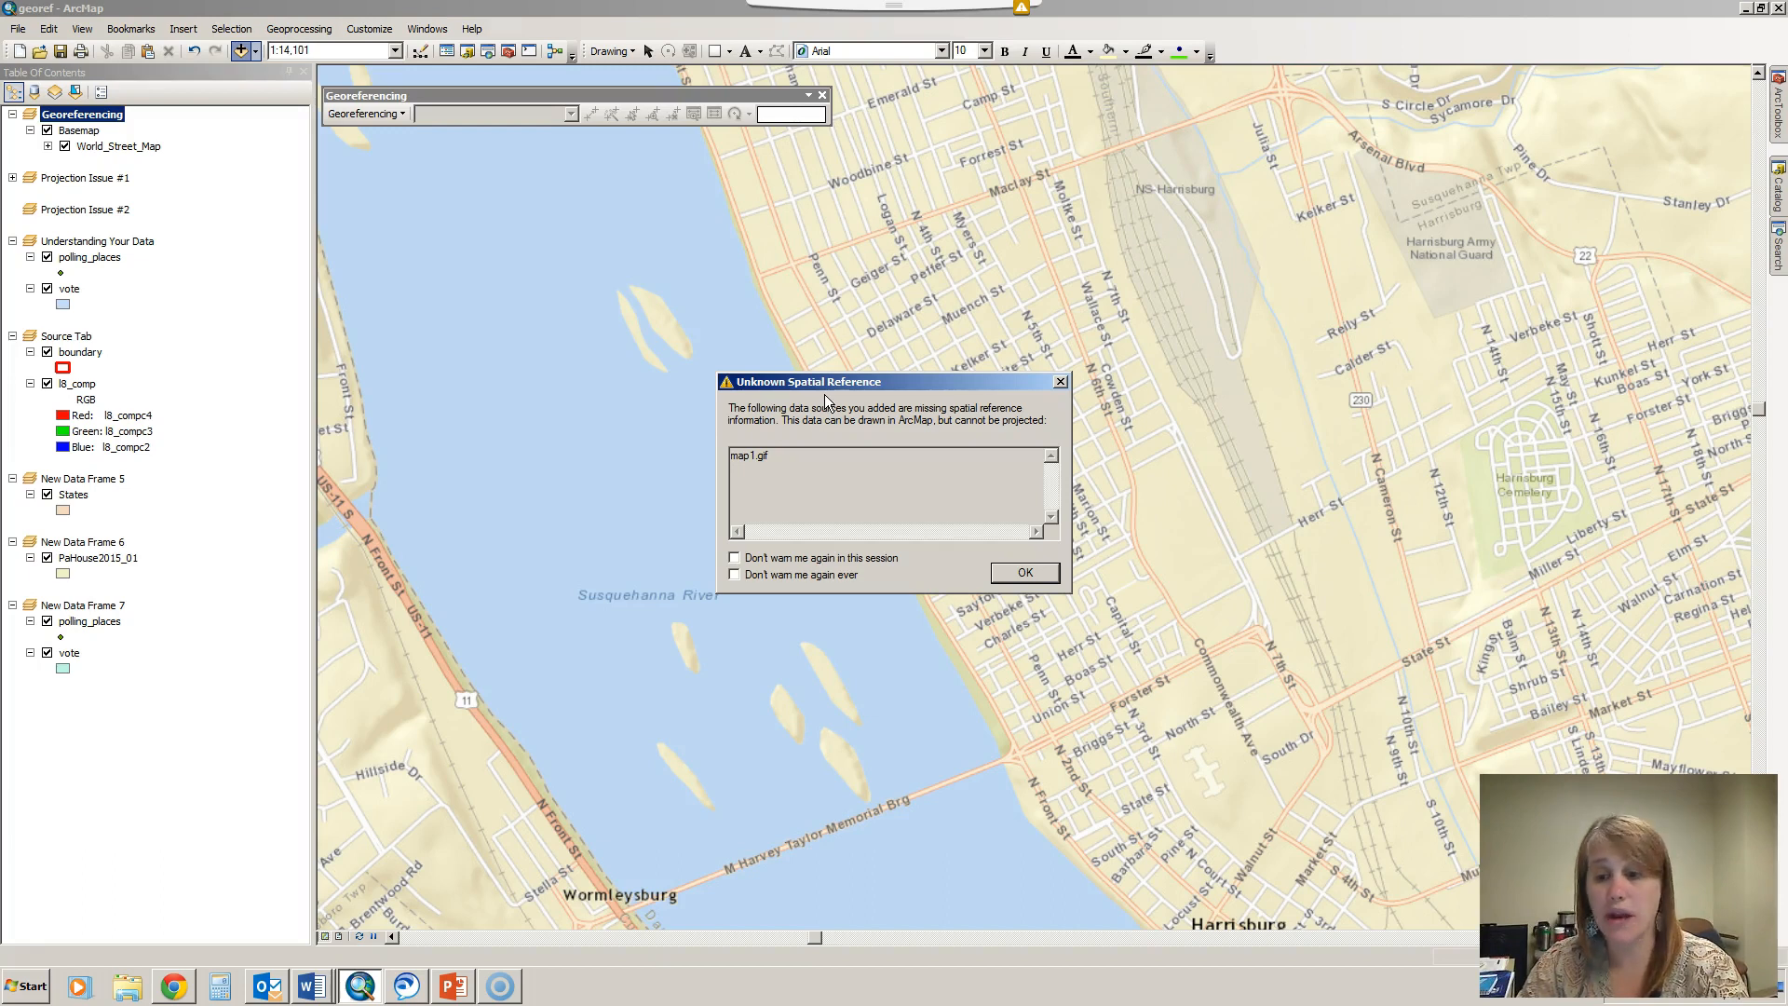
click(1027, 576)
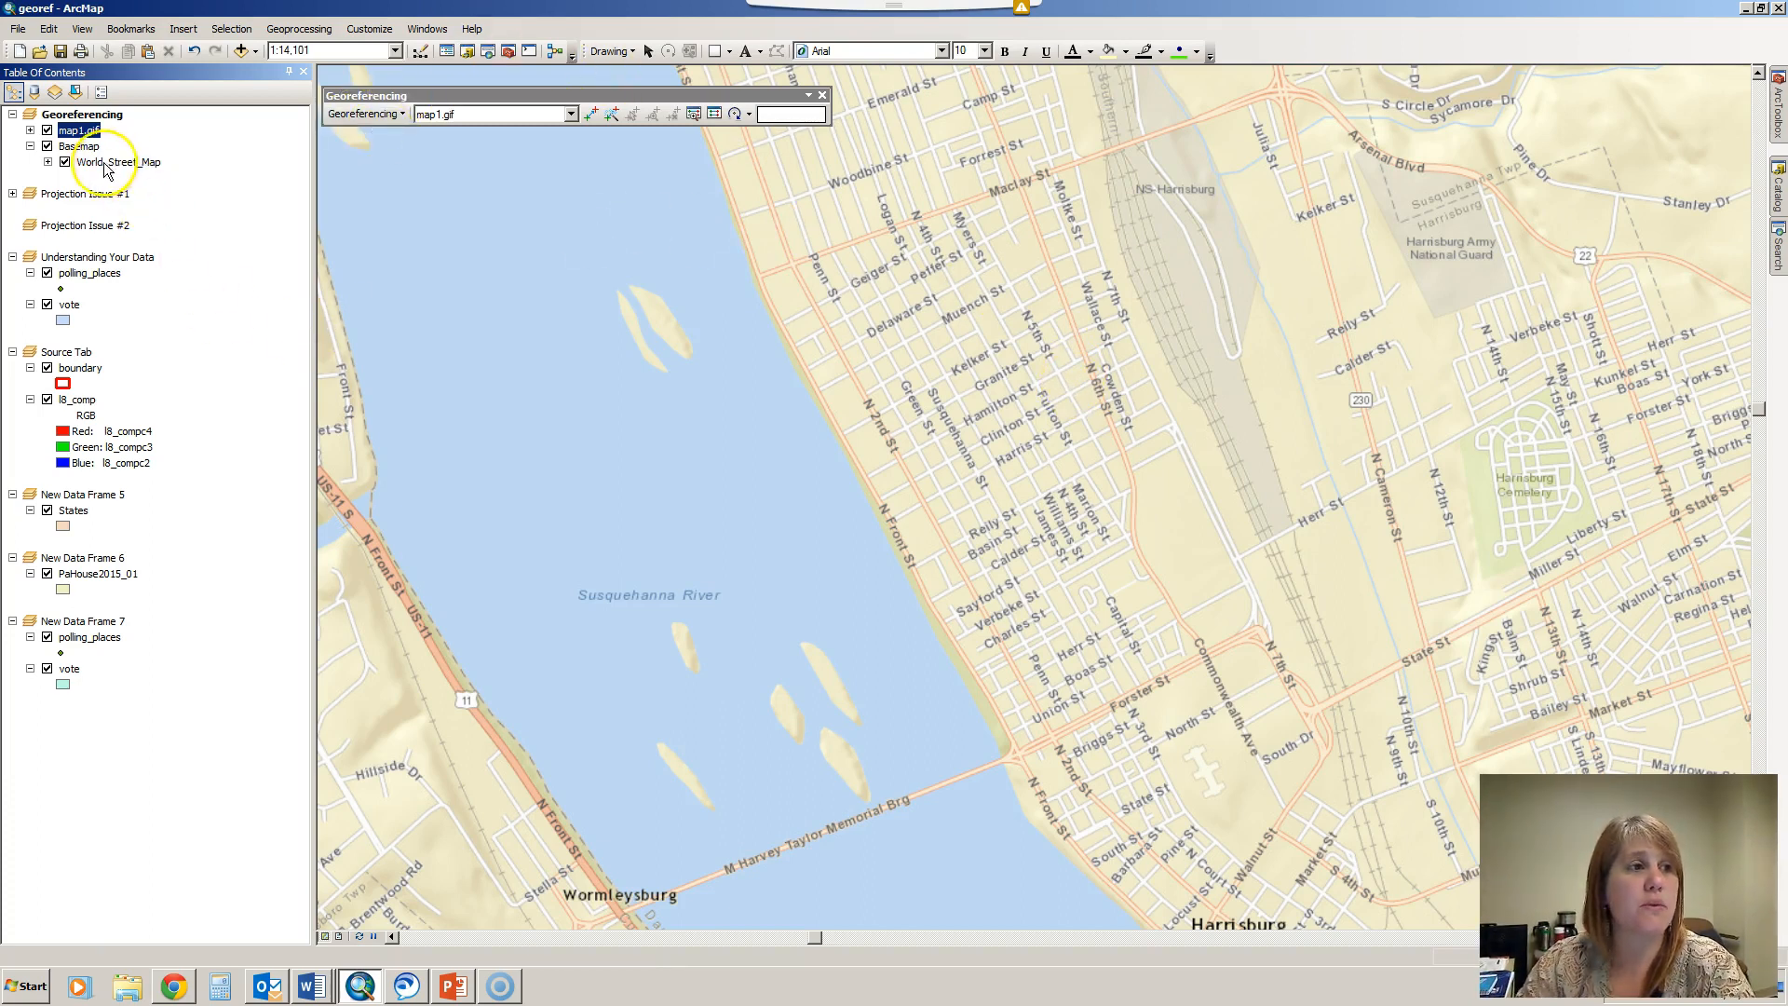
Fit the map1.gif georeferencing layer to the current display
right_click(86, 137)
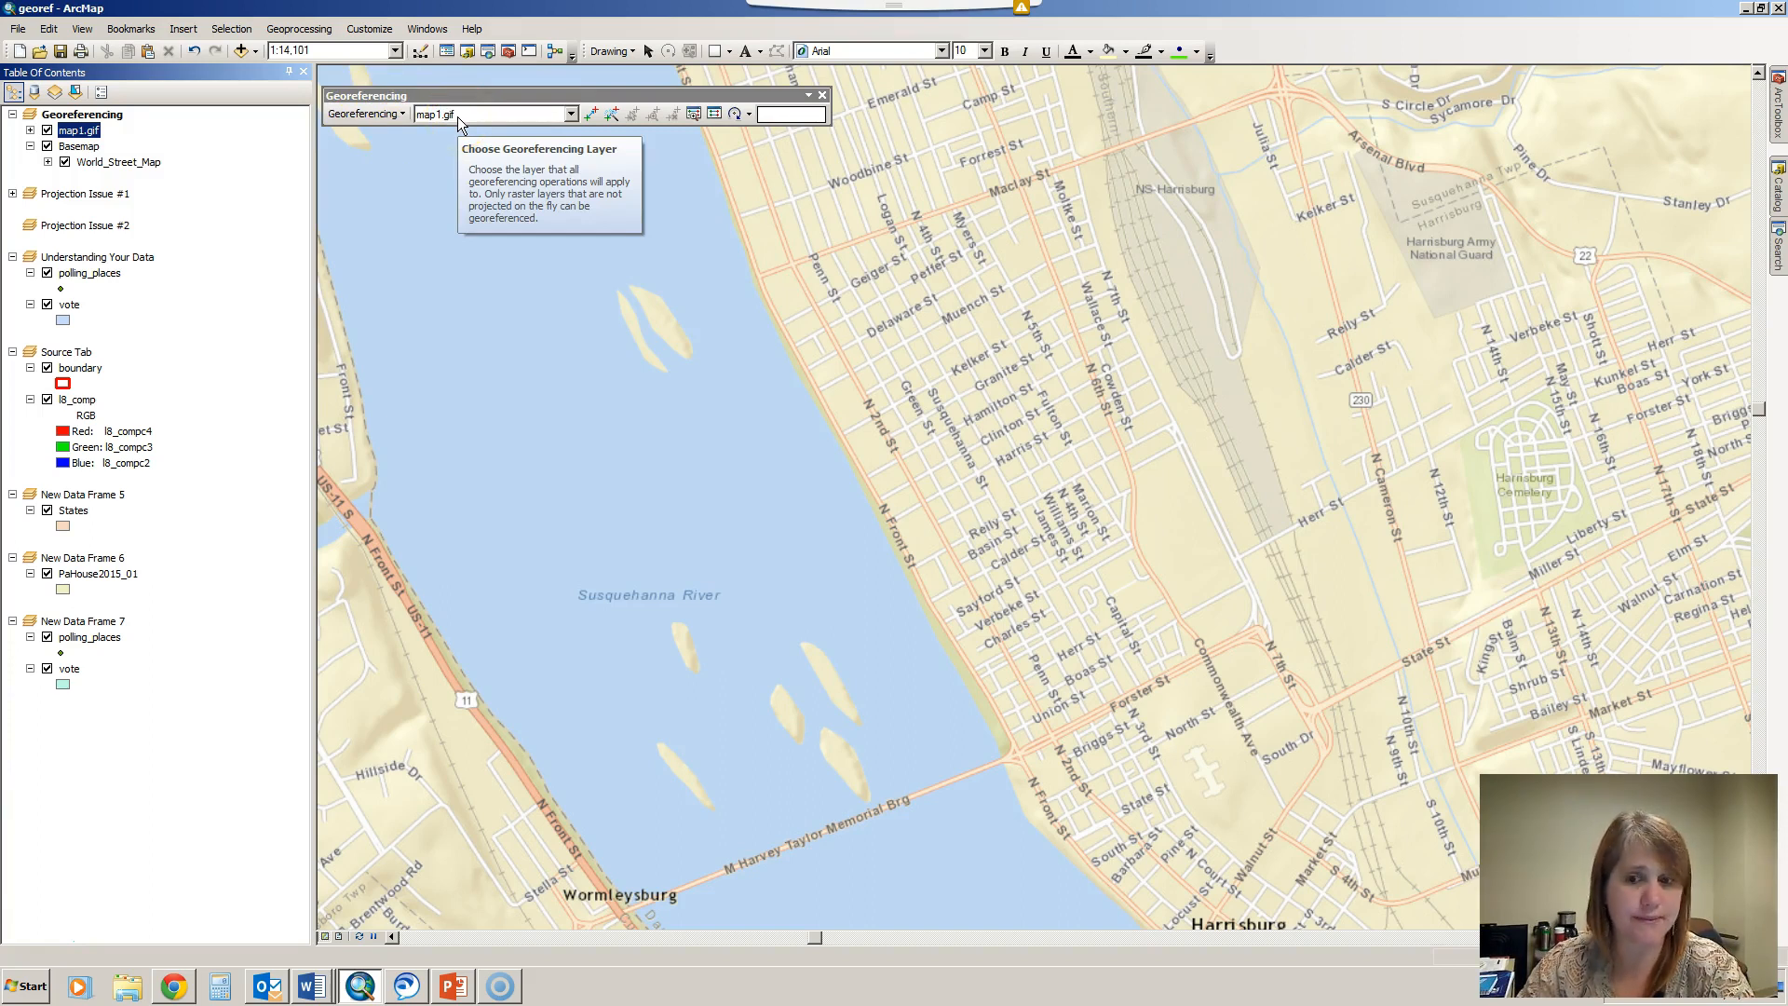
click(401, 114)
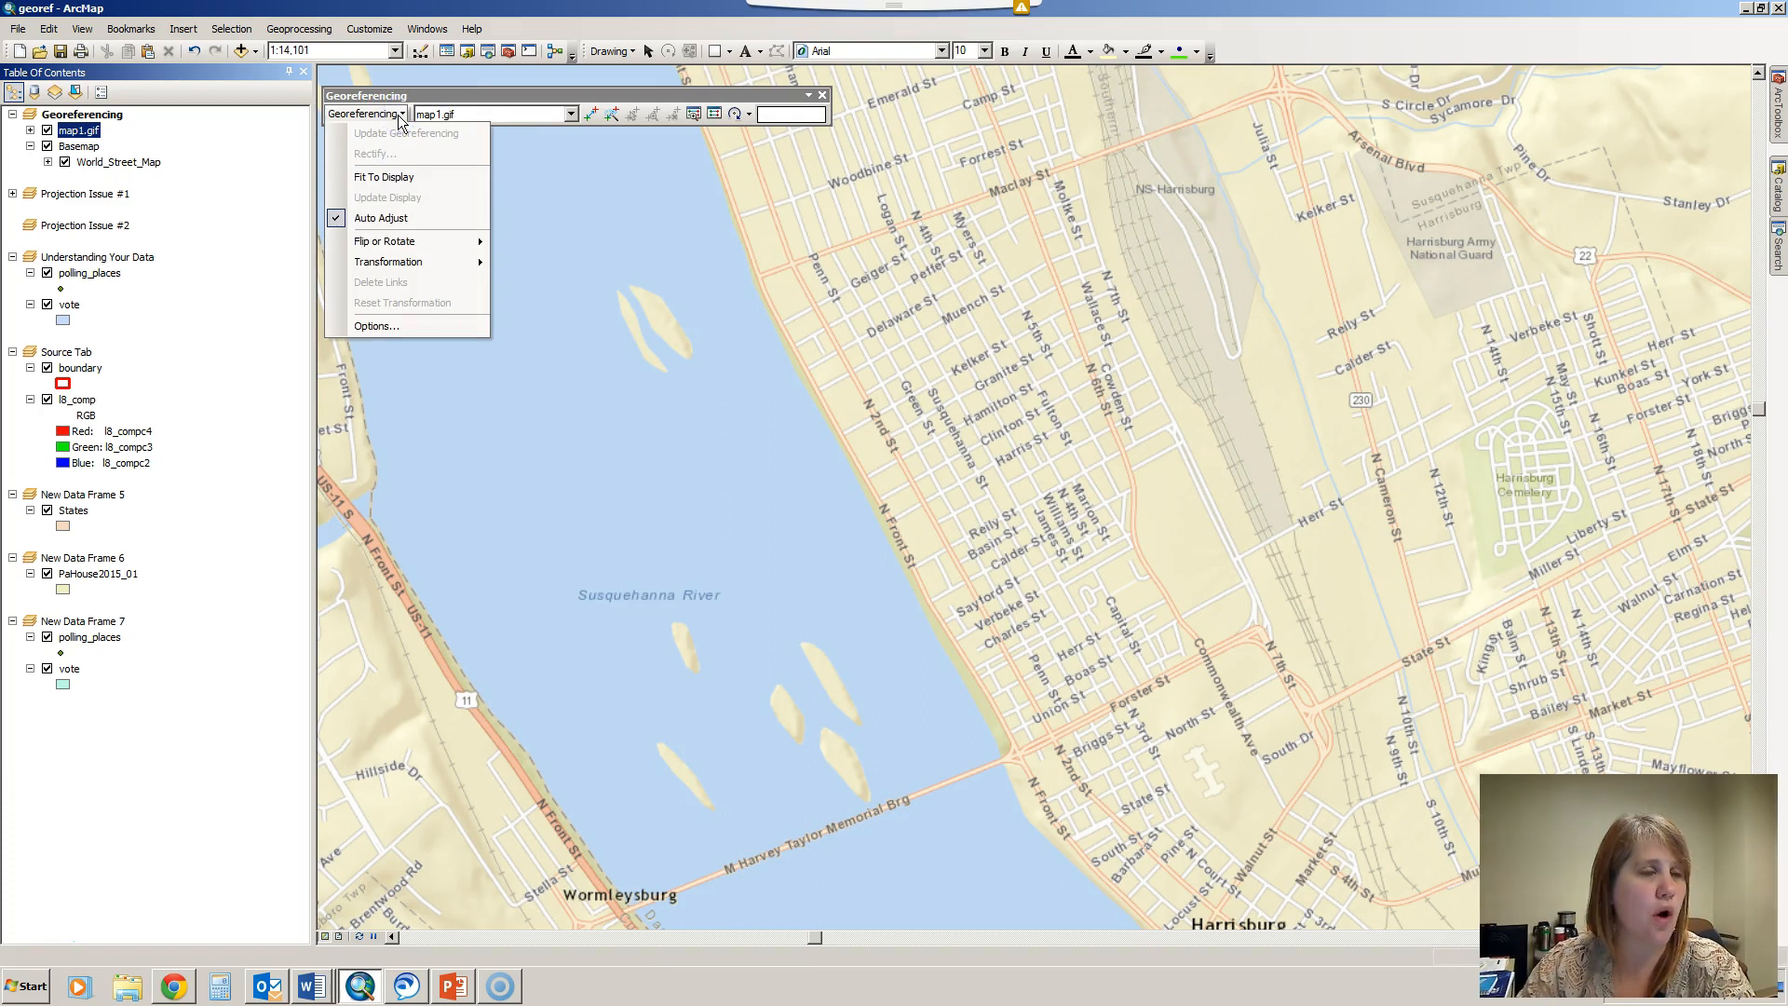
click(400, 177)
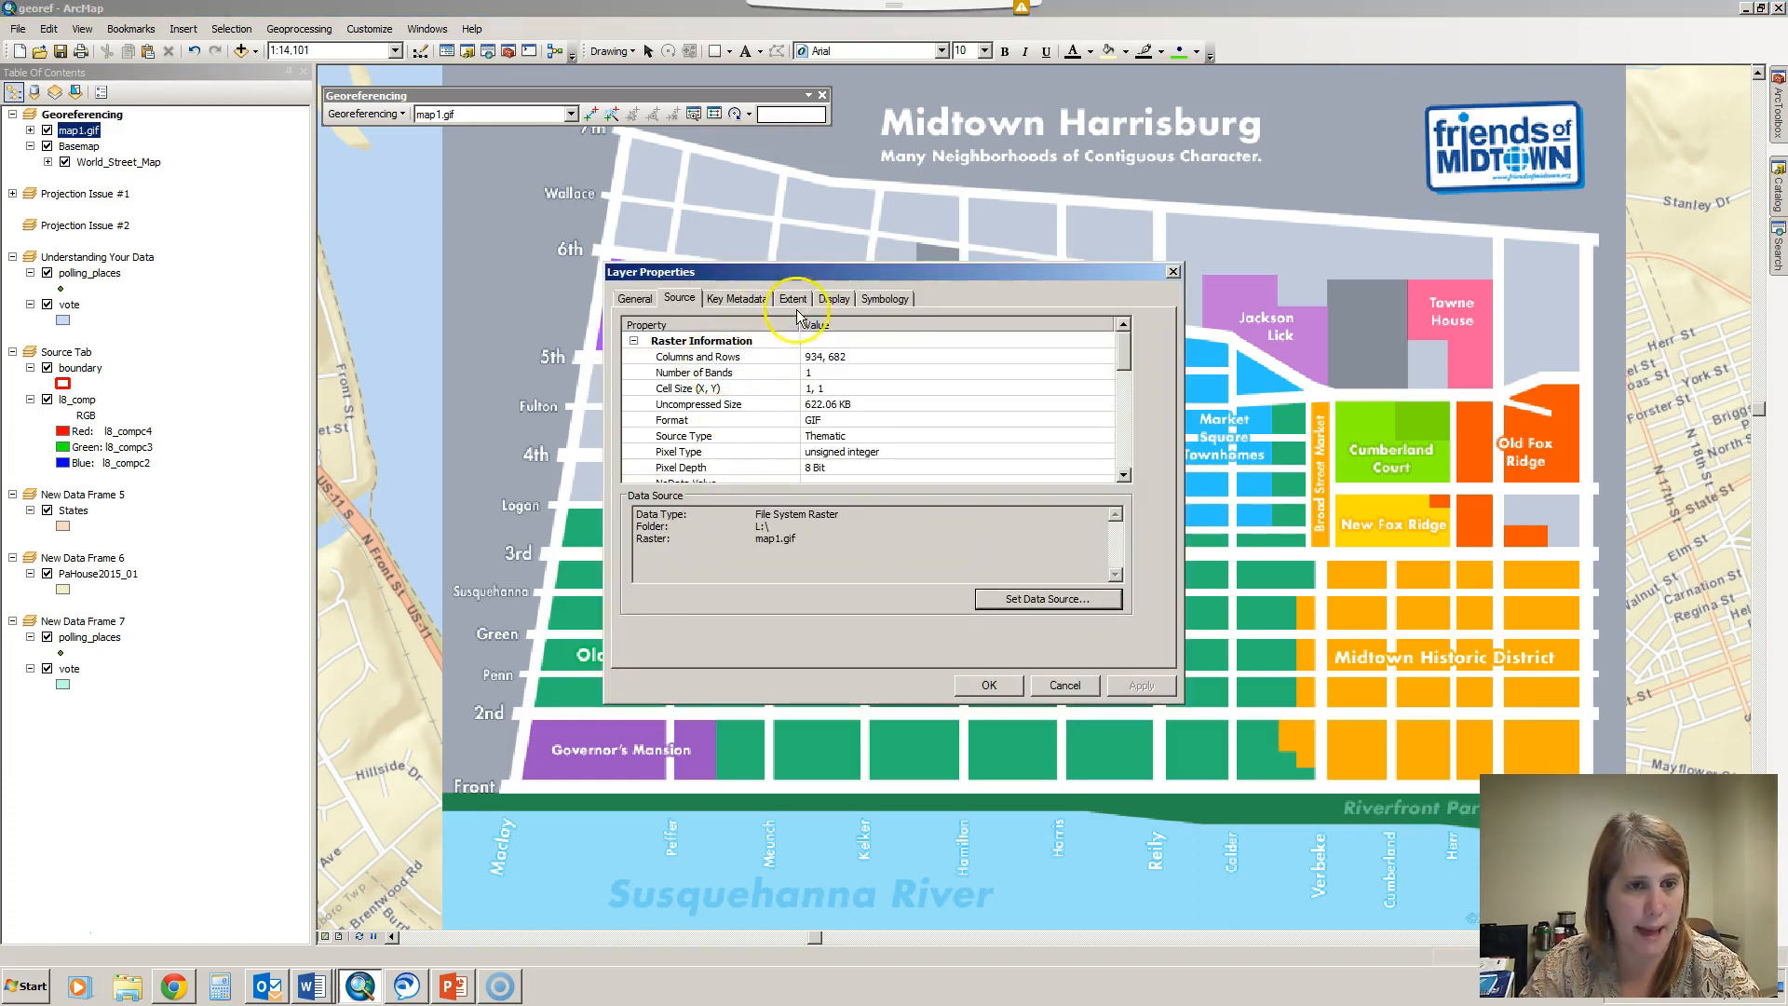
Apply 50% transparency to the map1.gif layer, and raise it to 60%
click(833, 298)
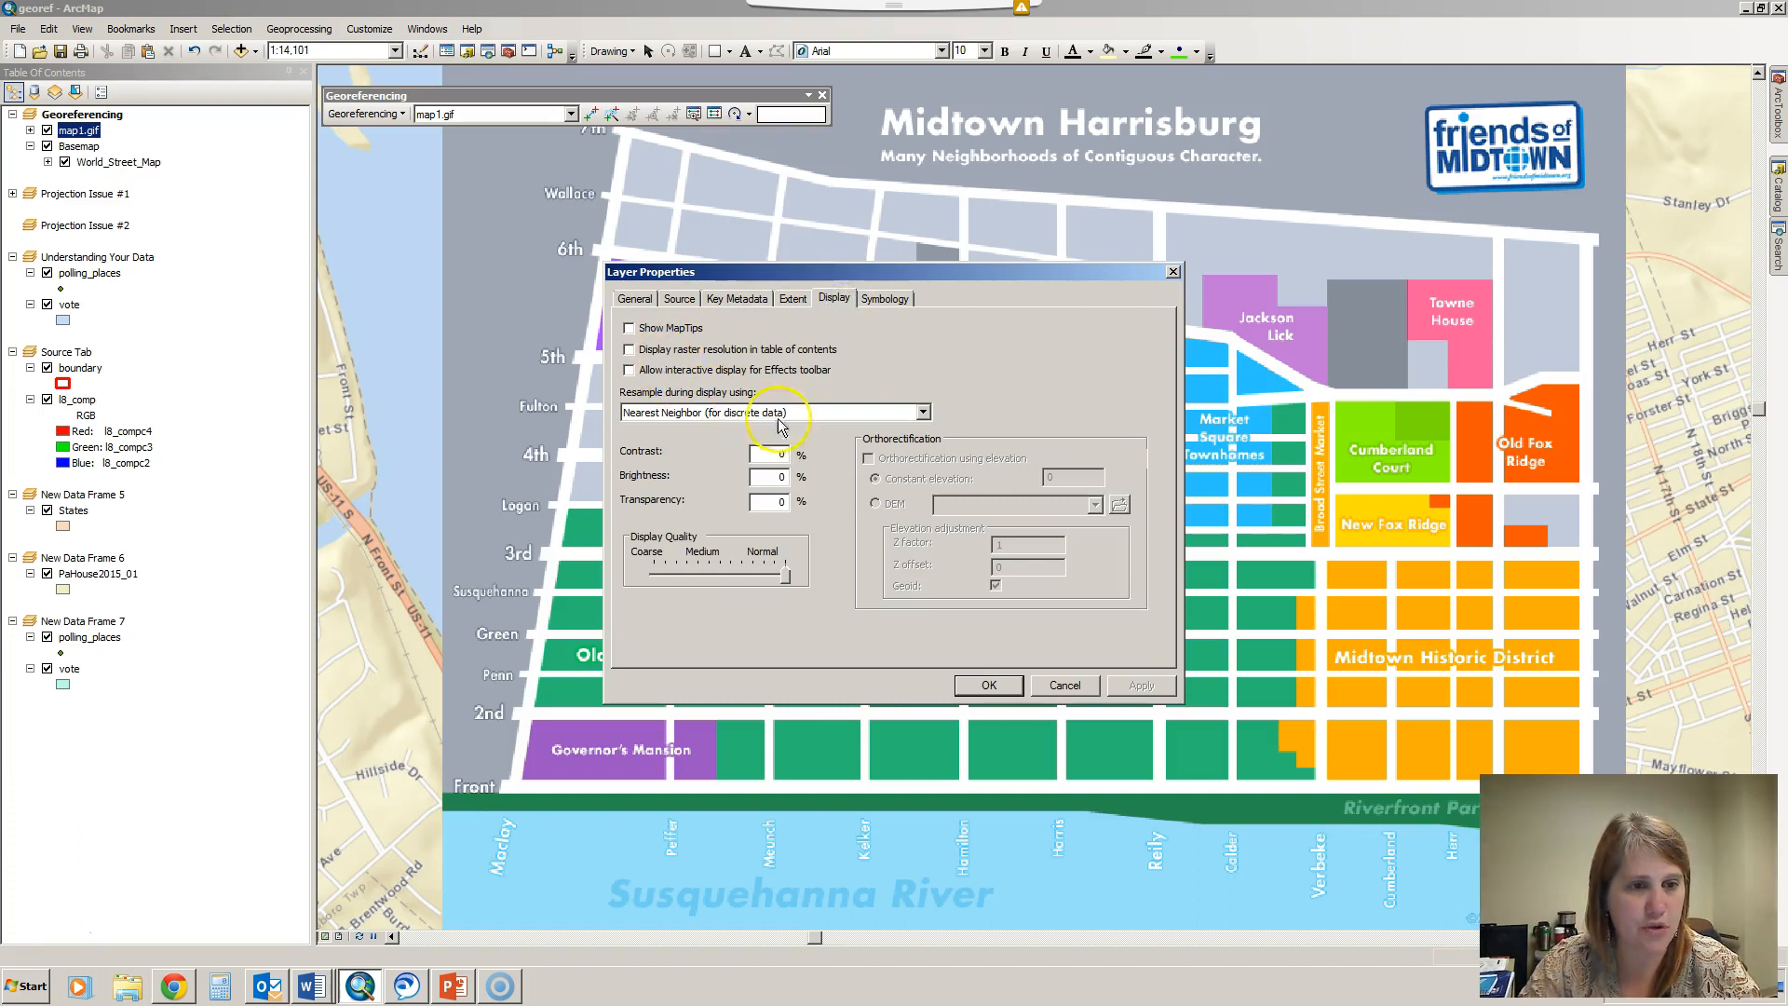
drag(767, 502, 818, 500)
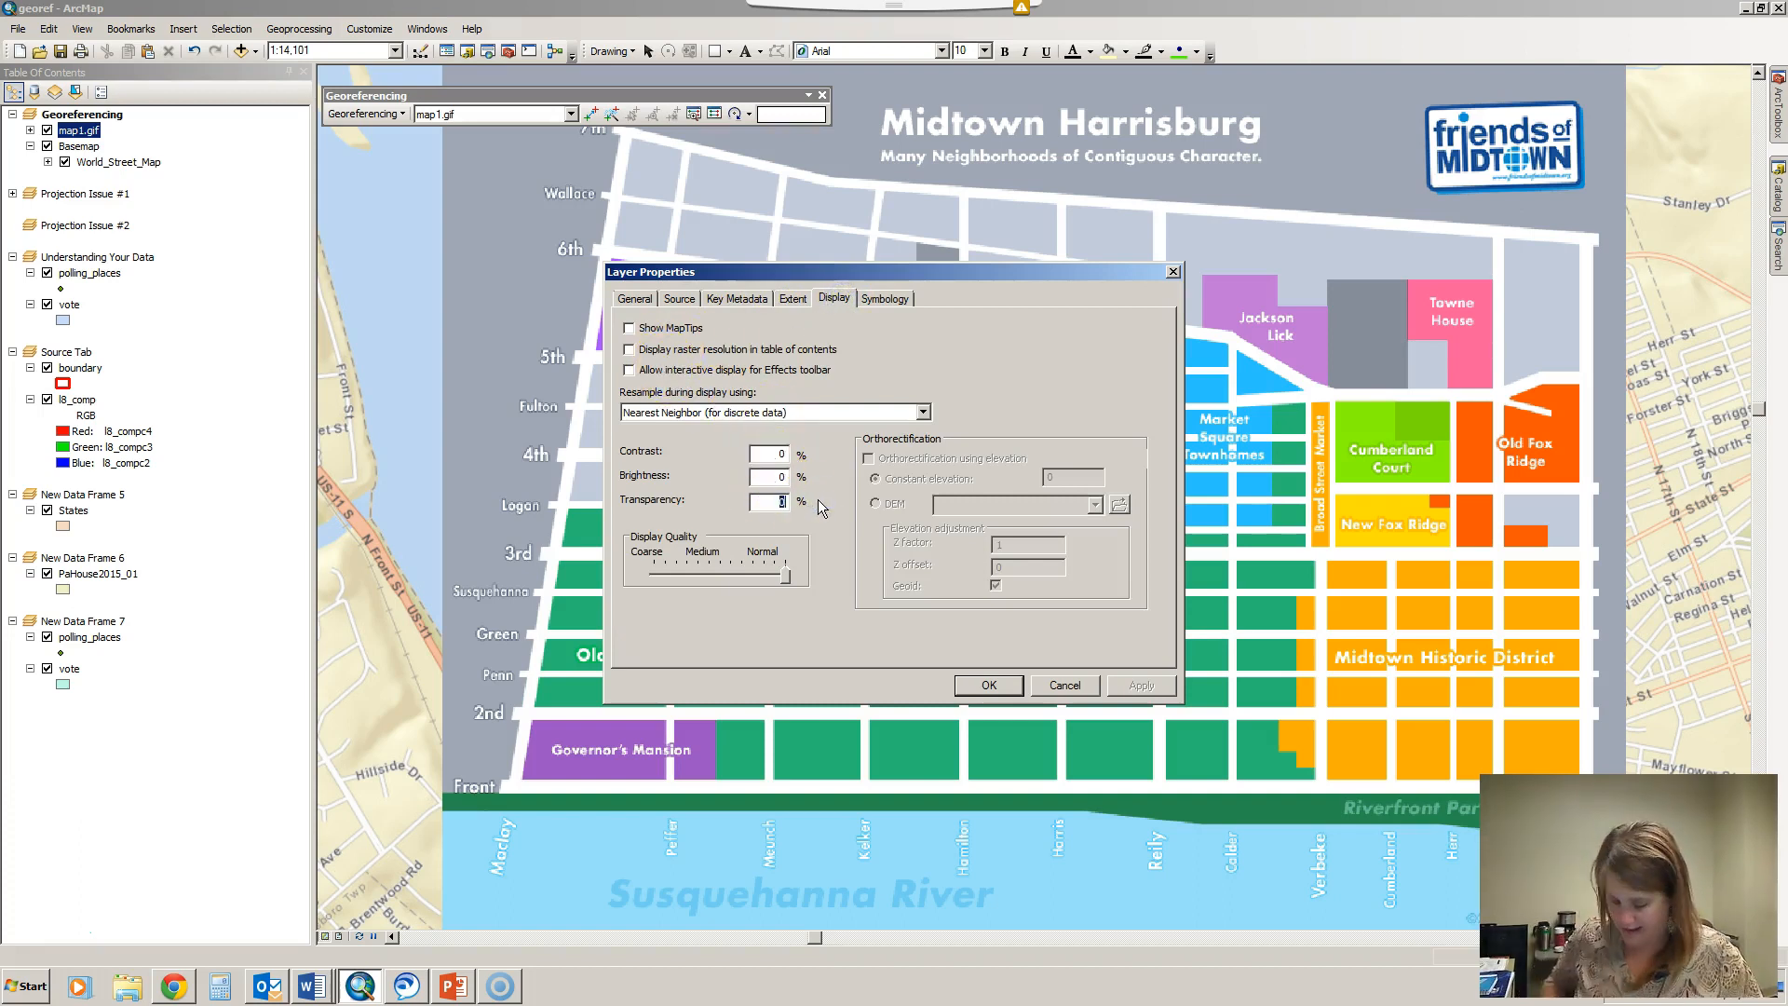
text(50)
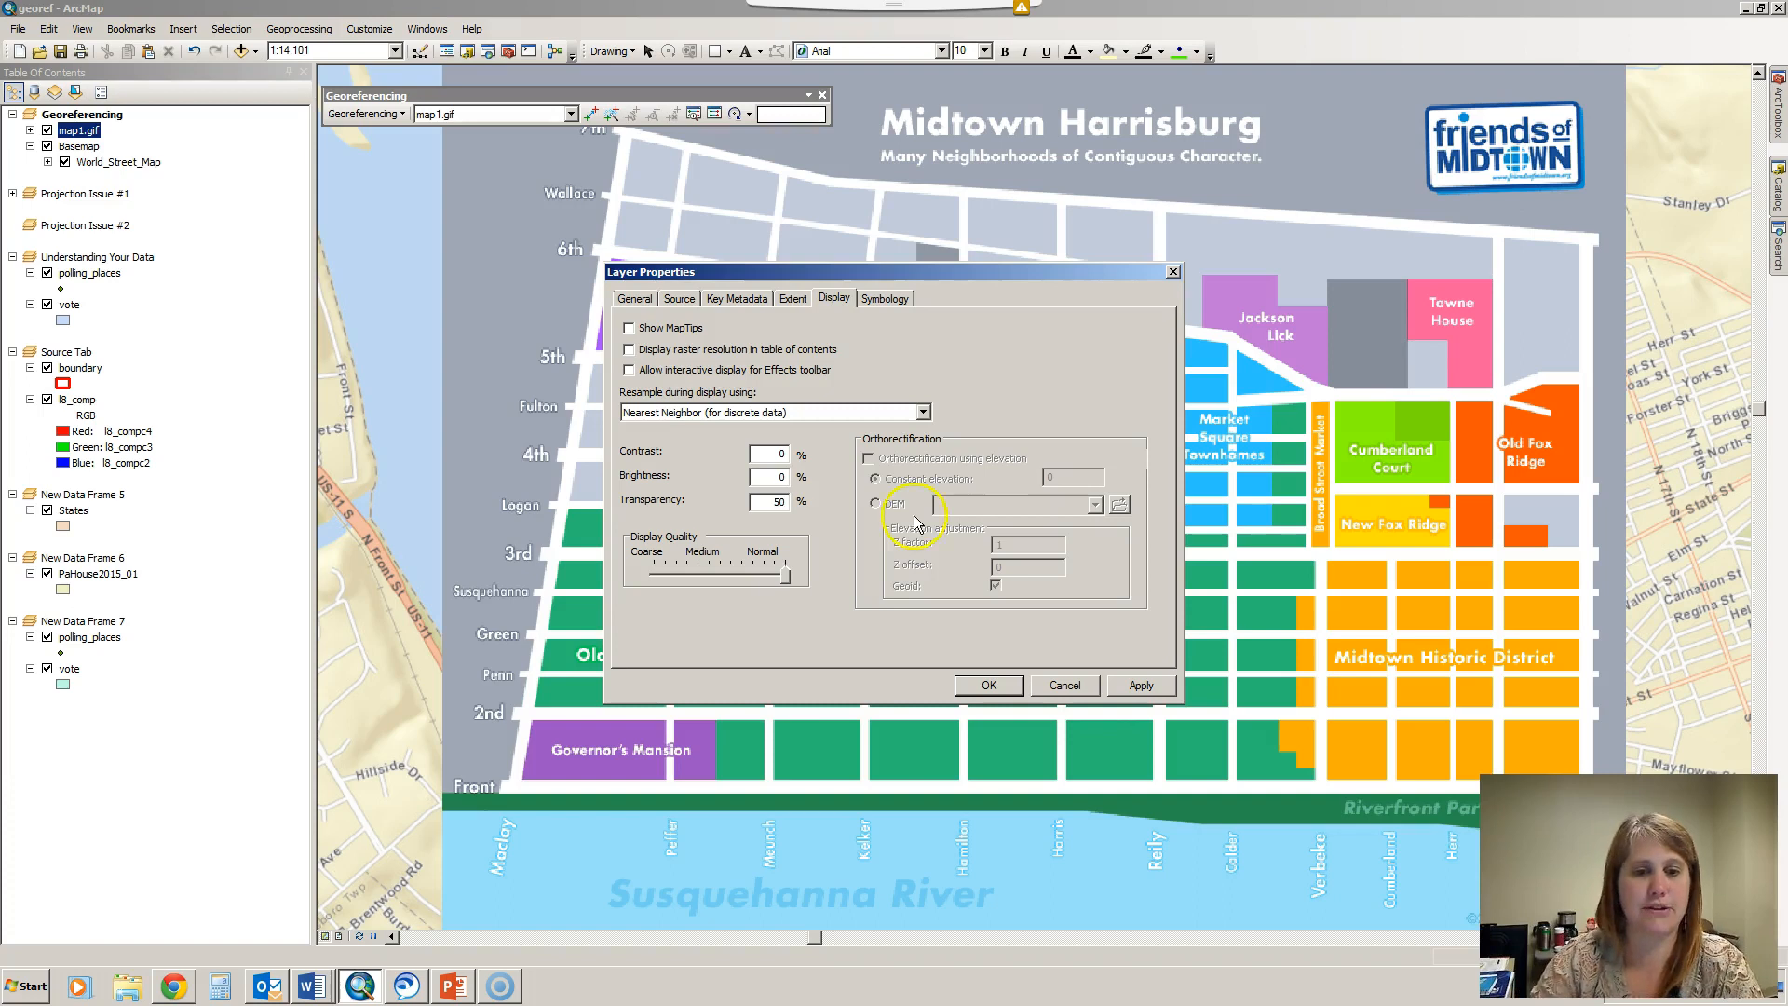
click(1140, 687)
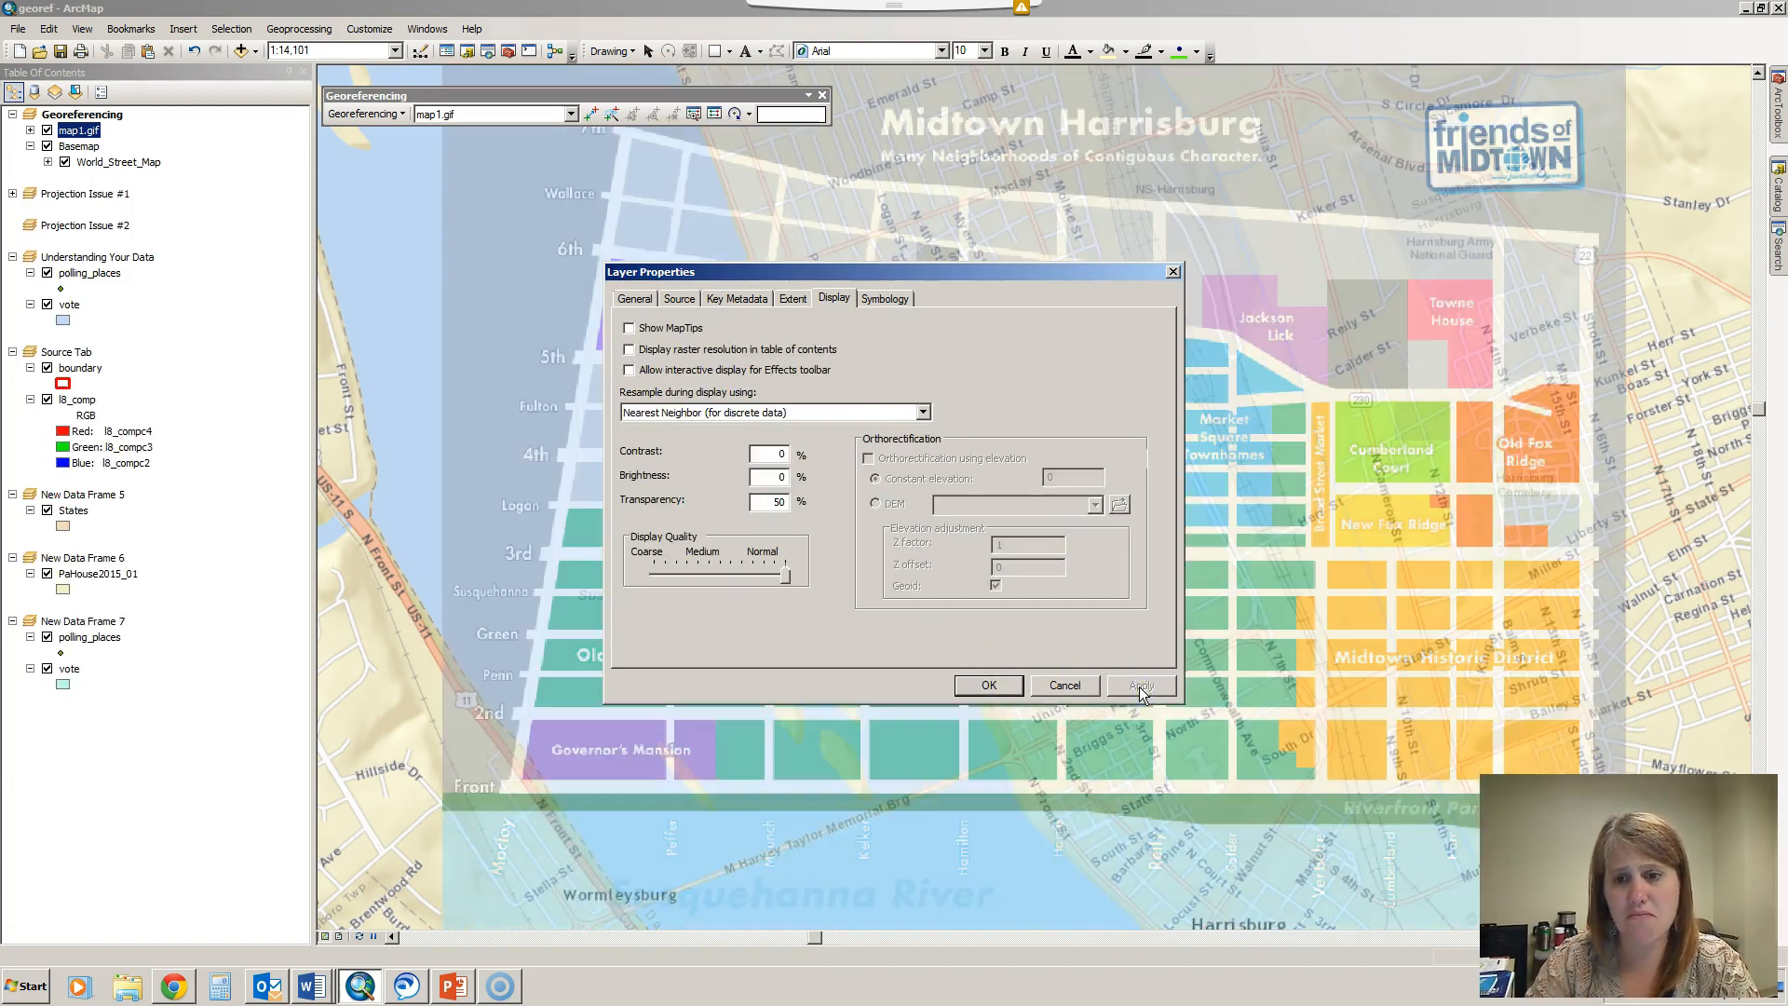
double_click(788, 501)
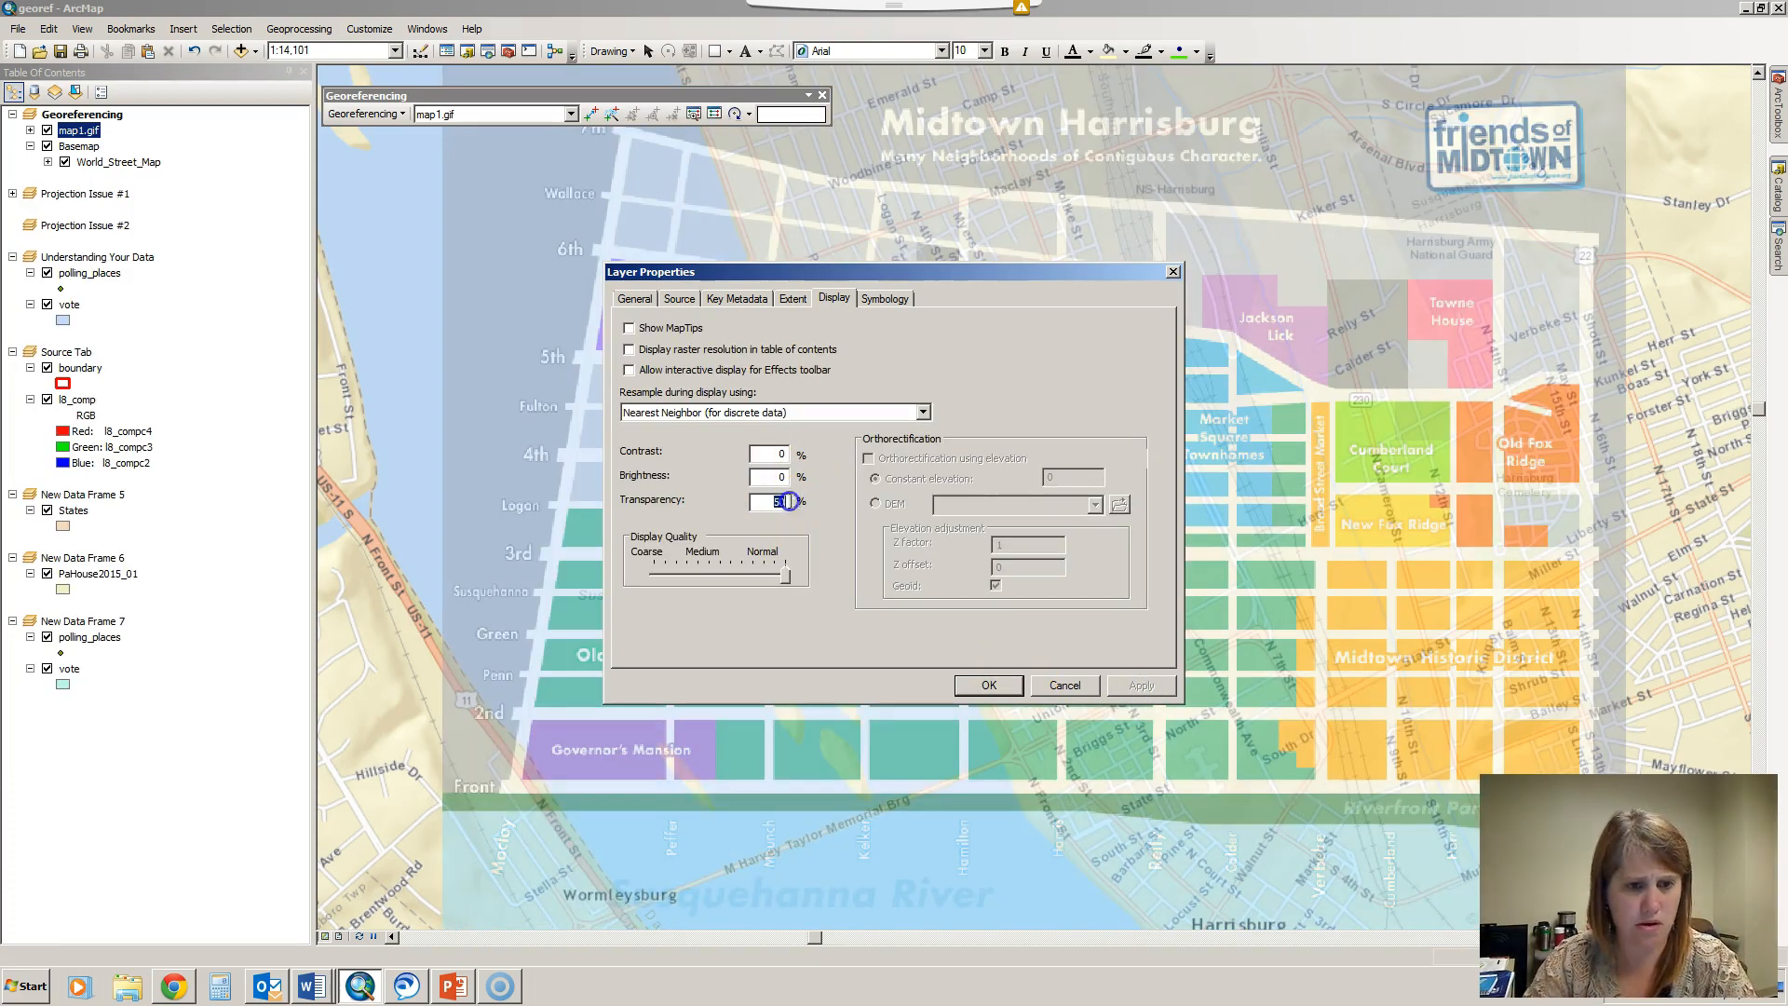
text(60)
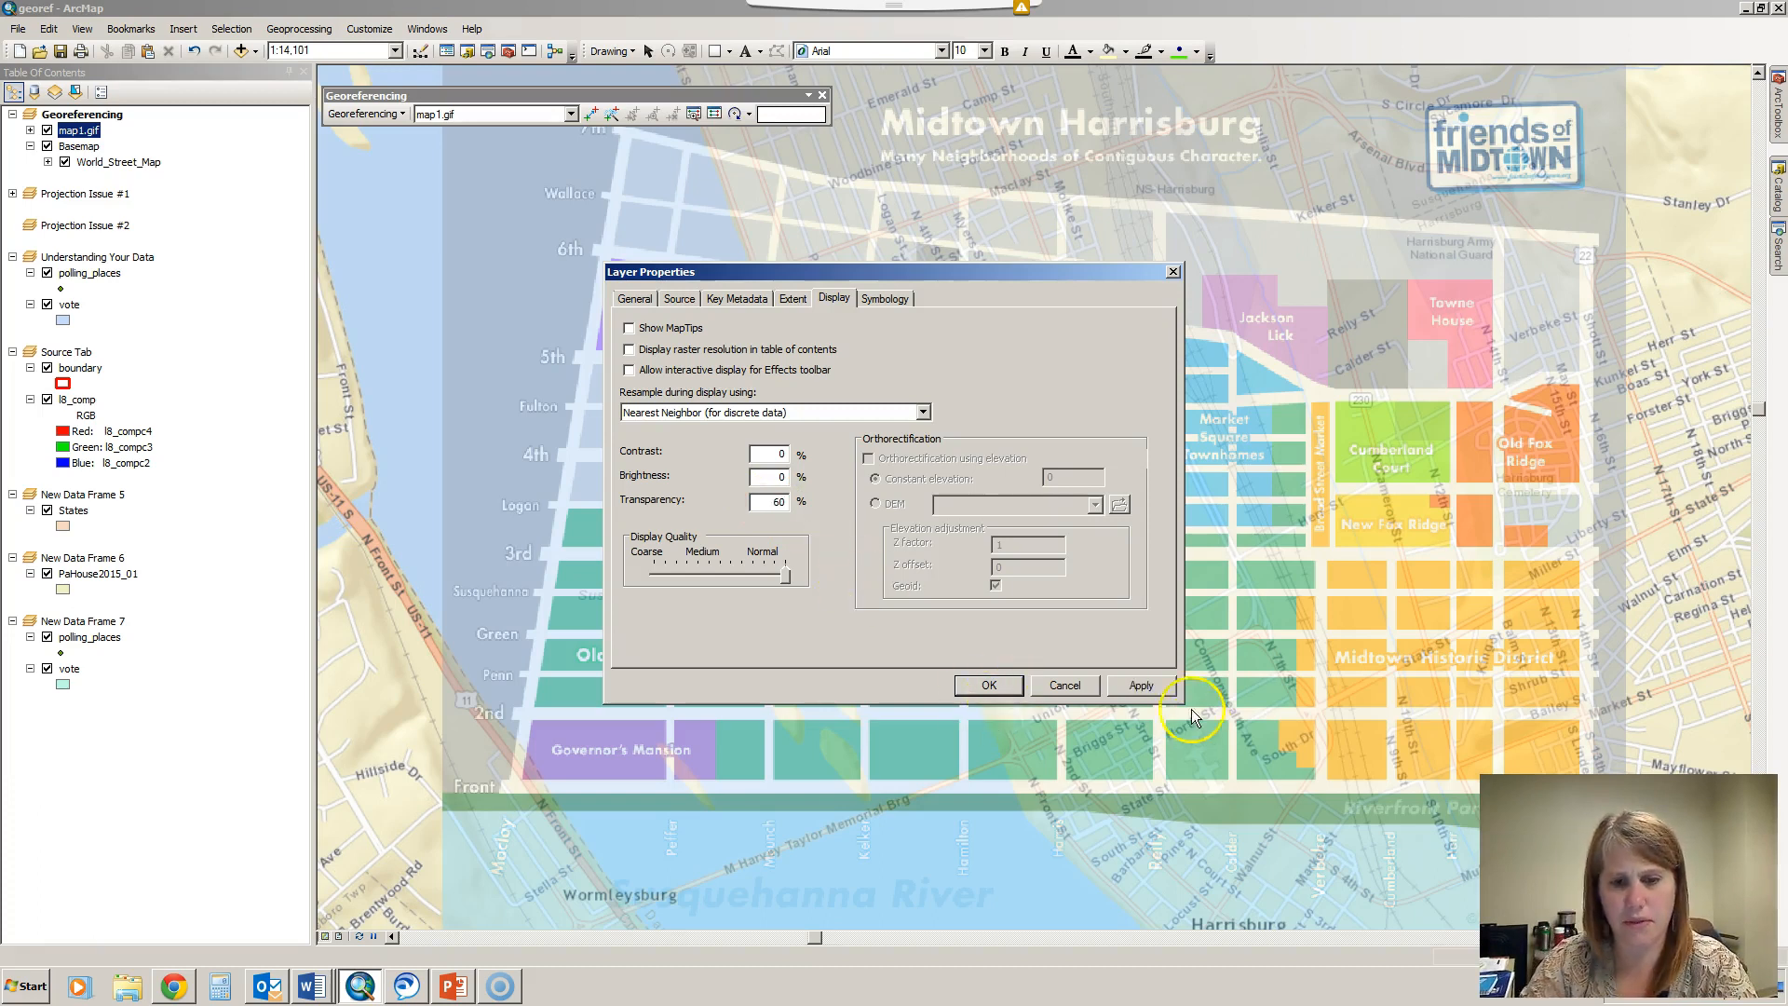
click(1158, 688)
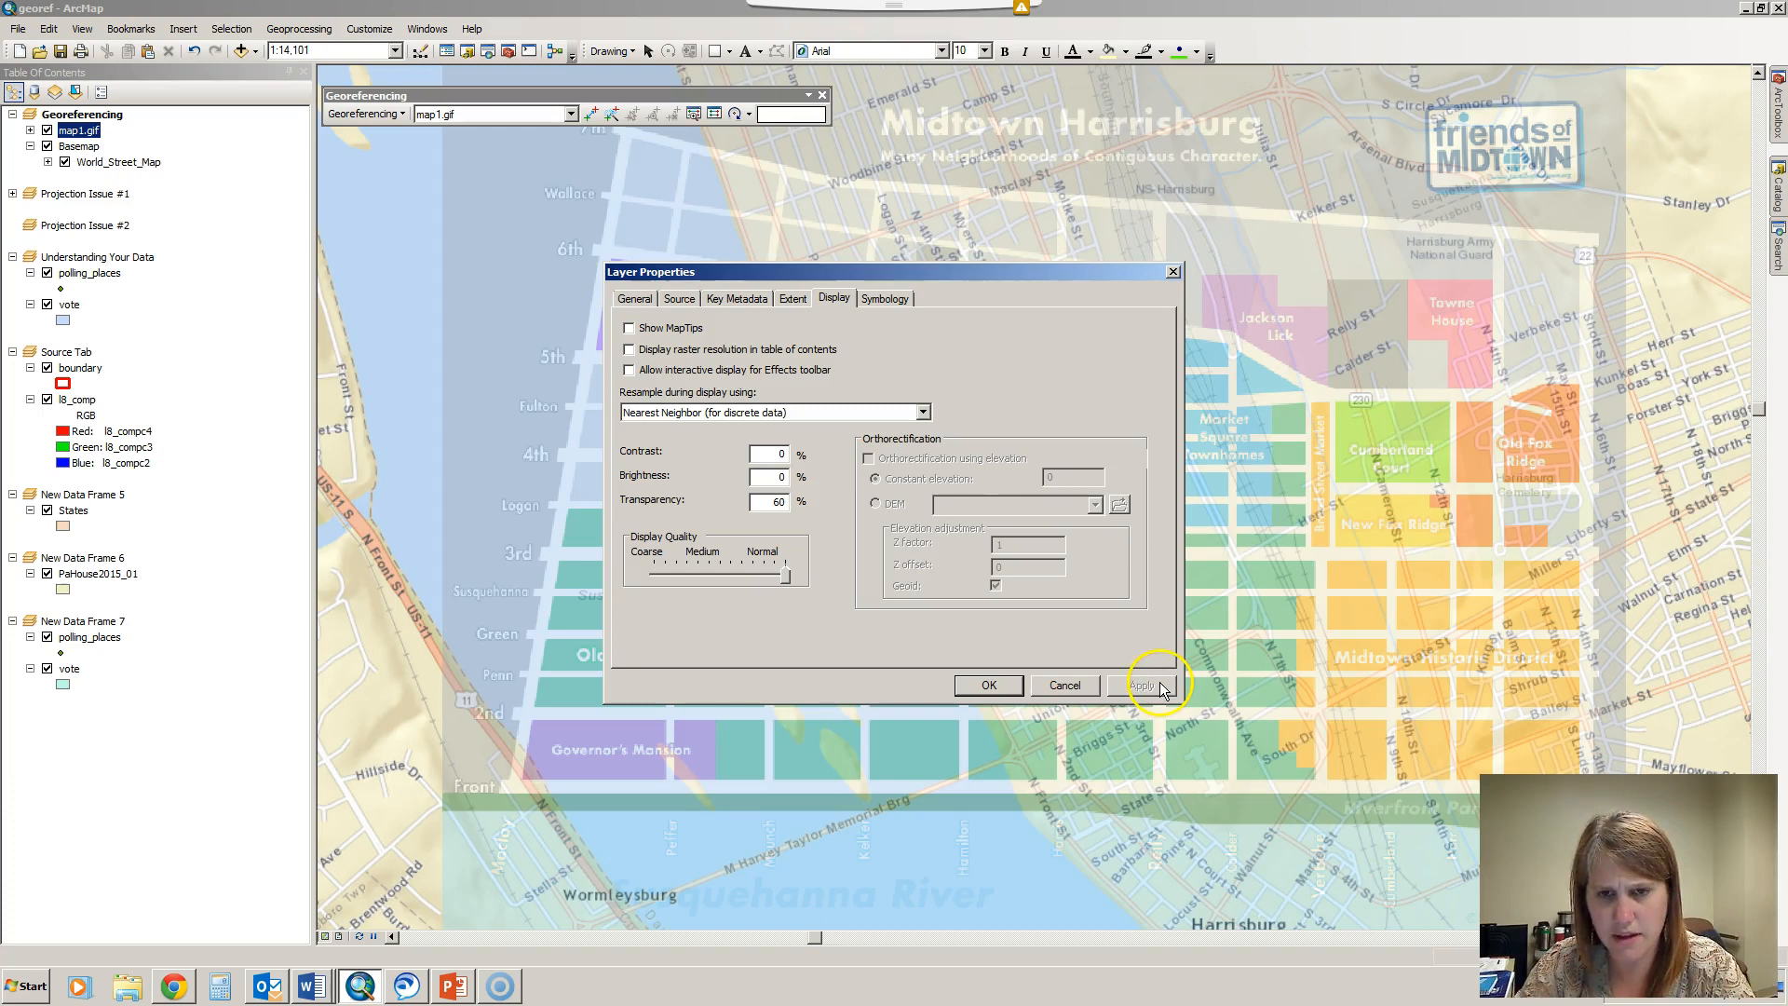
click(1011, 687)
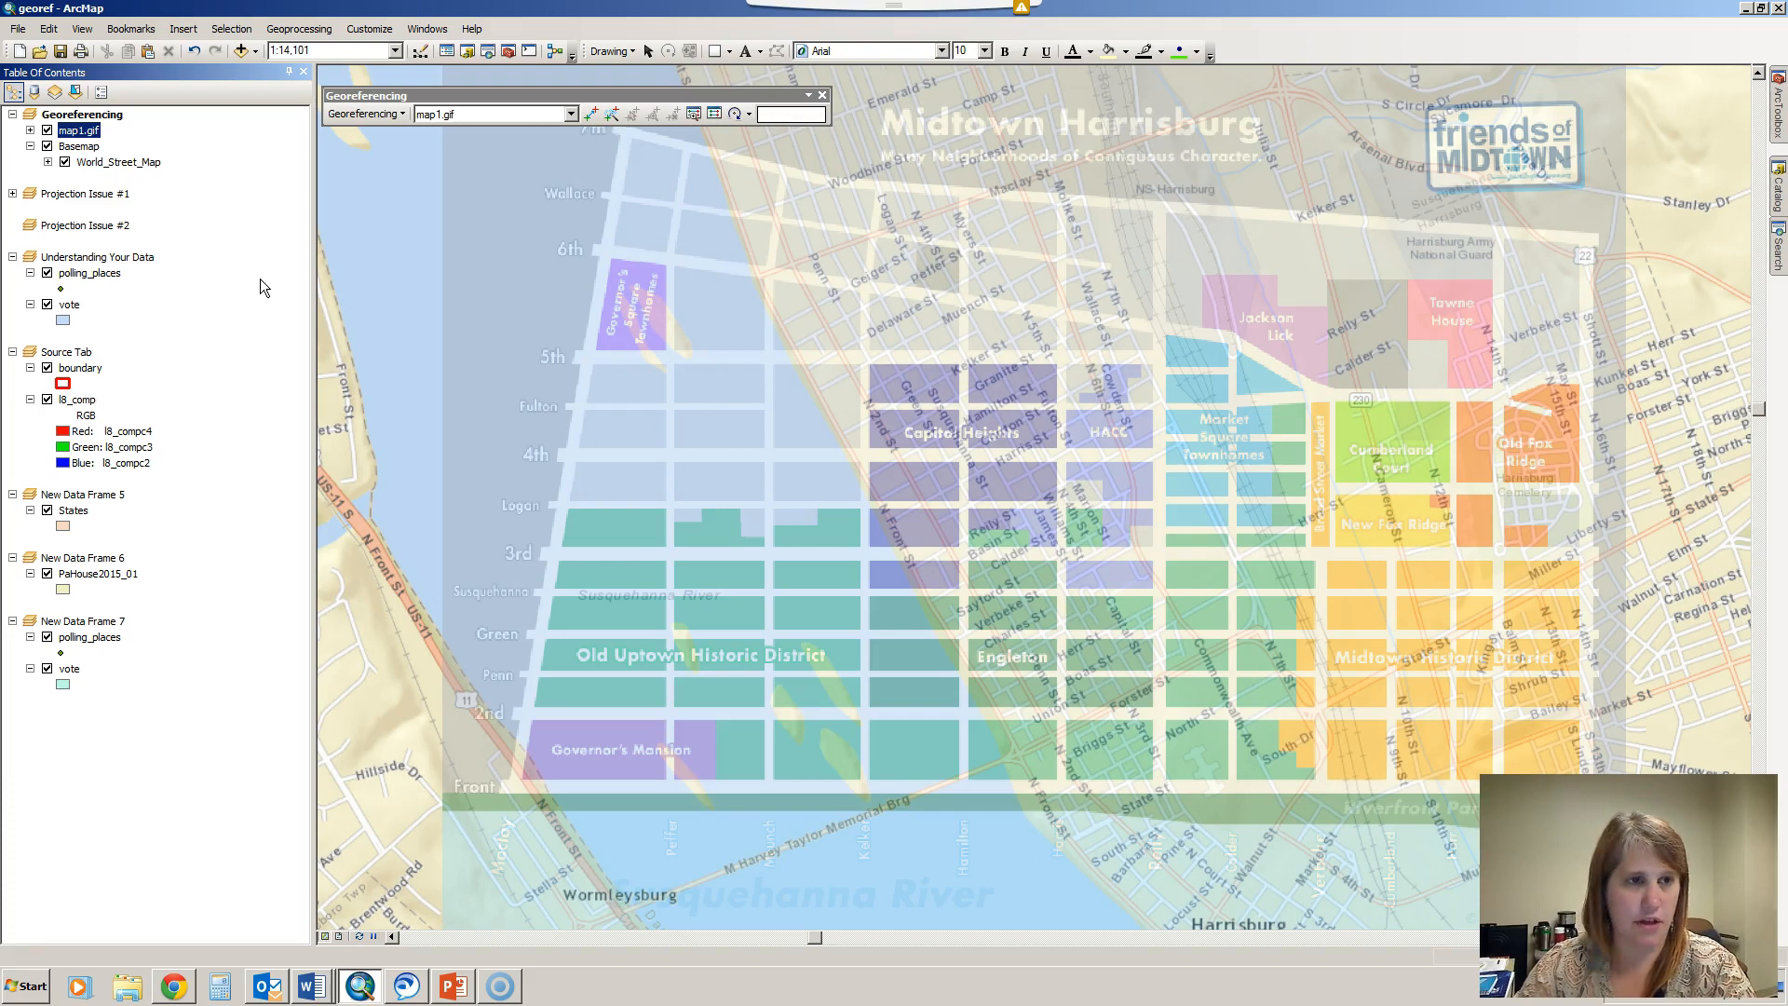
Start a control point at the Front and Maclay corner of the Midtown map image and hide the map1.gif layer
click(593, 115)
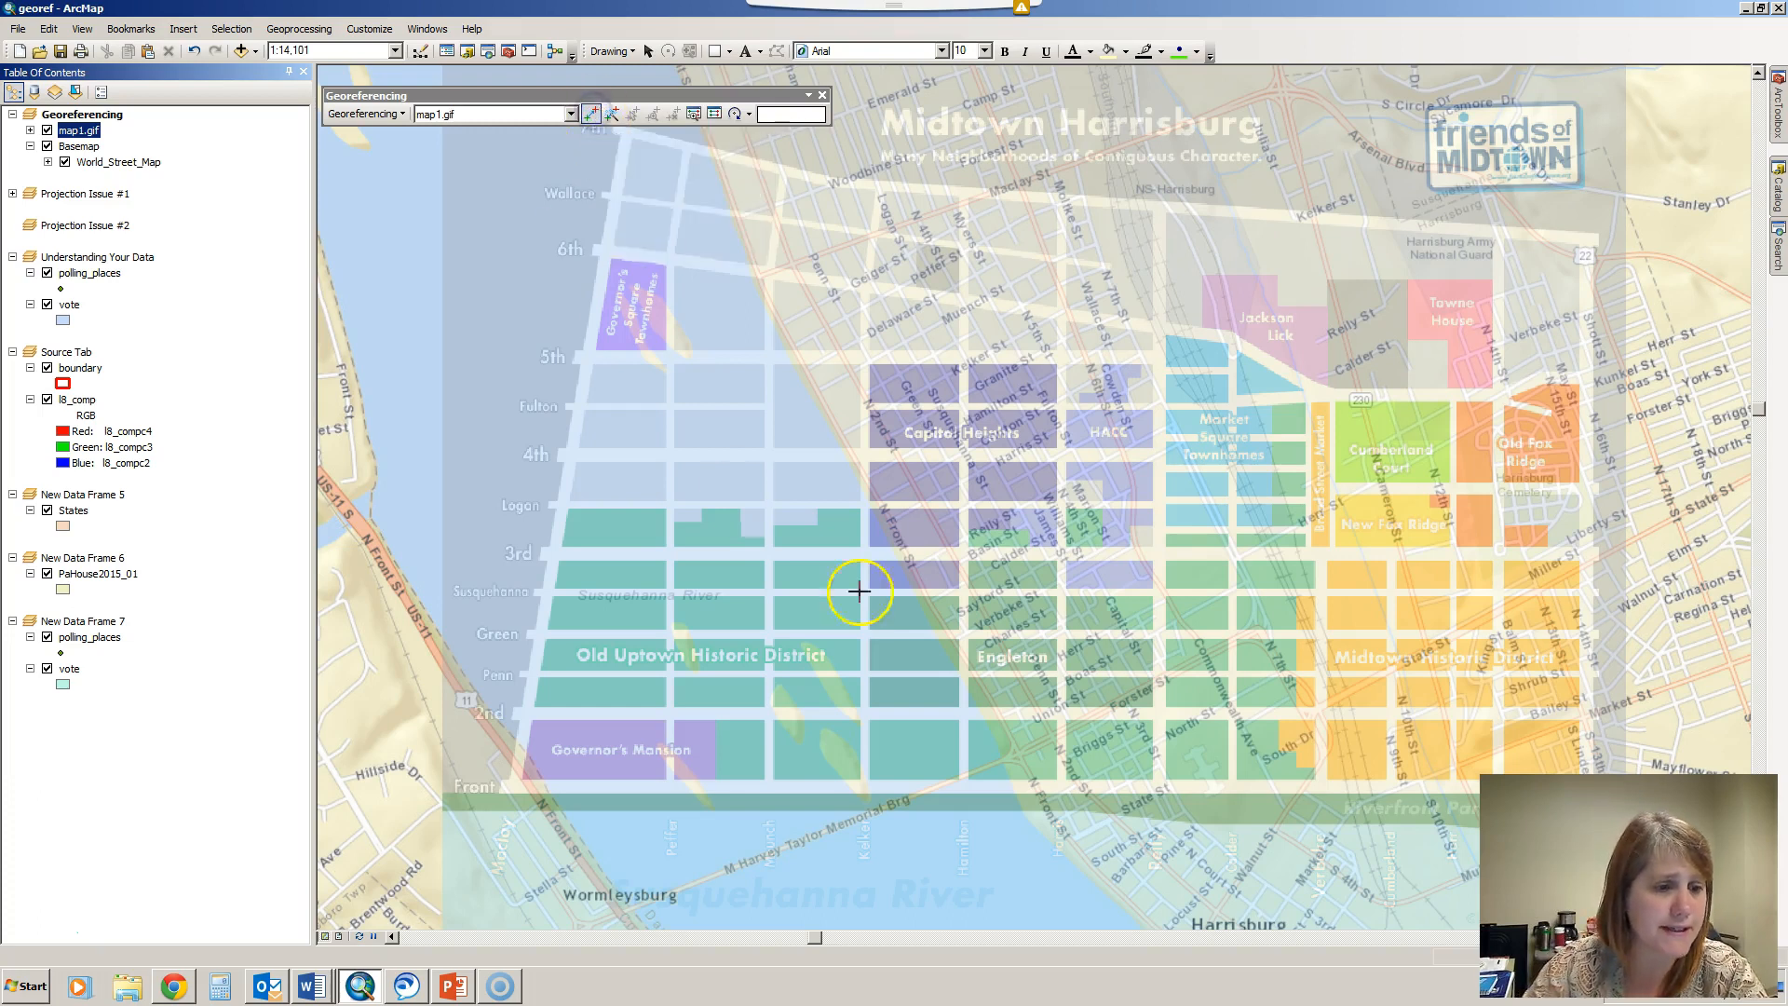
click(744, 868)
click(516, 785)
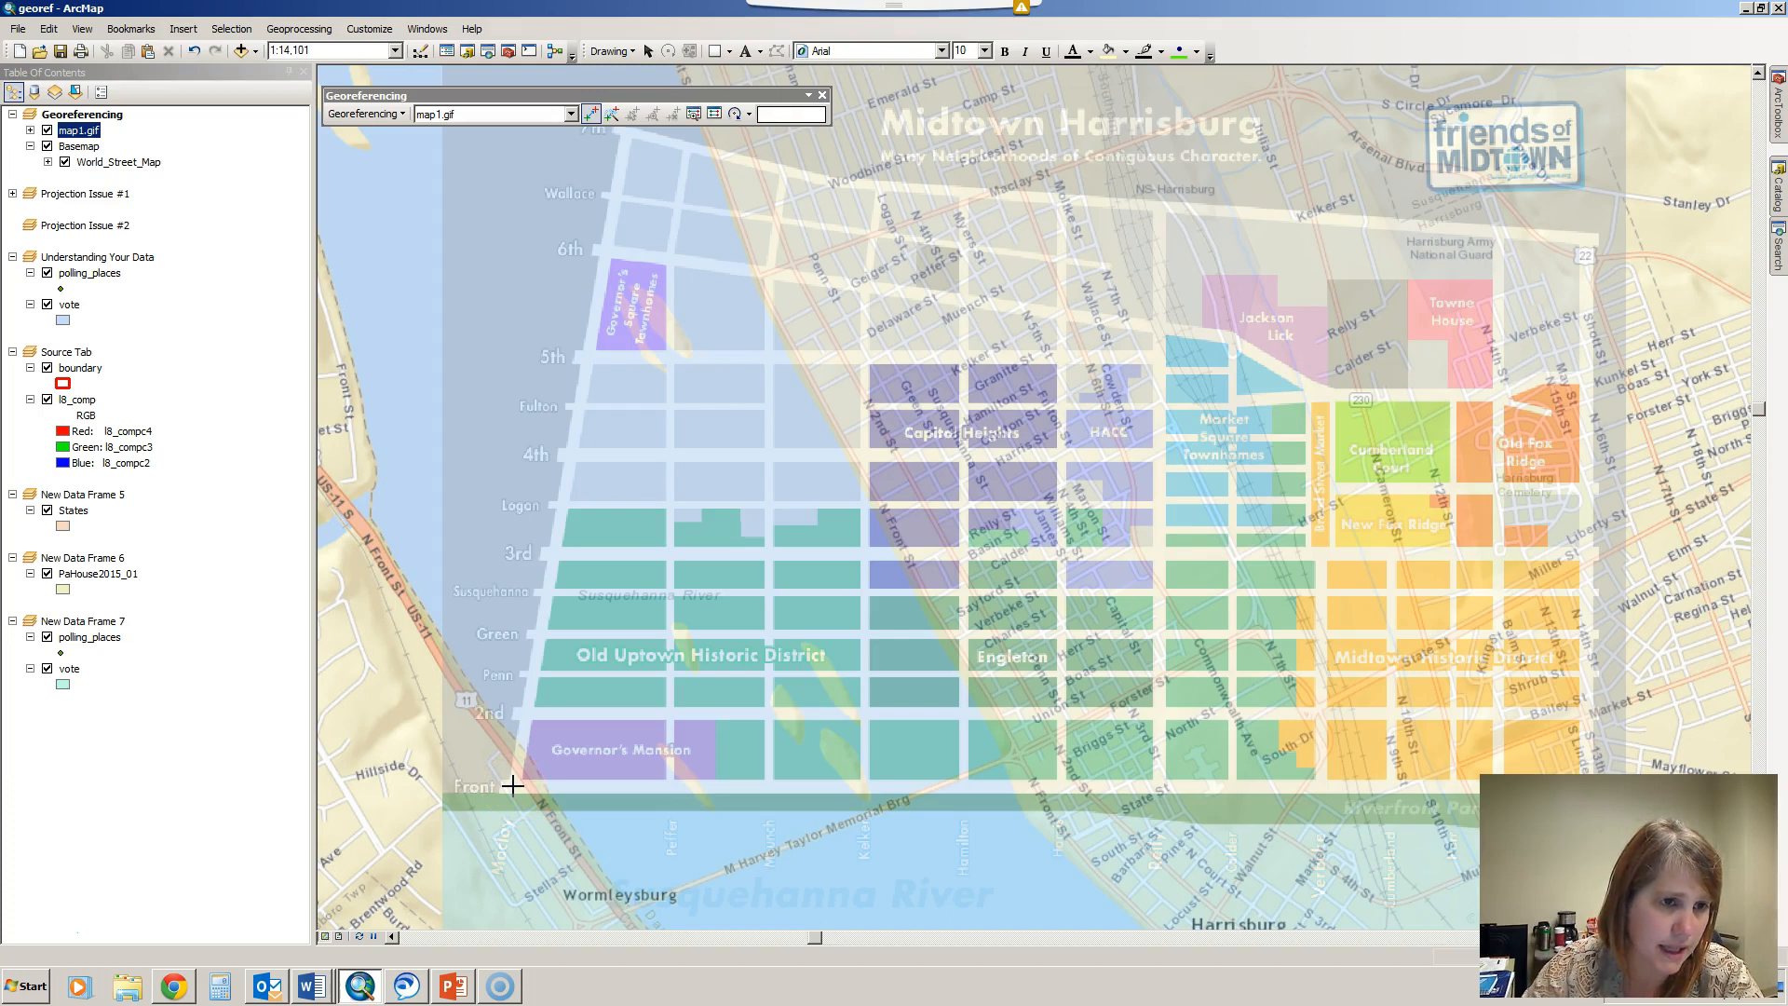
click(513, 786)
click(846, 323)
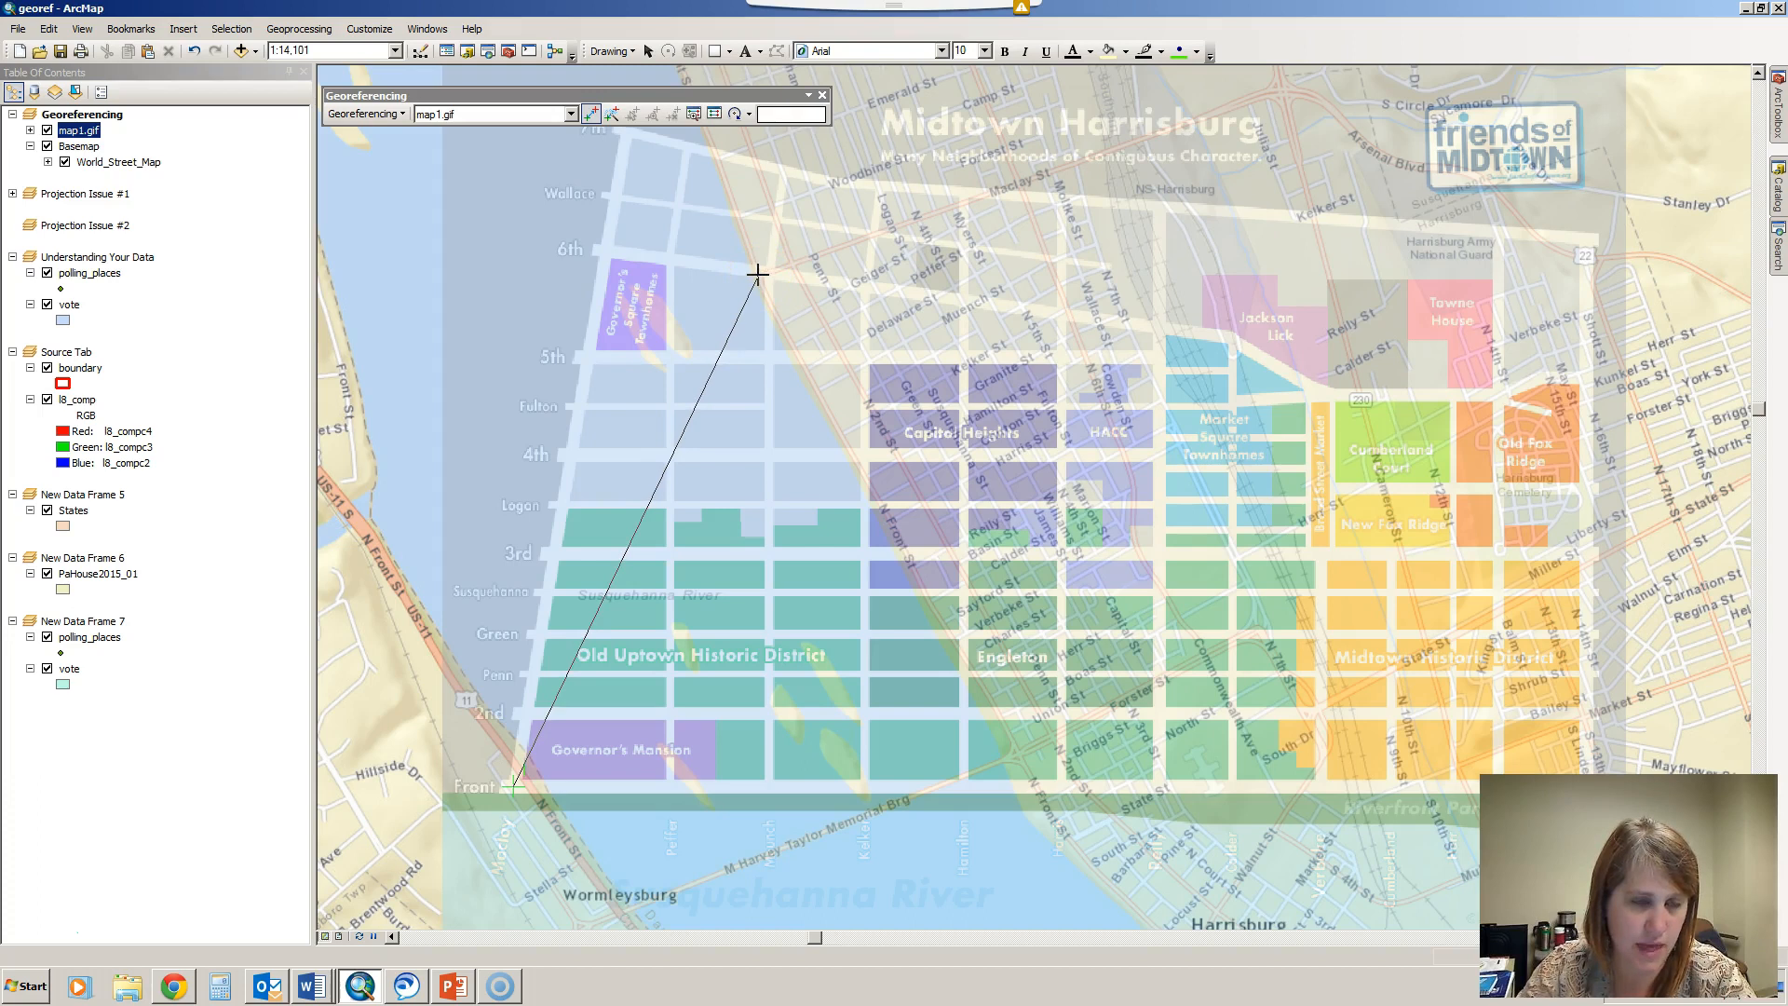
click(47, 131)
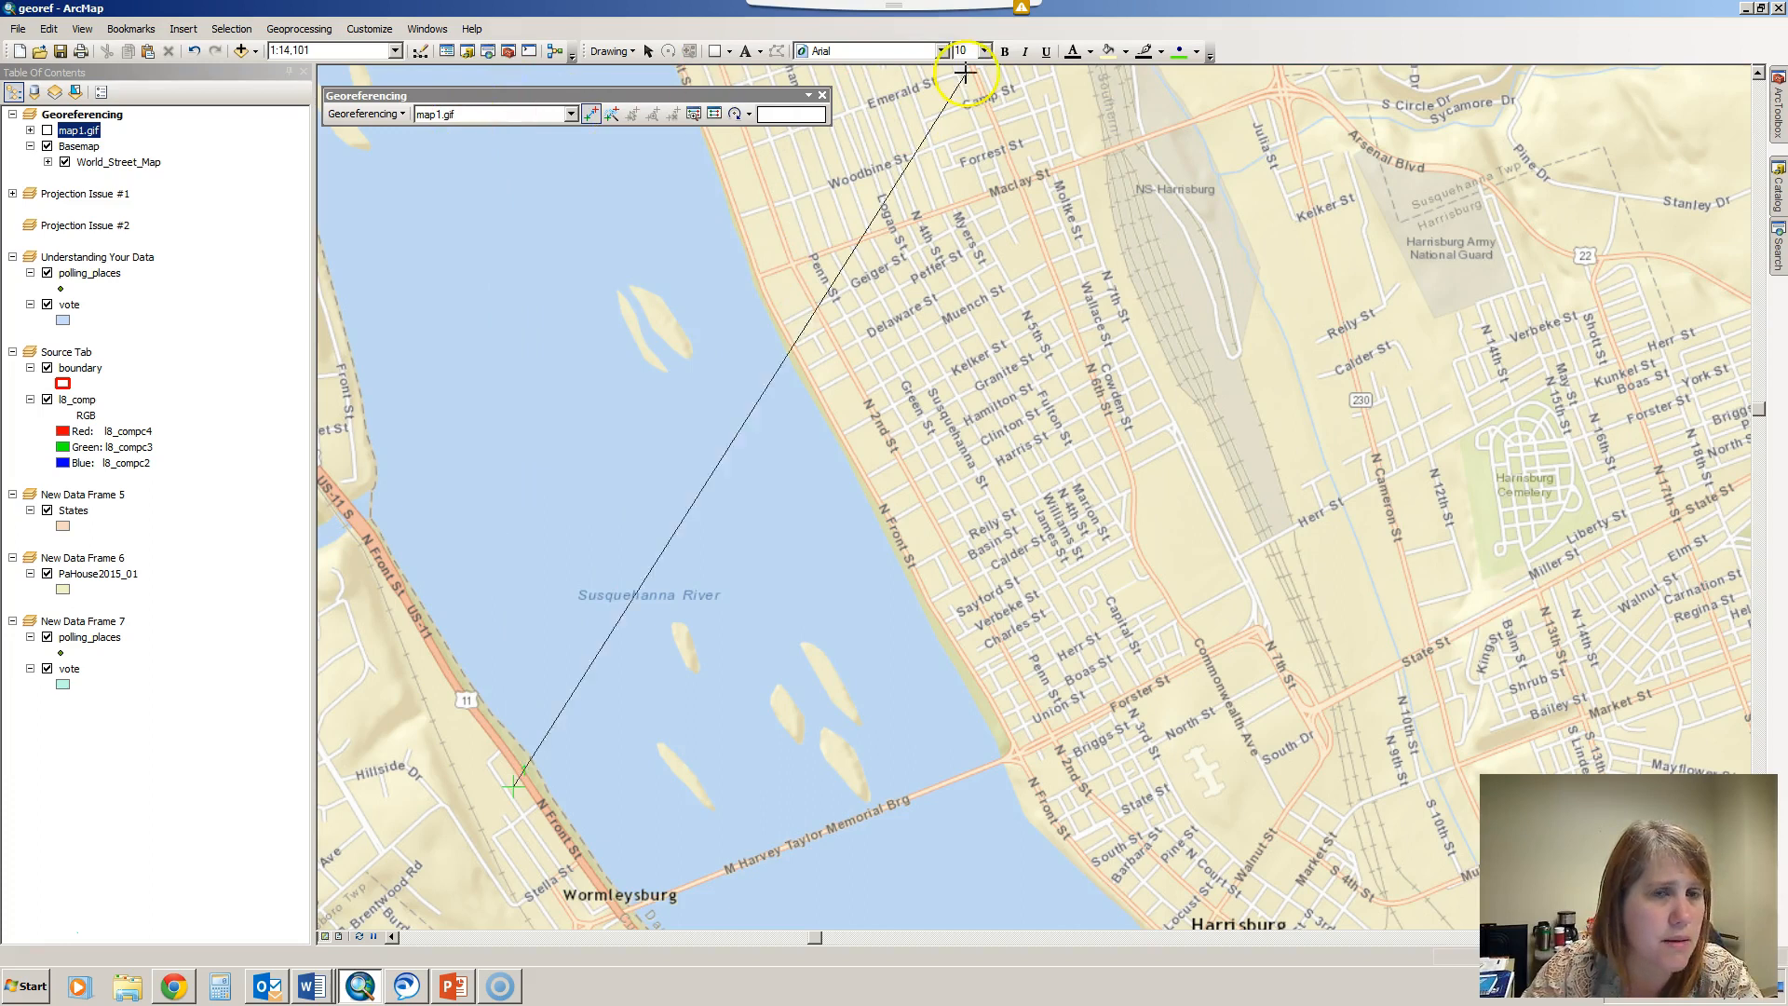
Display the Tools toolbar and complete the first control point at the N Front St and Maclay St intersection on the basemap
right_click(1262, 48)
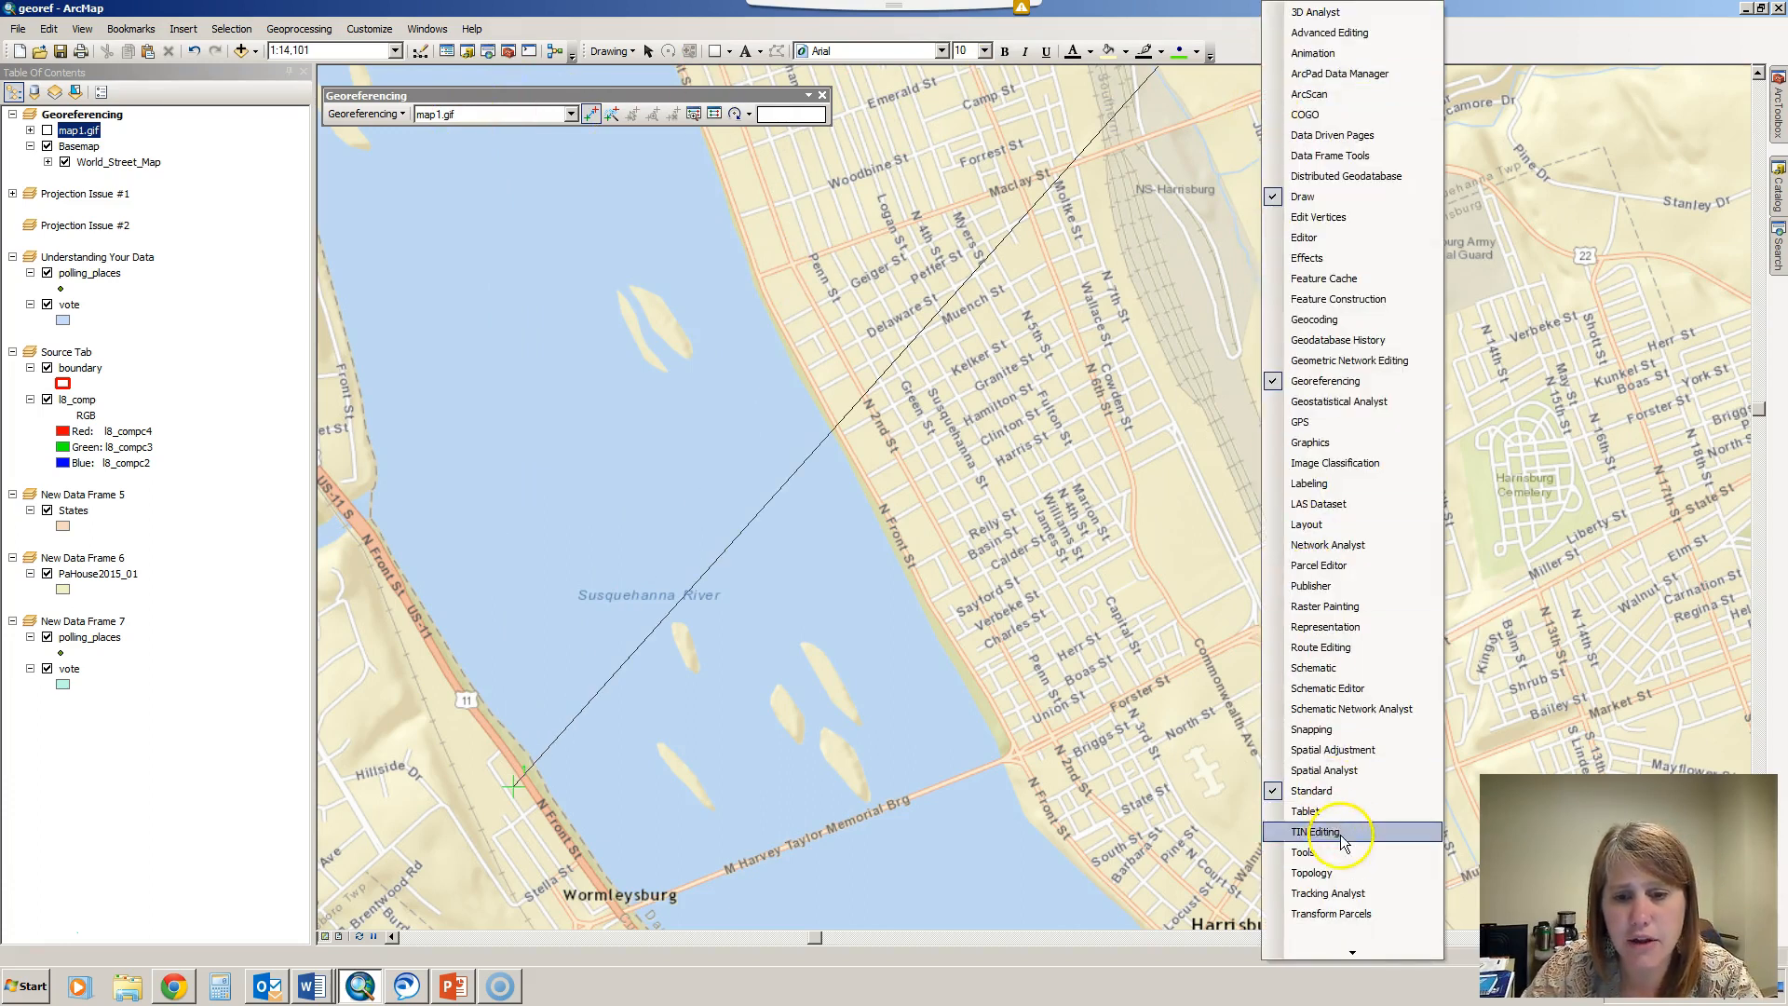
click(1313, 852)
click(1095, 174)
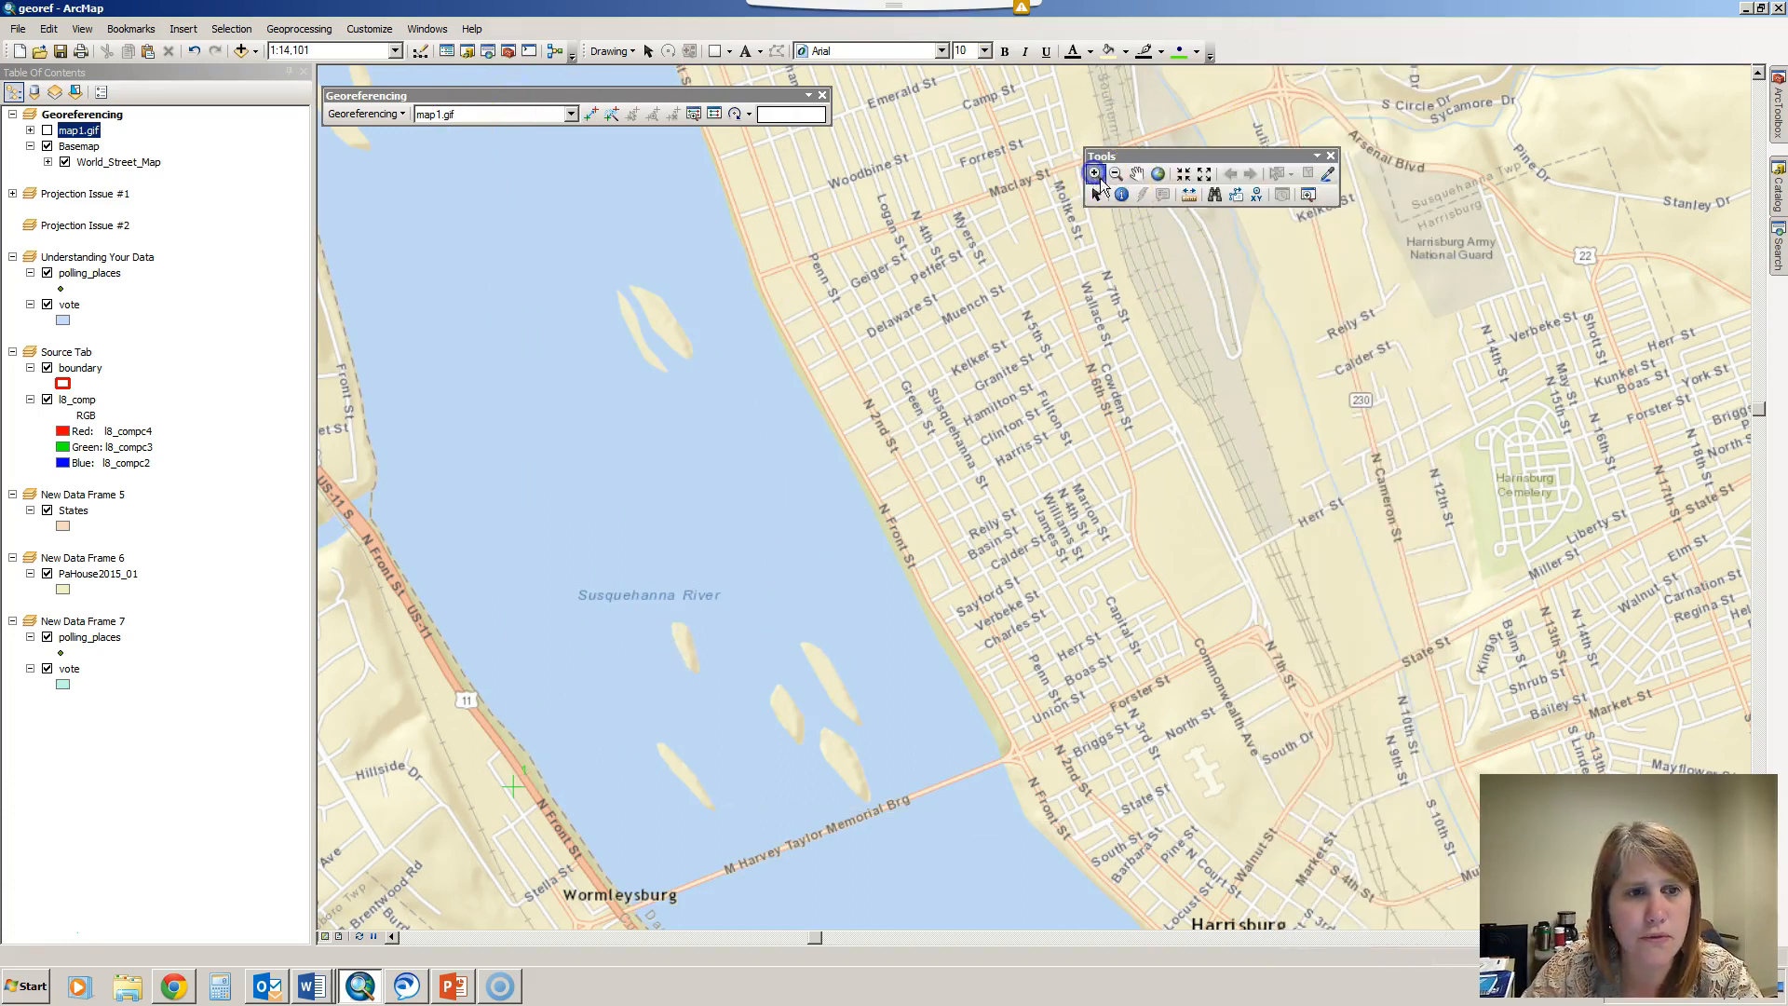
drag(720, 246, 796, 320)
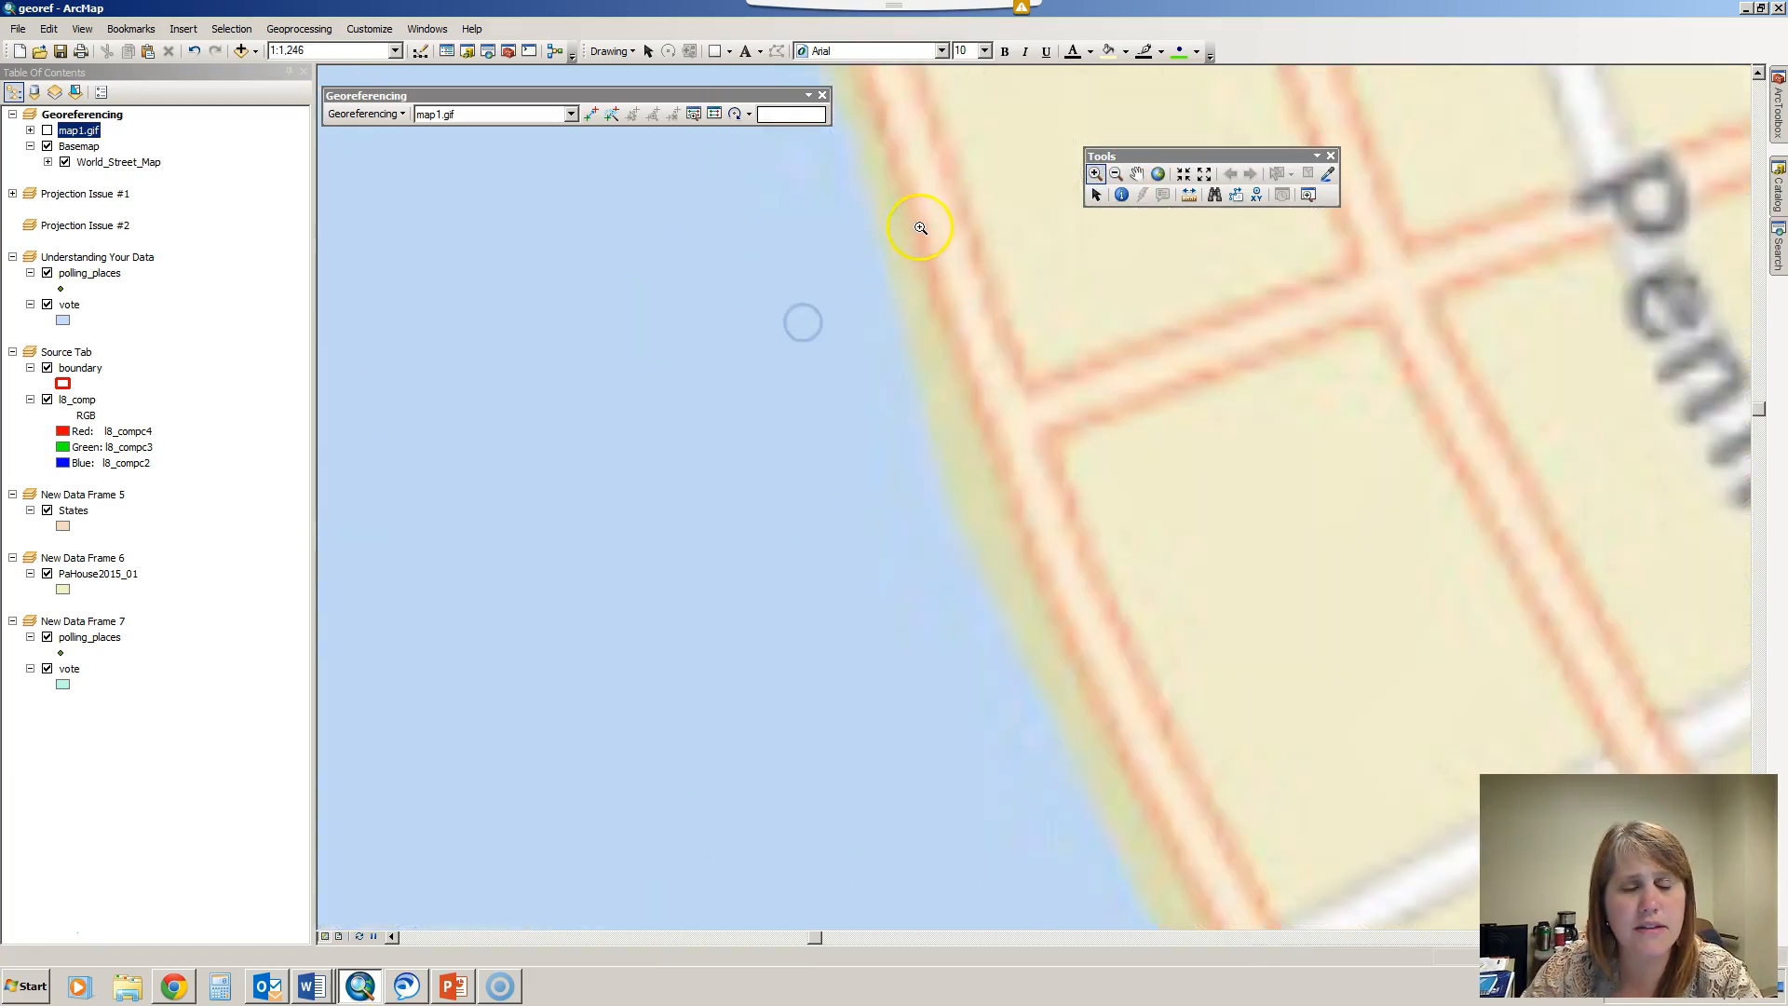
click(1096, 194)
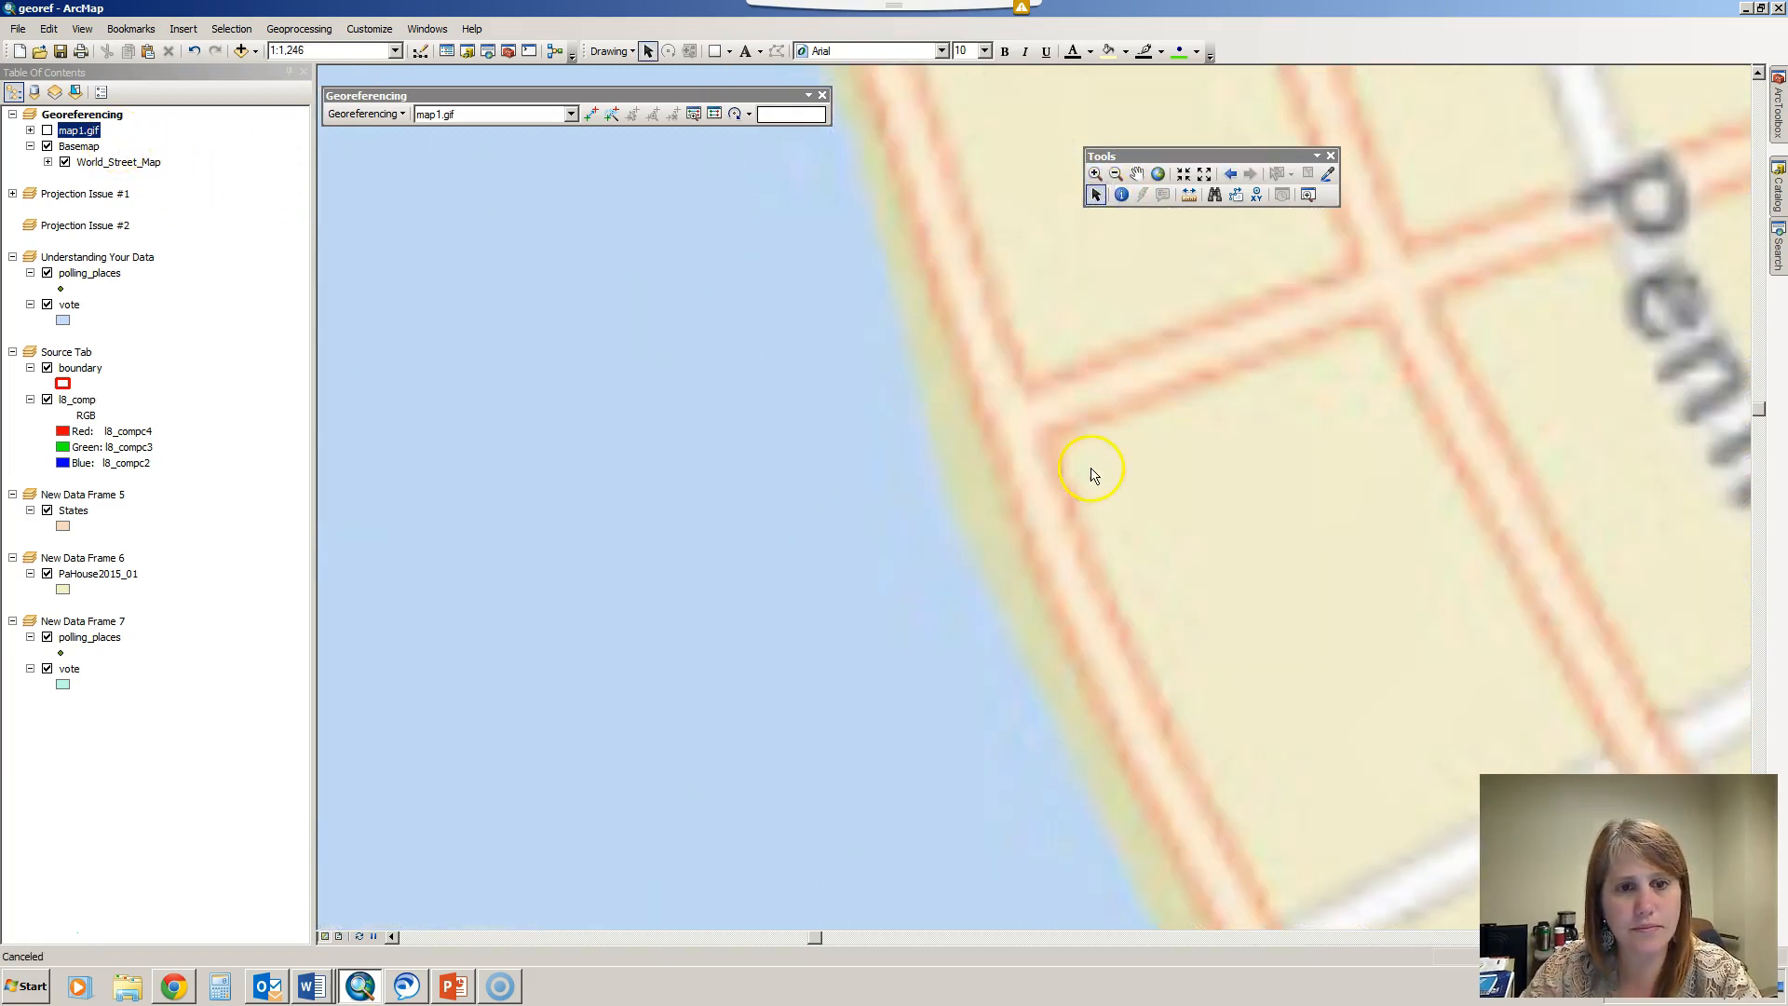
click(591, 114)
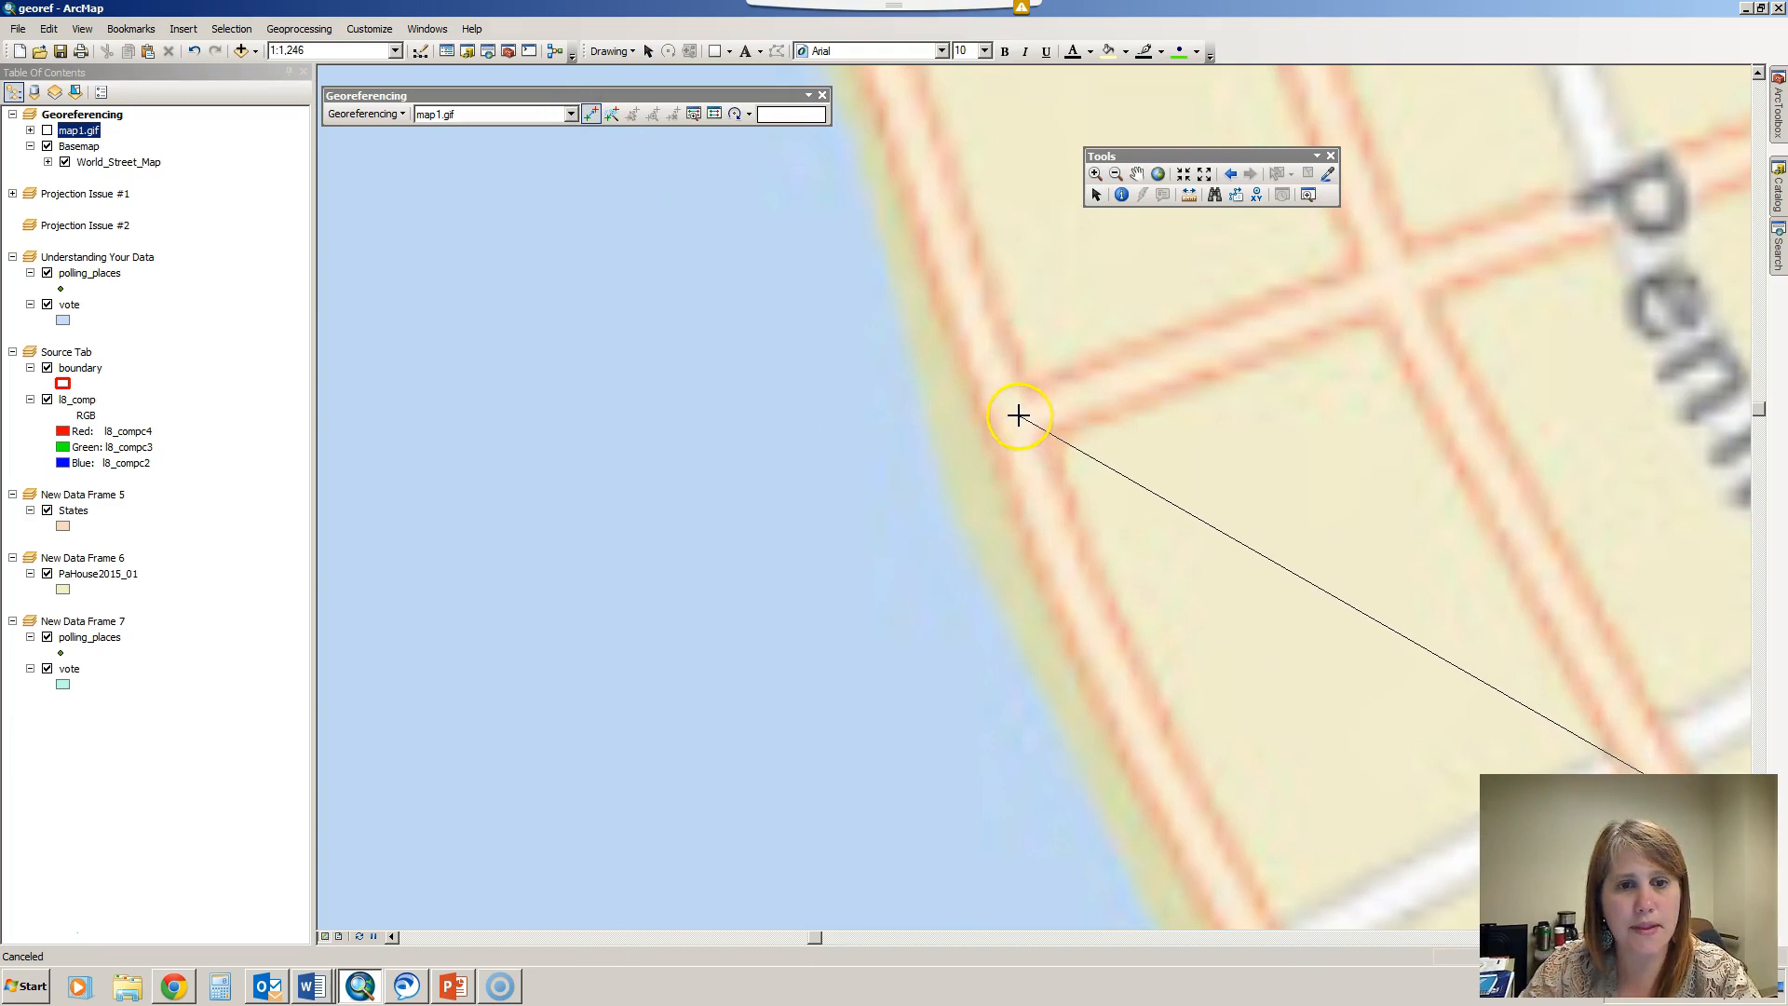
click(1015, 419)
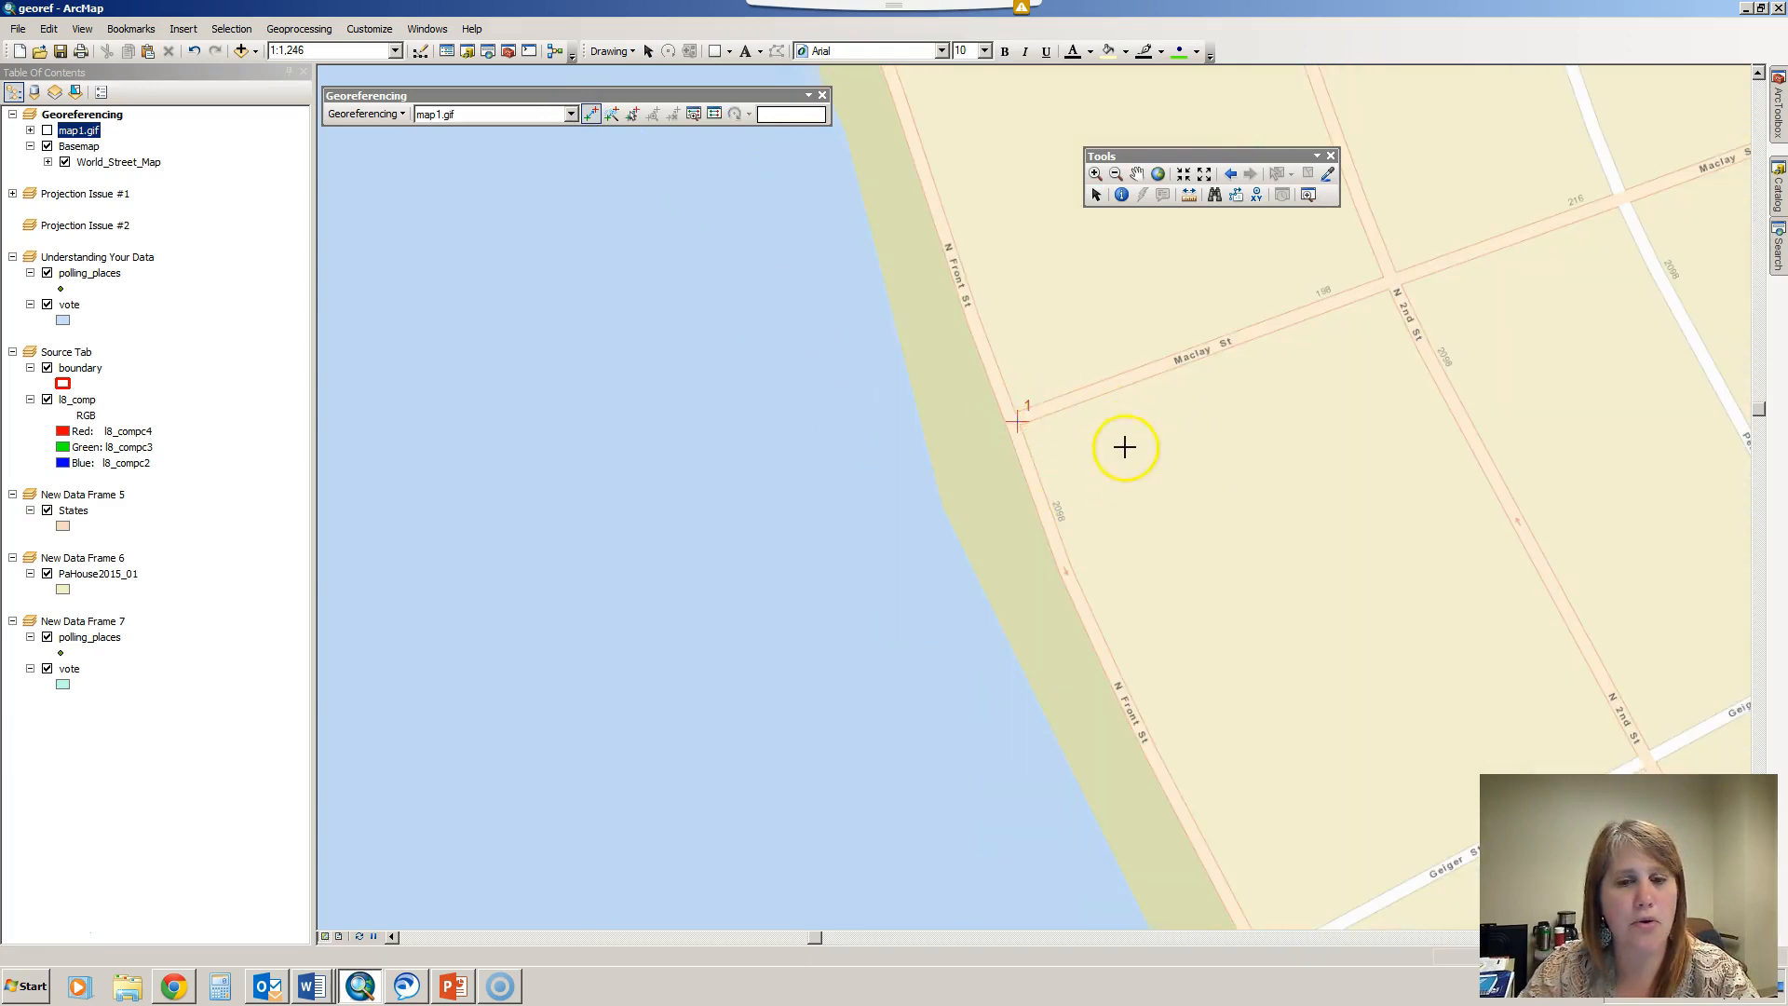
Add a second control point linking the image's 7th and Maclay corner to N 7th St at Maclay St, toggling map1.gif's visibility
click(47, 131)
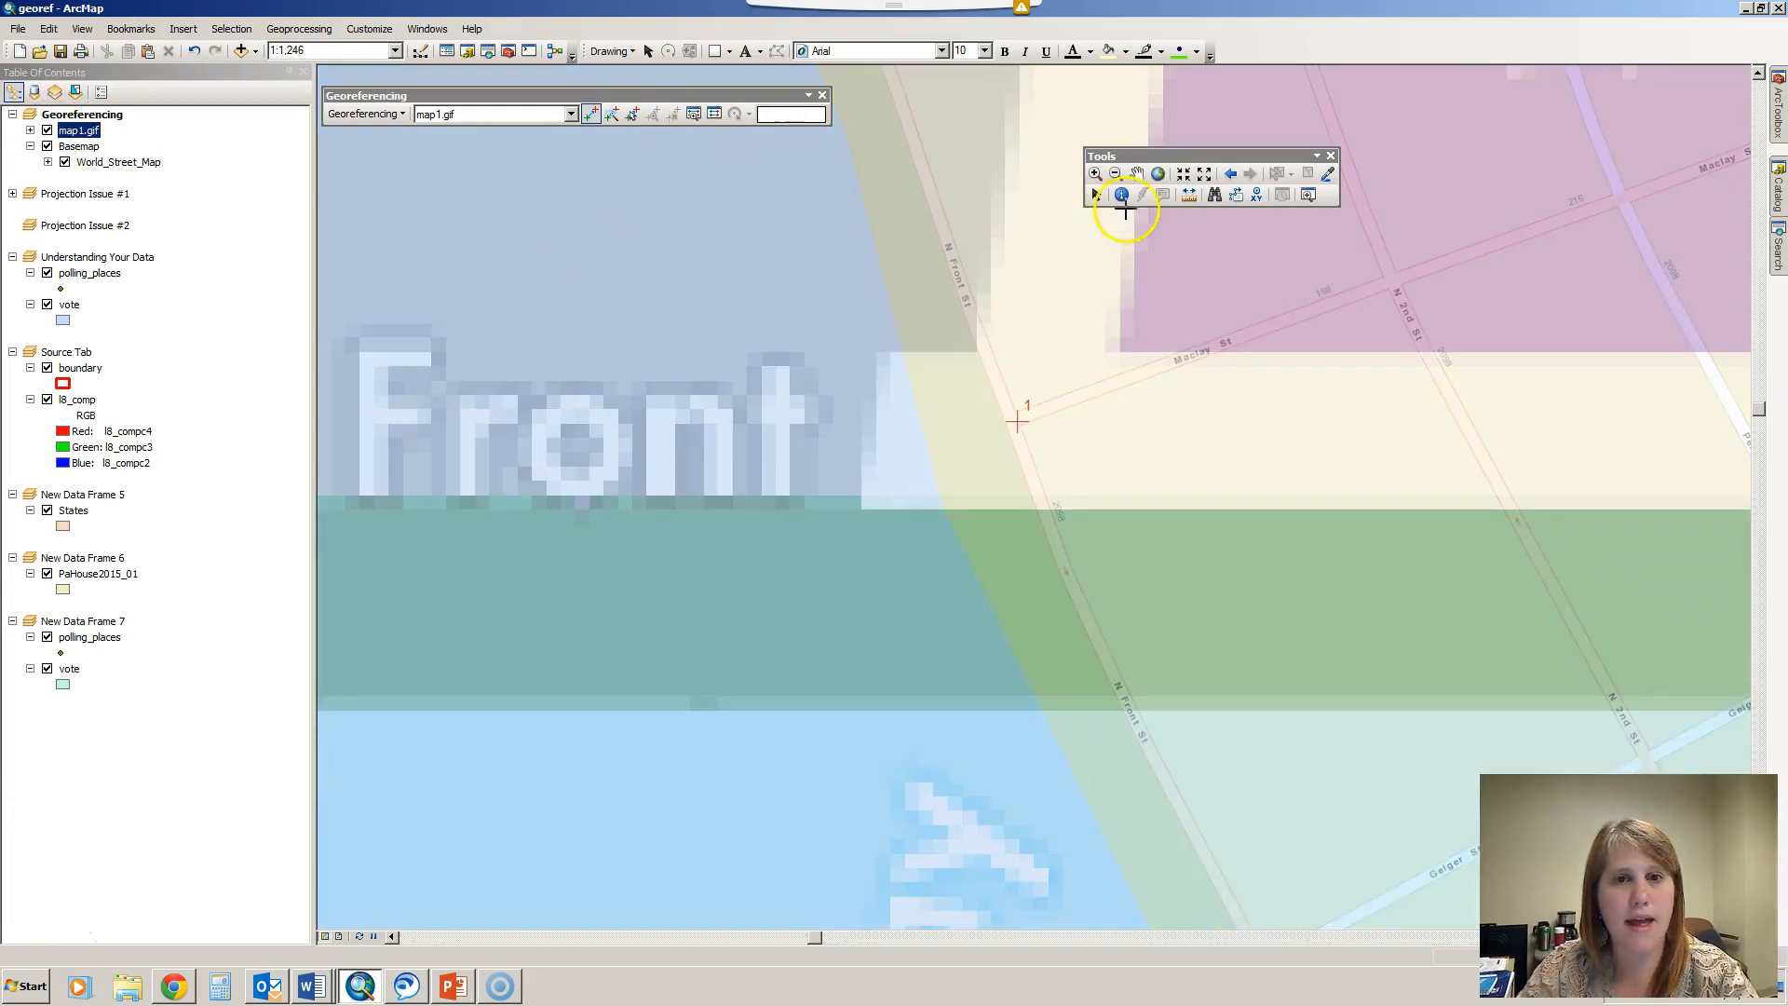
right_click(97, 132)
click(154, 228)
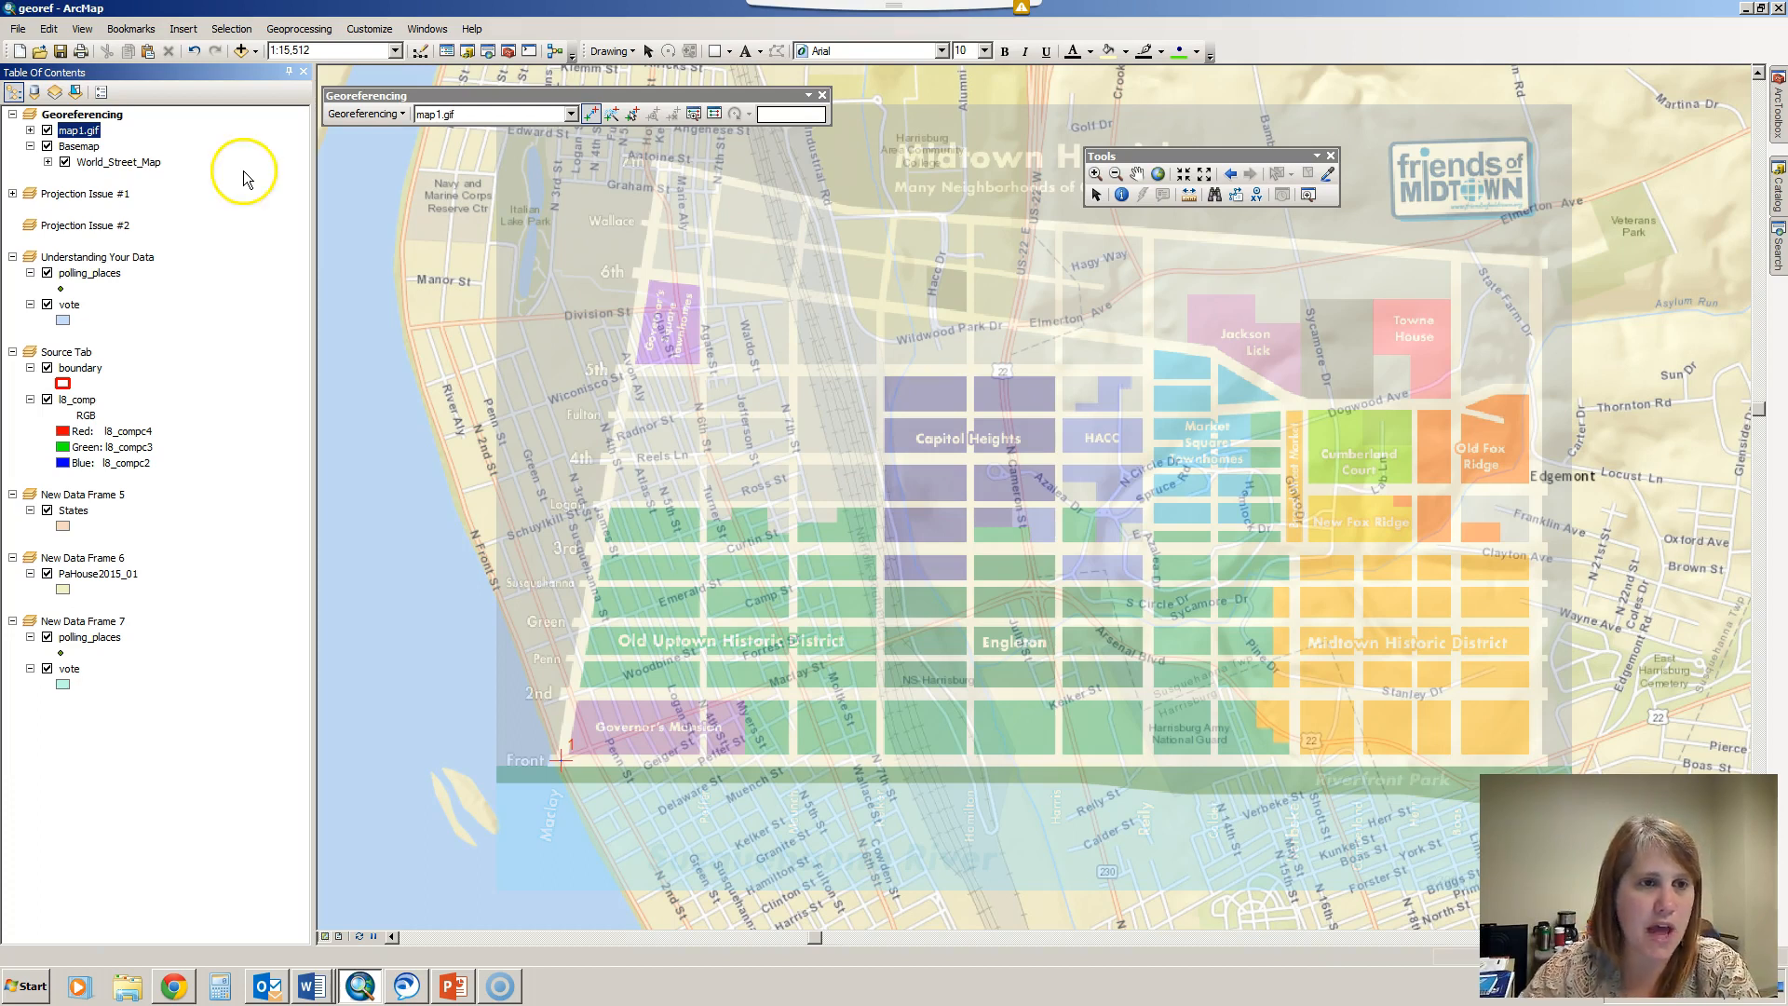
click(663, 166)
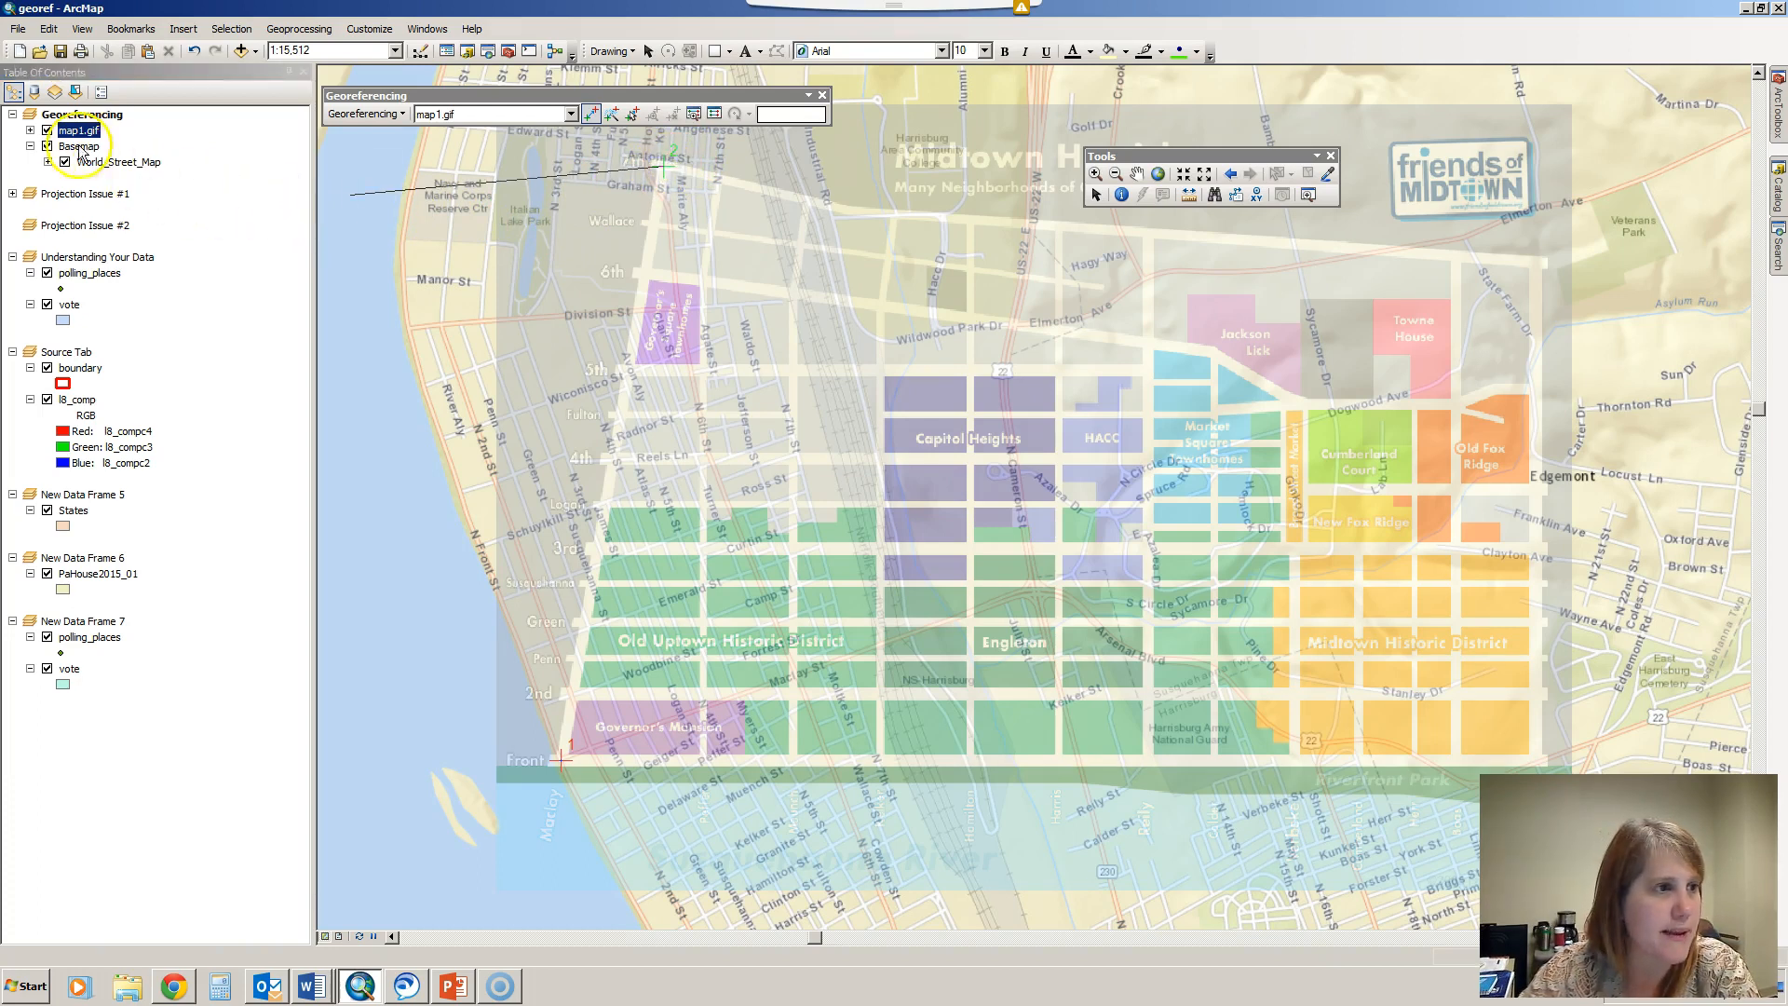
click(46, 131)
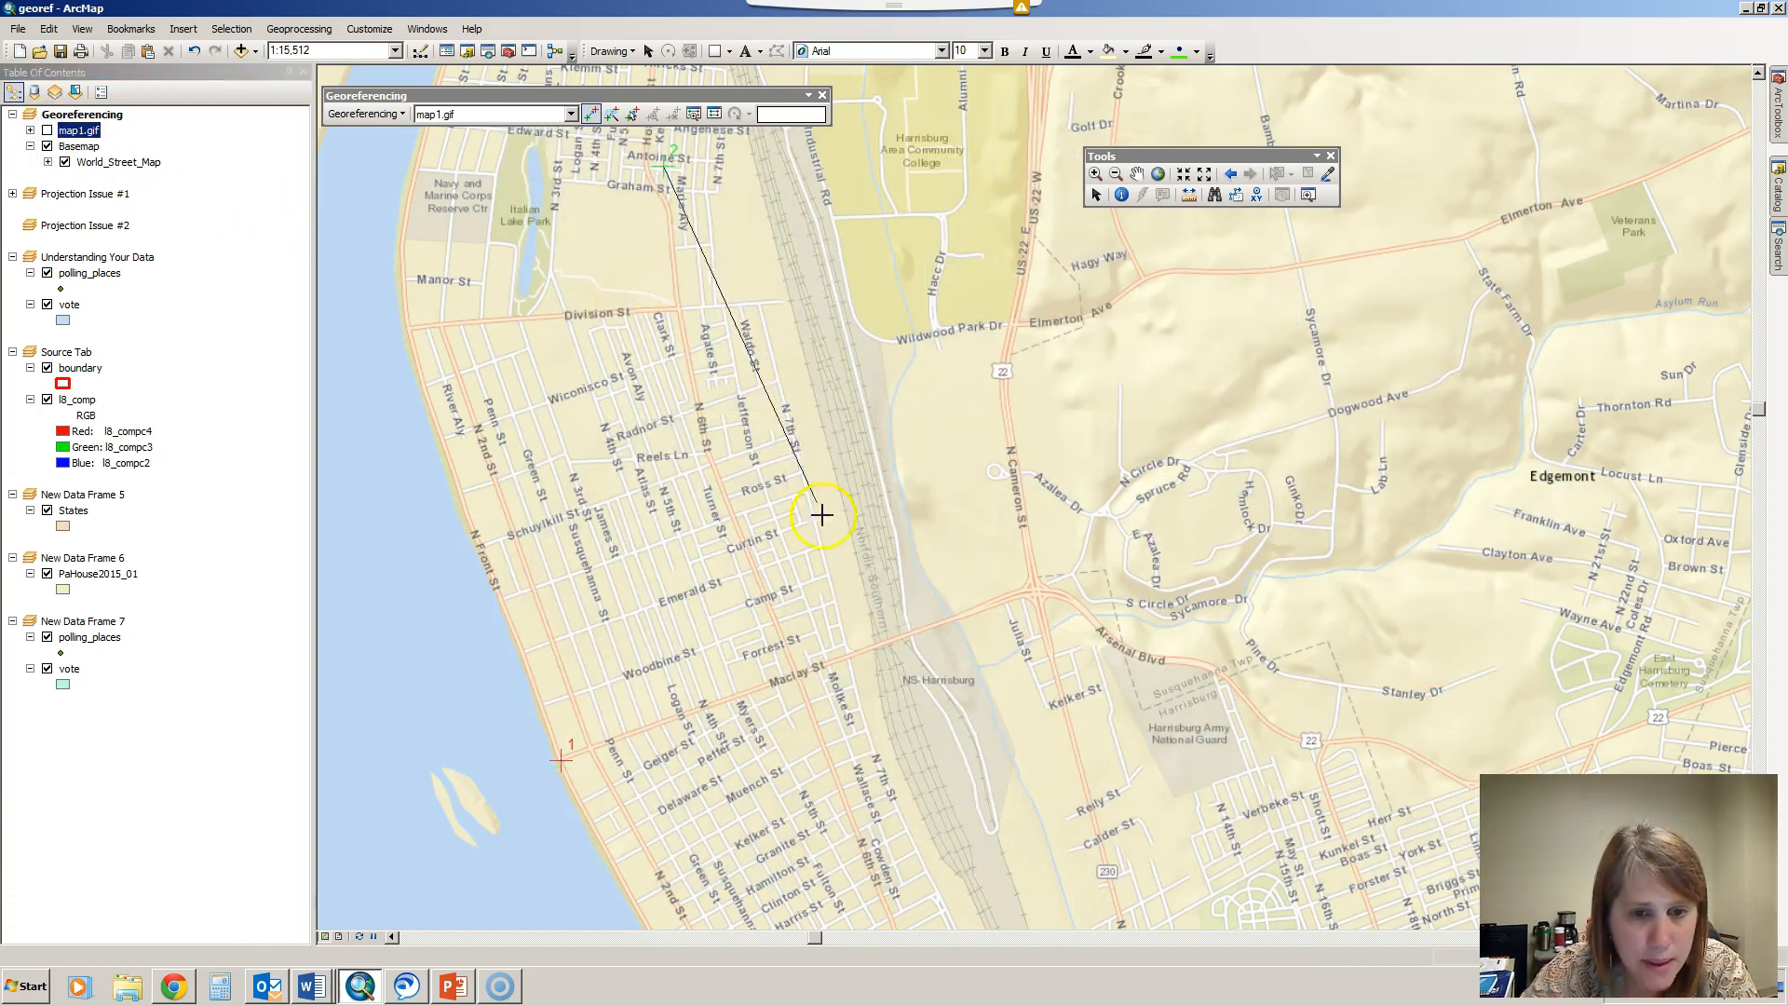
click(848, 656)
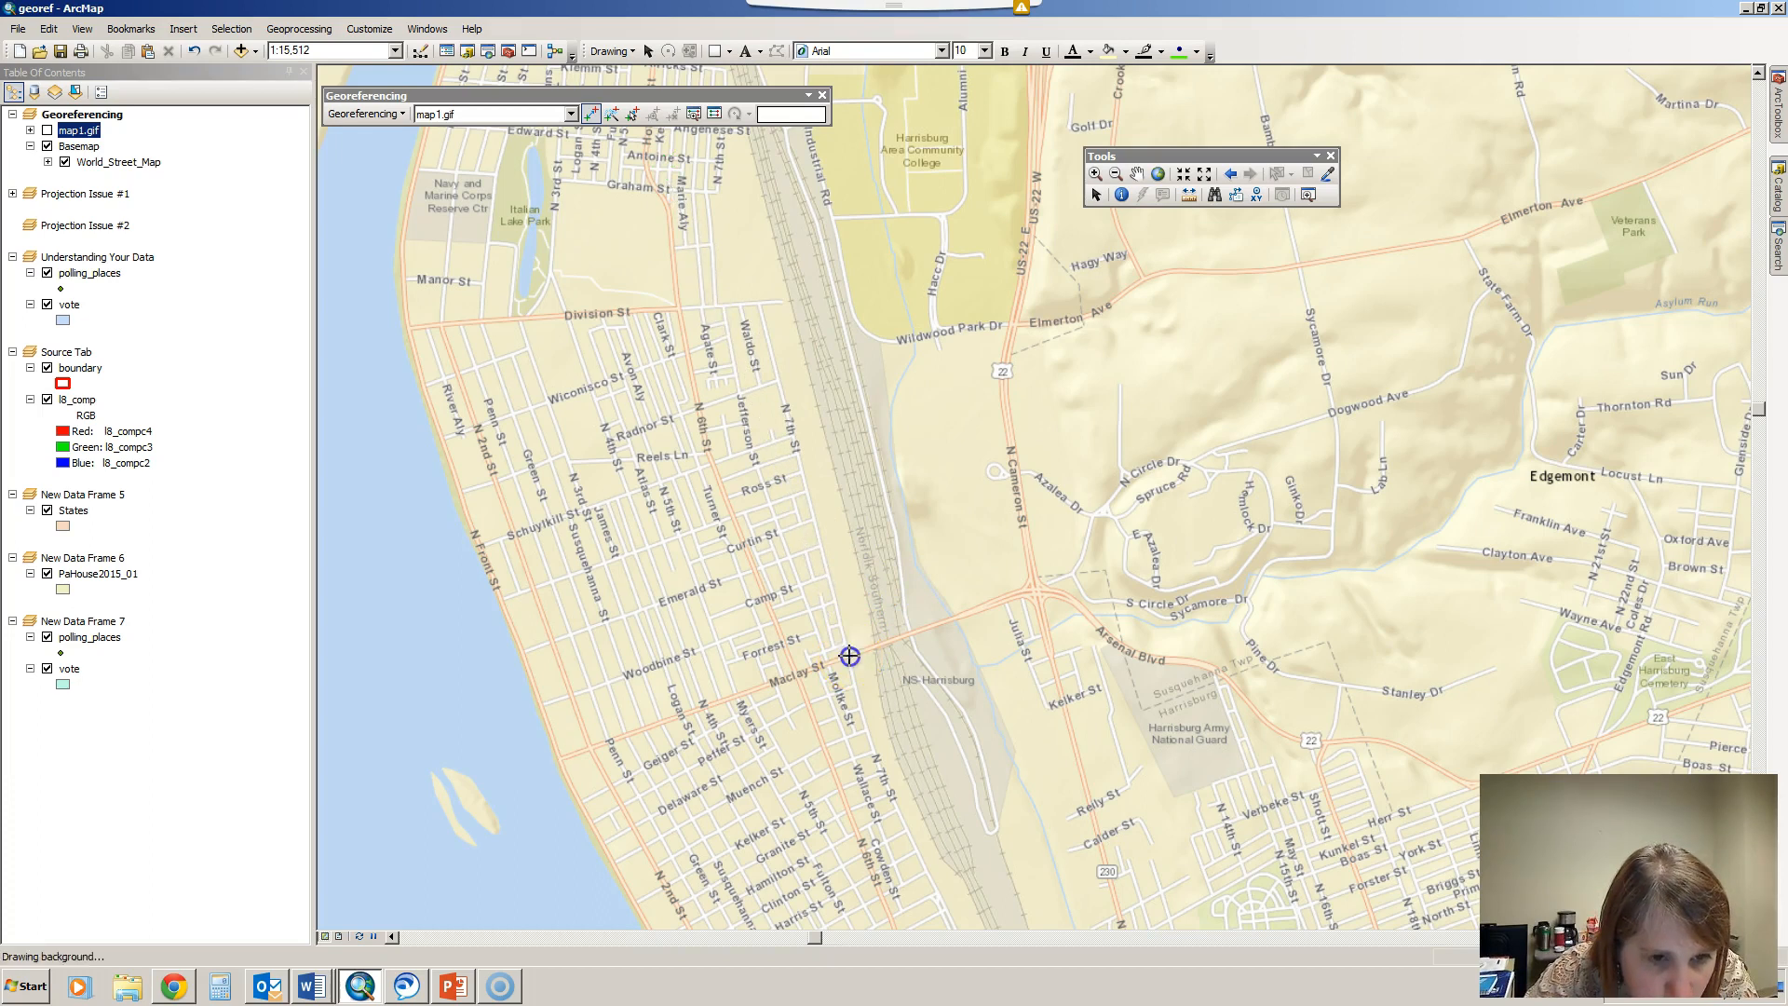
click(47, 131)
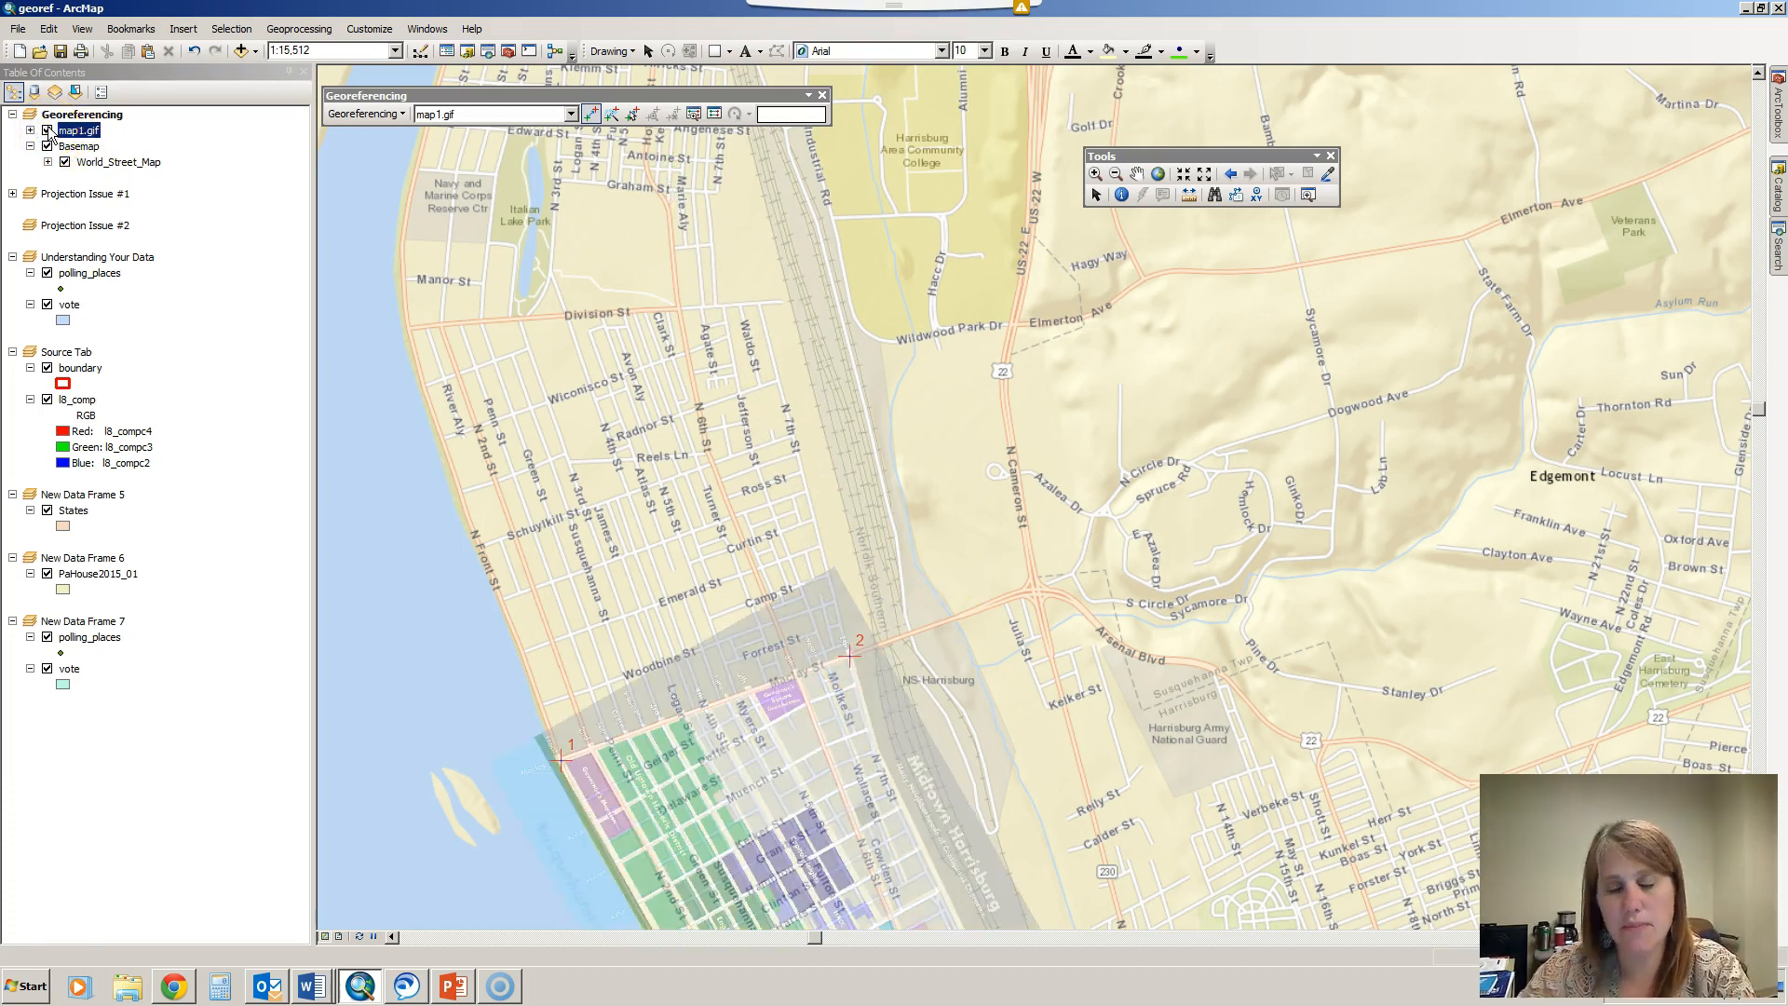
Add a third control point linking the image's Front and Forster corner to the N Front St and Forster St intersection on the basemap
click(1137, 173)
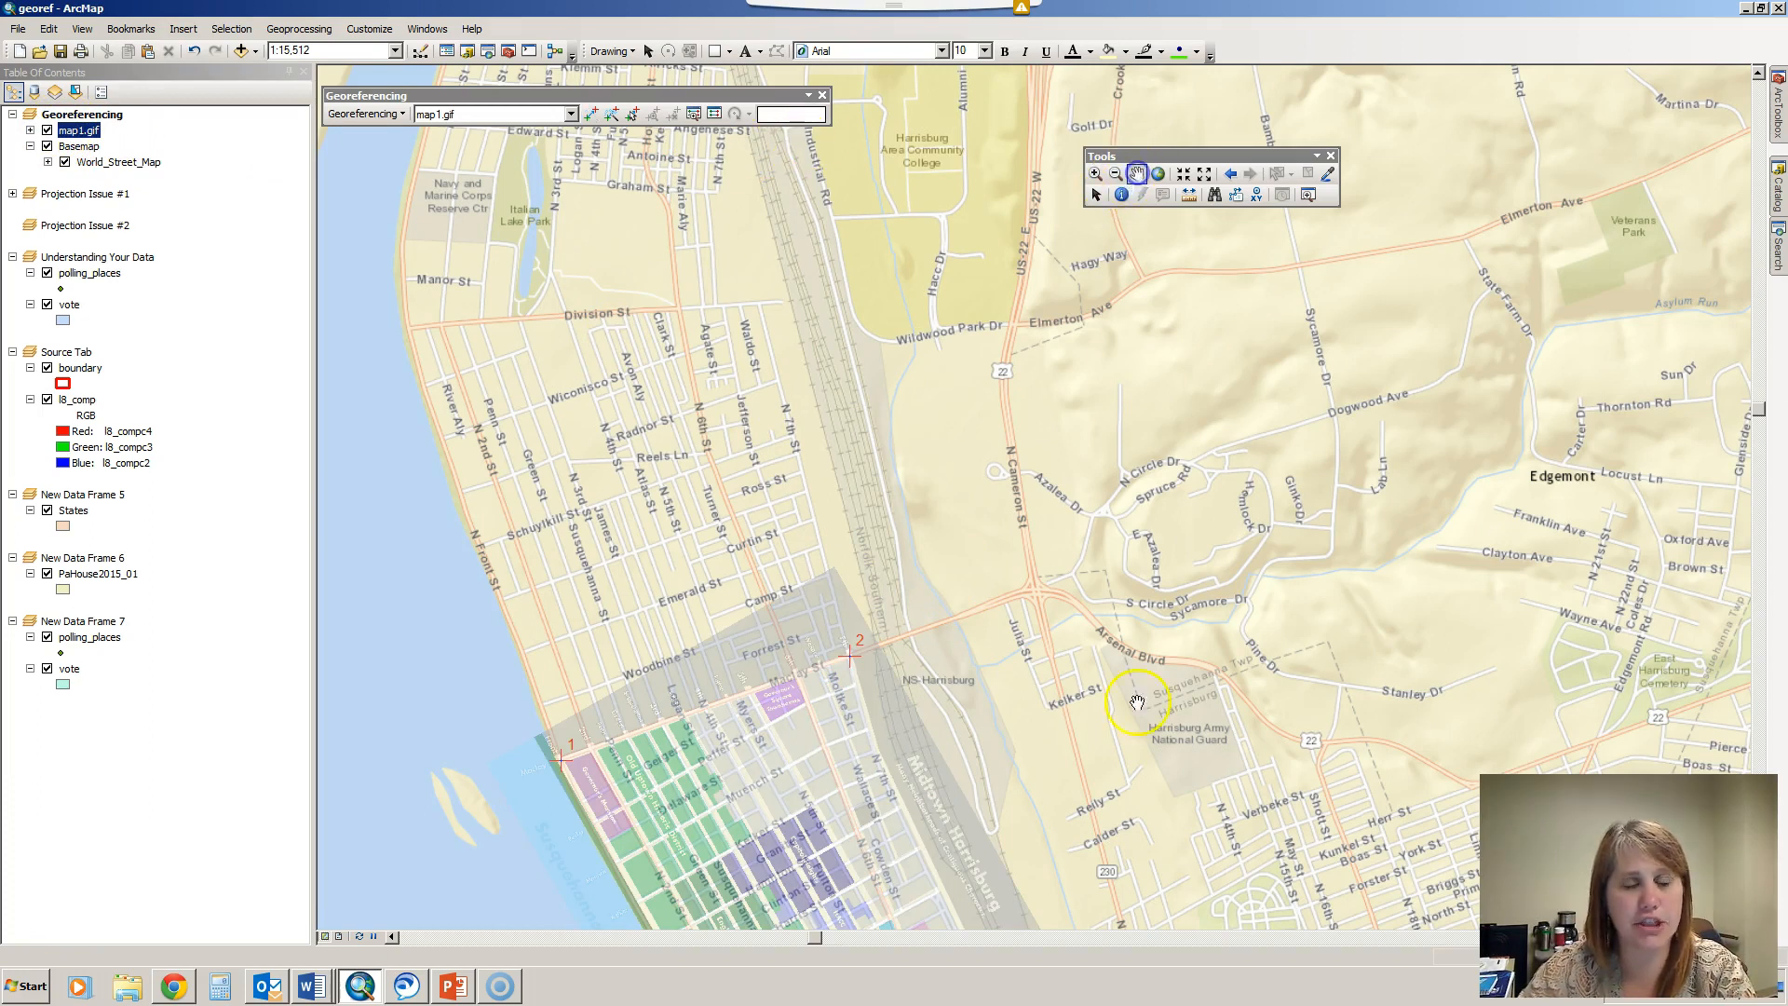
drag(1185, 723, 1049, 232)
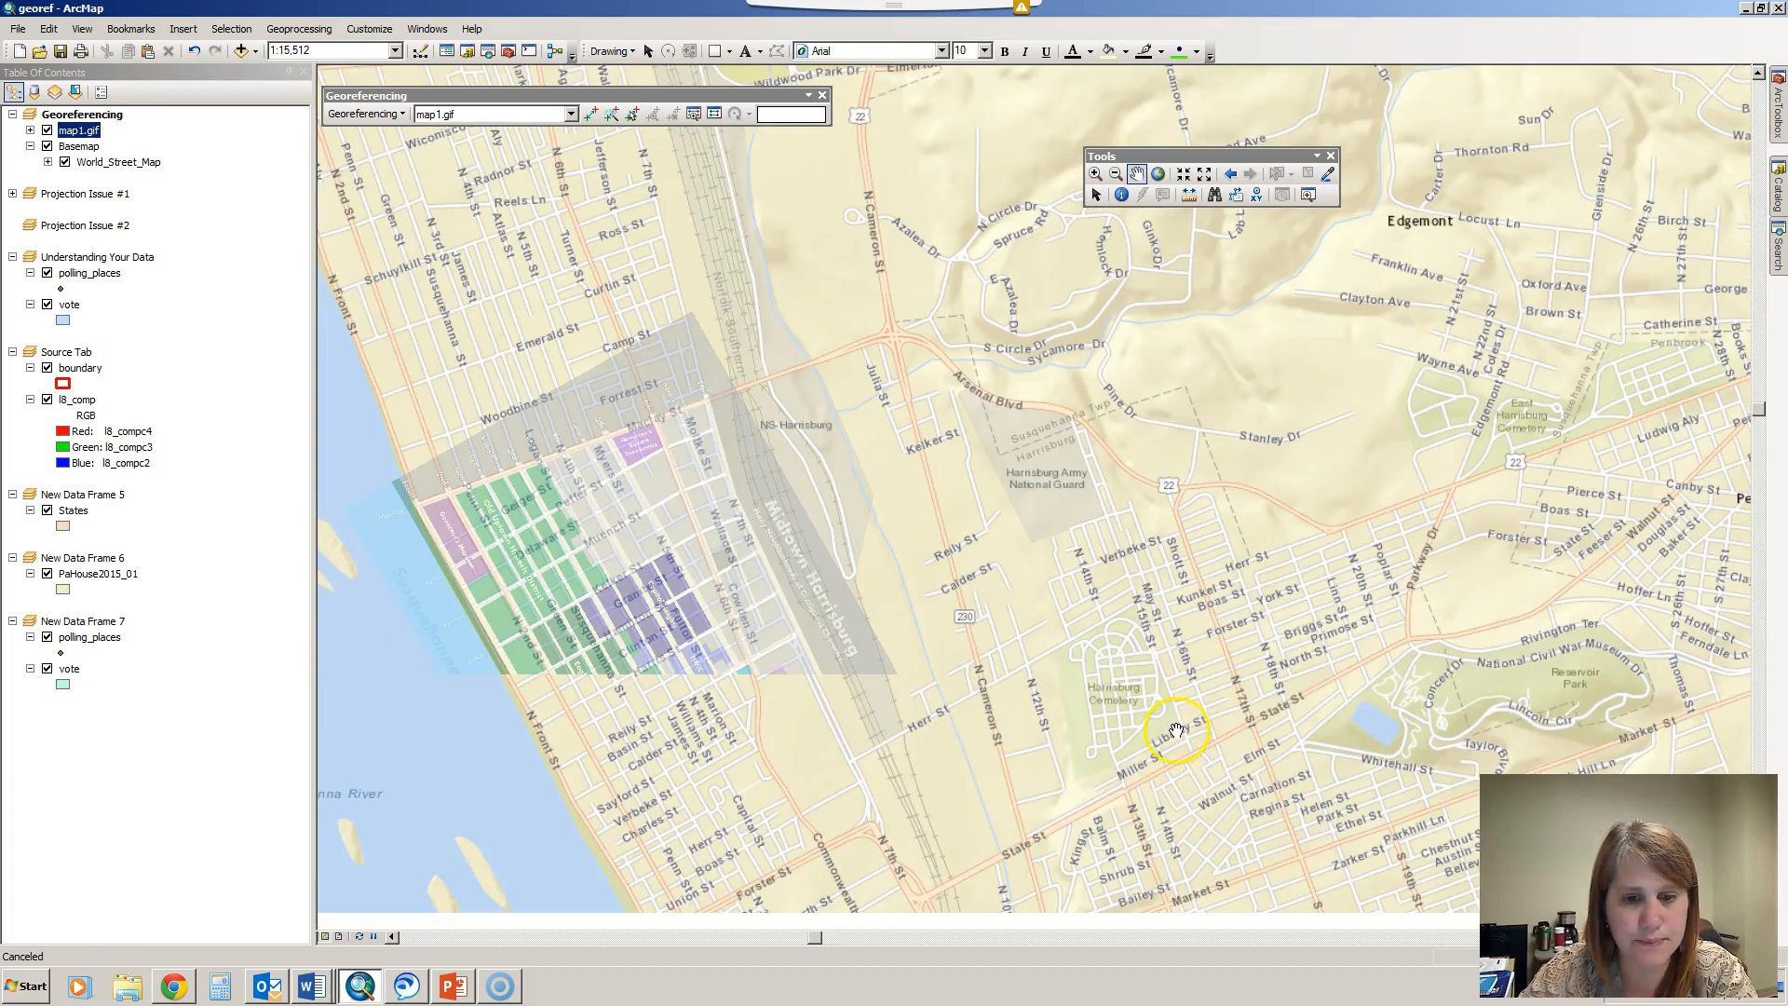
click(360, 936)
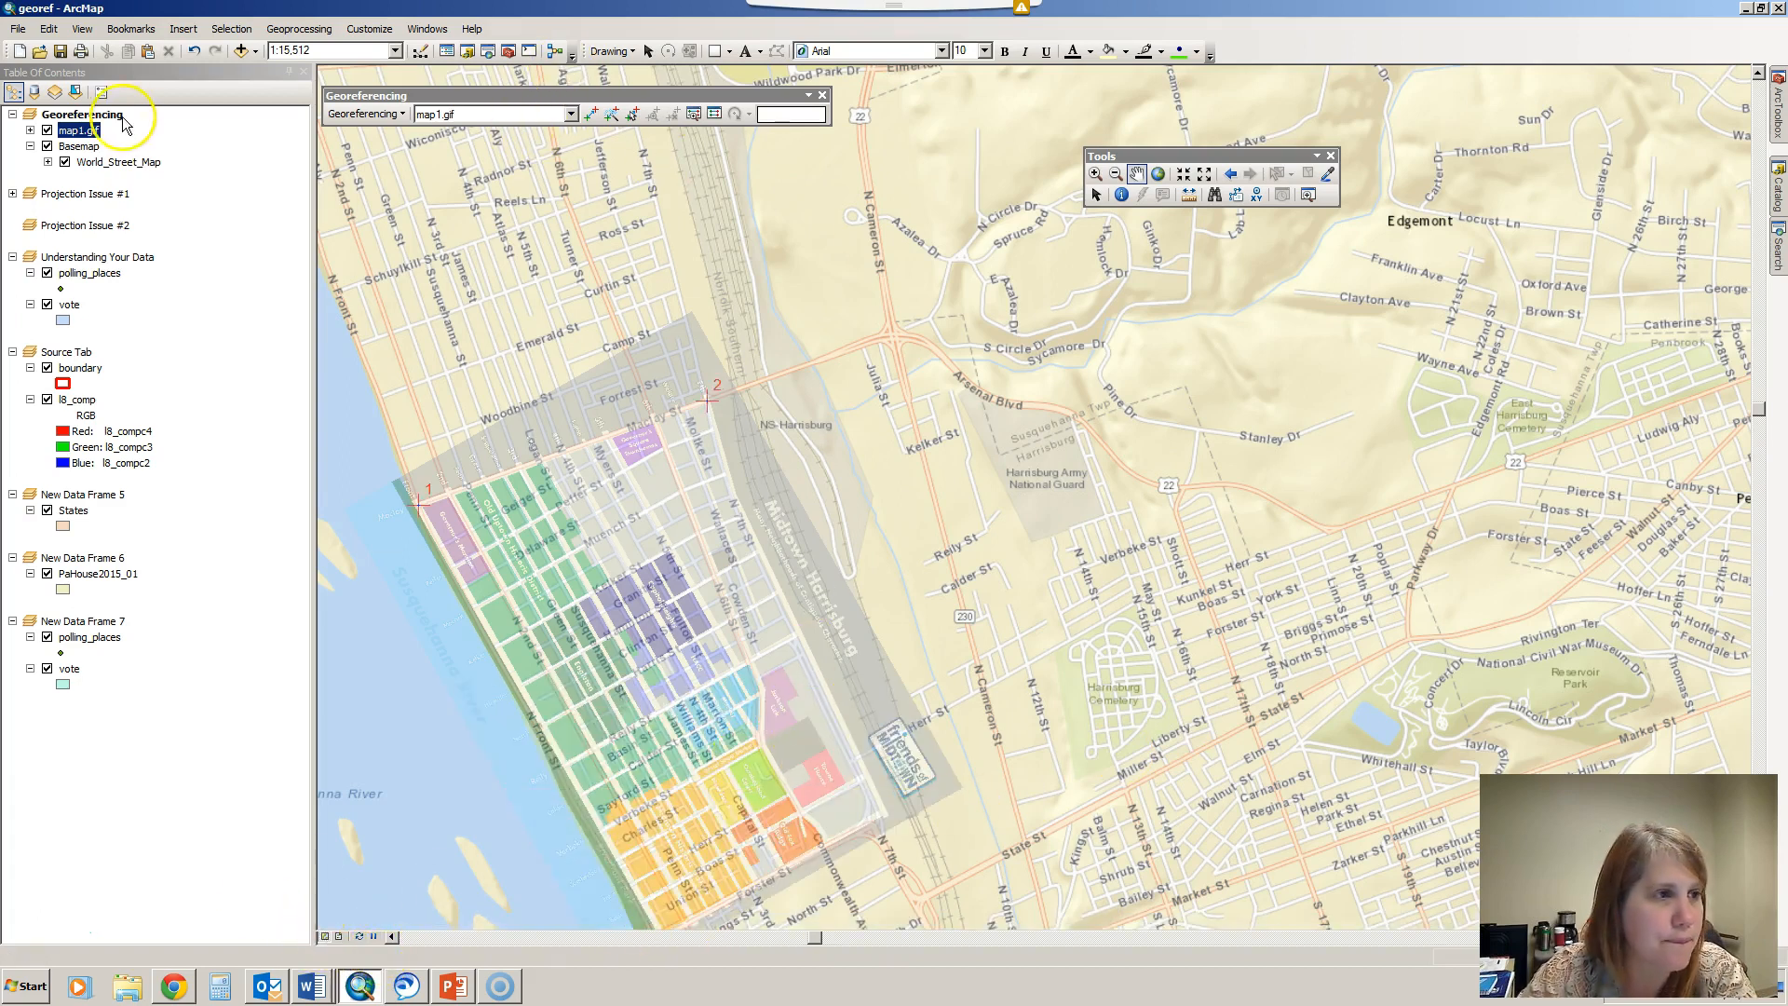
click(1095, 173)
drag(594, 868, 722, 978)
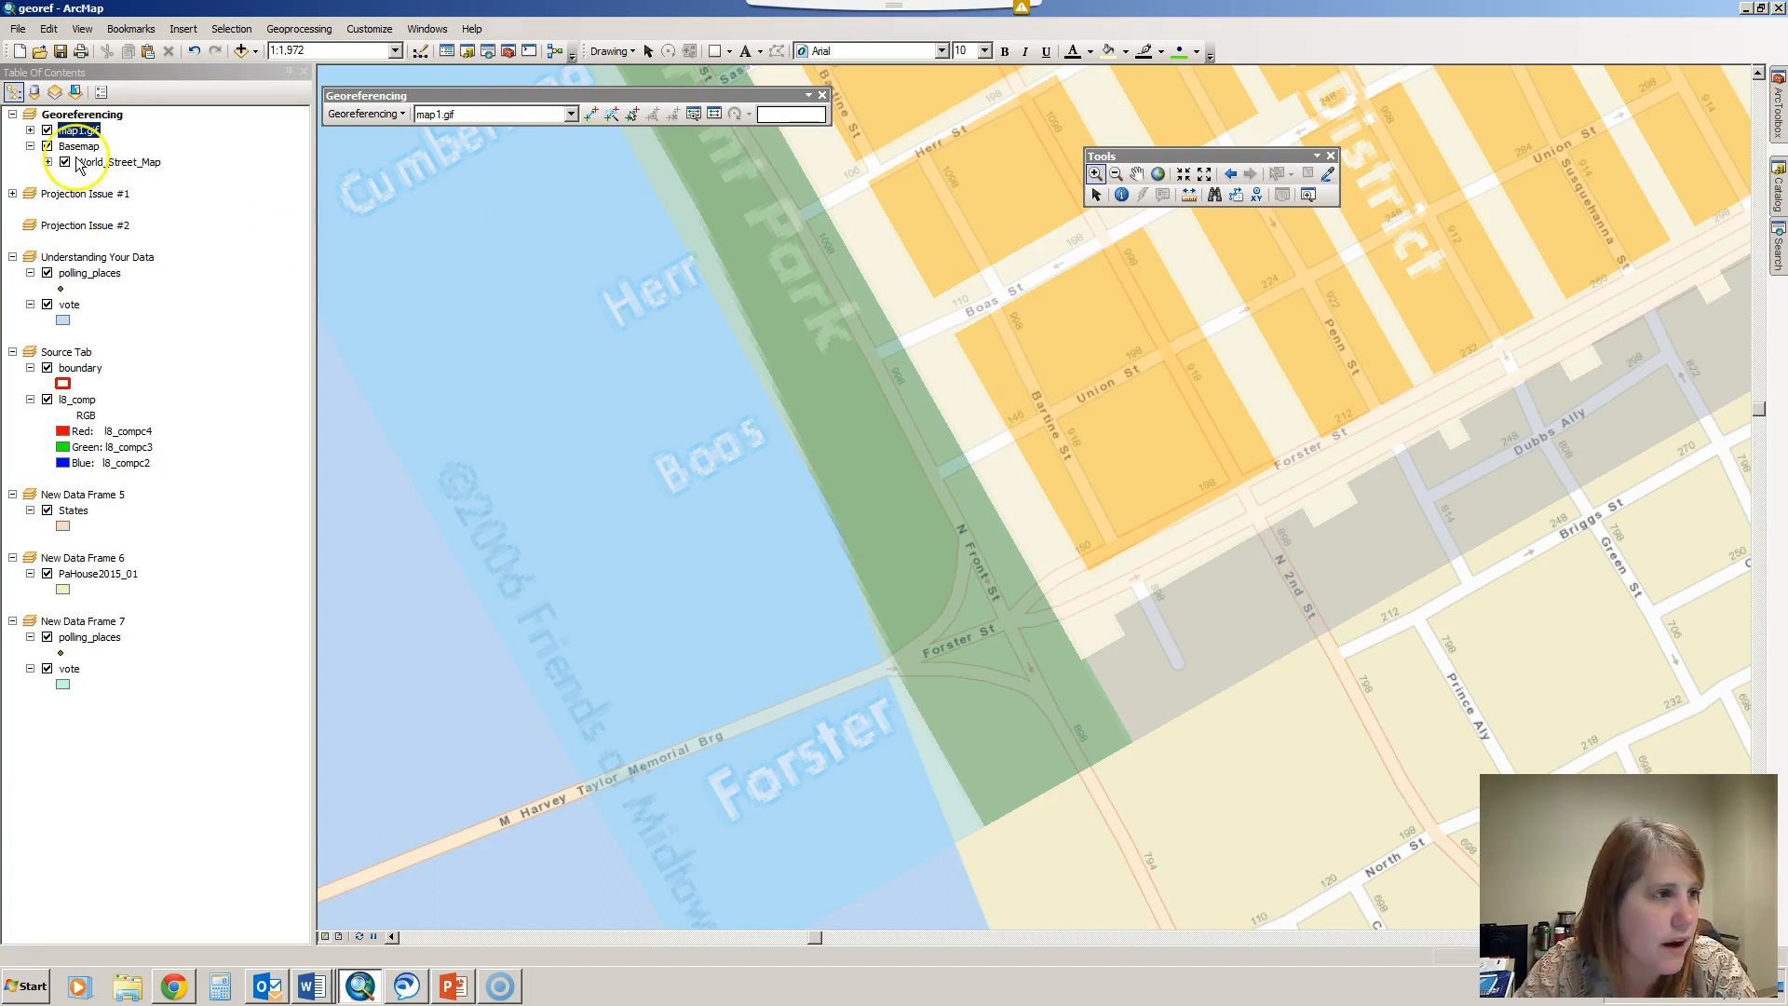
click(47, 148)
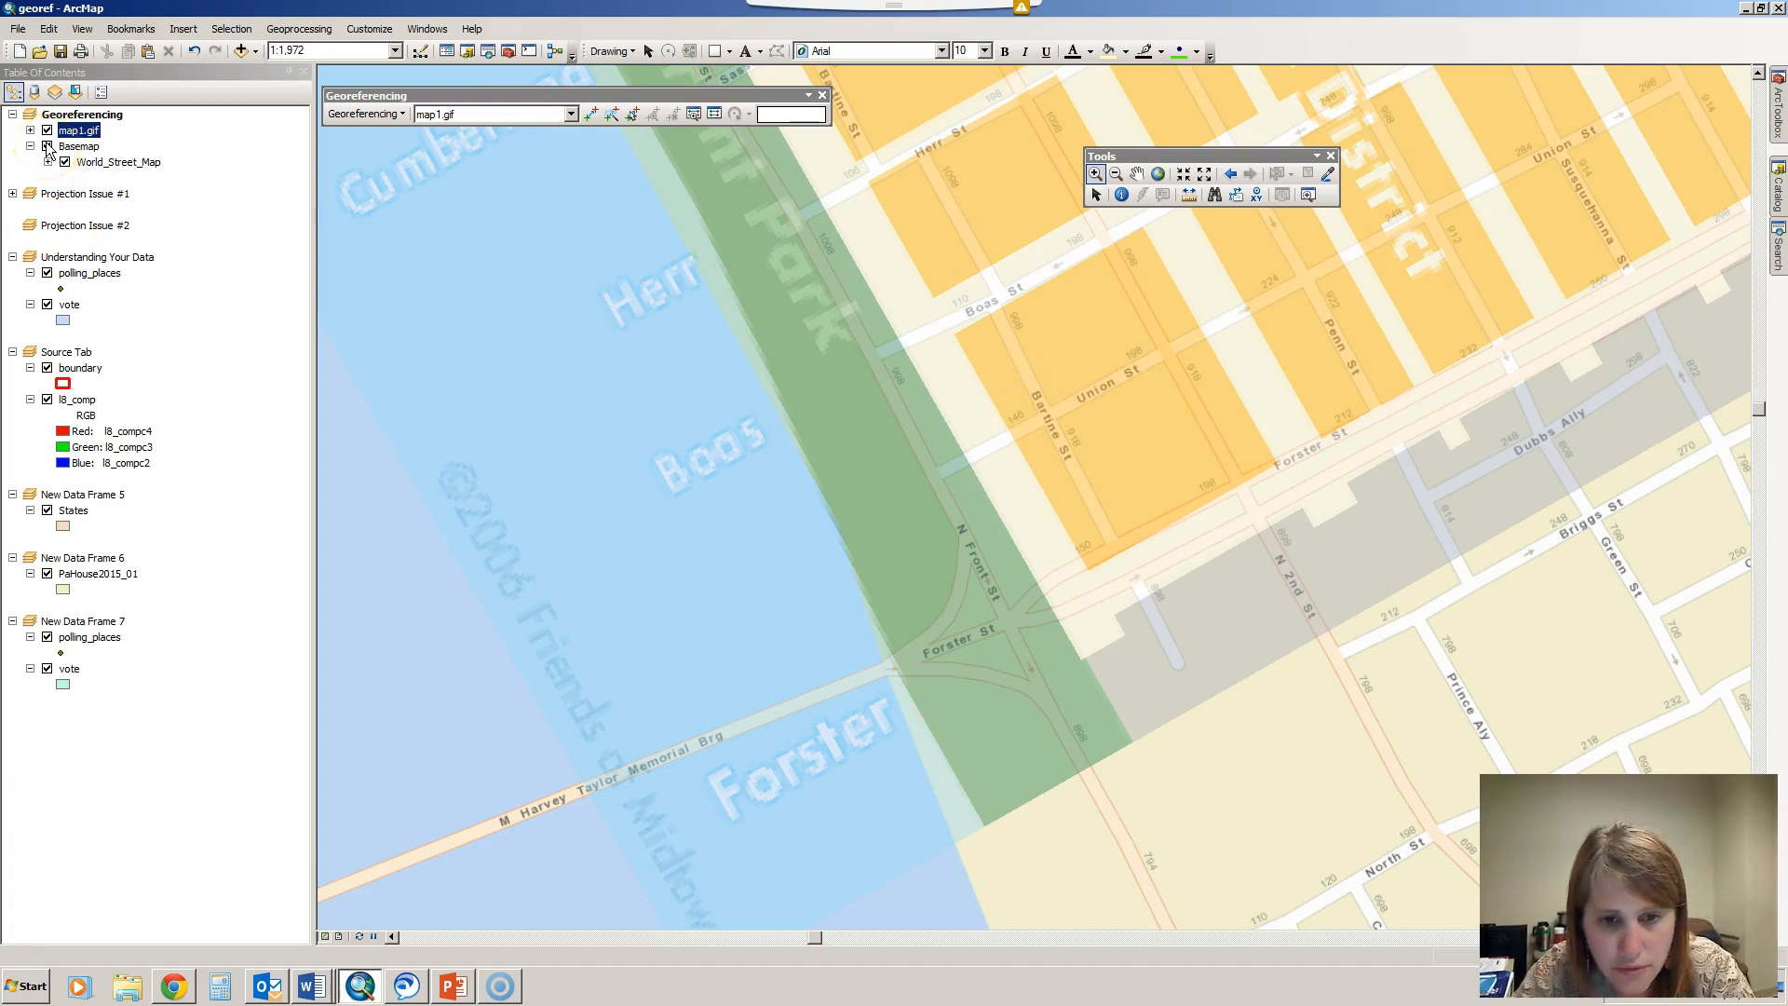
click(613, 114)
click(1079, 596)
click(1085, 605)
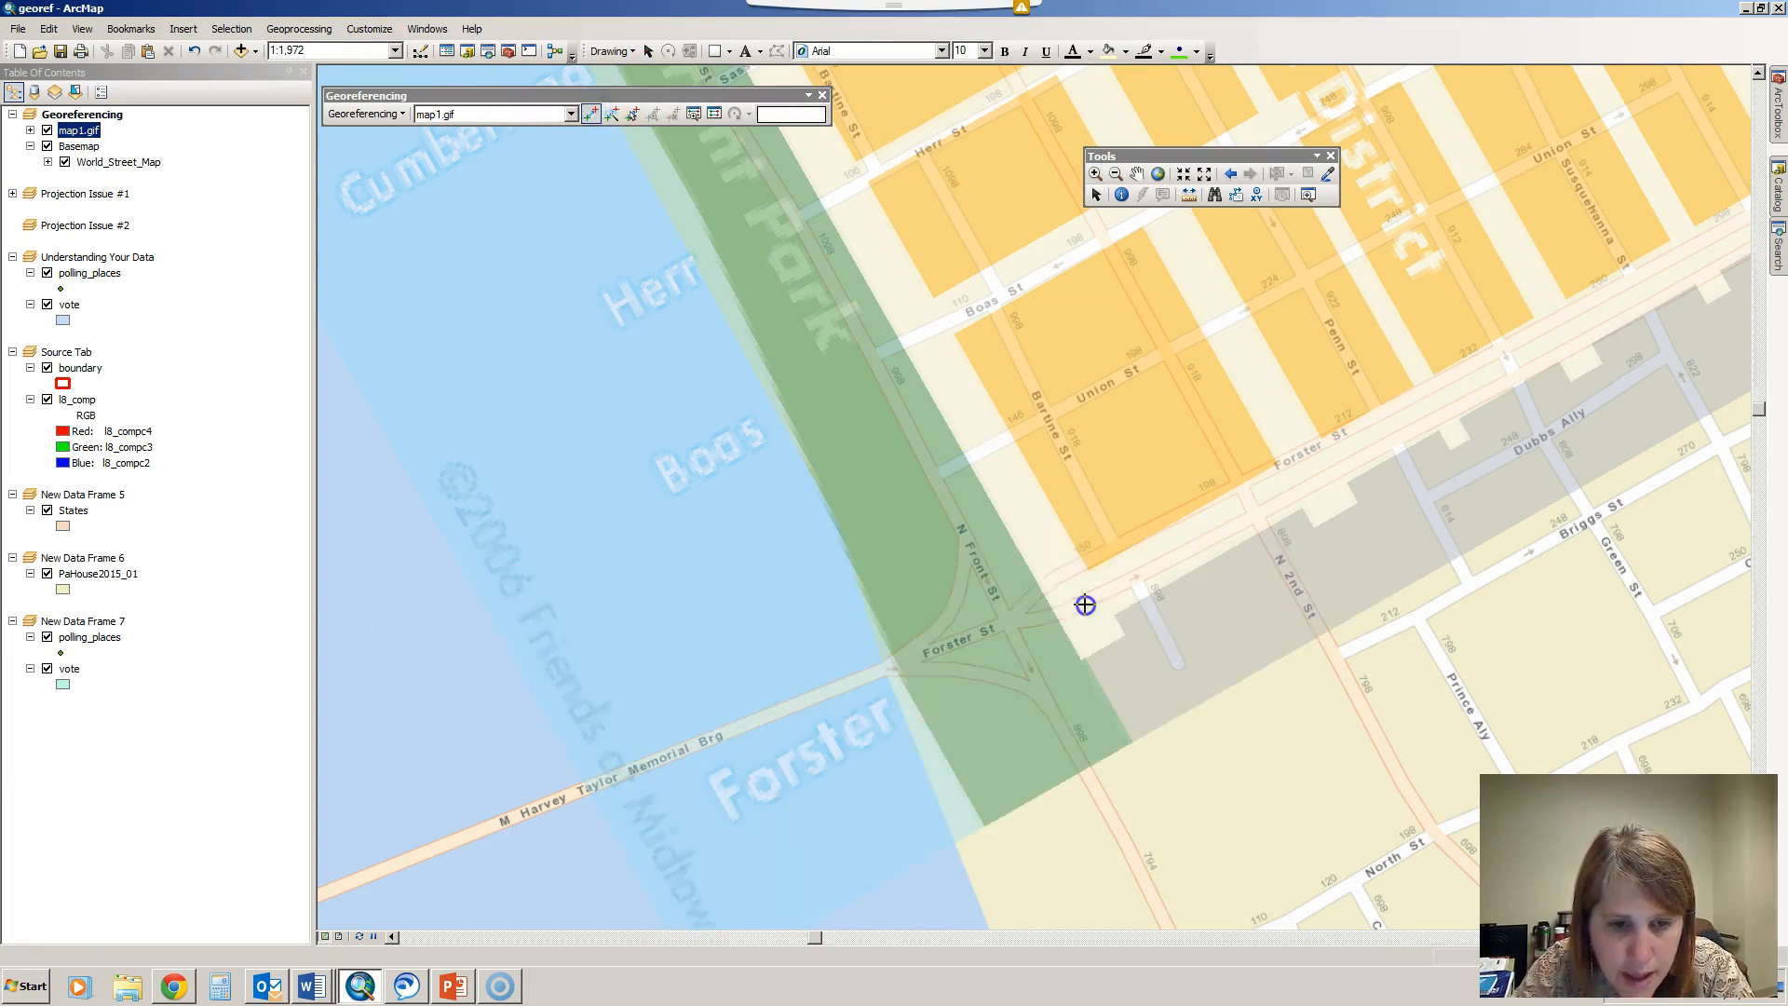
click(1004, 622)
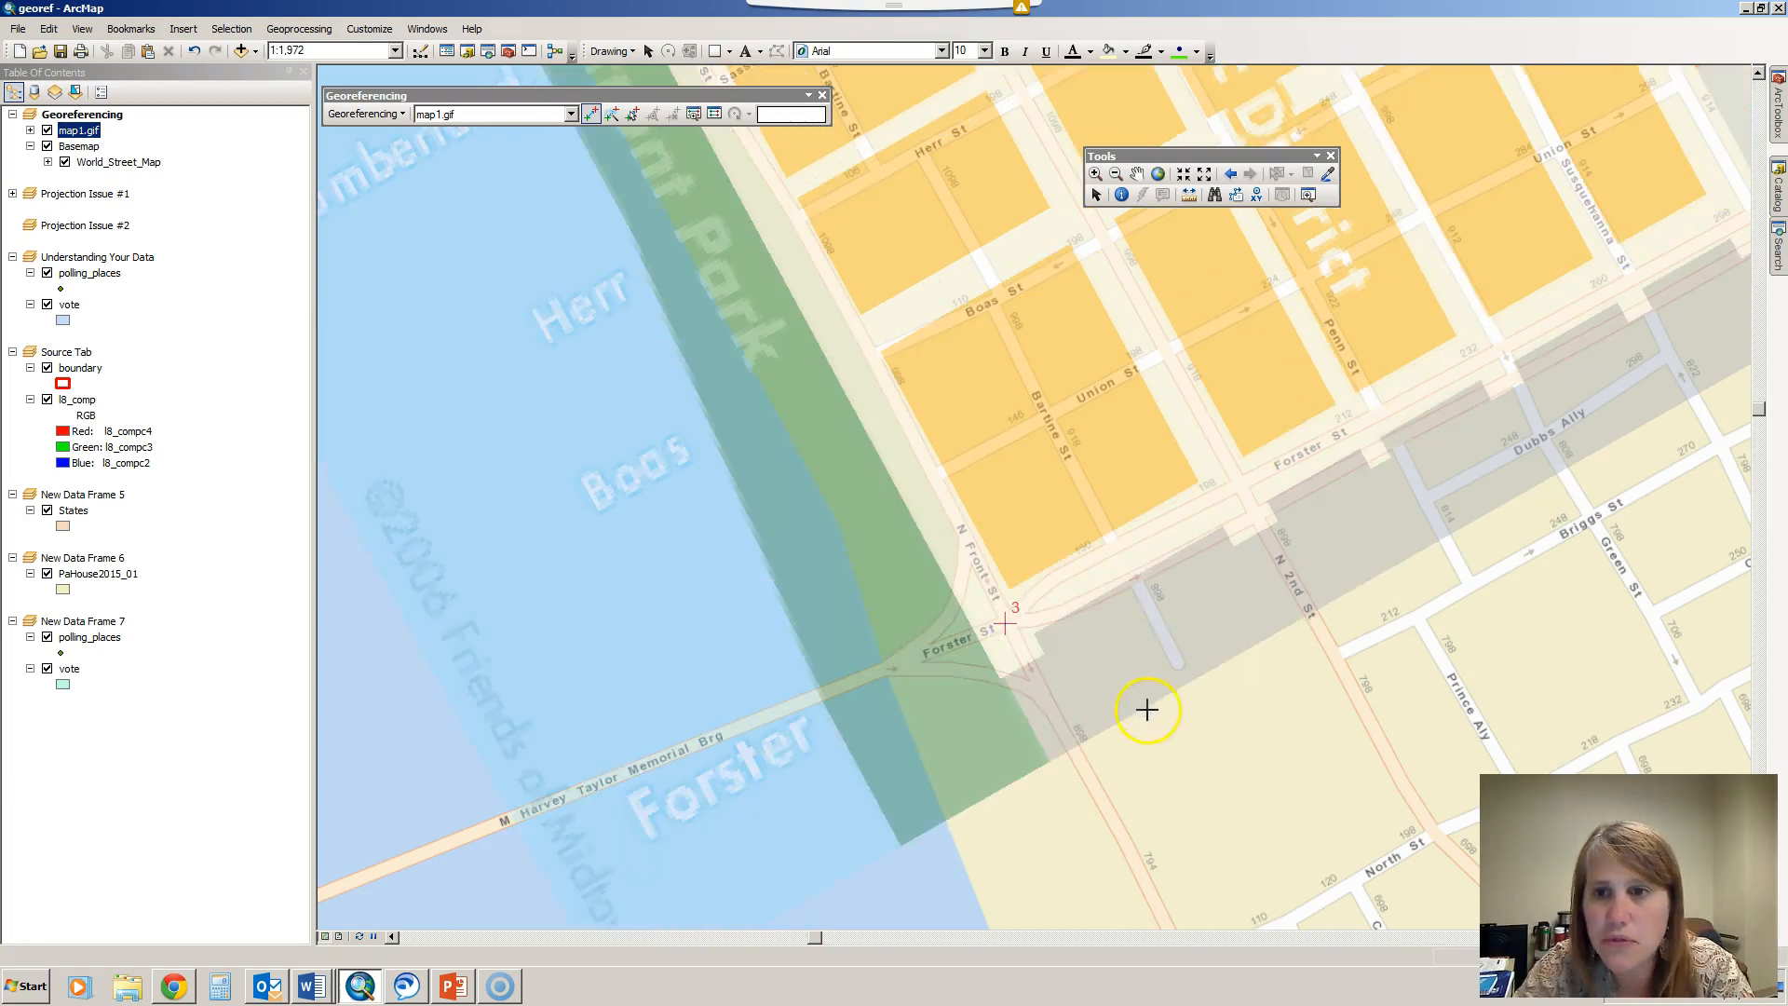
Set the map1.gif layer's transparency to 0%
click(1137, 174)
drag(1482, 368, 950, 627)
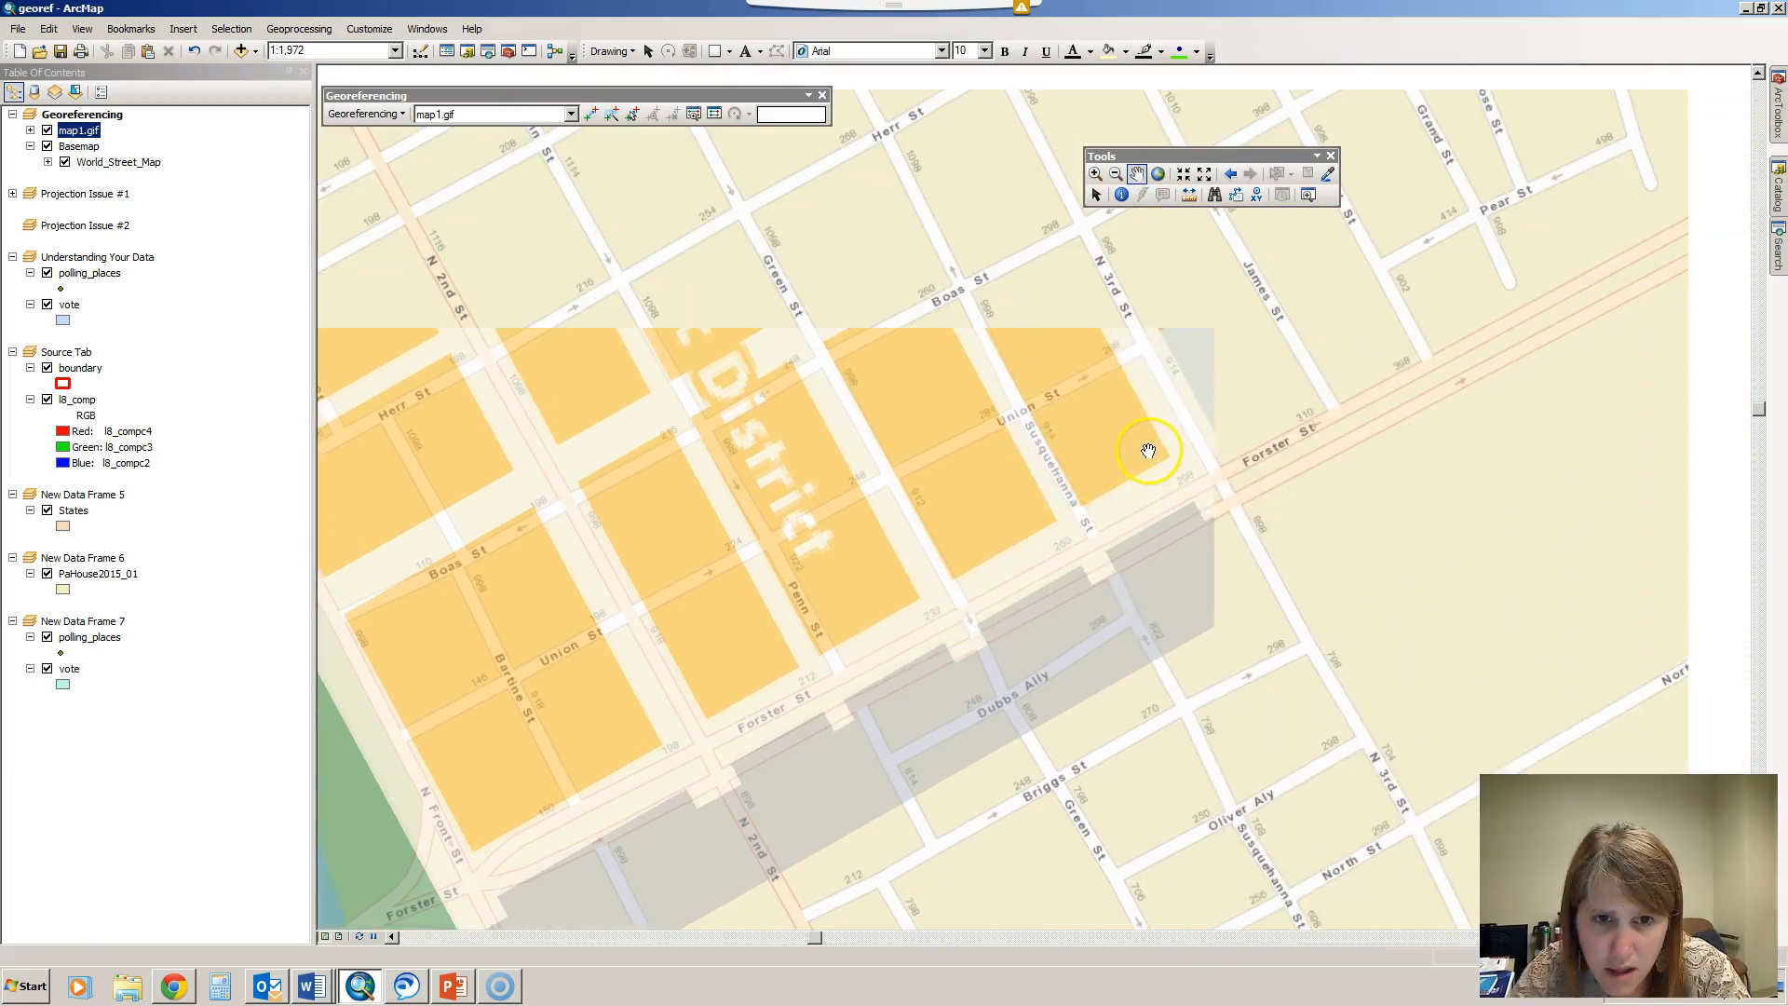
double_click(79, 130)
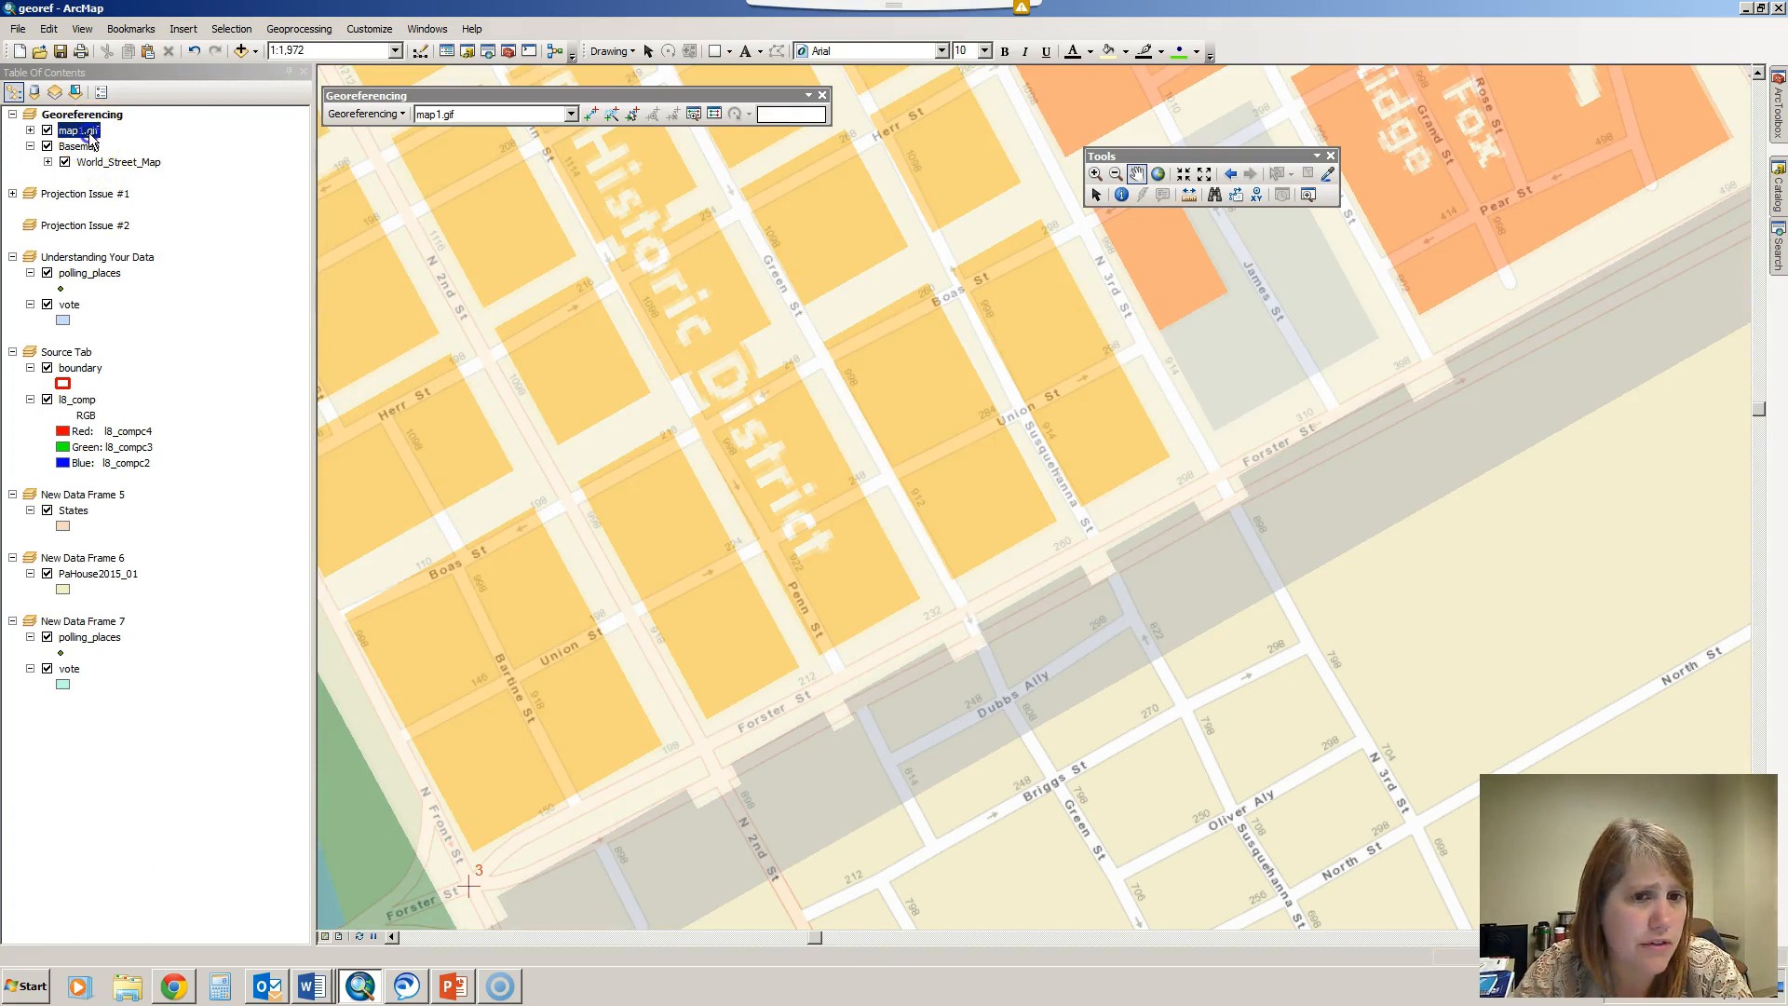
click(770, 500)
drag(770, 500, 789, 499)
text(0)
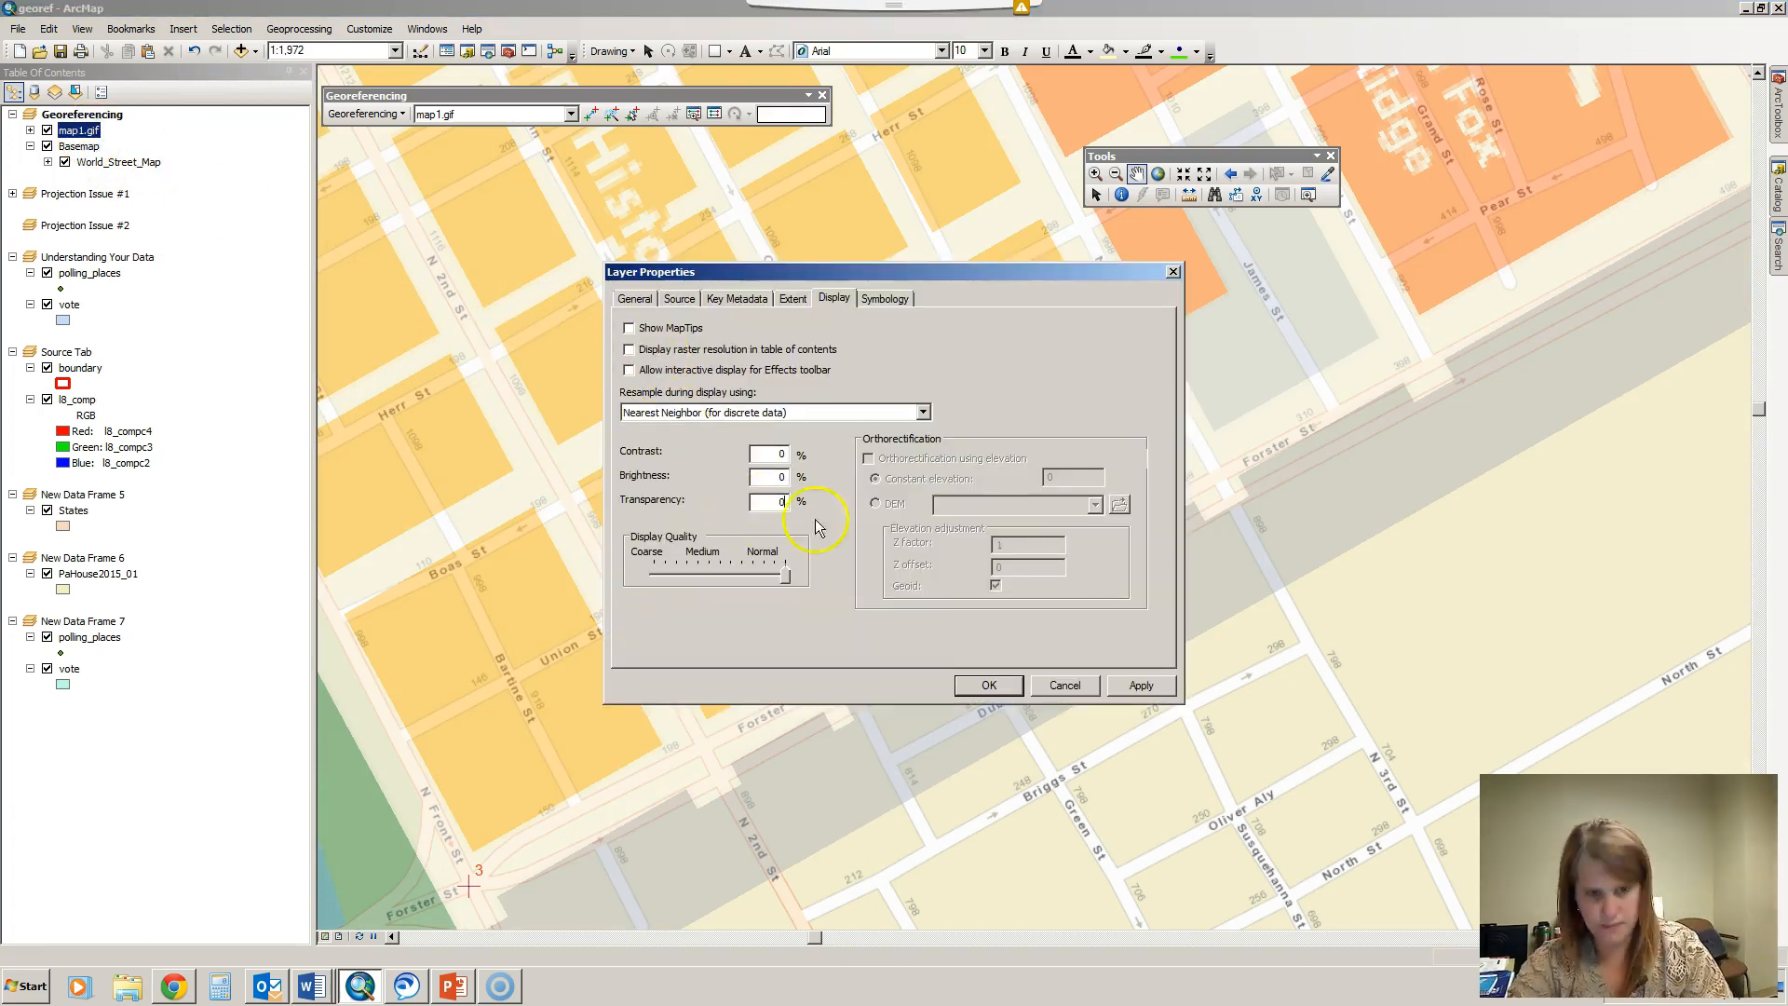
click(982, 683)
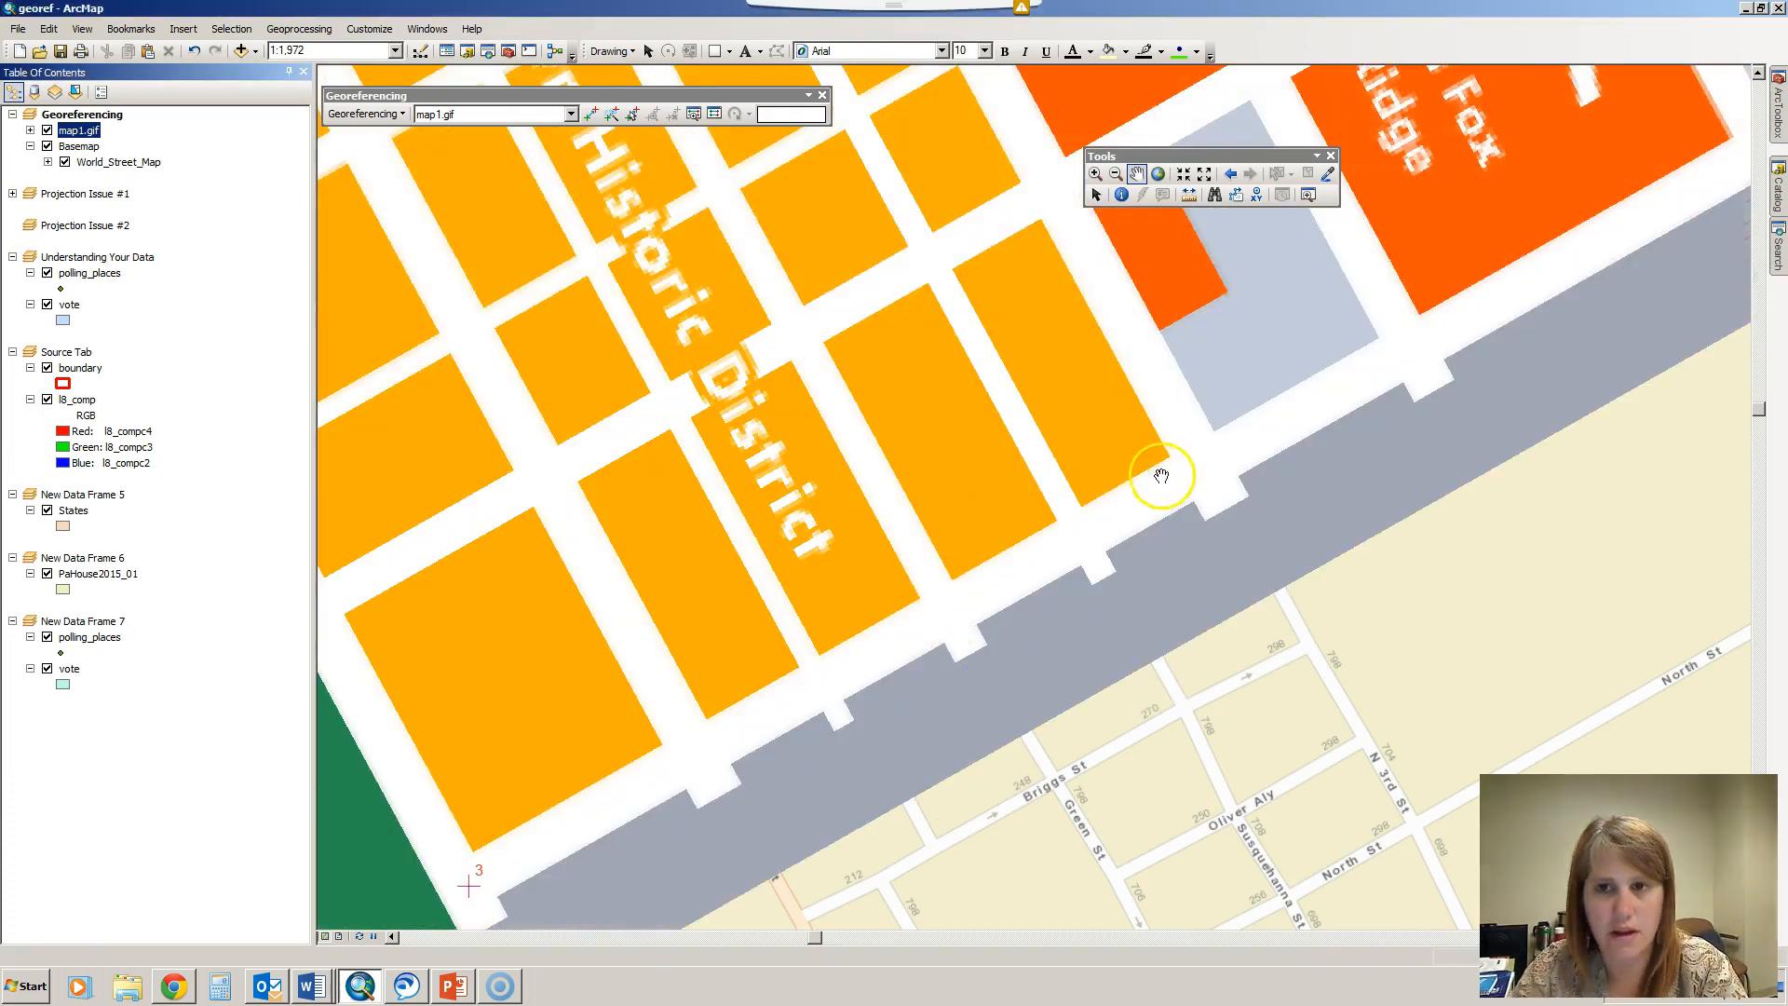
Add a fourth control point linking the image's 7th and Forster corner to N 7th St at Forster St, toggling map1.gif, and zoom to that layer
drag(1473, 316, 802, 661)
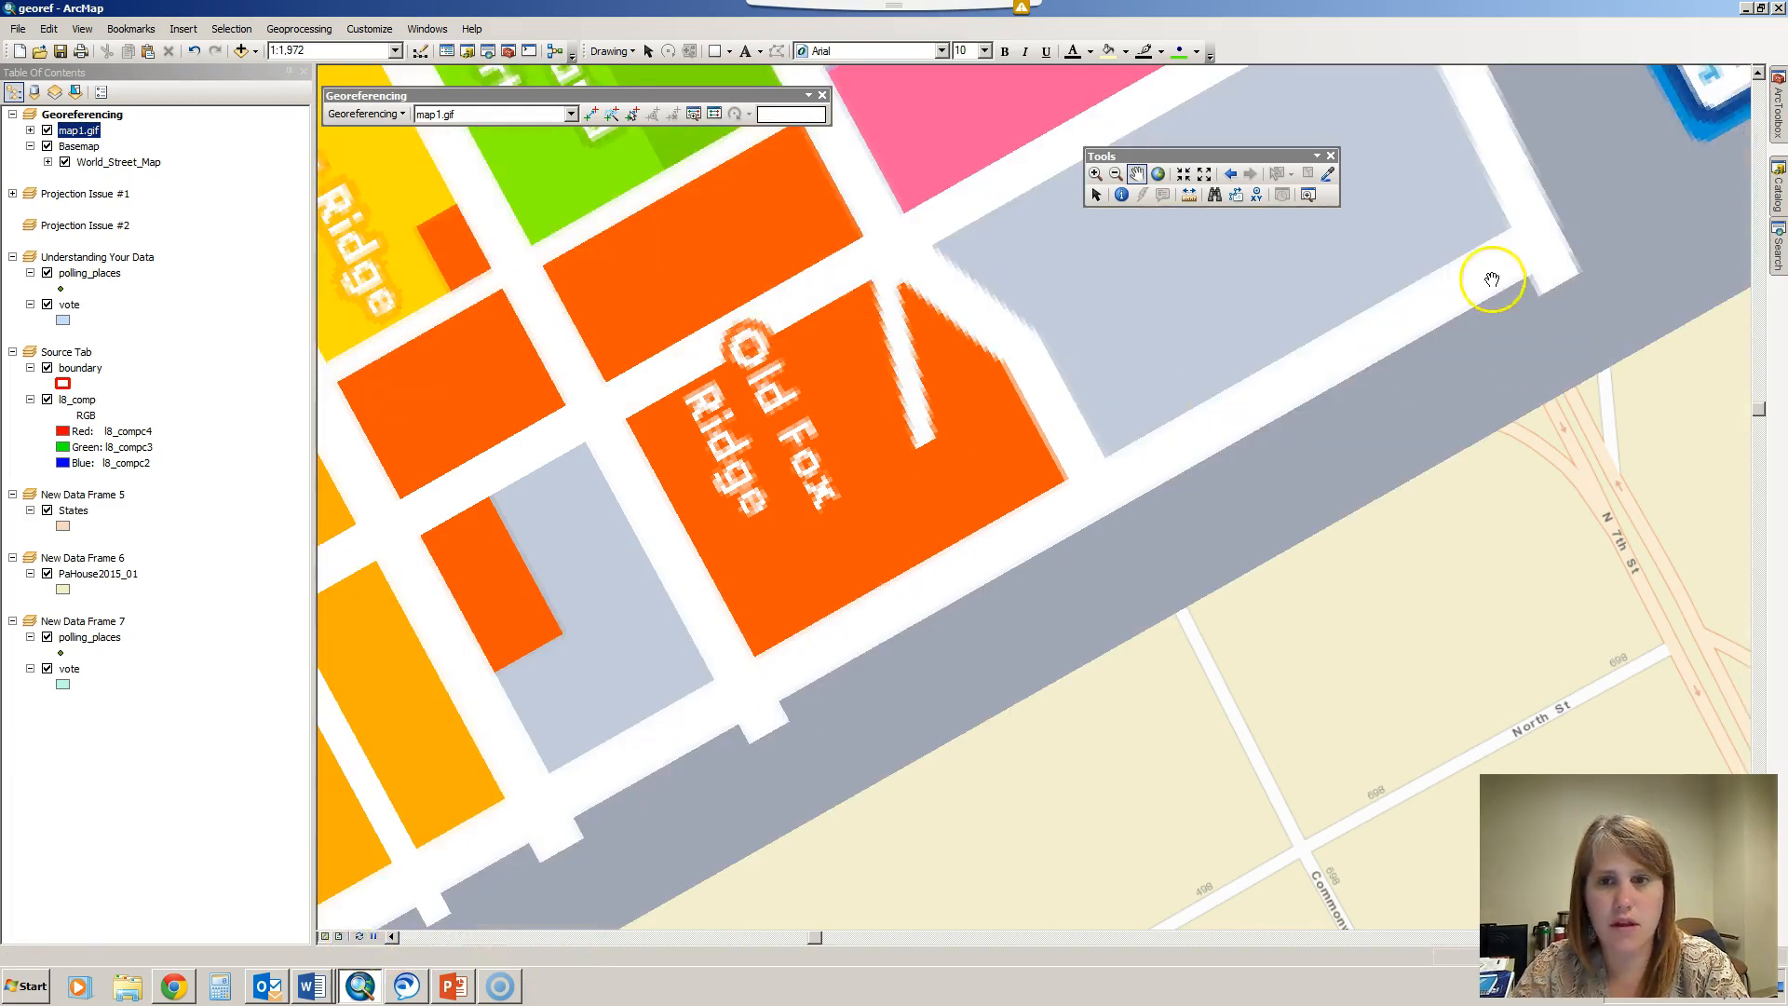
click(590, 113)
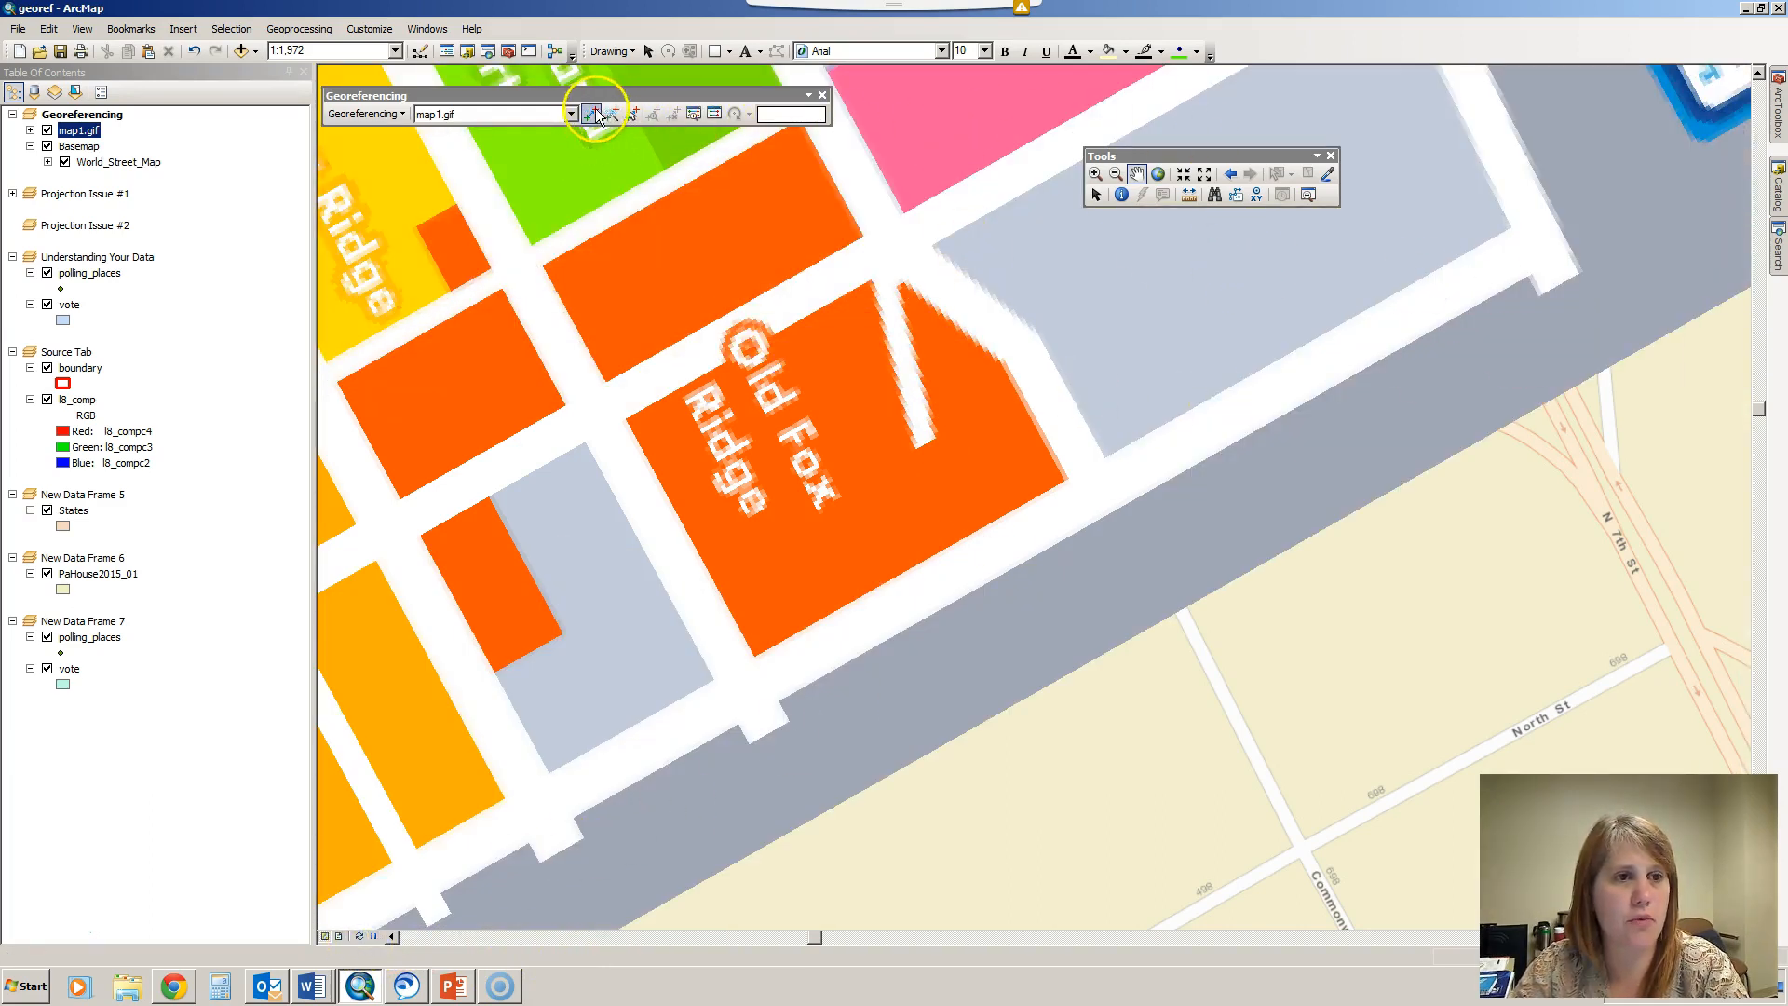
click(1540, 233)
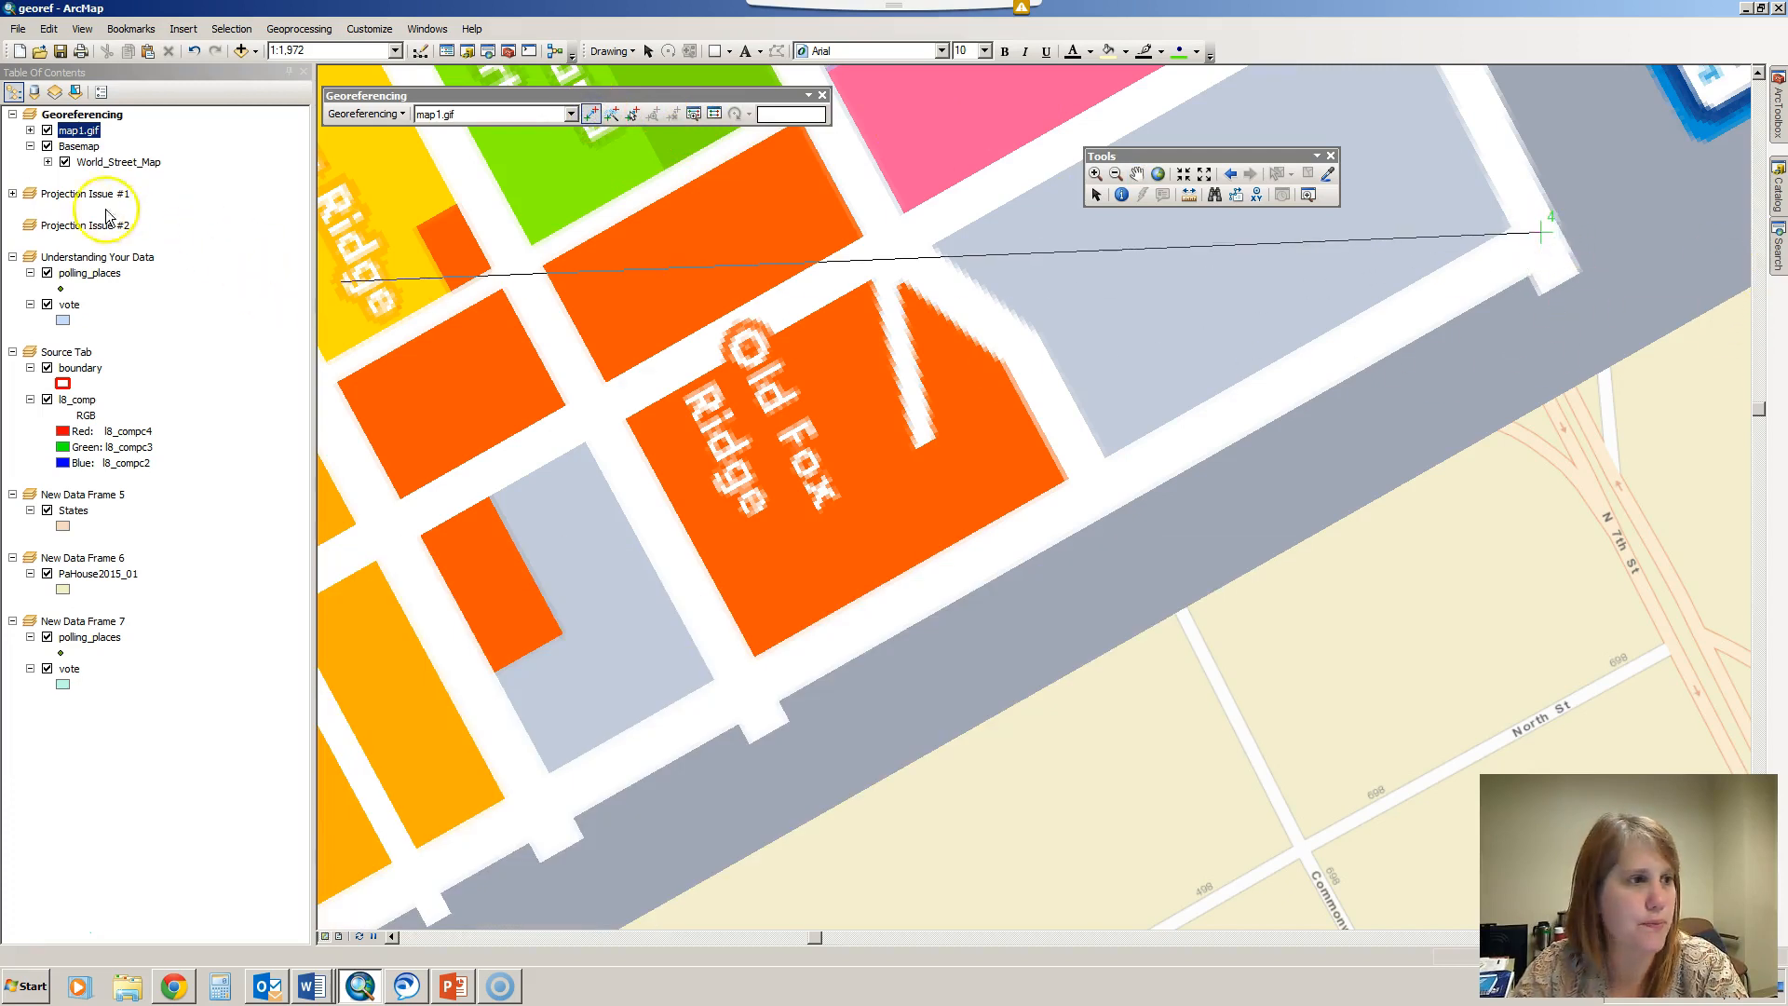
click(47, 130)
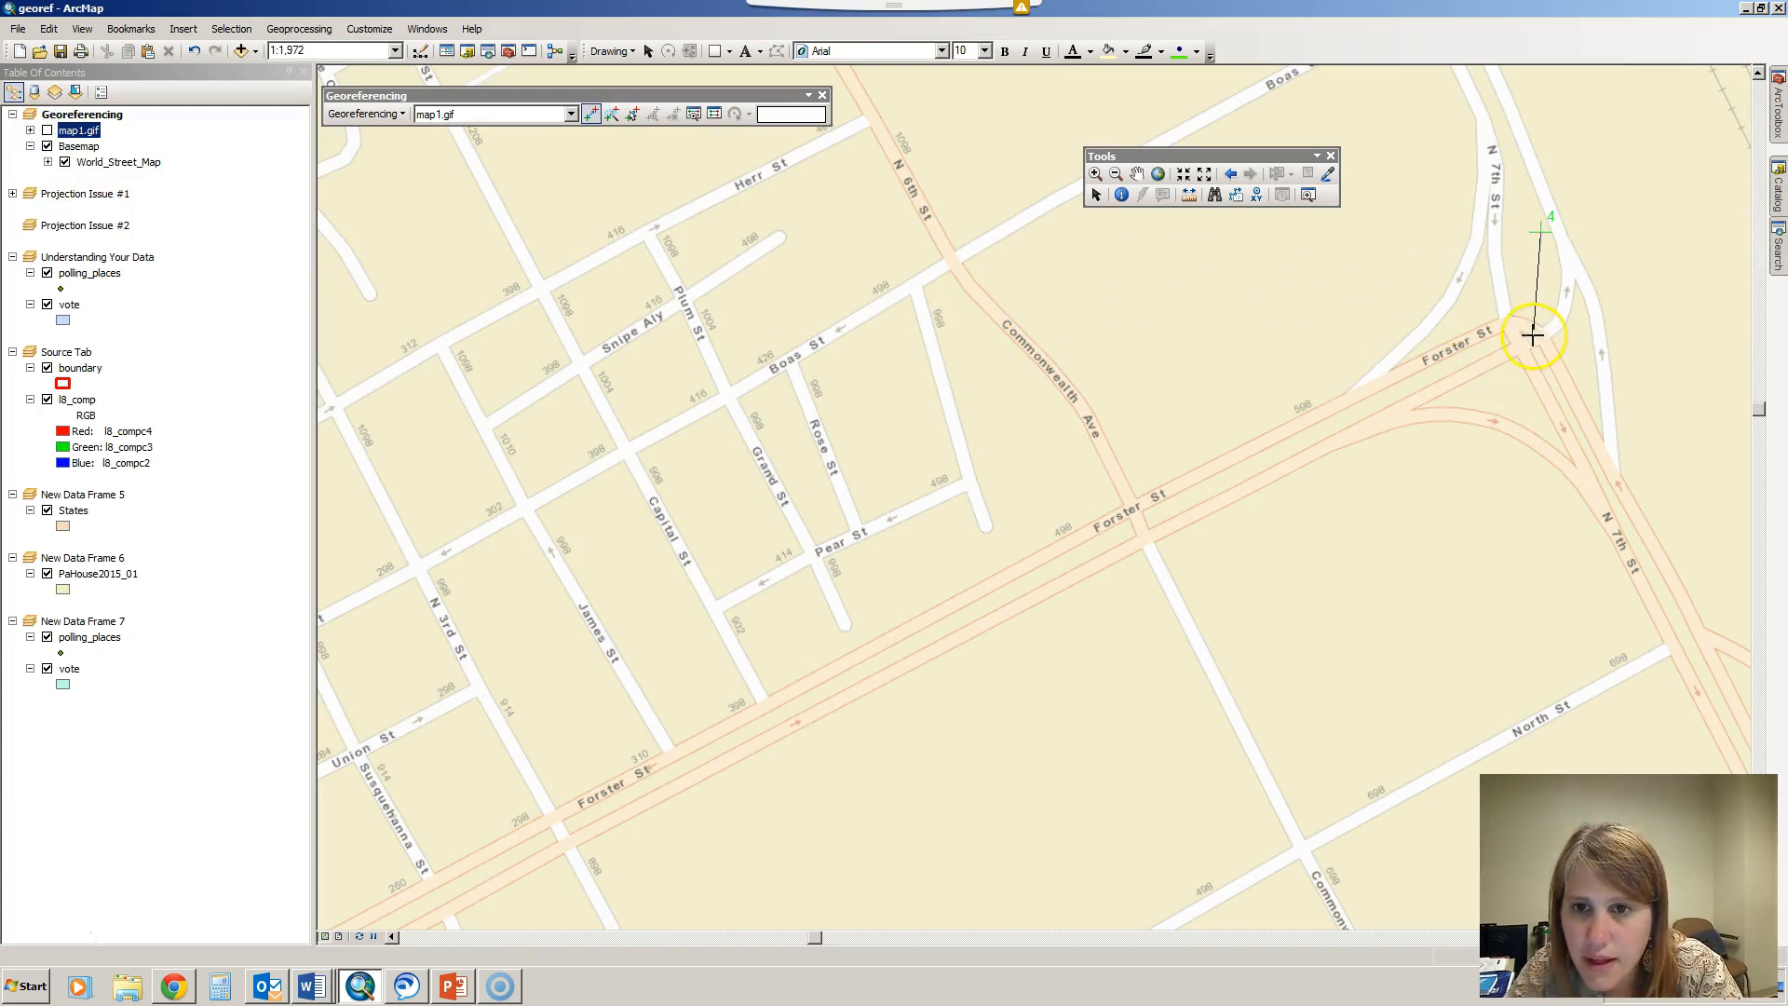
click(1506, 322)
click(47, 130)
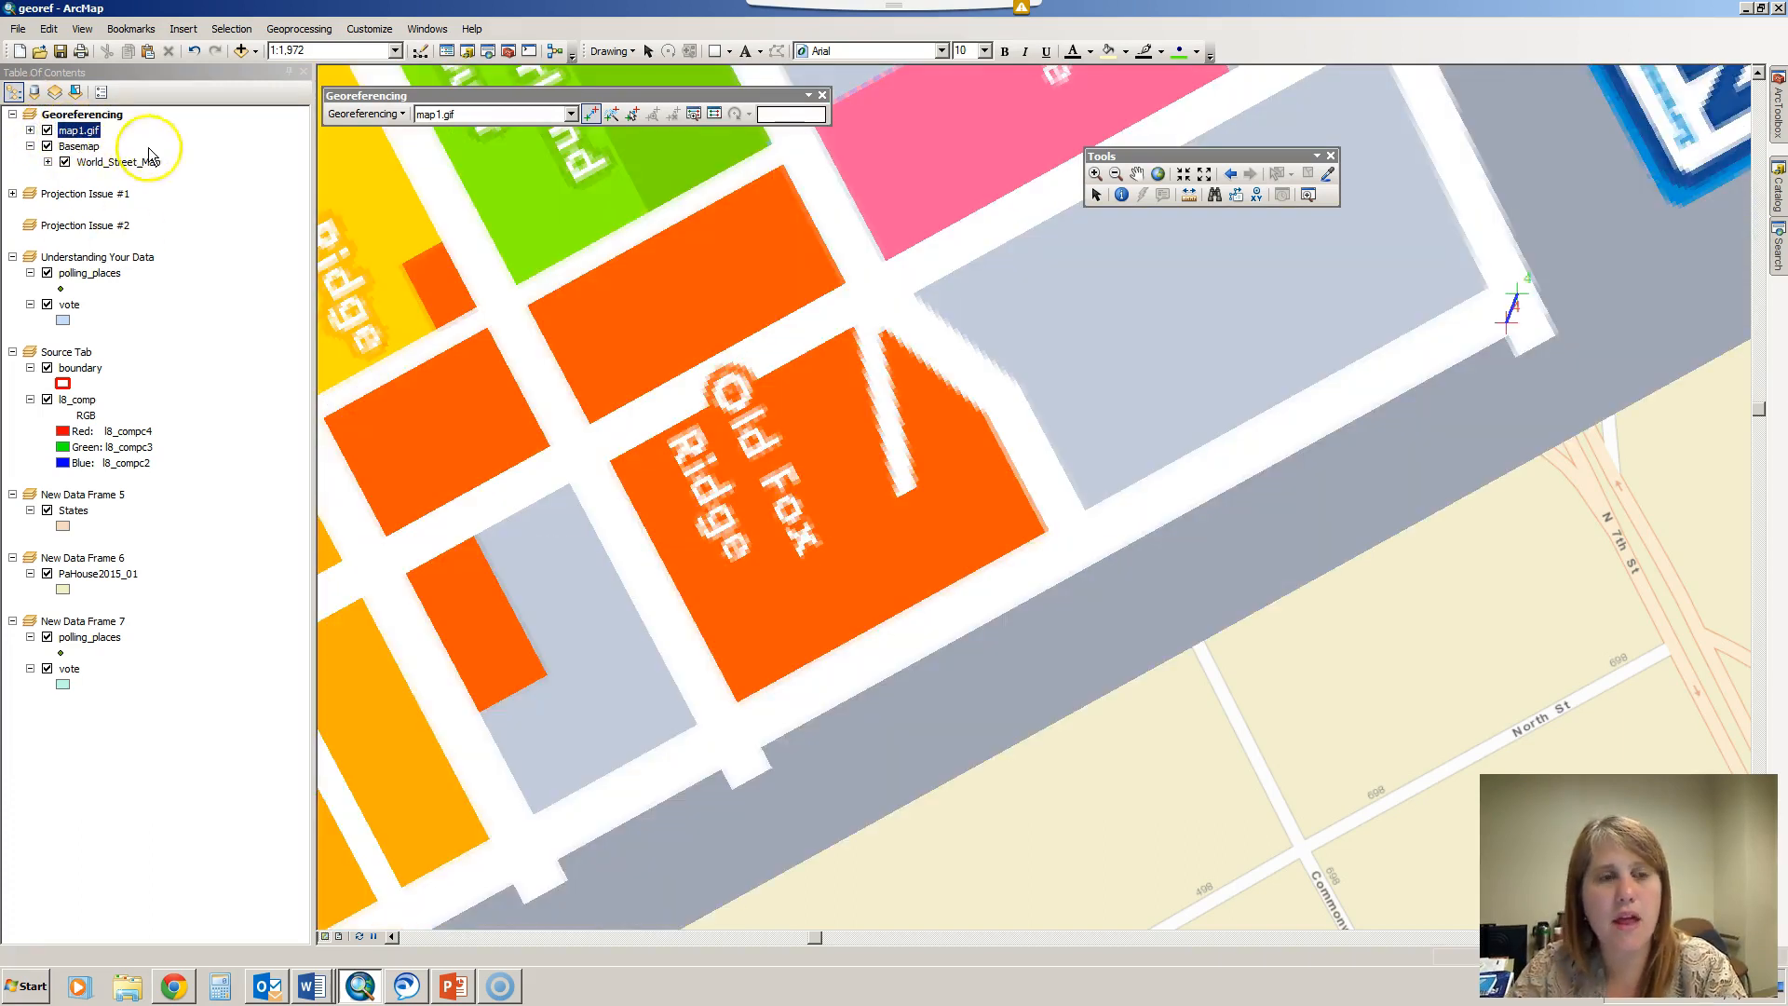
right_click(90, 133)
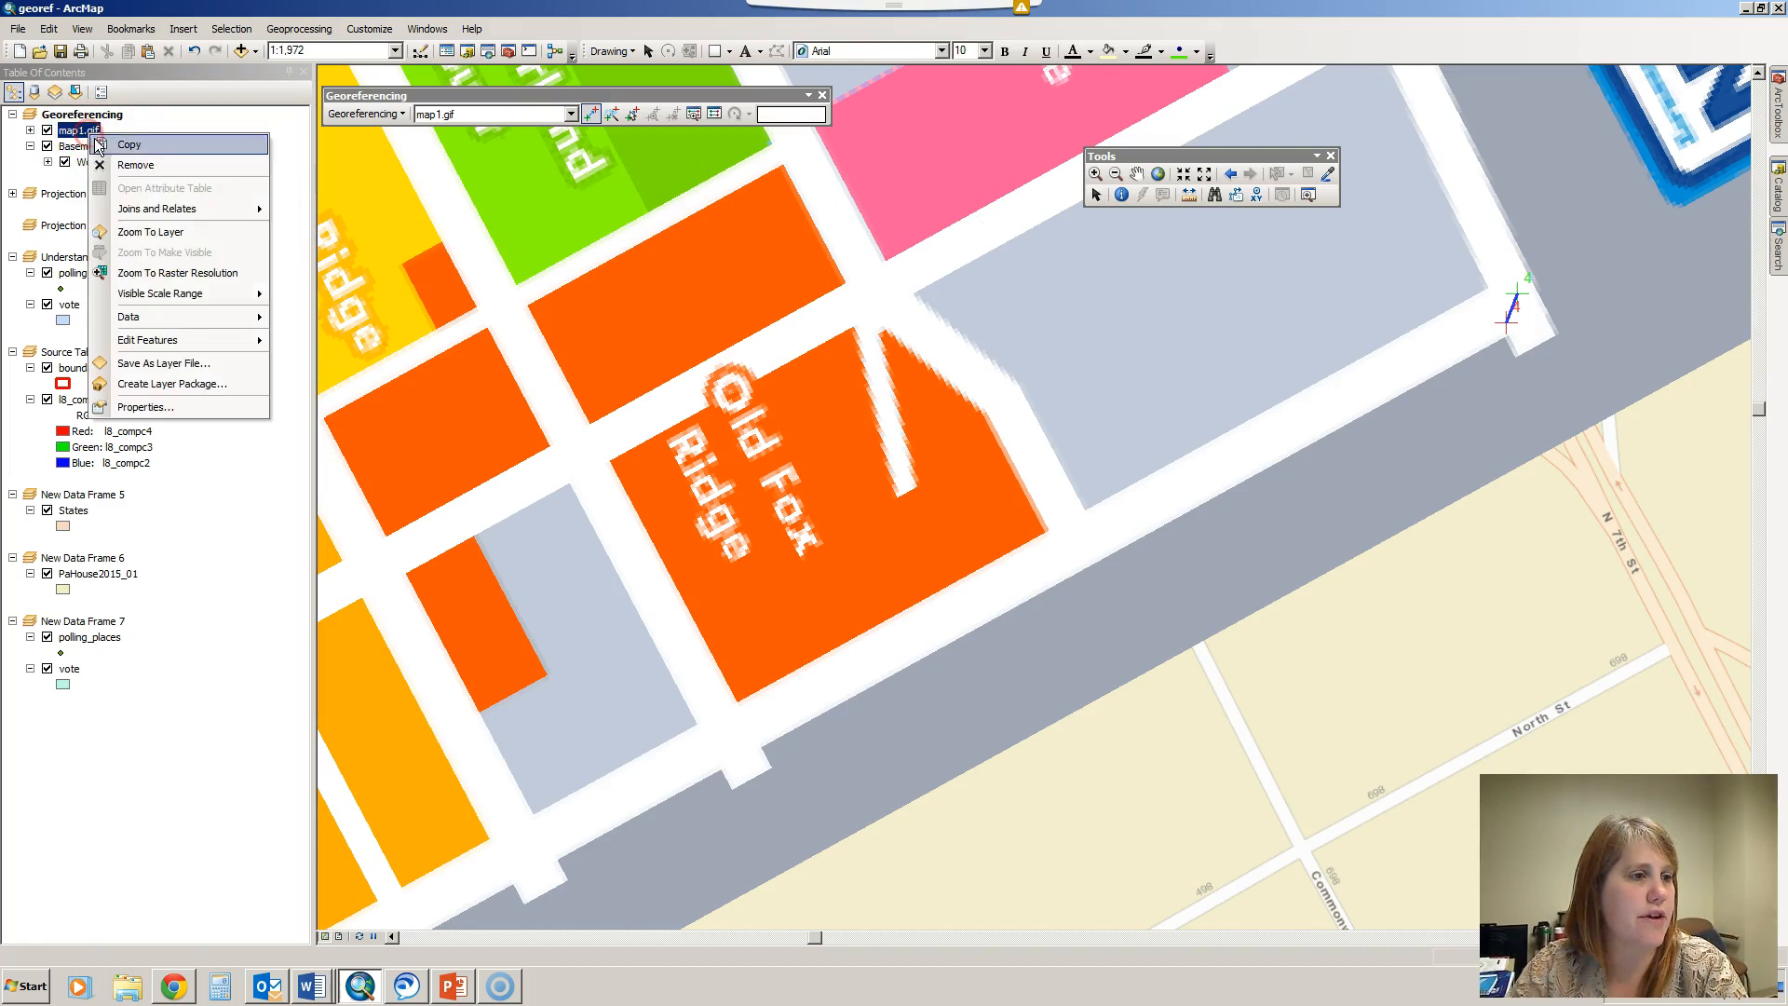
click(149, 231)
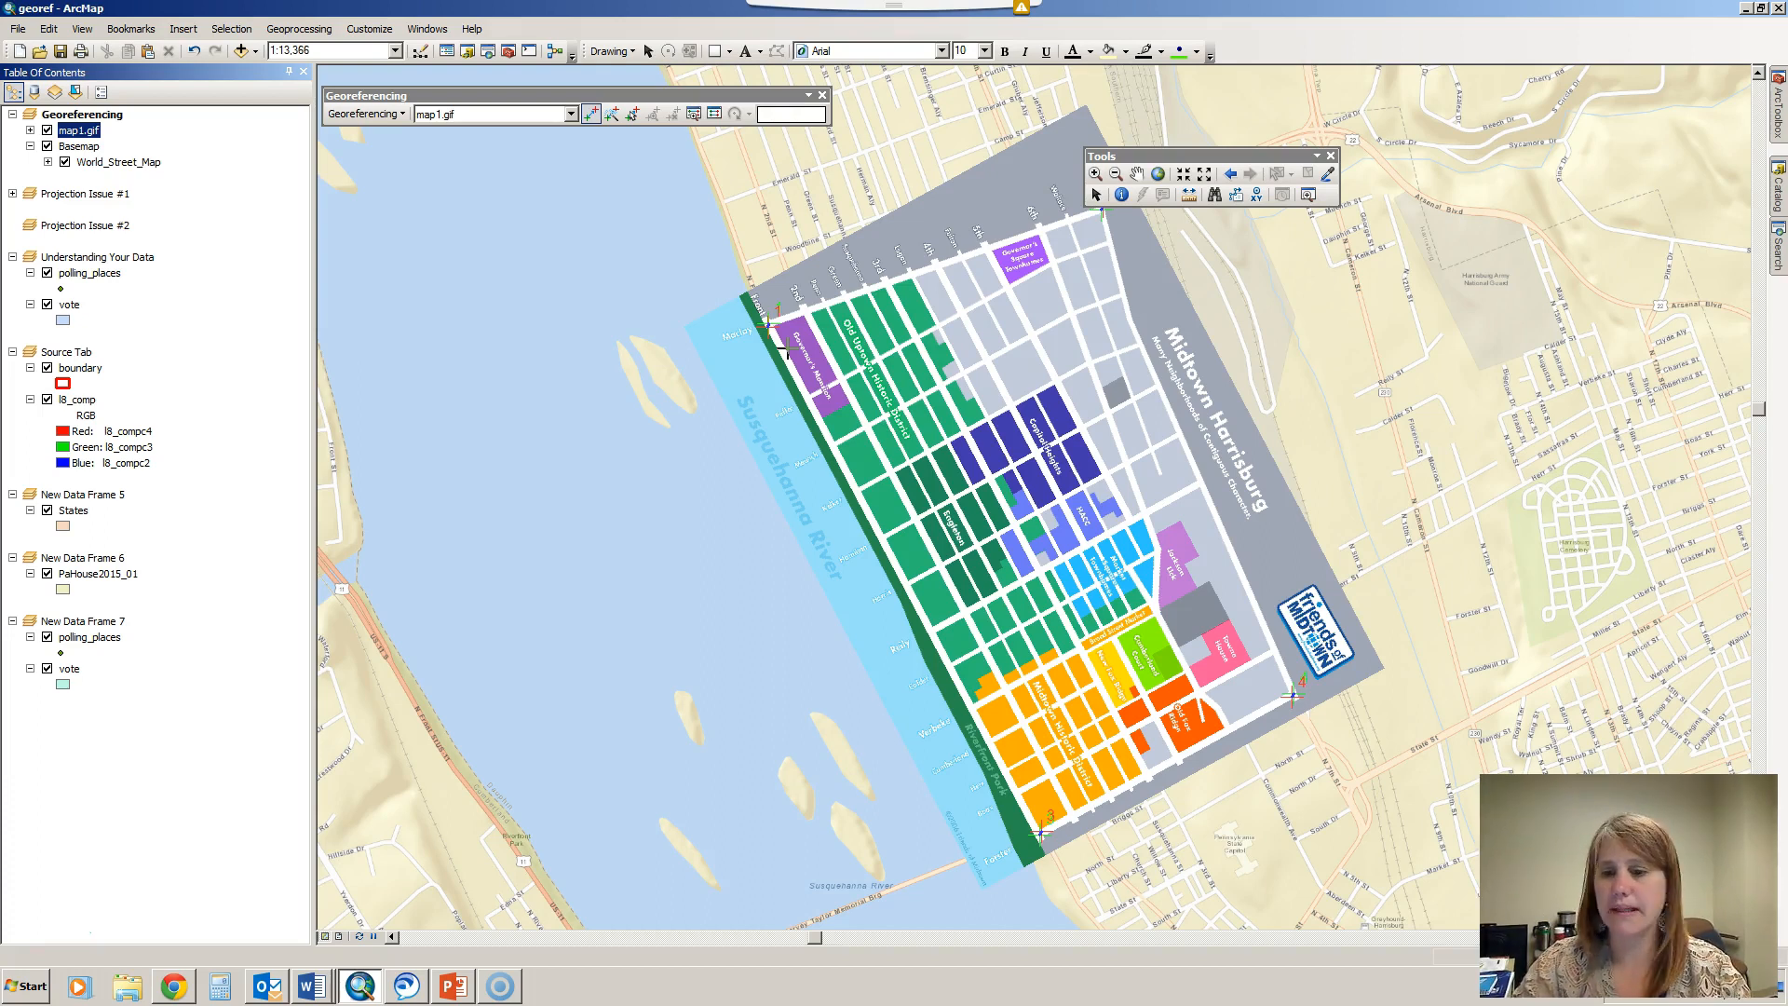
Rectify map1.gif to the TIFF map11.tif in L:\Databases\Harrisburg GIS Data\Midtown, and hide the map1.gif layer
click(397, 114)
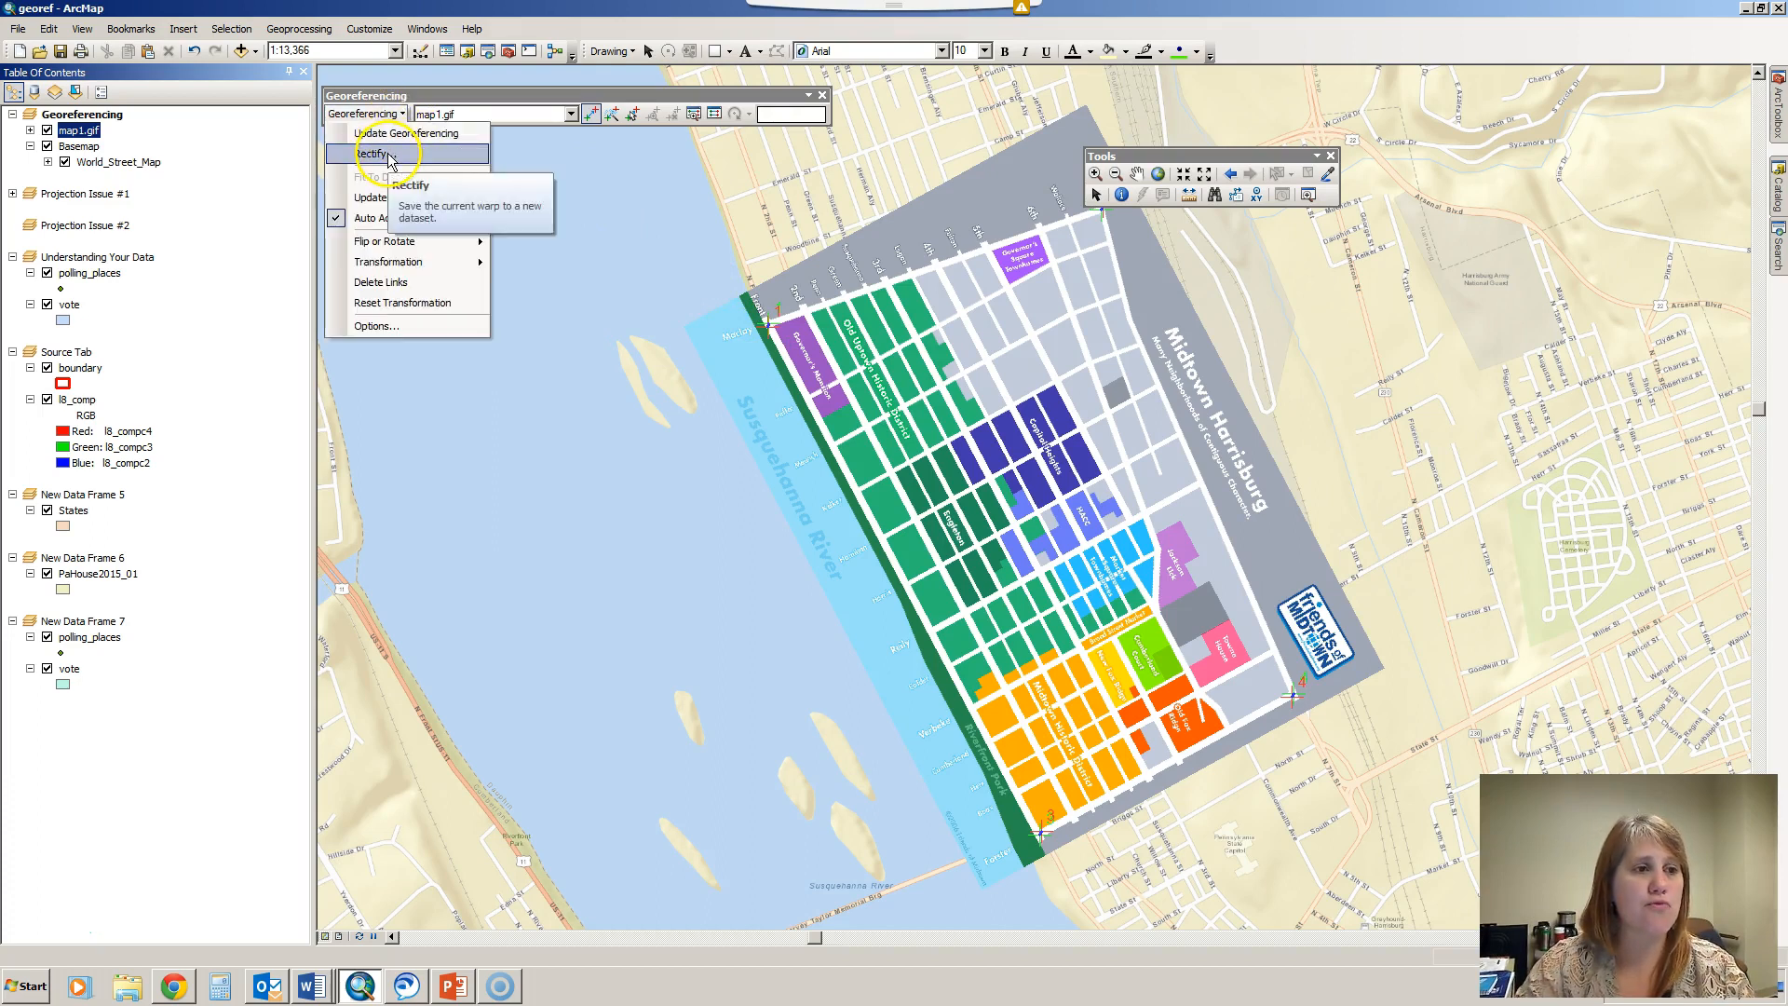
click(387, 152)
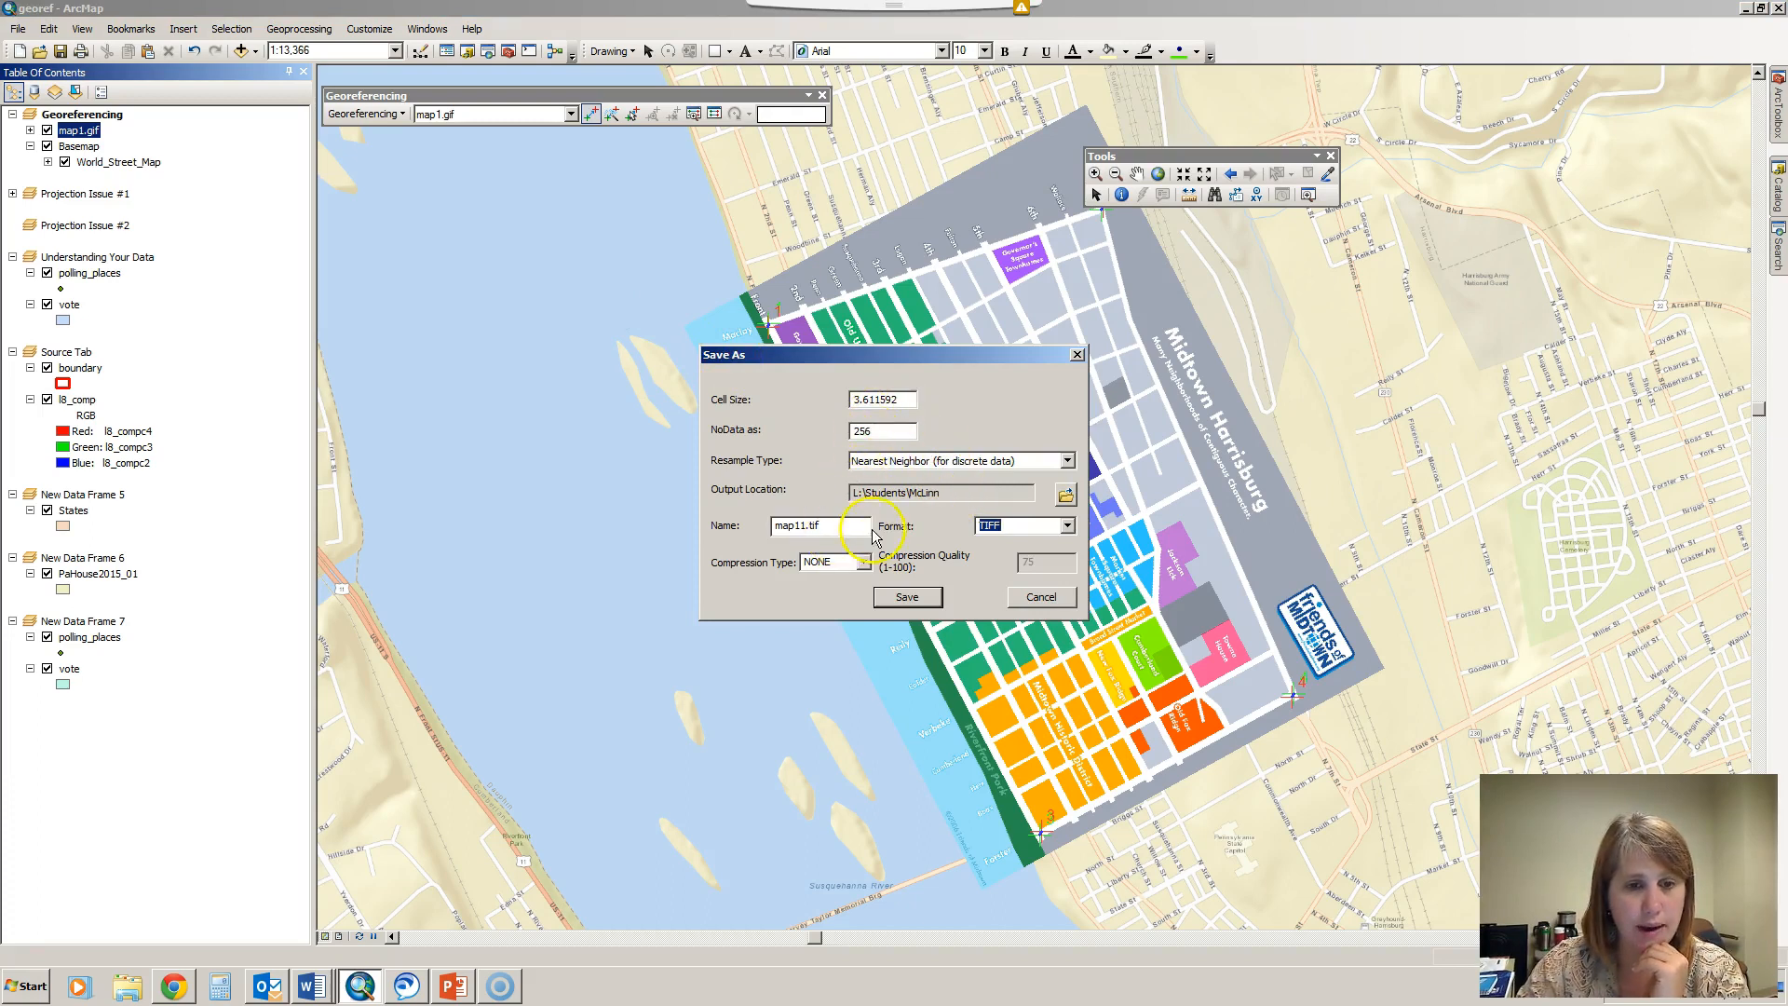
click(1066, 494)
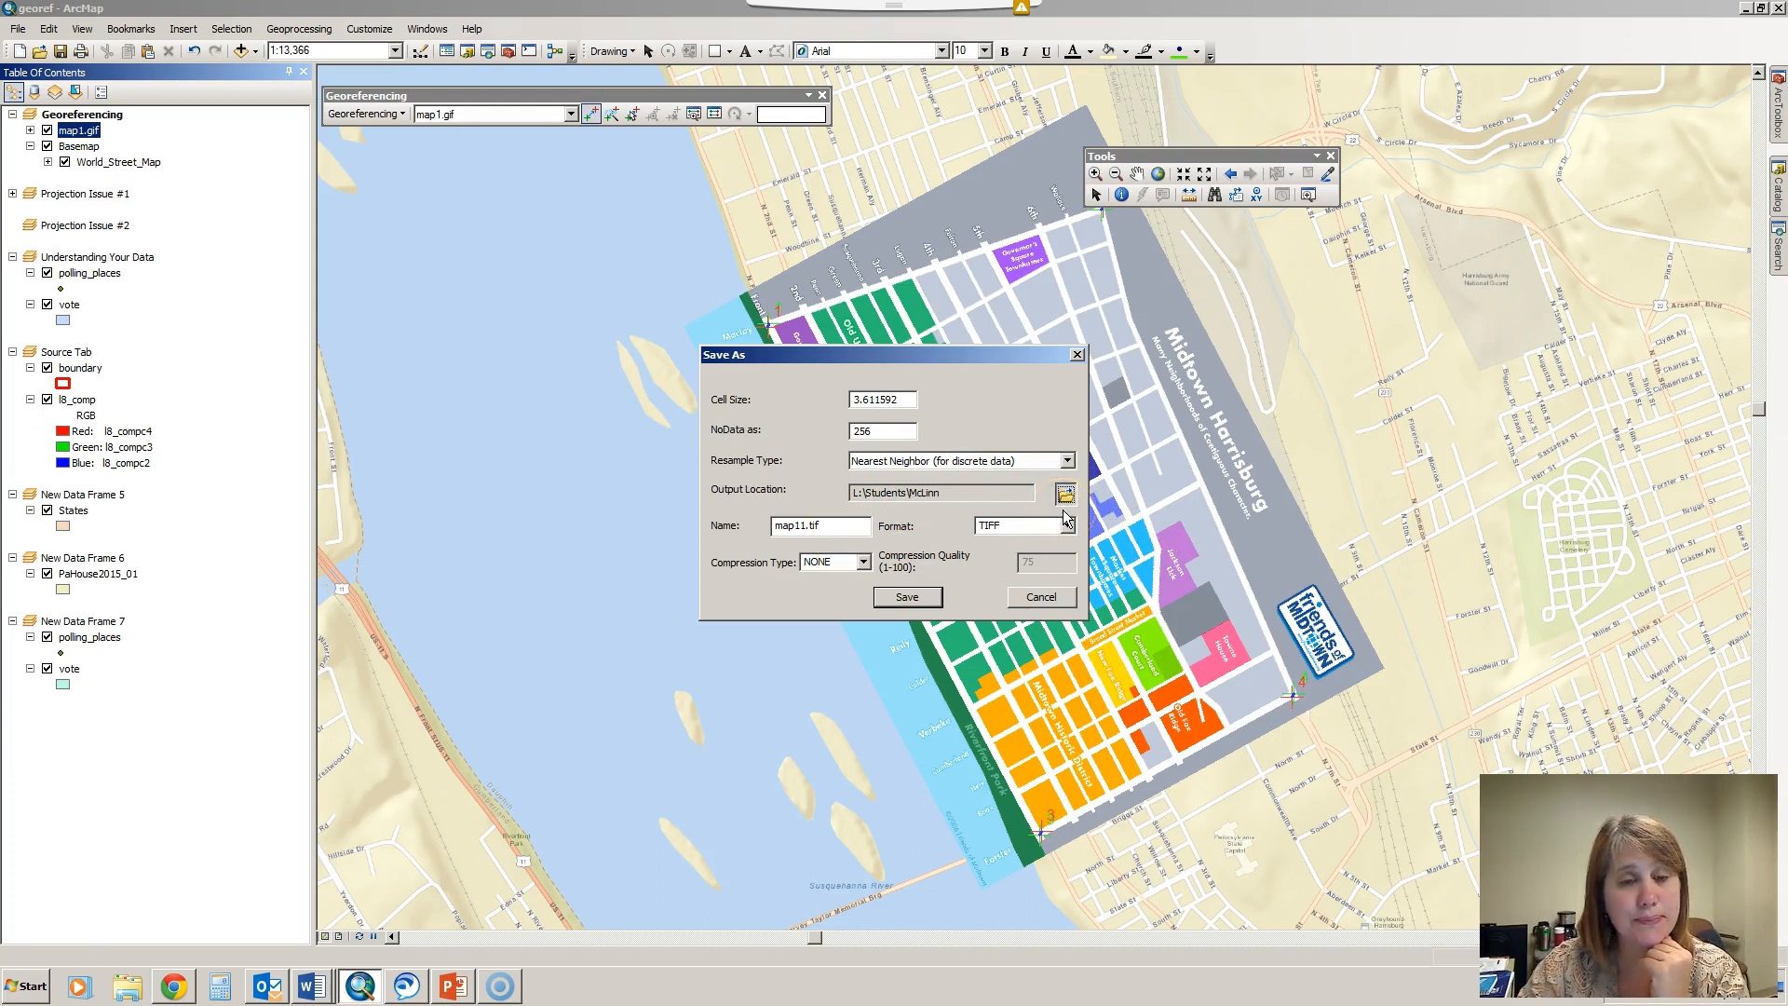
click(894, 366)
click(803, 430)
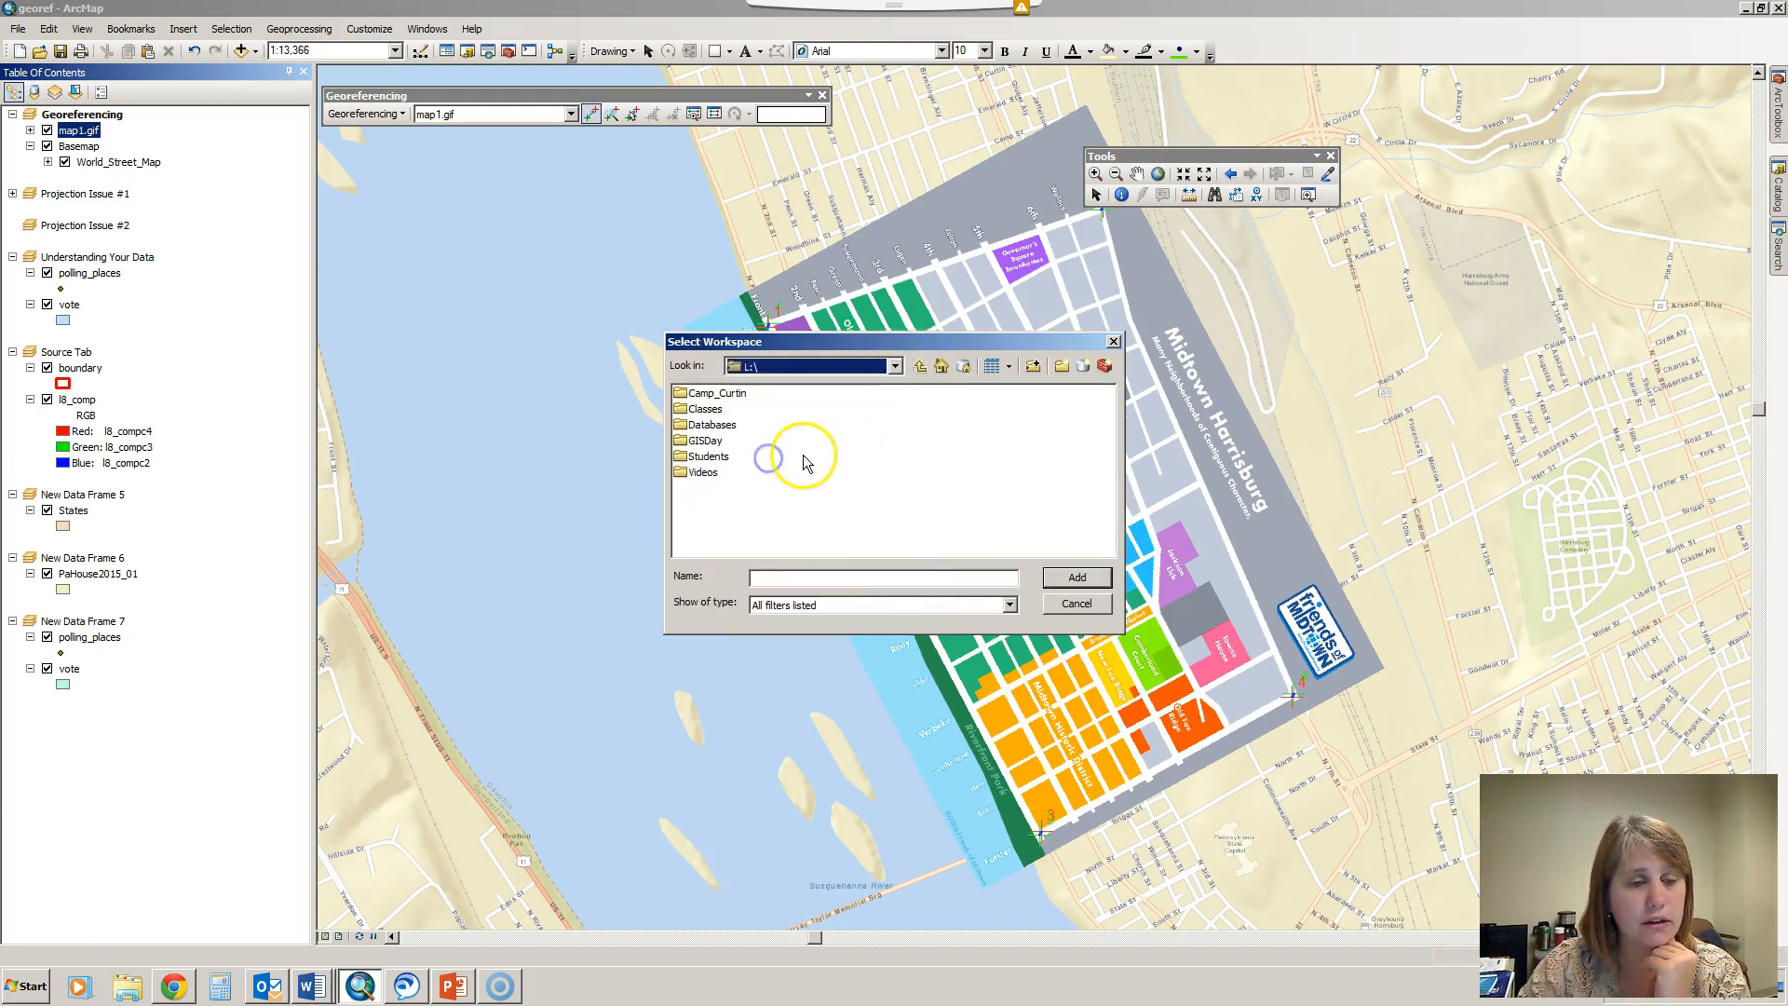
double_click(712, 425)
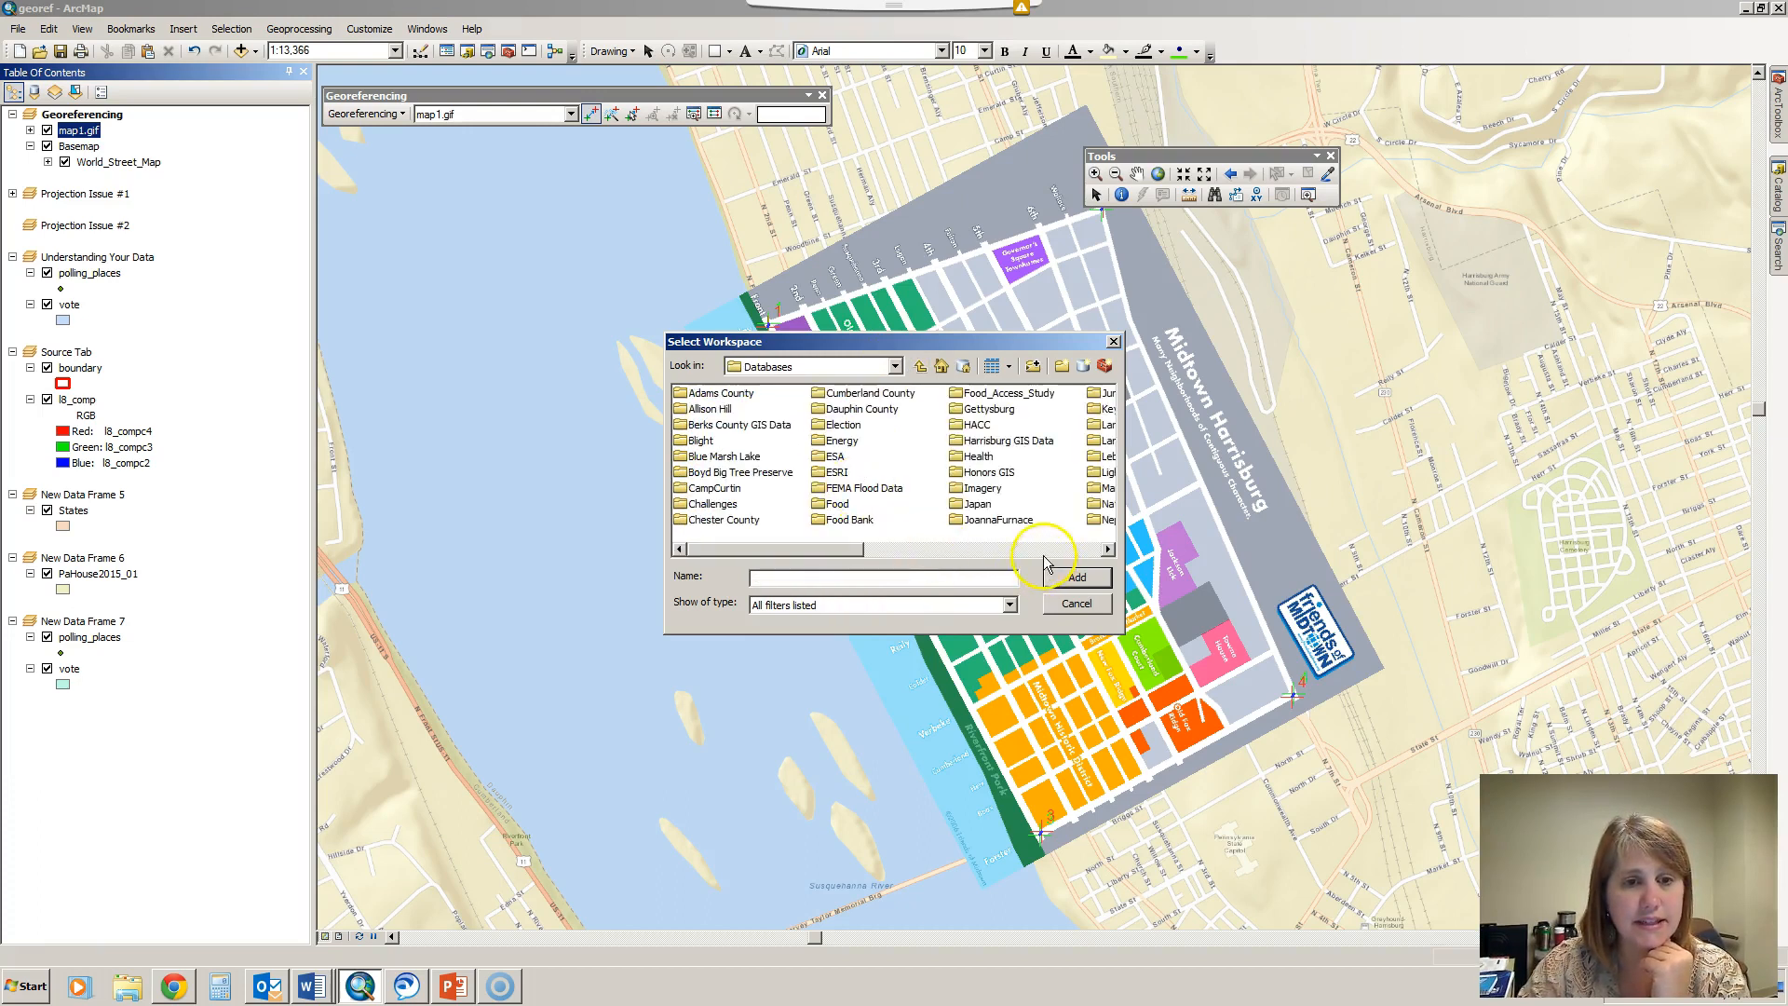
click(1002, 440)
double_click(1001, 441)
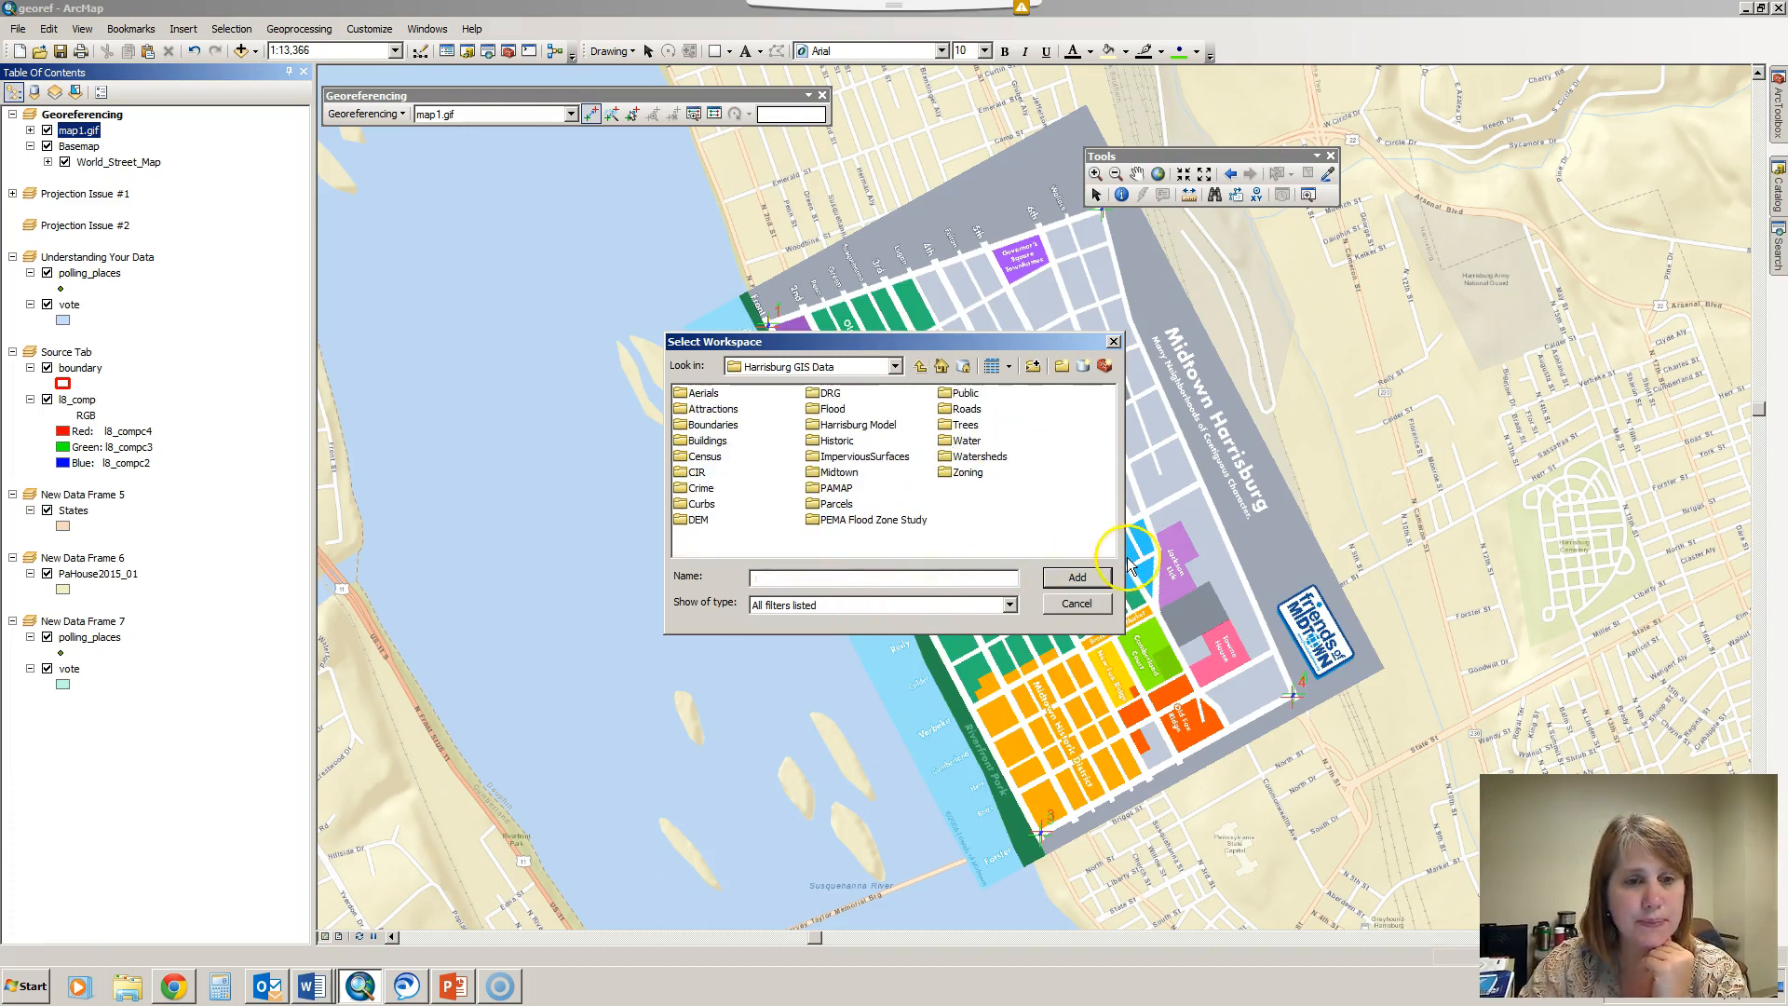
click(809, 580)
text(midtown)
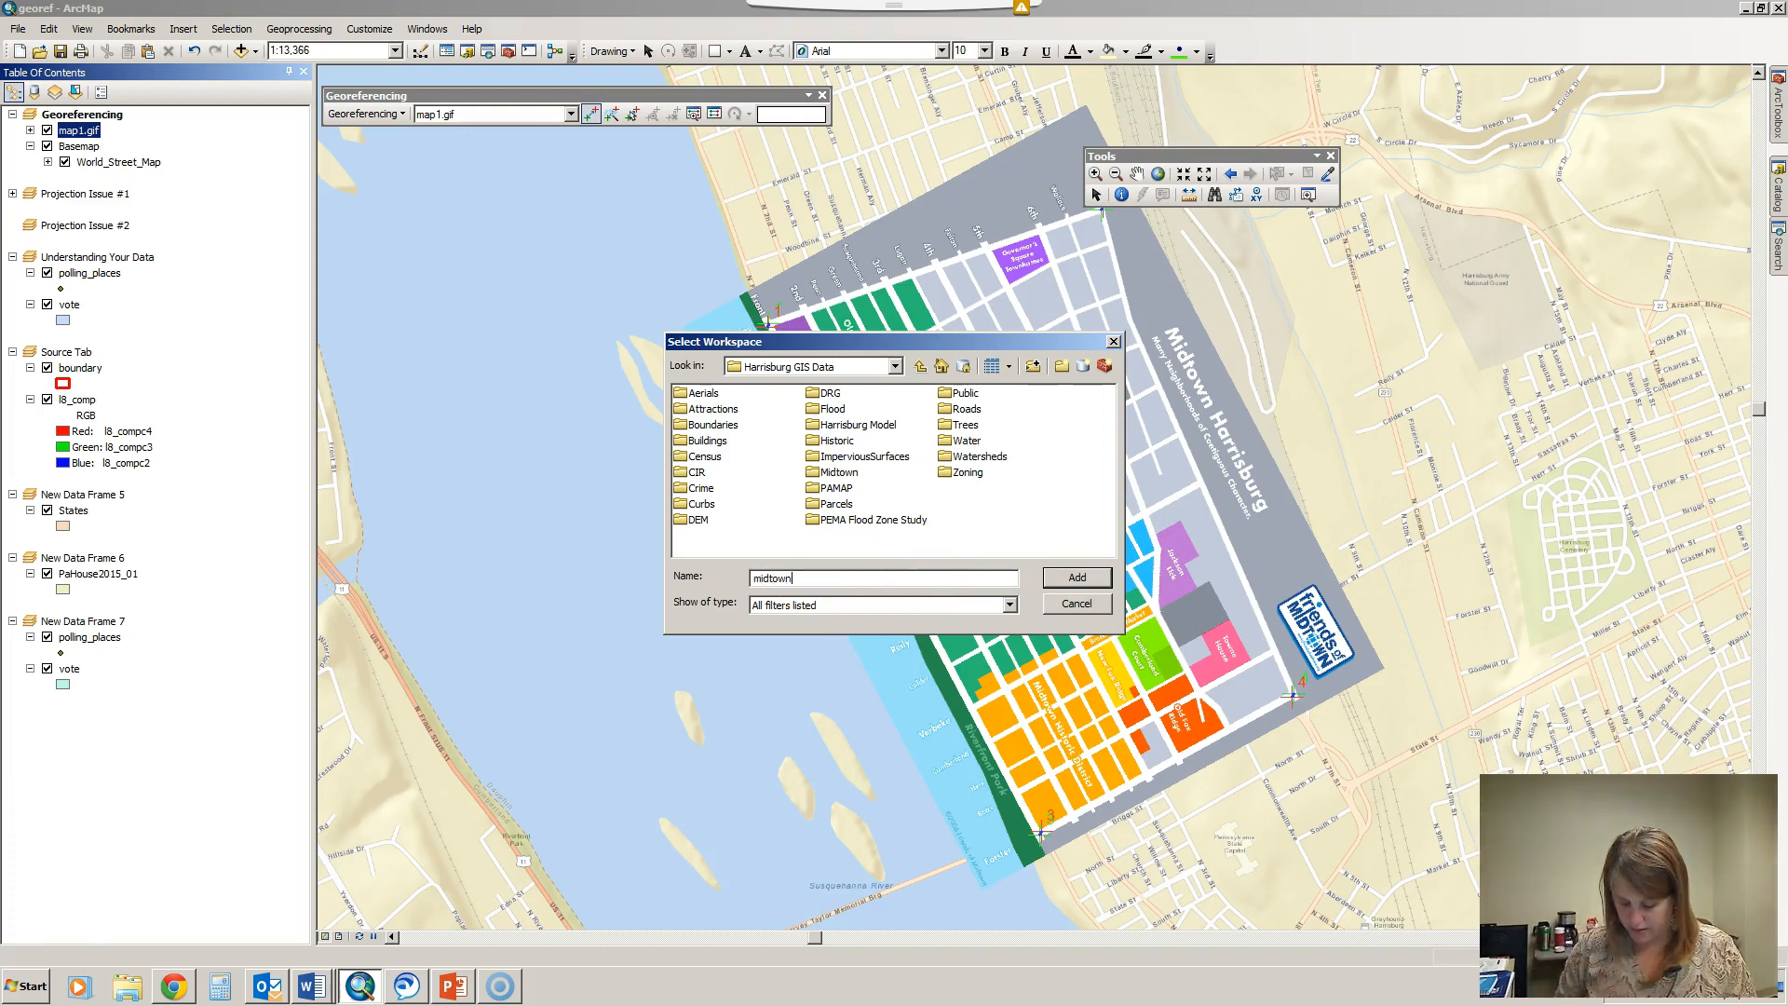
click(1076, 577)
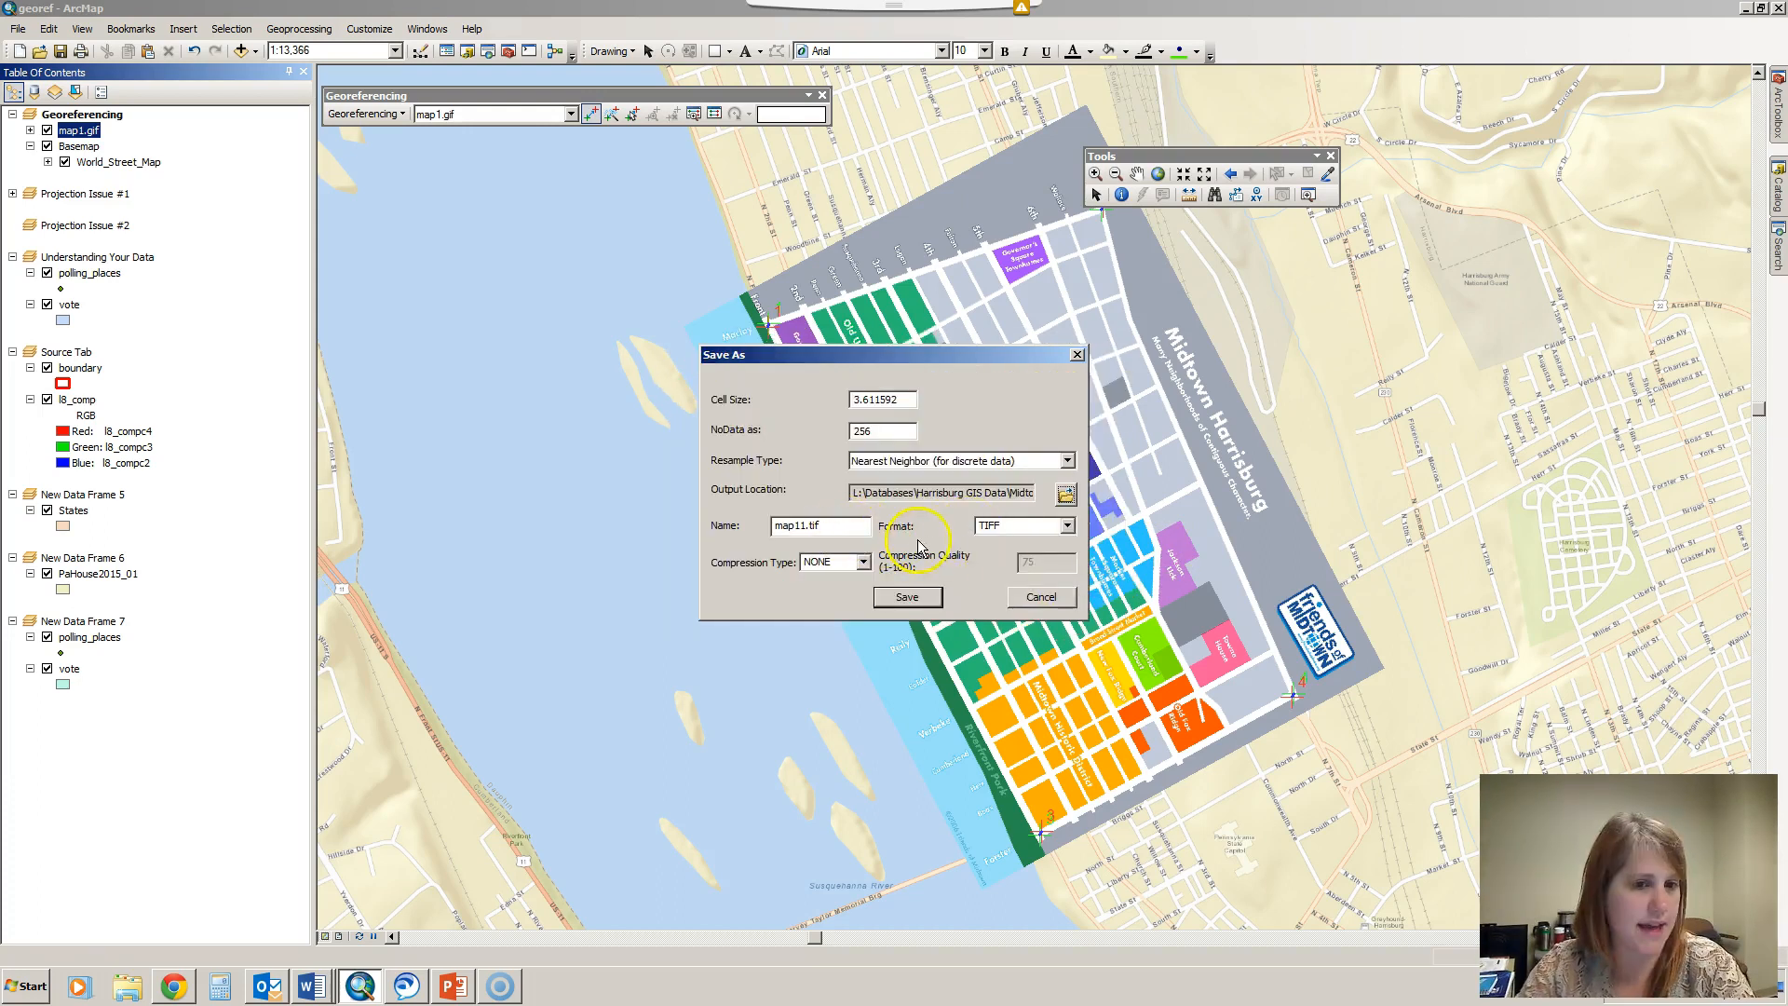
click(908, 597)
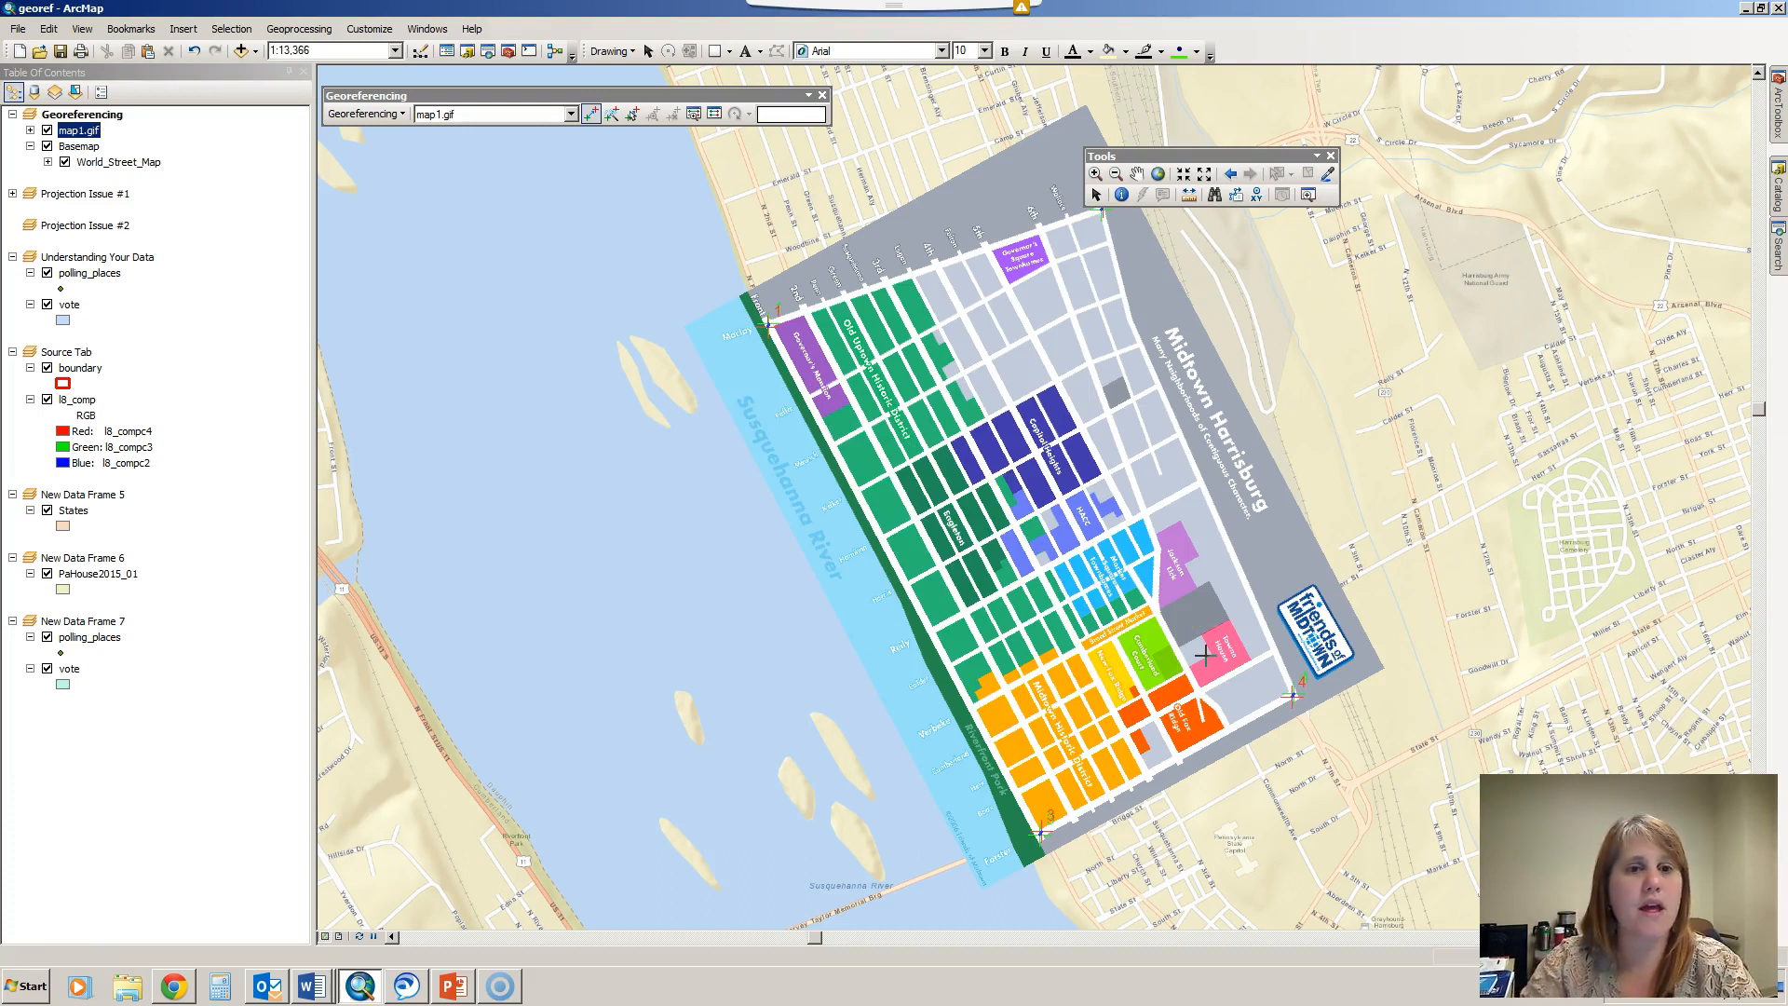
click(47, 131)
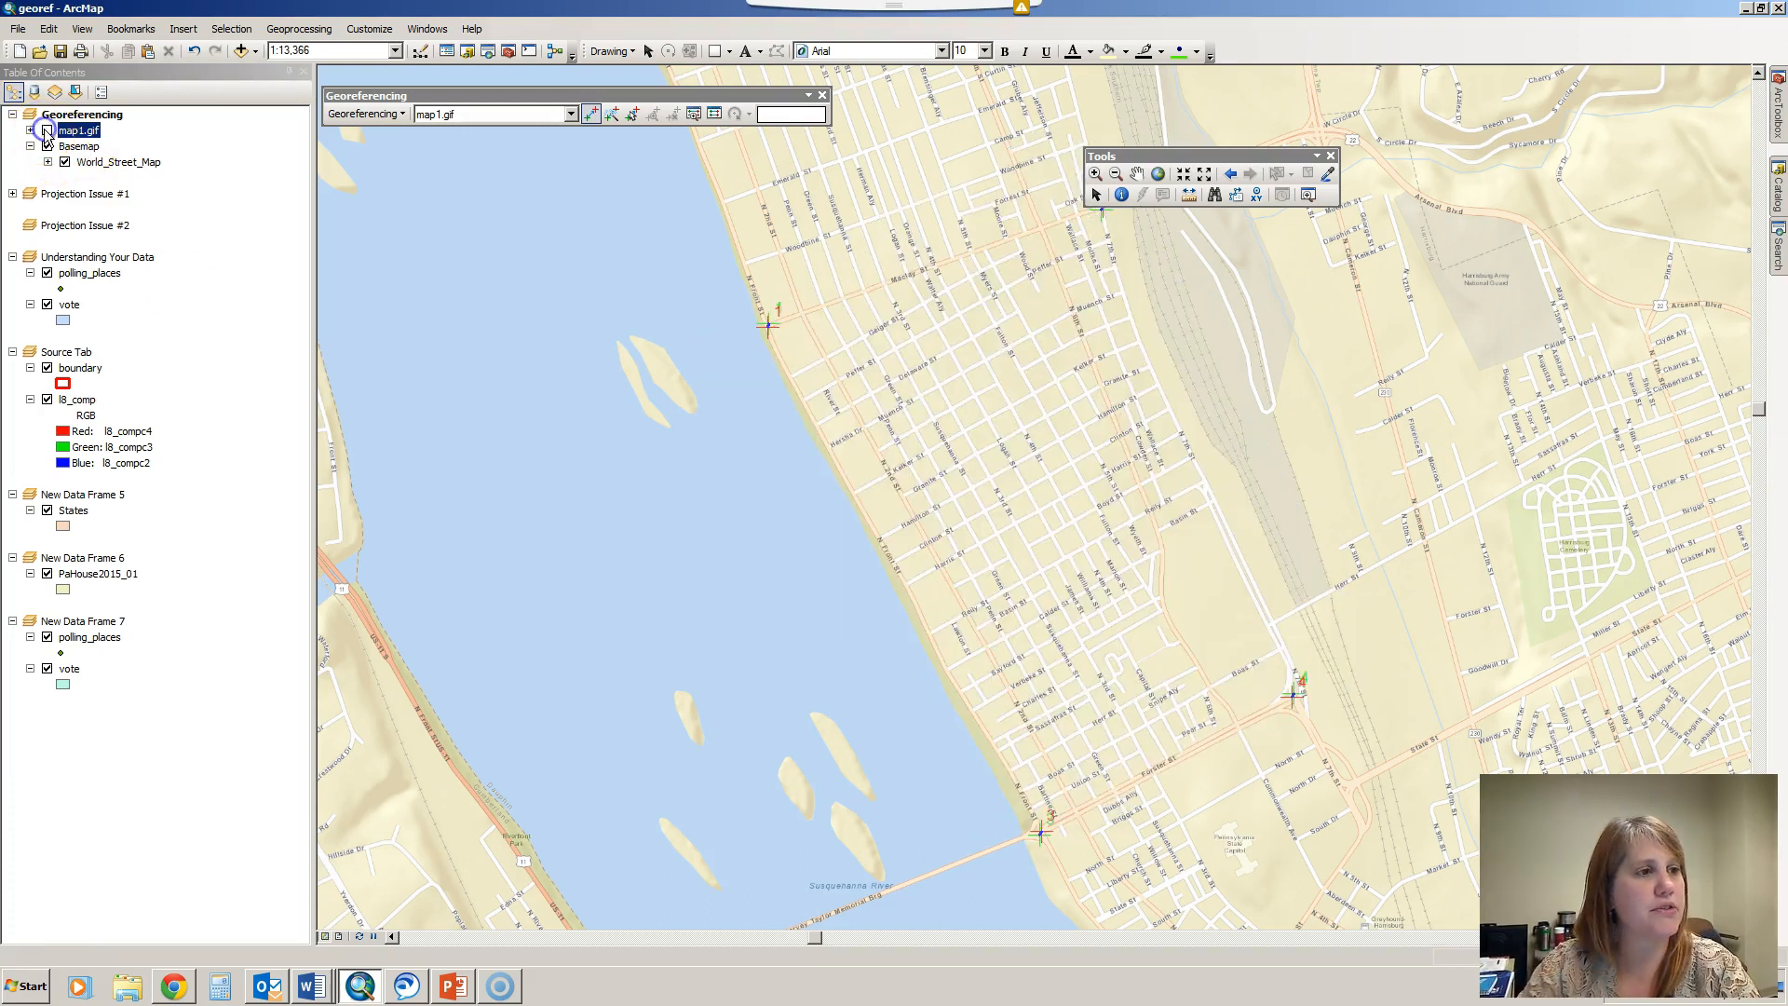
click(241, 53)
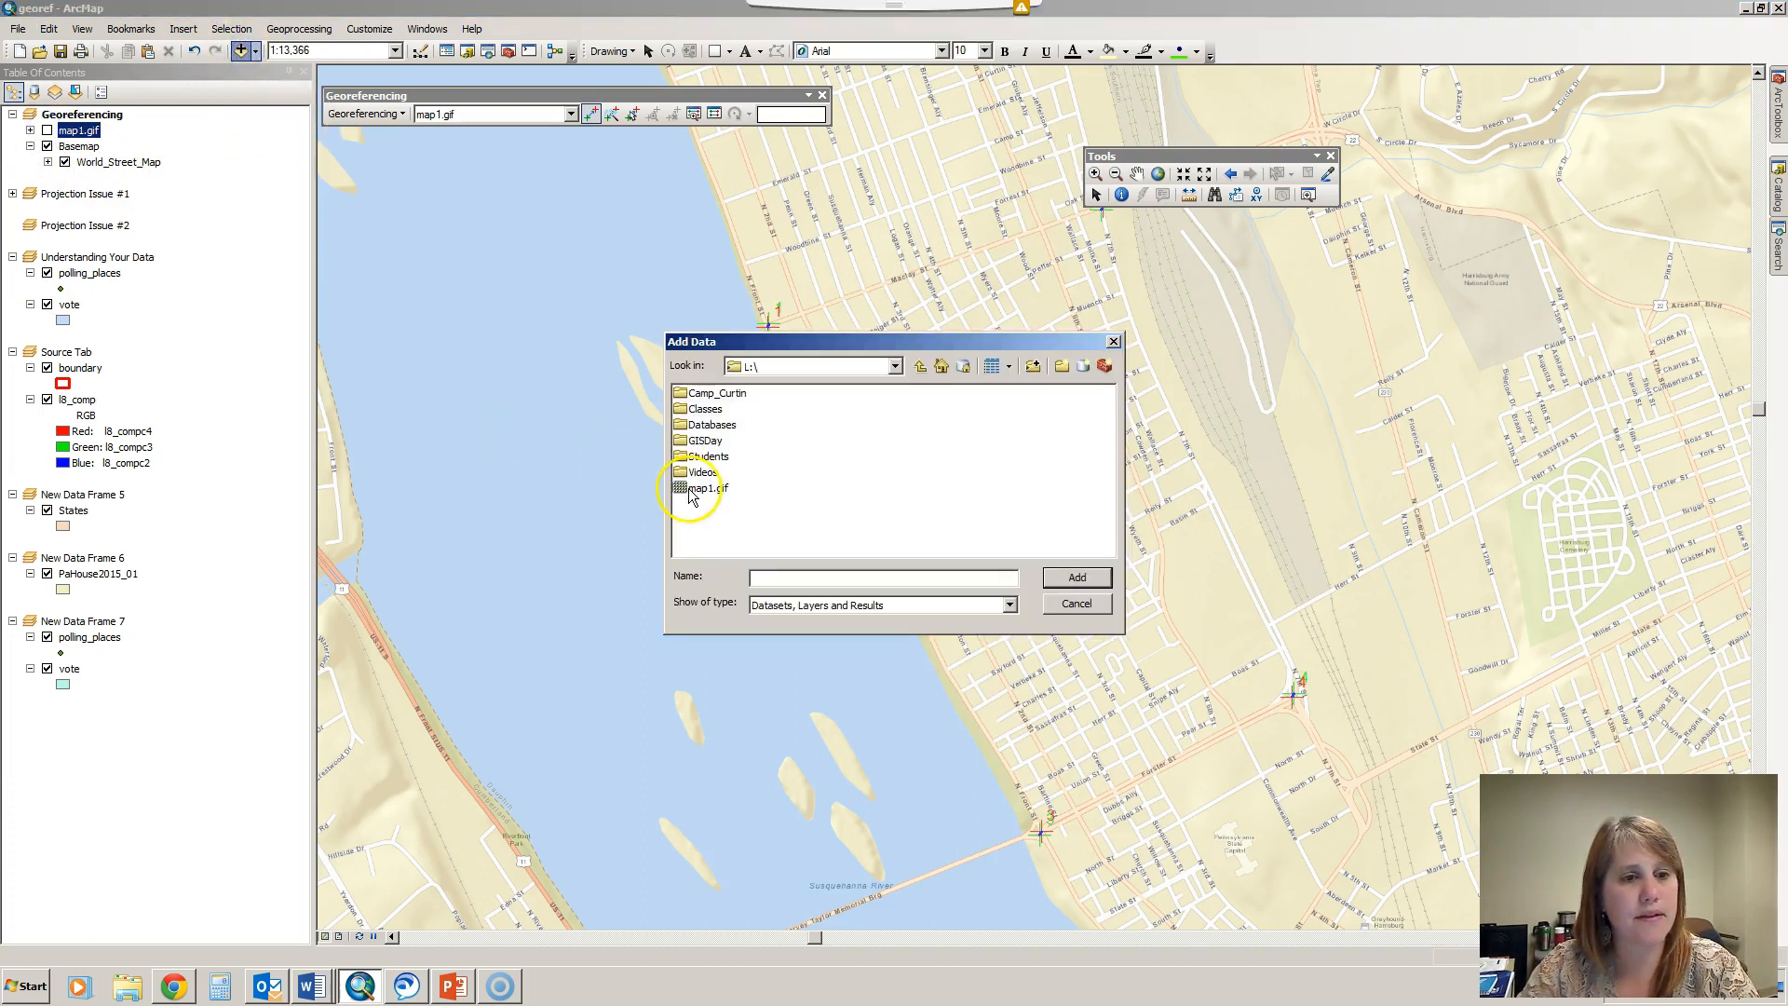
double_click(711, 425)
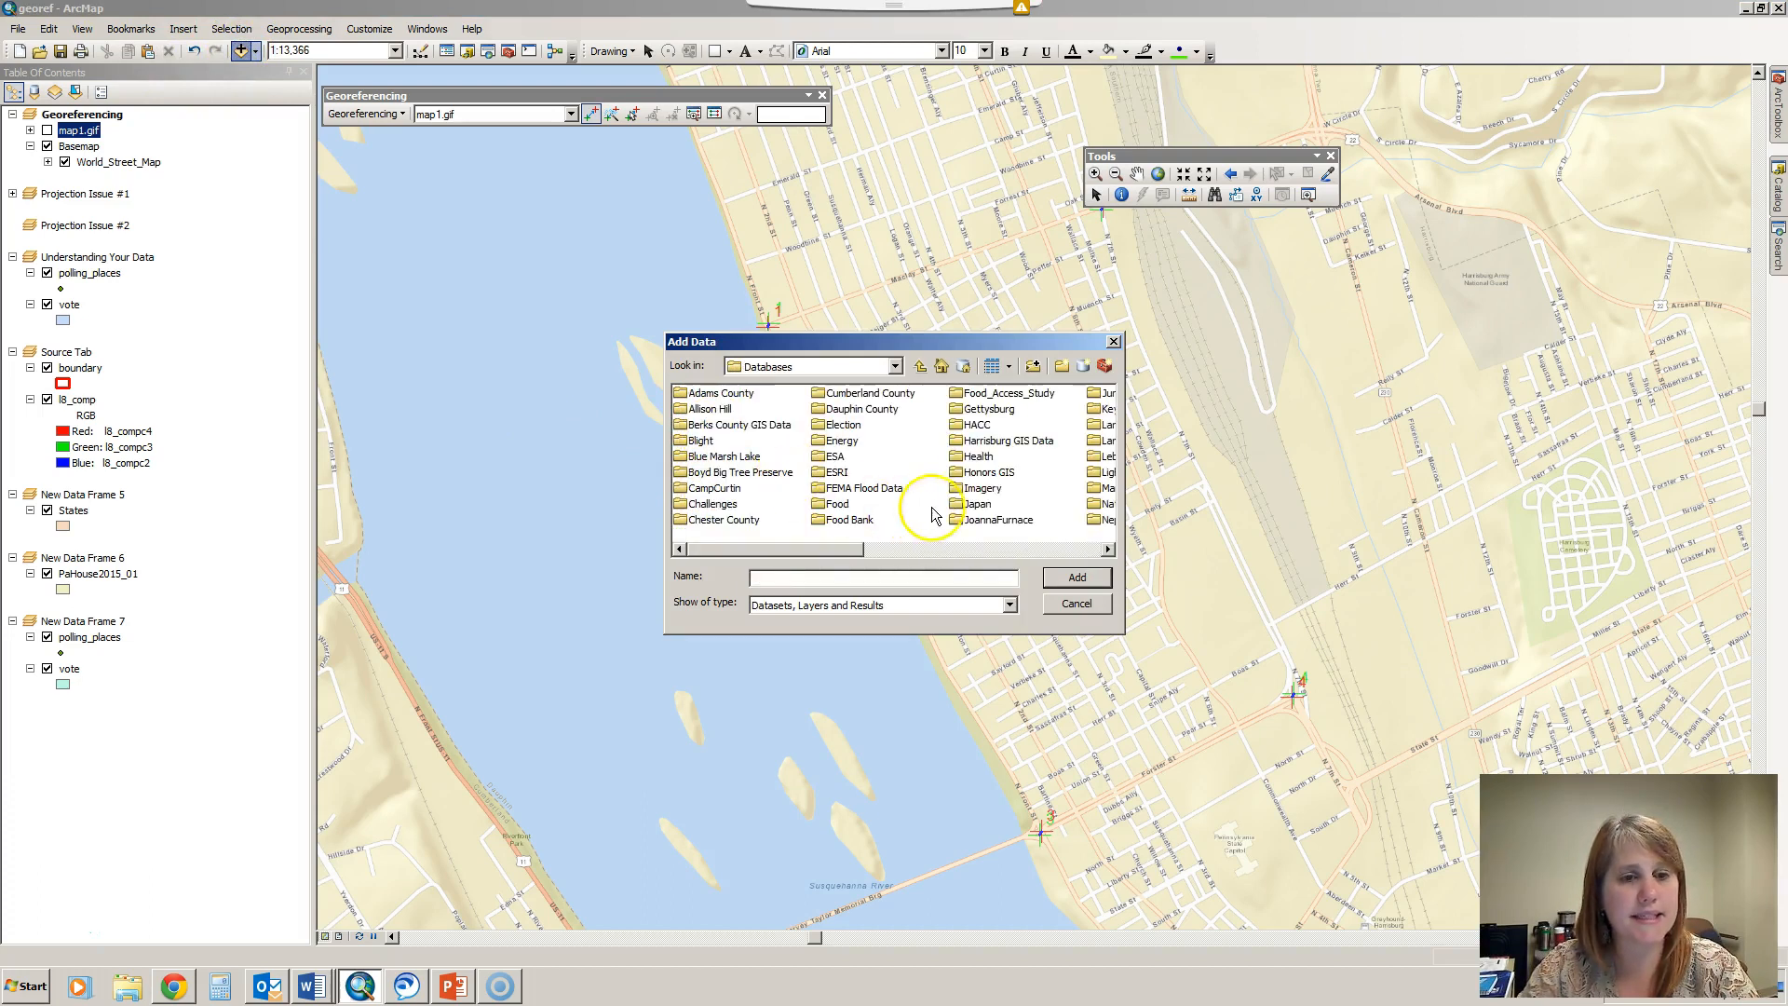
double_click(1006, 439)
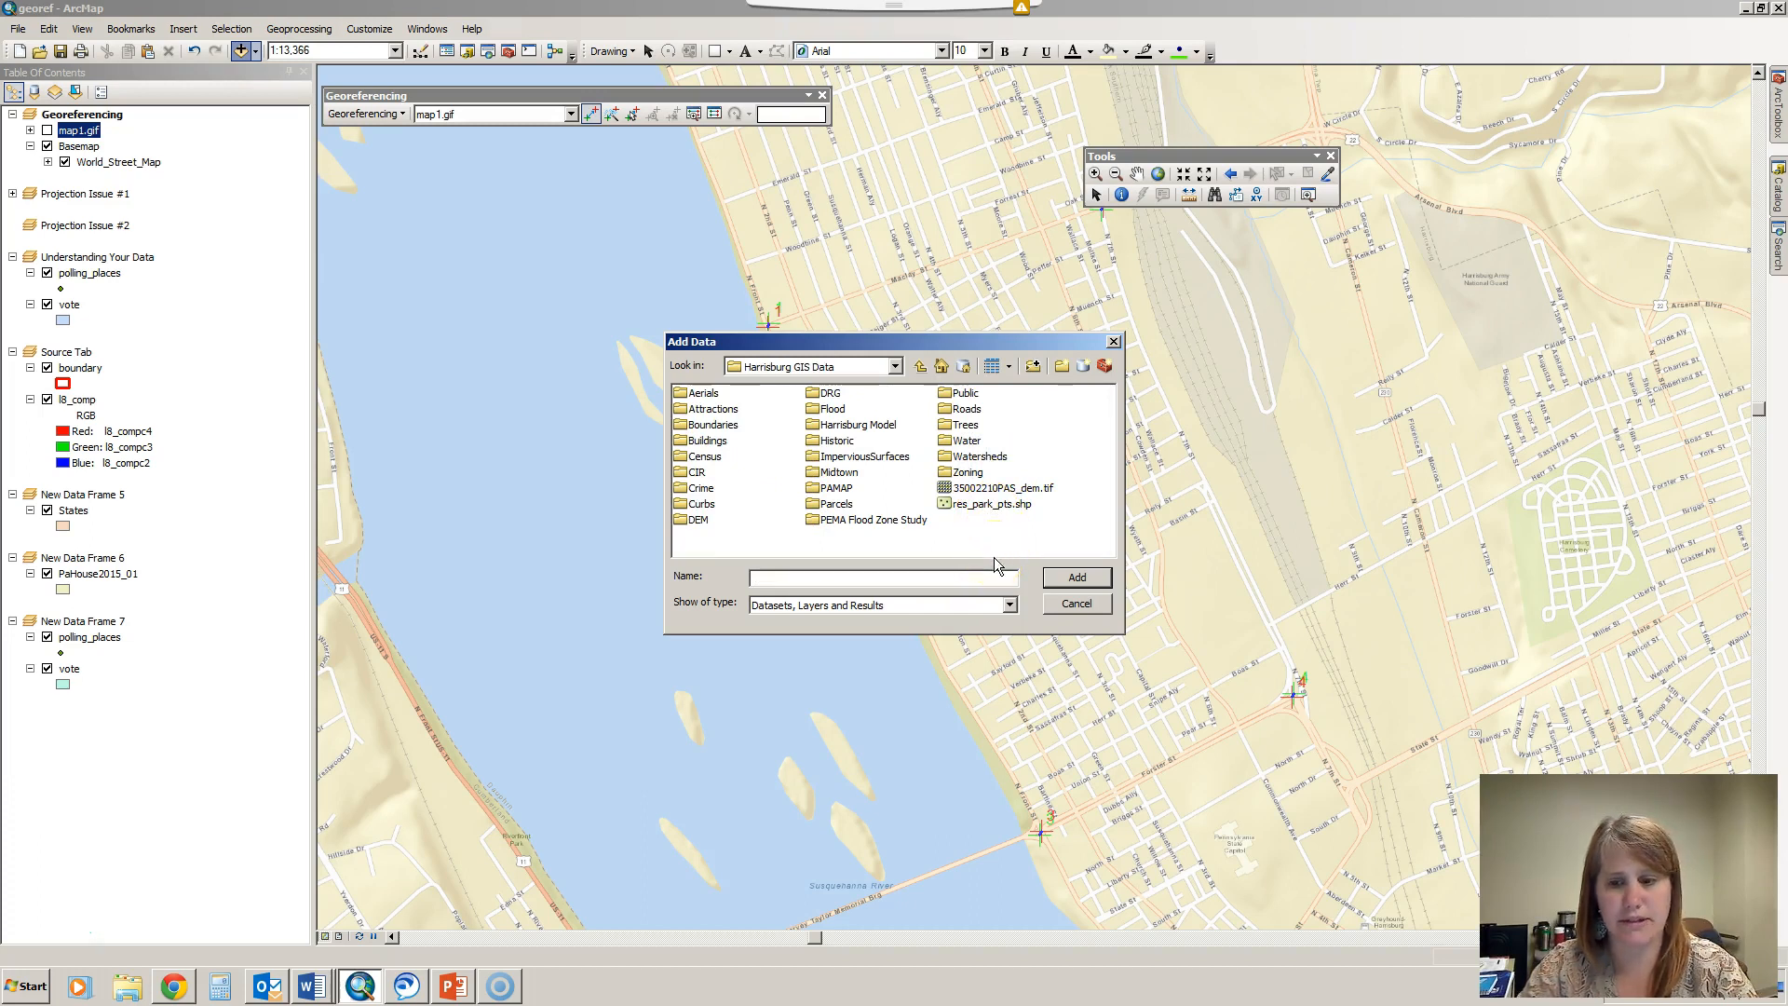
click(1076, 604)
click(1076, 604)
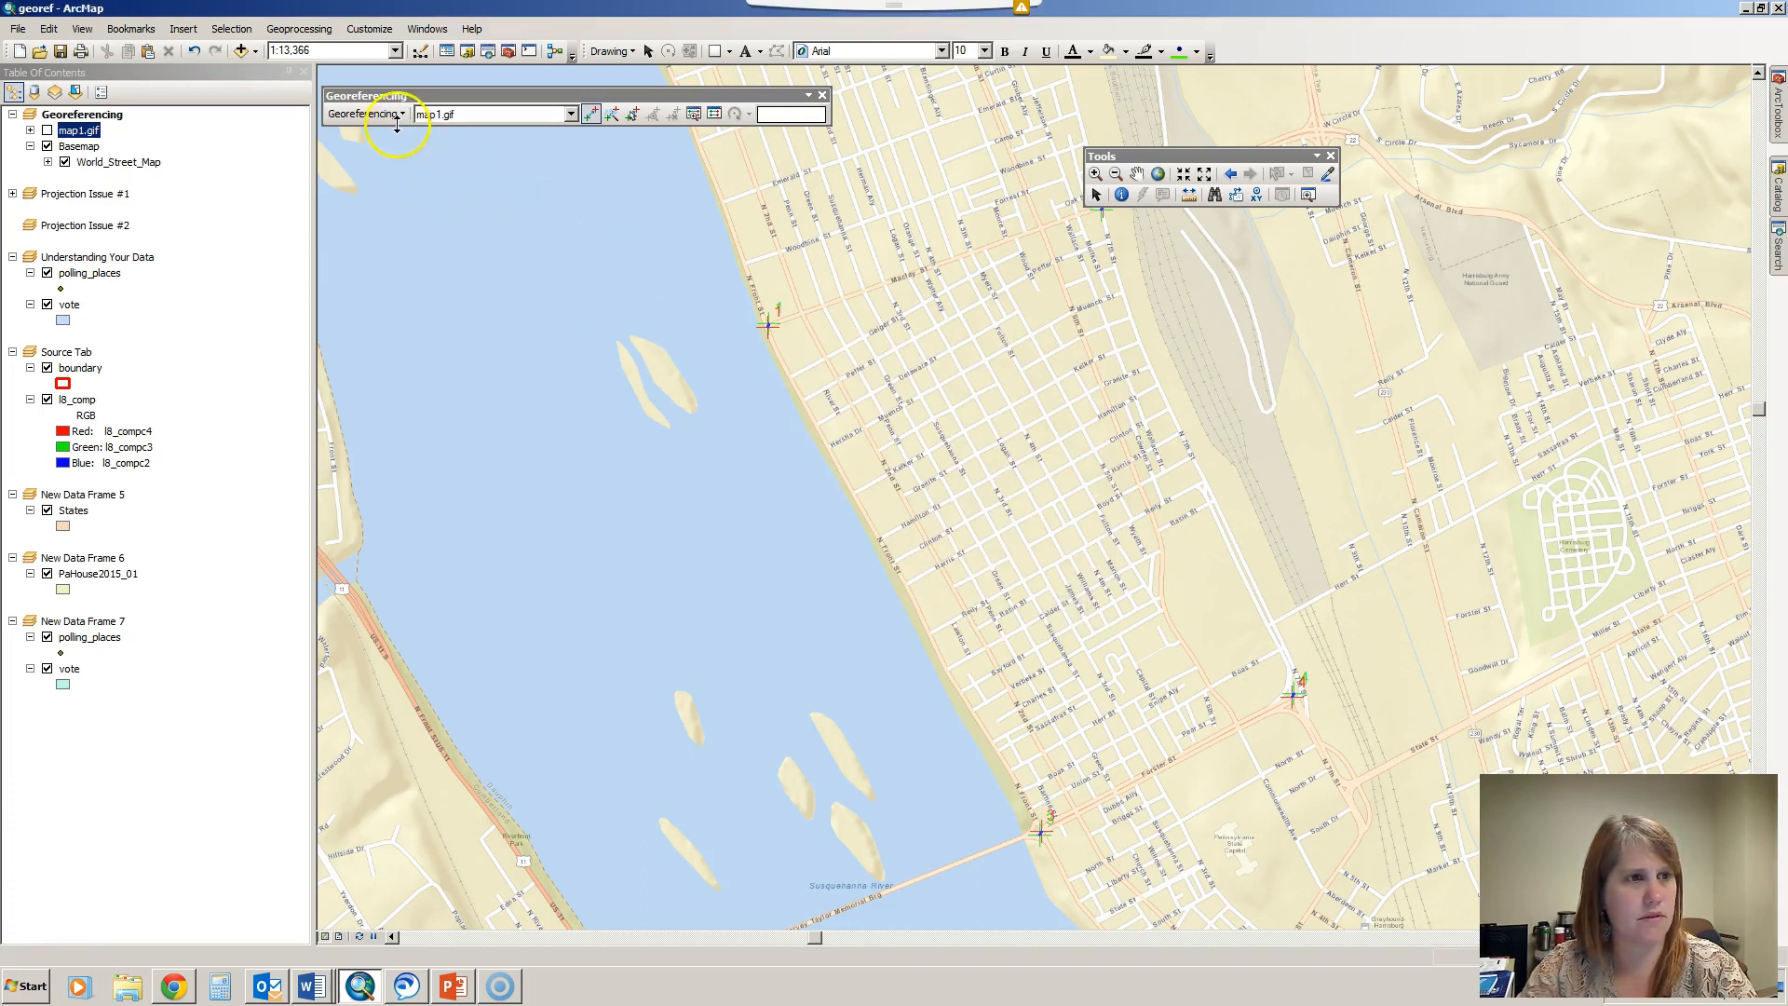
Check the full output location in the Rectify settings without saving another raster
click(364, 114)
click(391, 155)
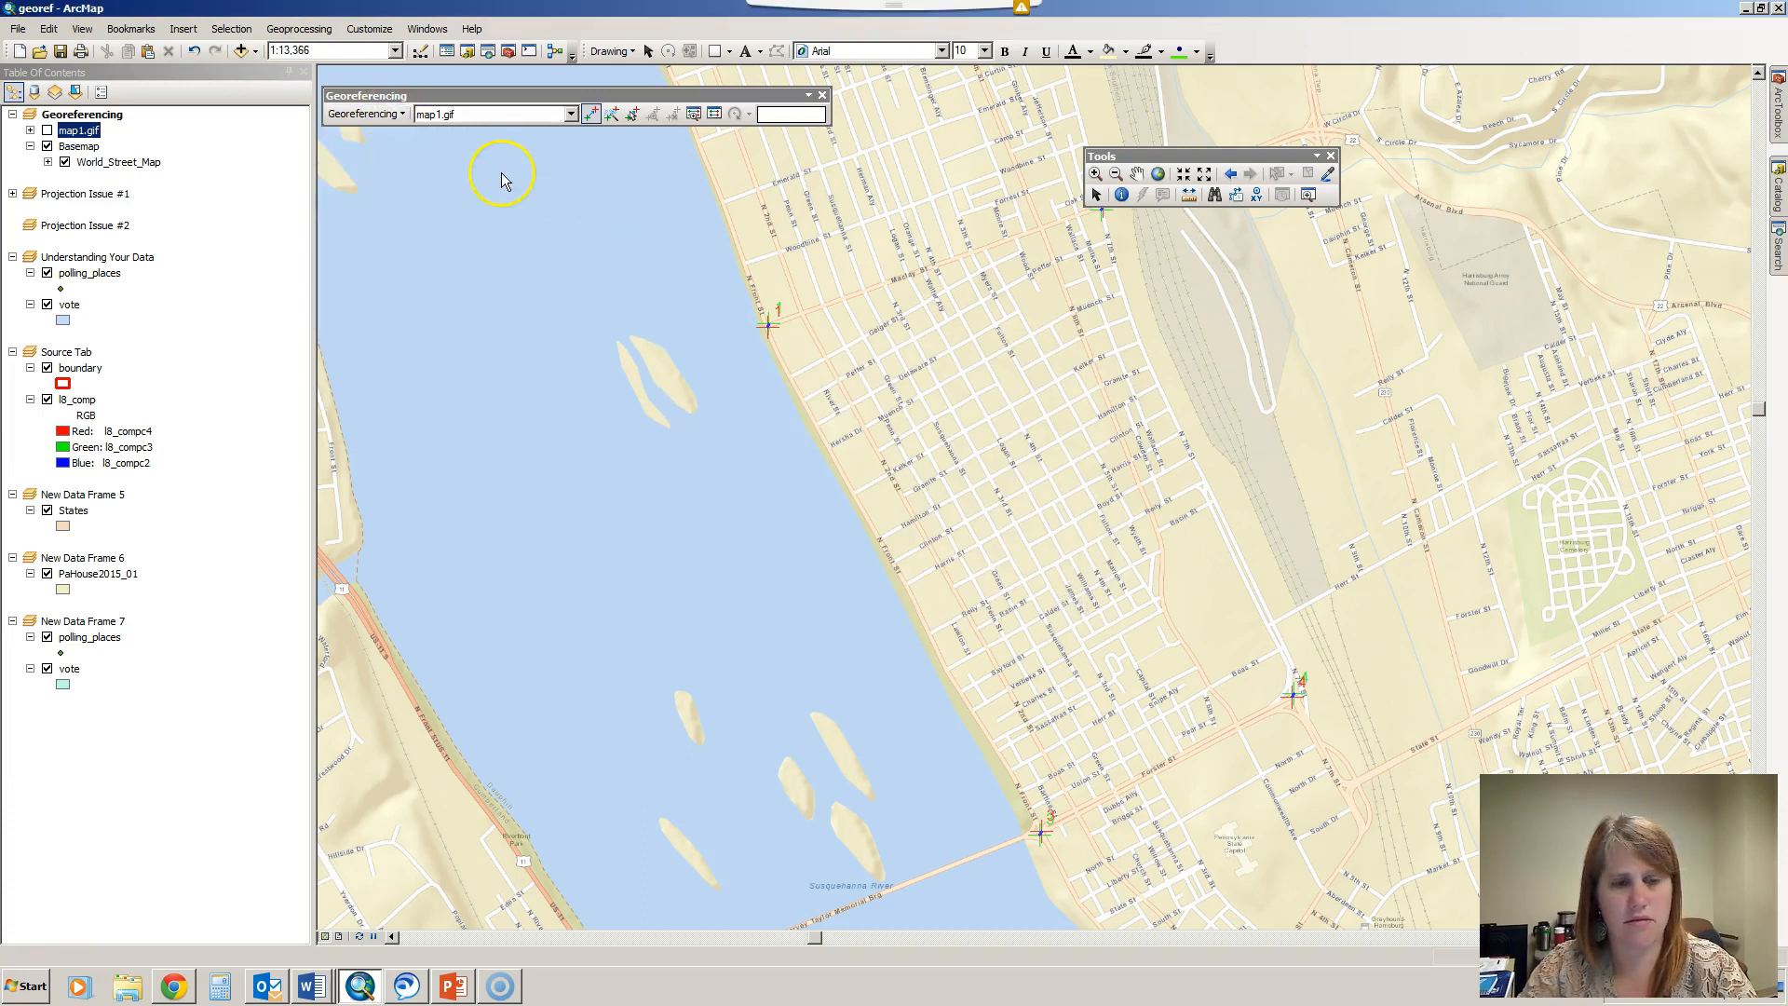
drag(1015, 492, 1090, 498)
click(961, 492)
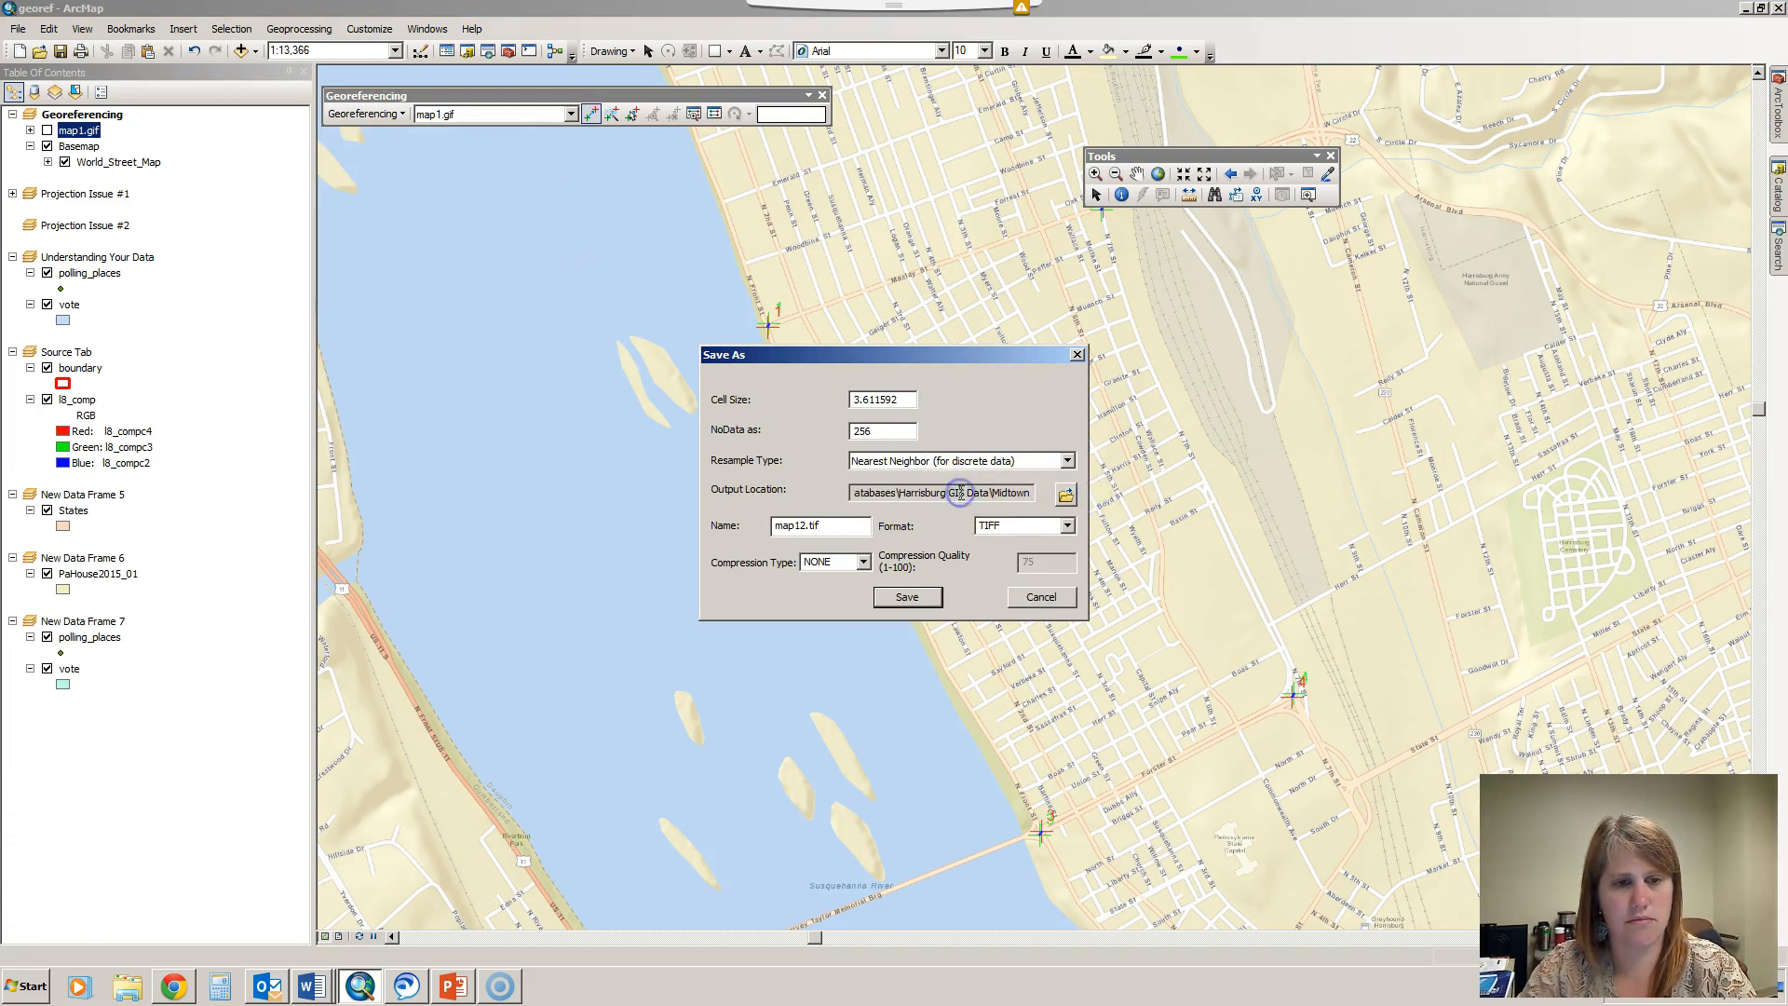
click(1037, 597)
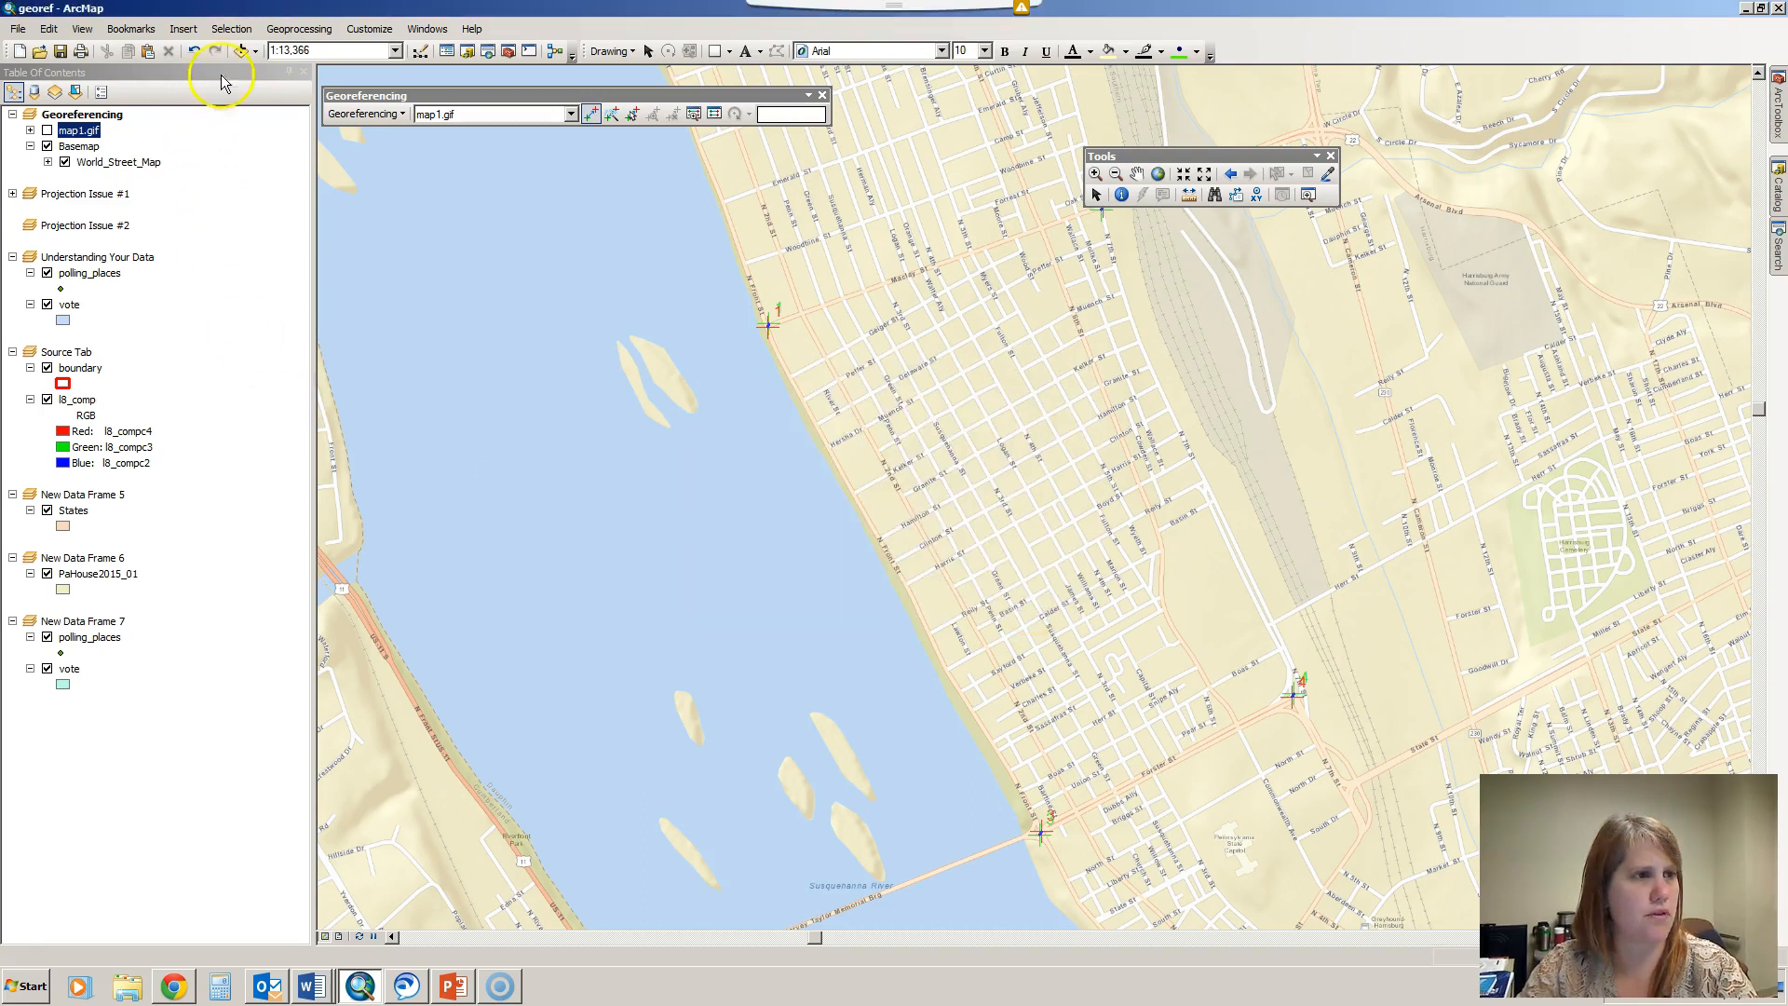
Add the rectified raster map11.tif from the Midtown folder of Harrisburg GIS Data to the Georeferencing data frame
click(240, 51)
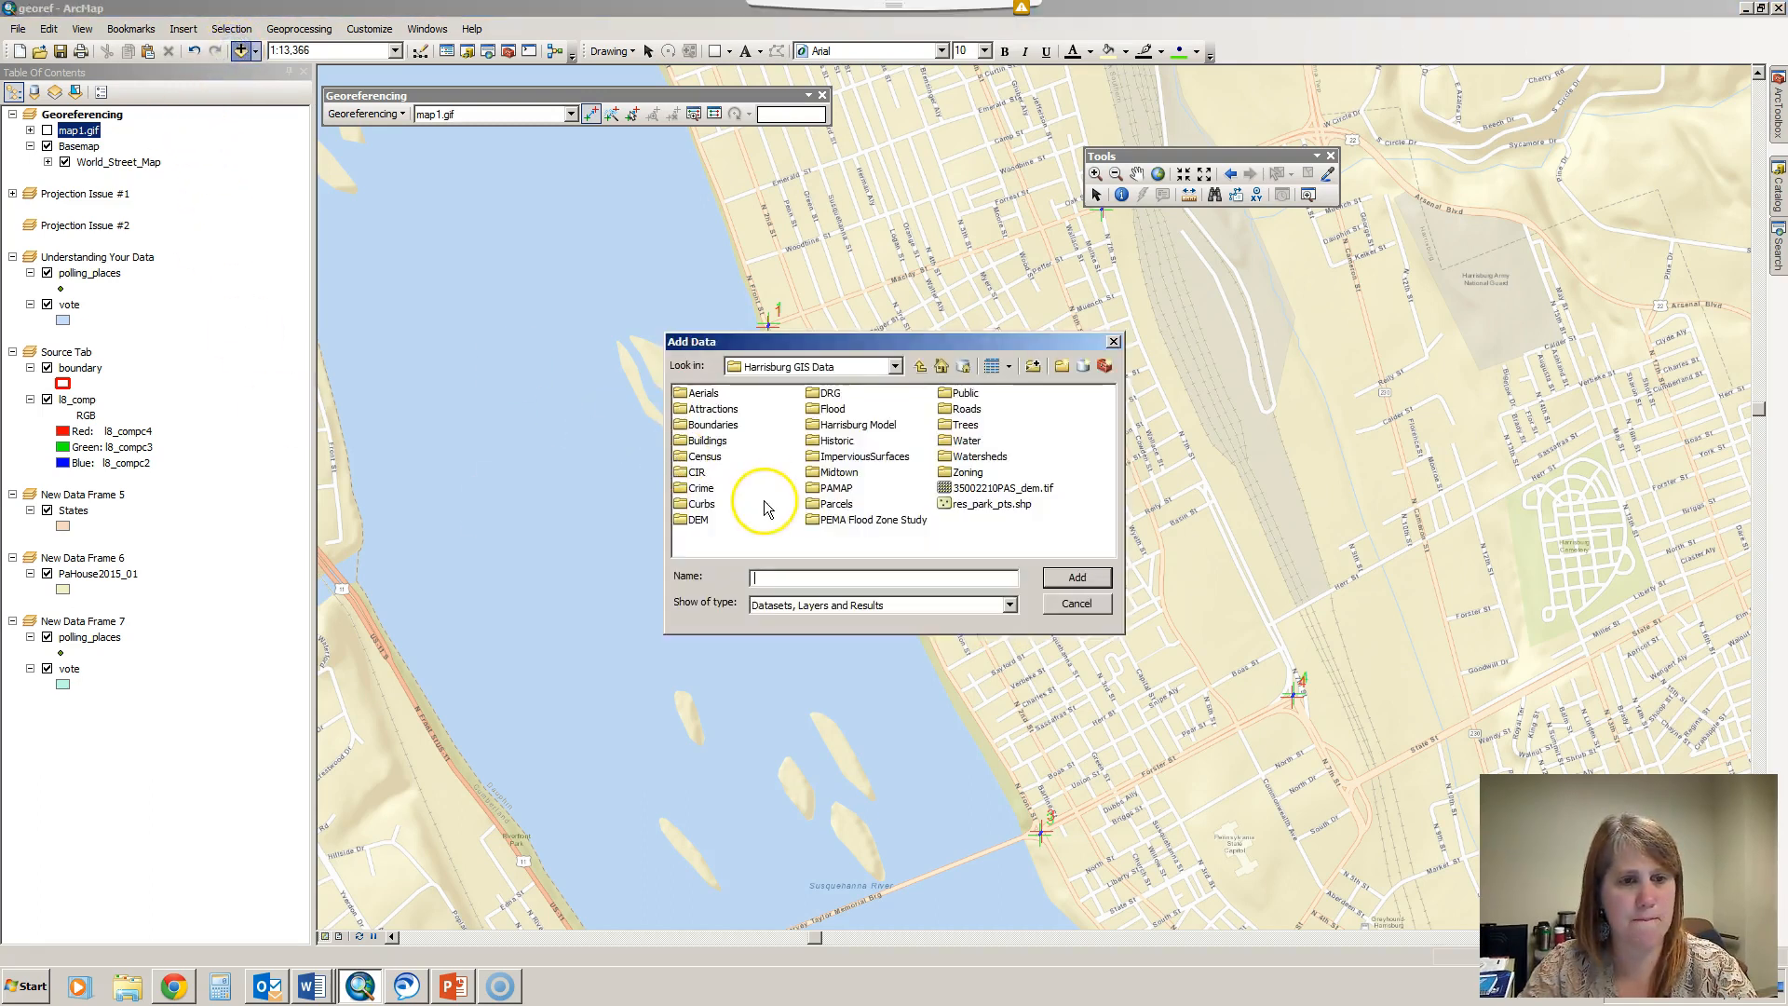
double_click(816, 480)
click(710, 410)
click(1073, 580)
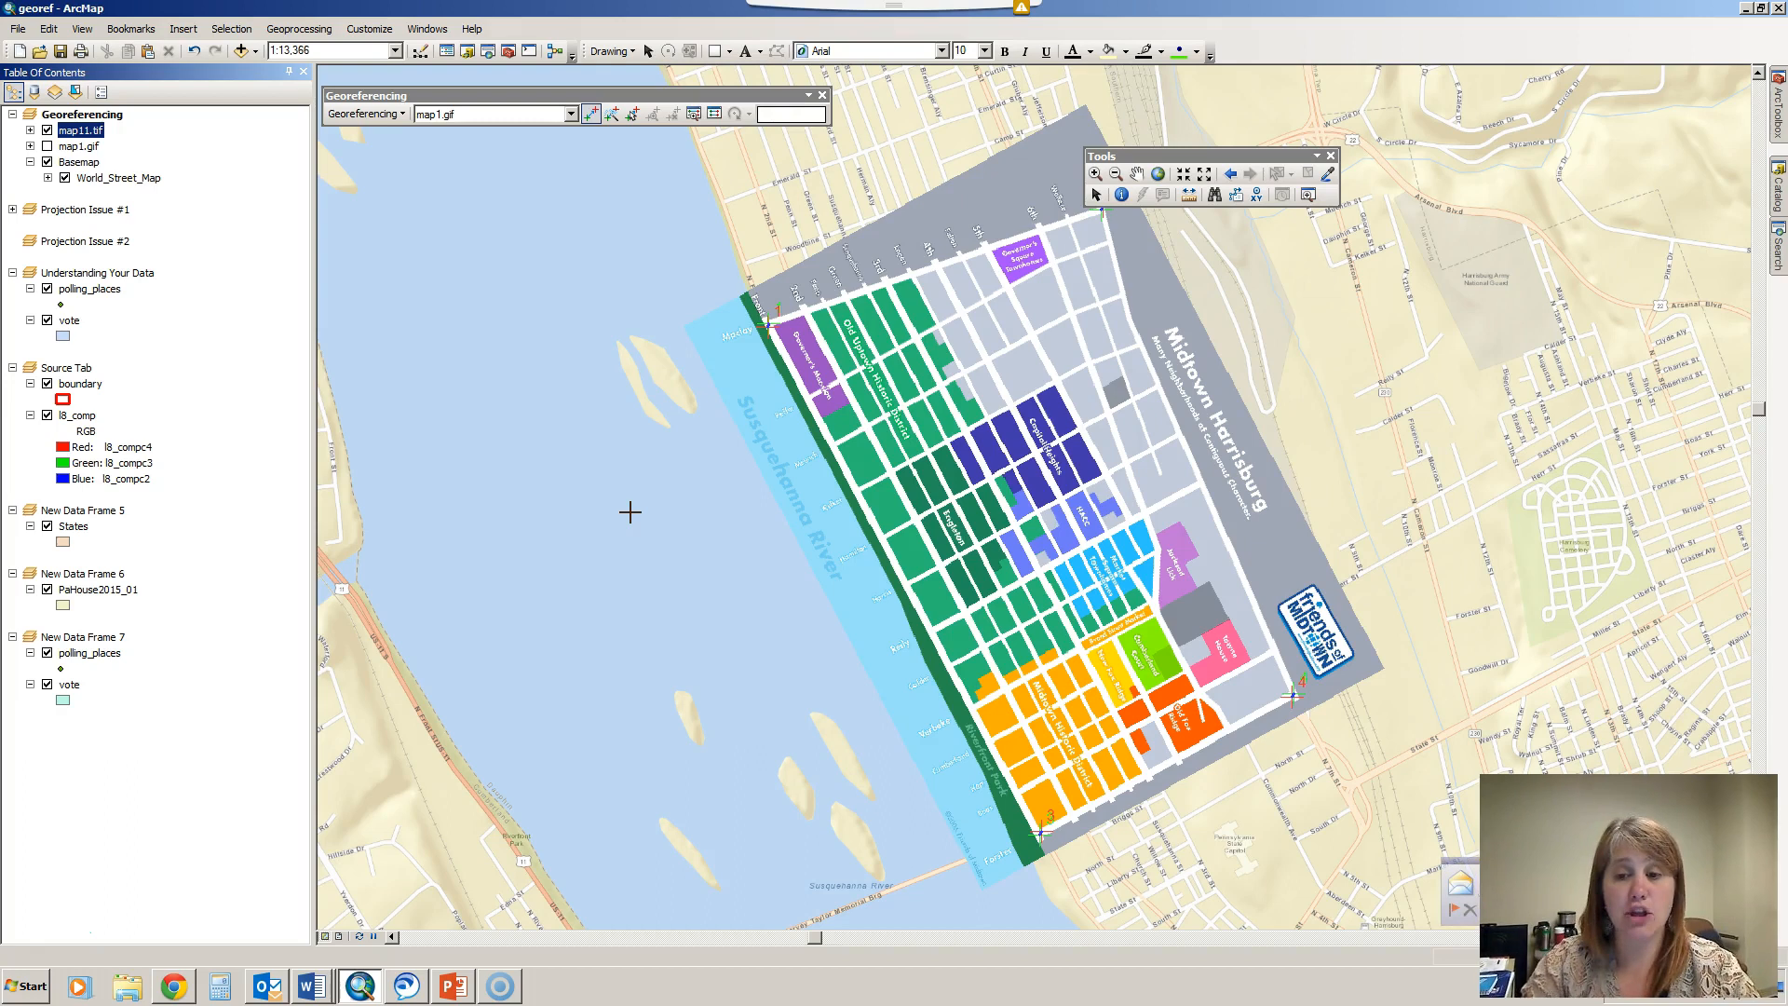
click(1738, 867)
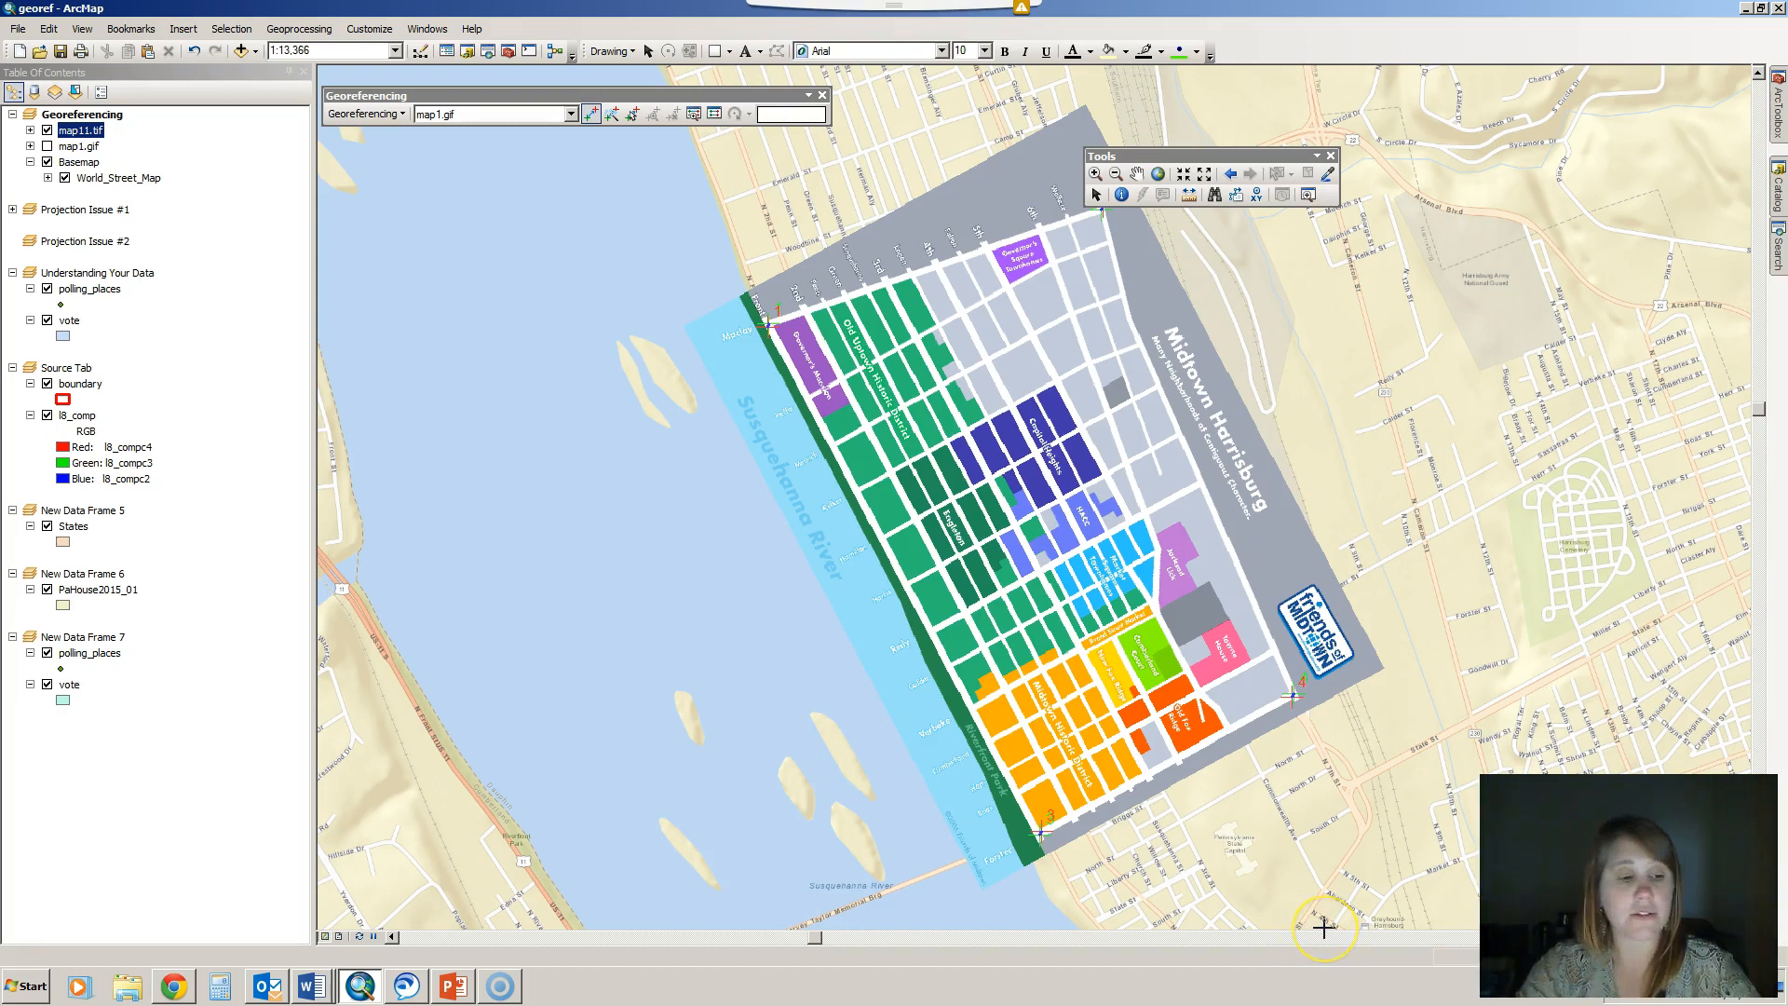
Activate New Data Frame 5, which holds the States layer
click(89, 511)
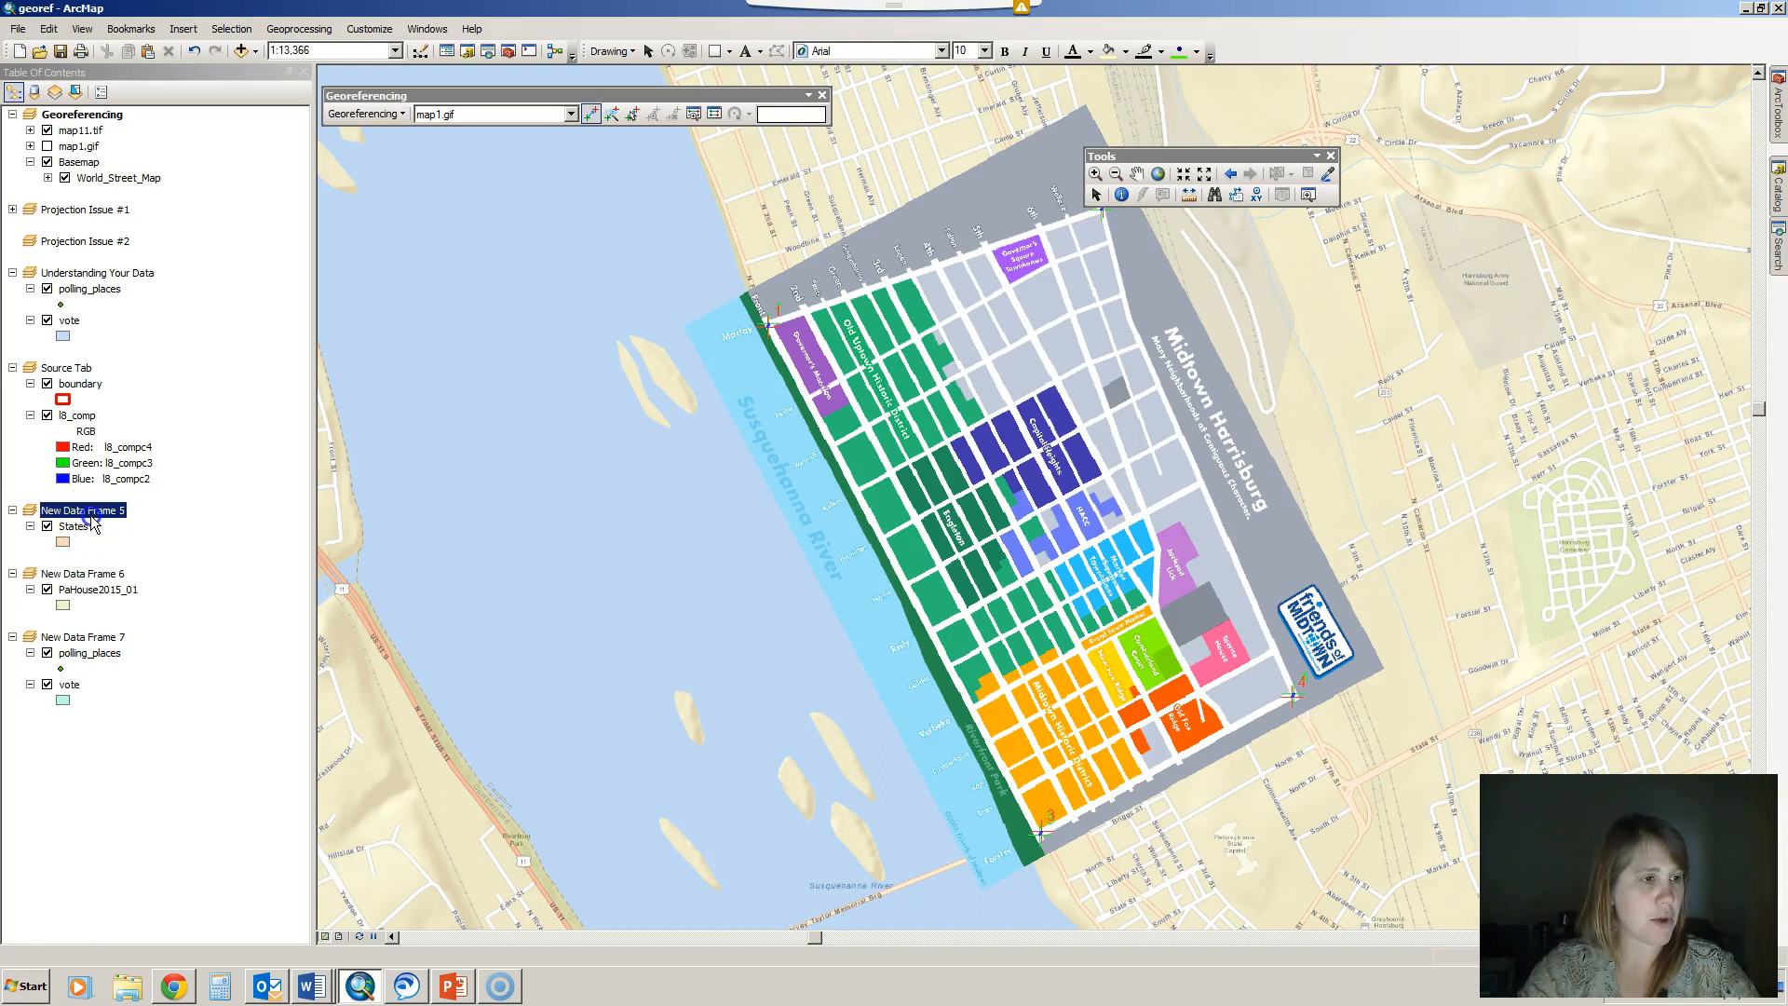
right_click(91, 515)
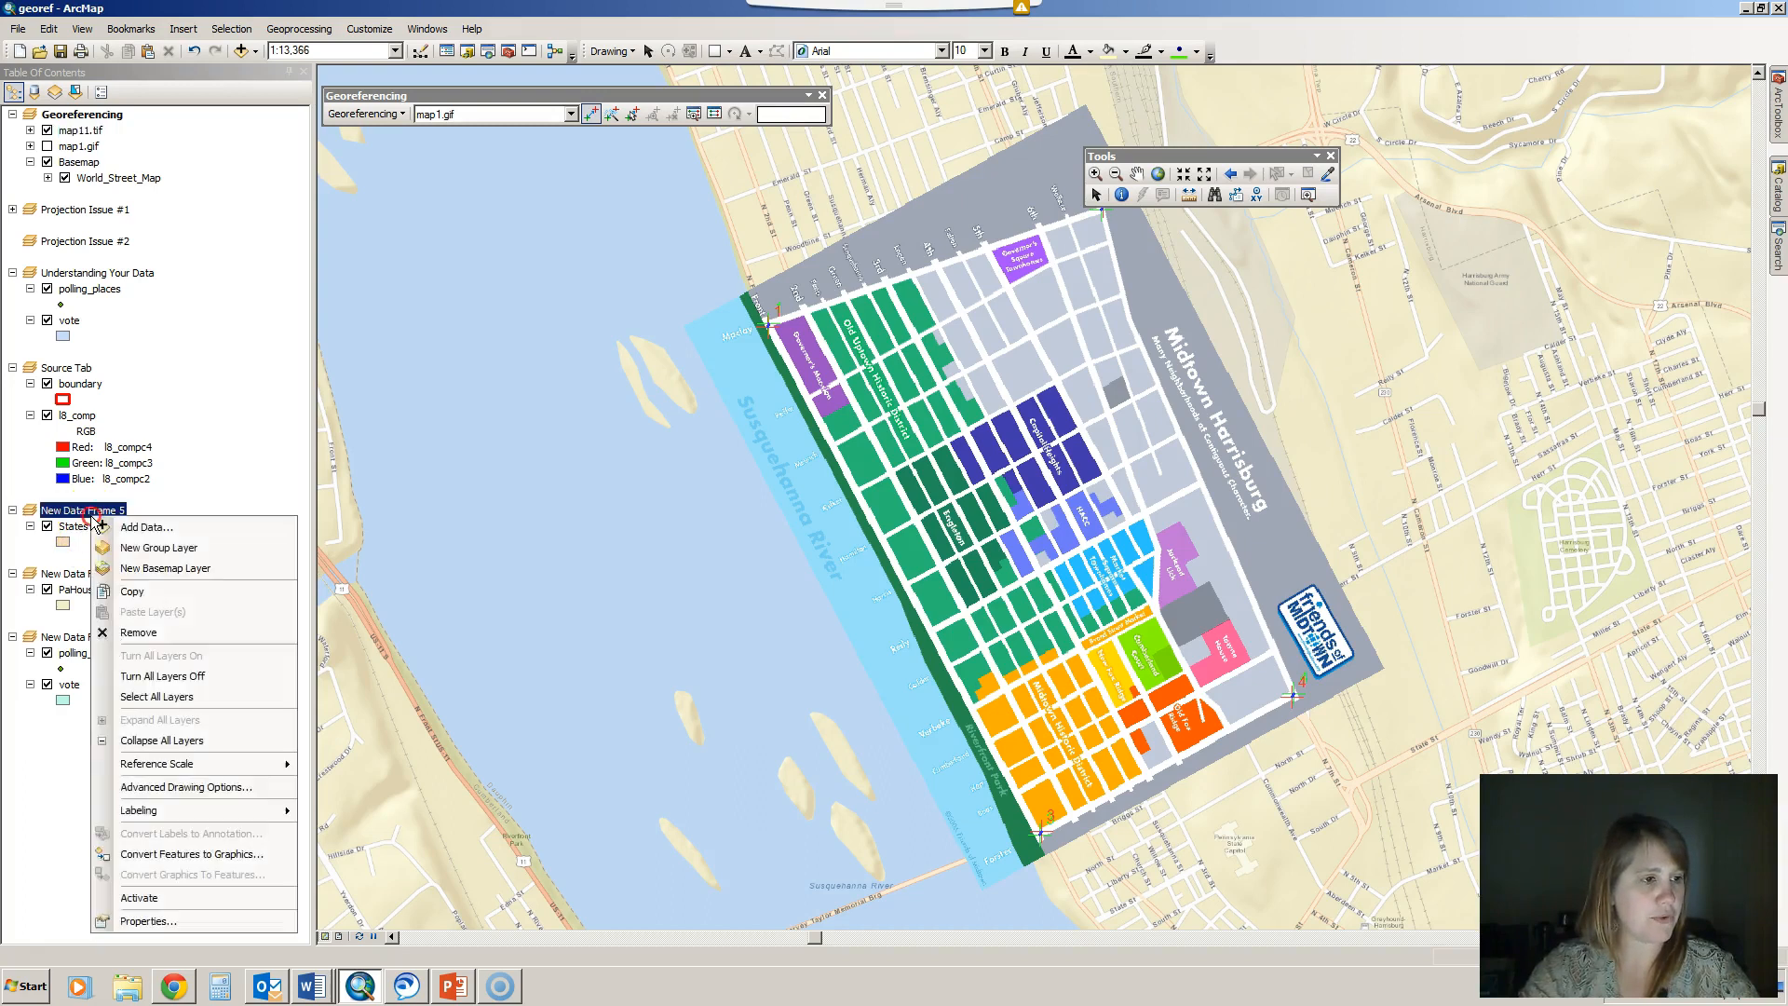
click(166, 898)
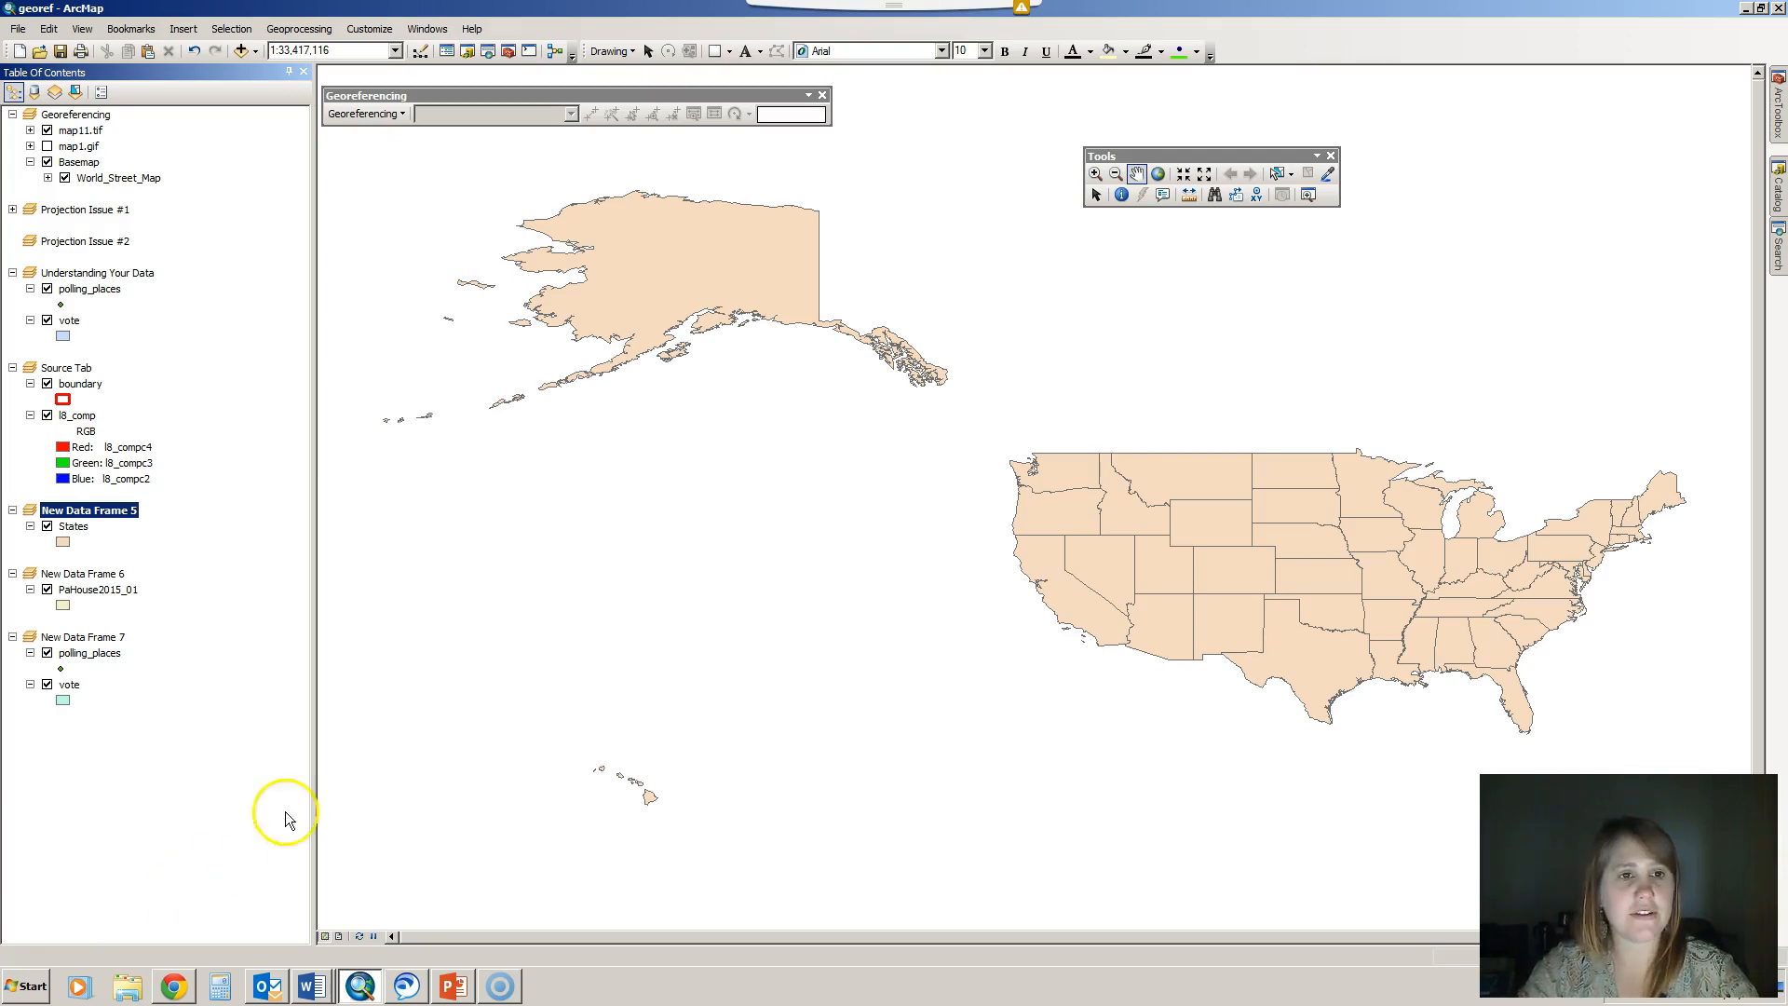
Set New Data Frame 5's coordinate system to the projected North America Lambert Conformal Conic and zoom in on the contiguous United States
click(107, 513)
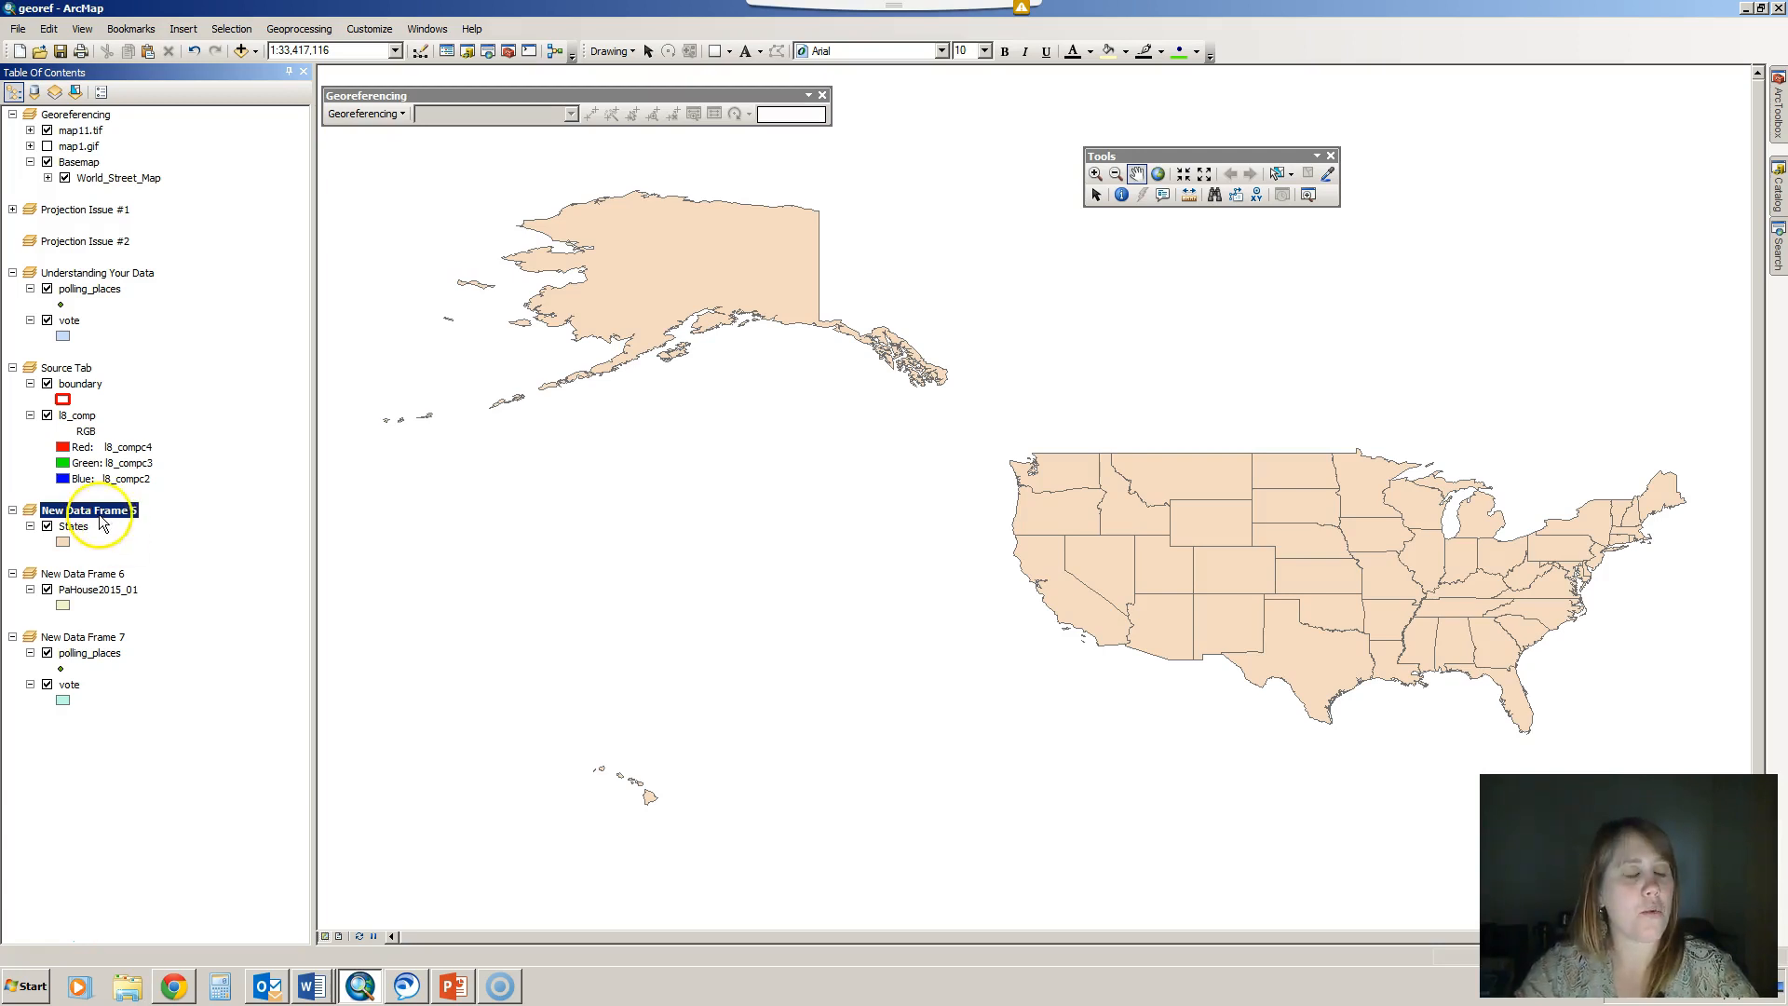
double_click(105, 509)
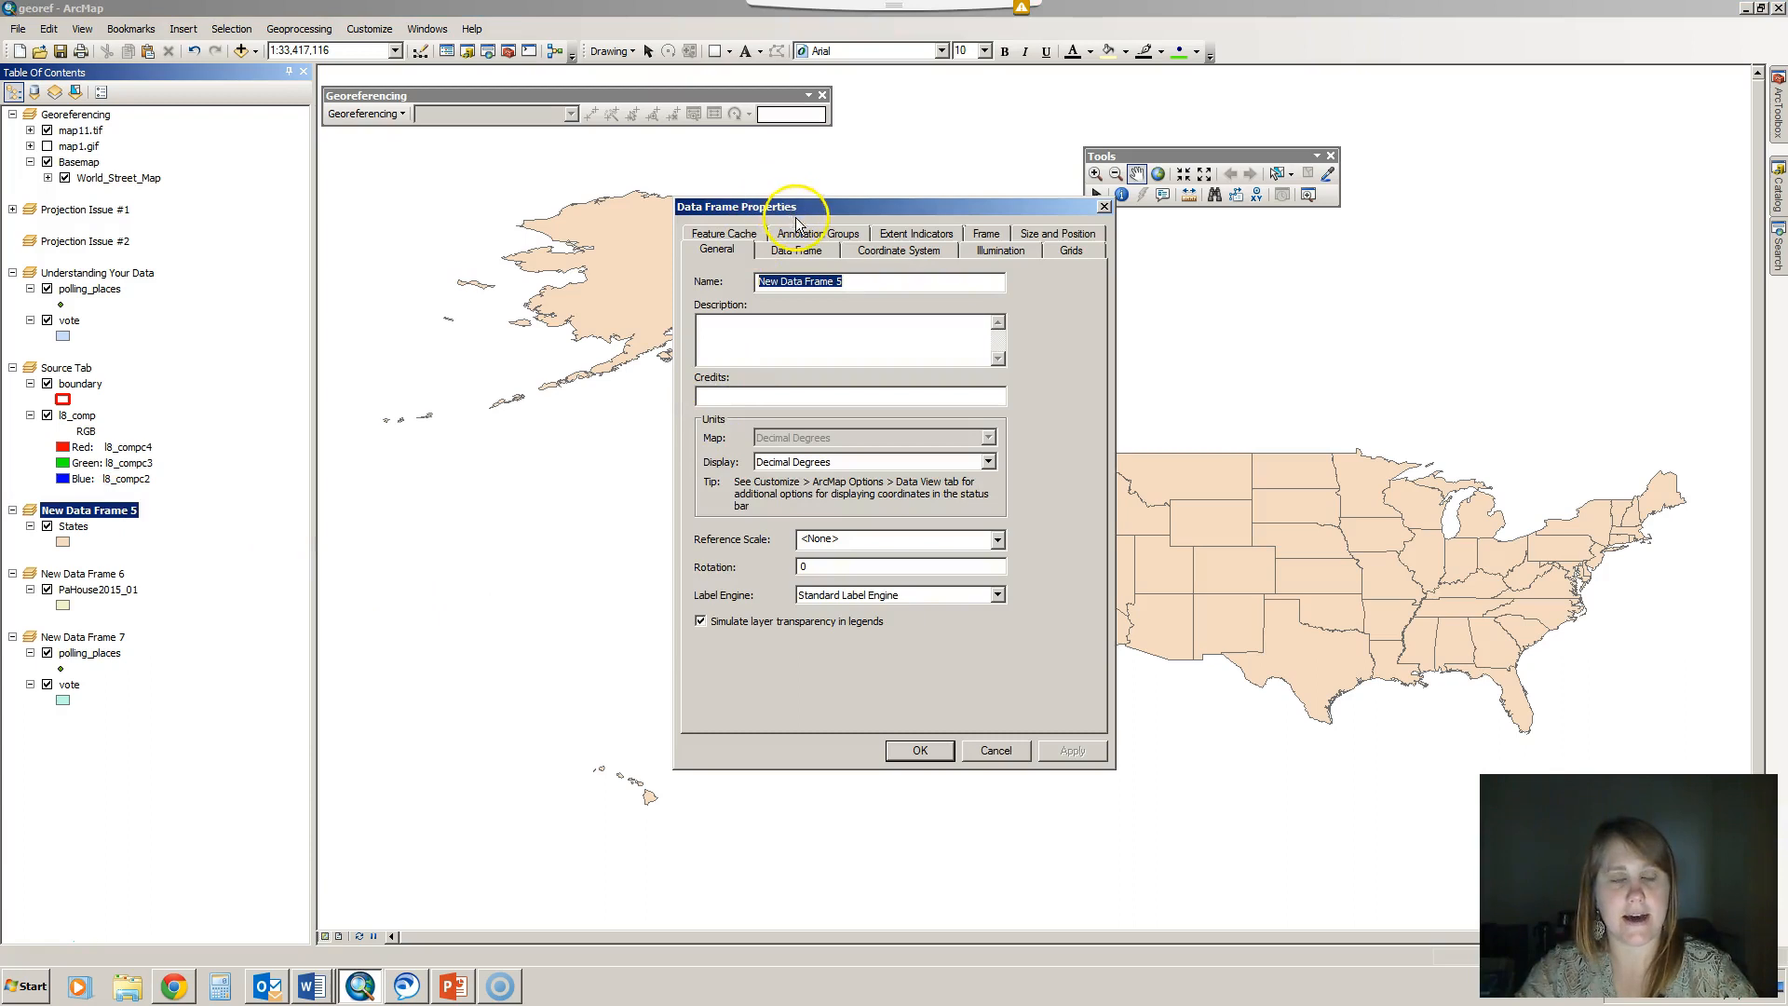
click(877, 254)
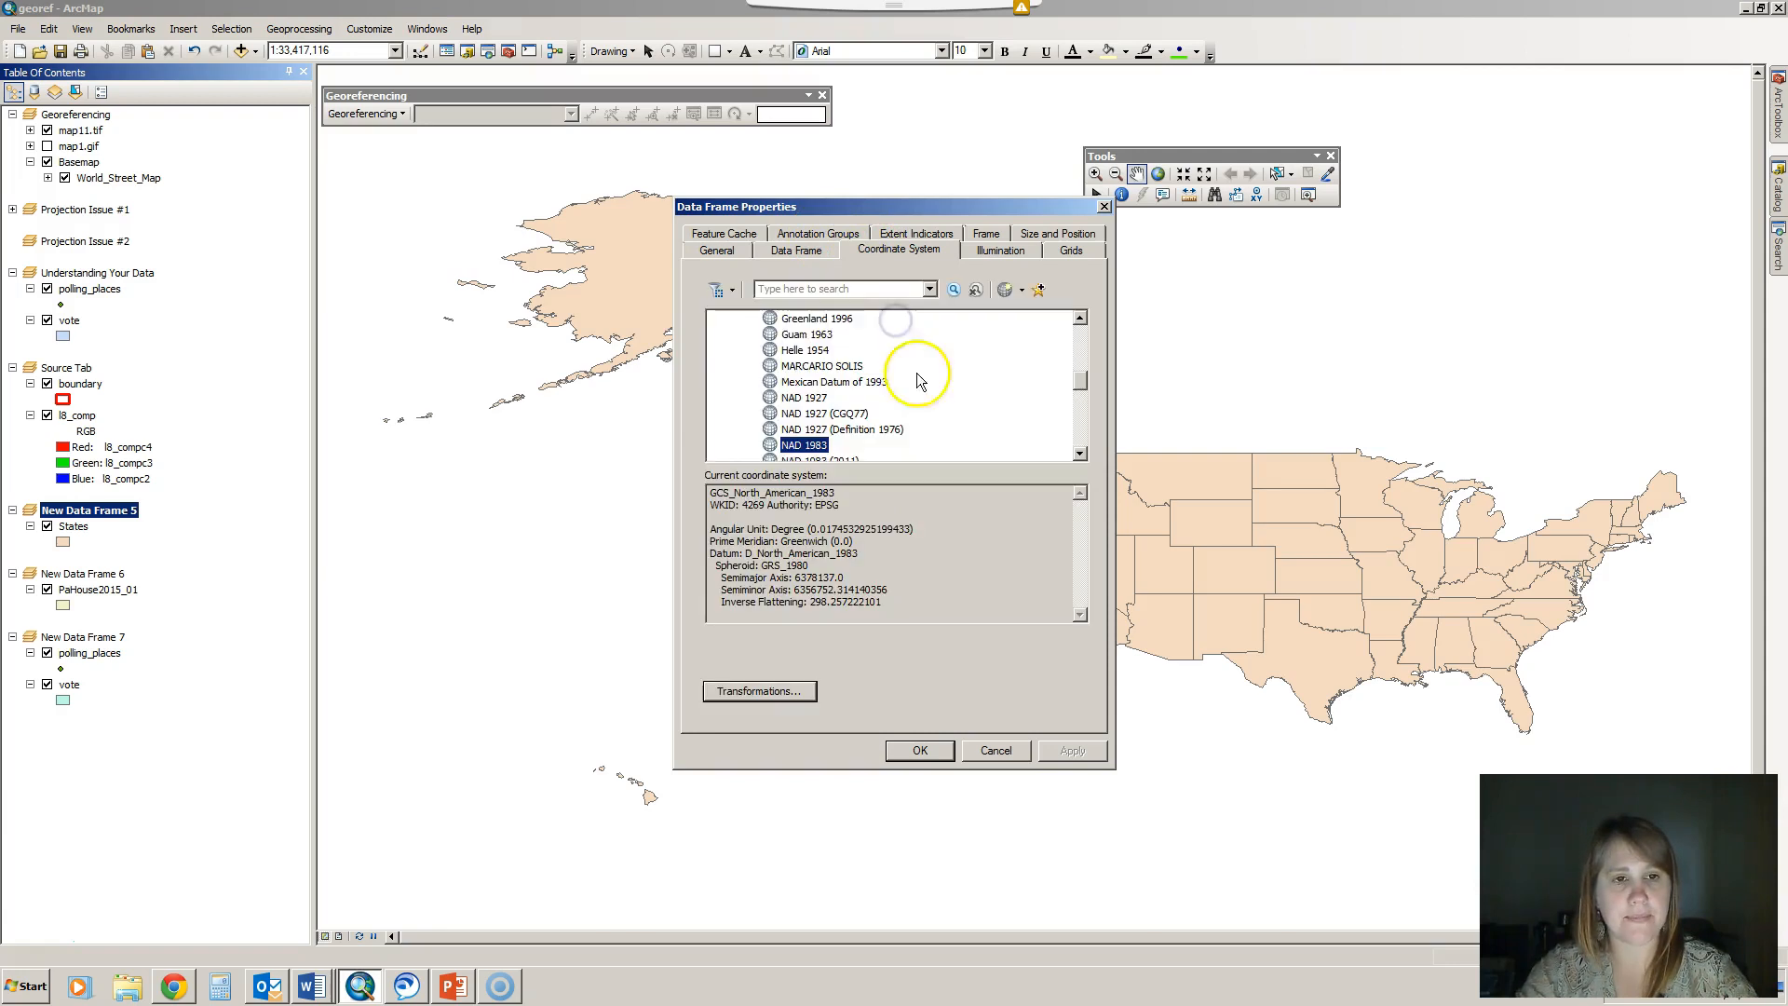
drag(1080, 378, 1081, 332)
click(717, 335)
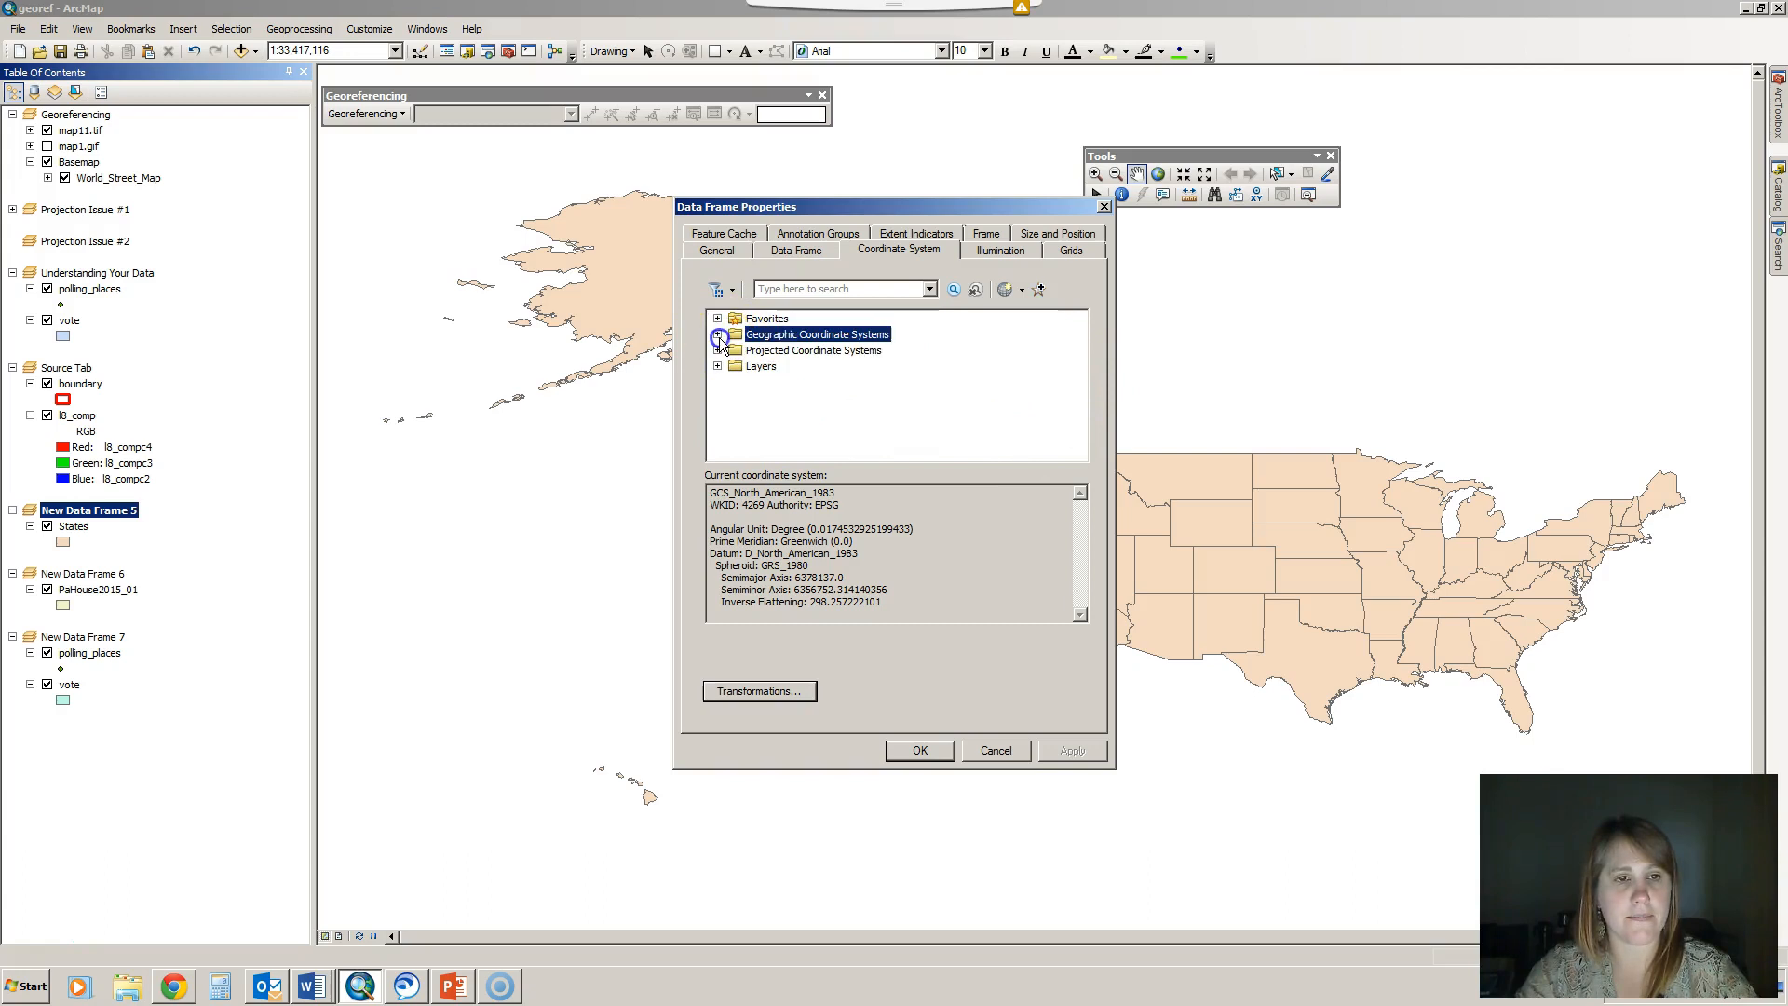
click(717, 351)
scroll(731, 365, down, 1)
scroll(737, 341, up, 1)
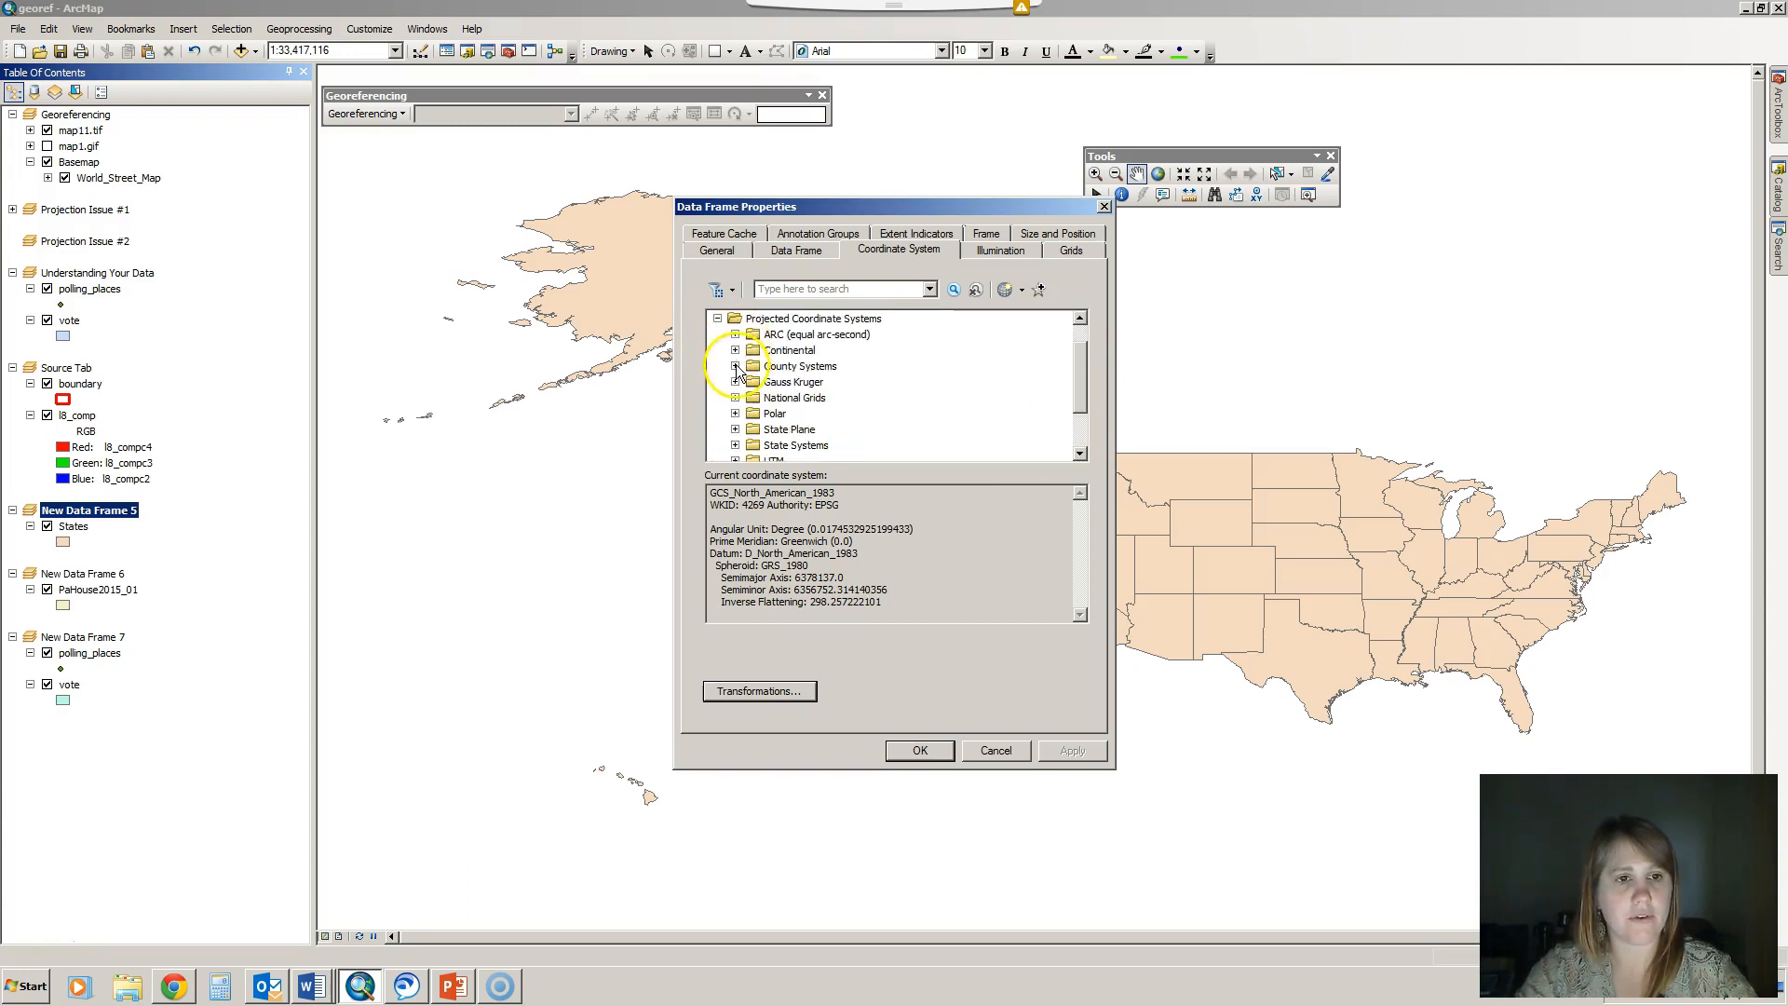
click(734, 350)
click(752, 414)
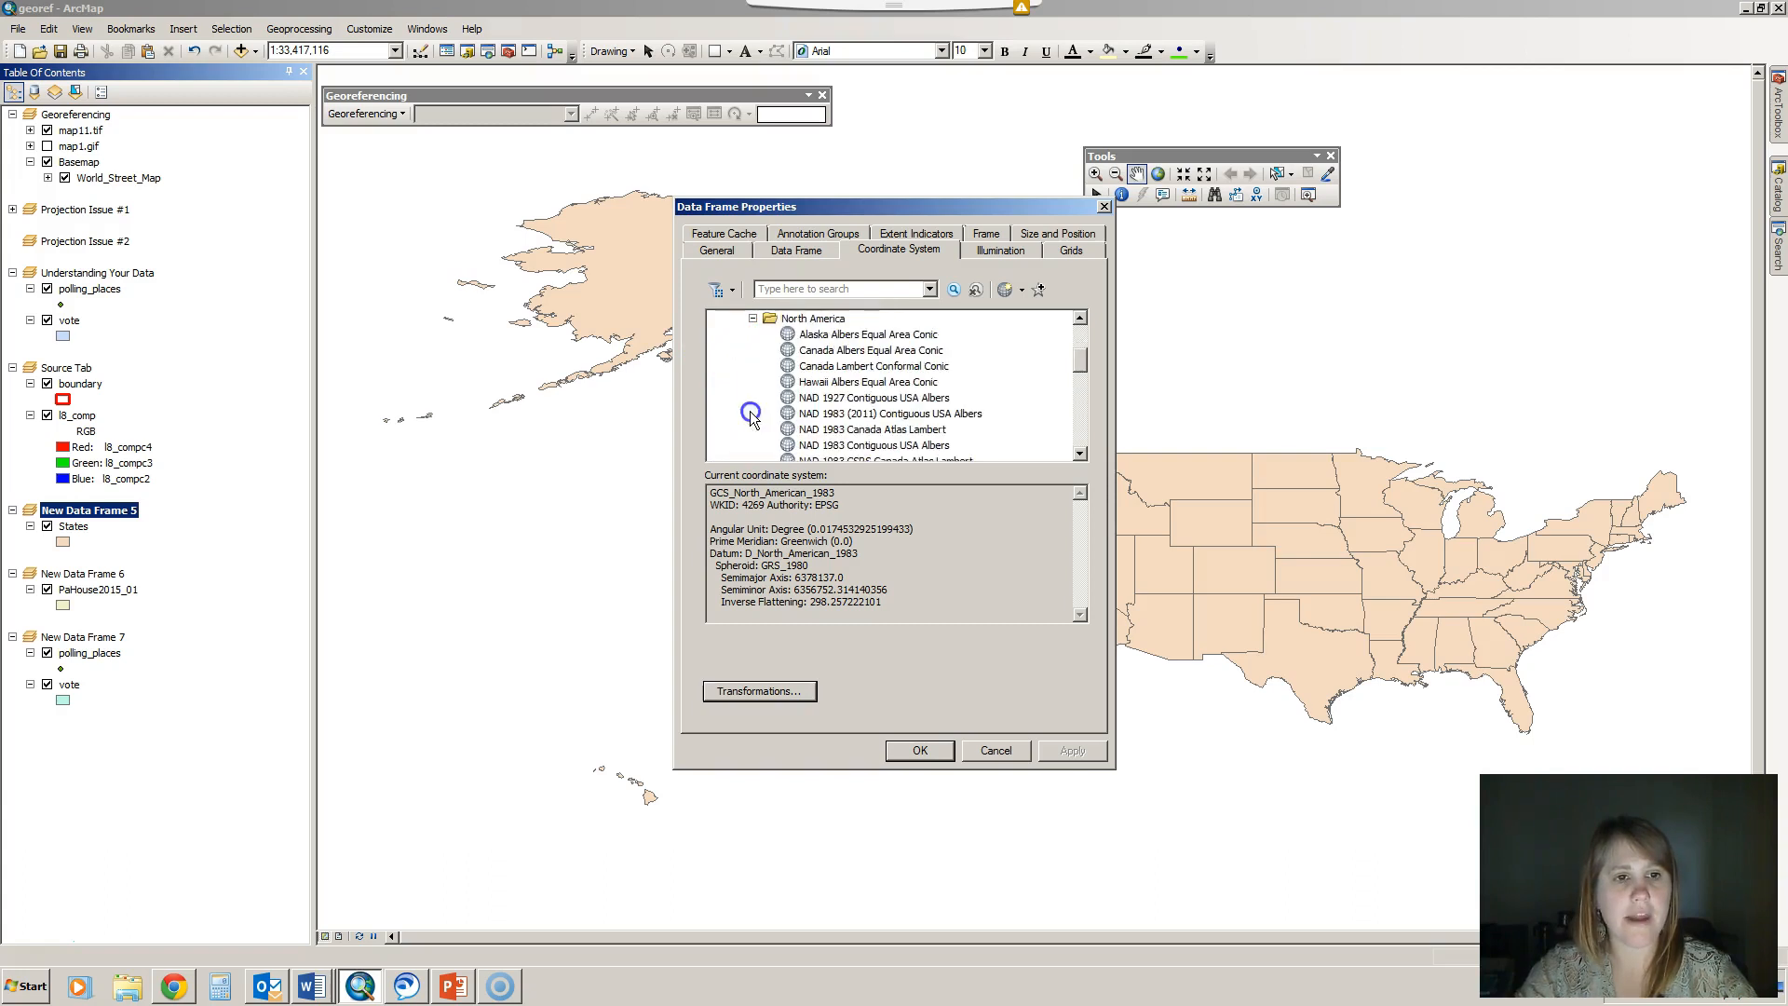
scroll(749, 414, down, 3)
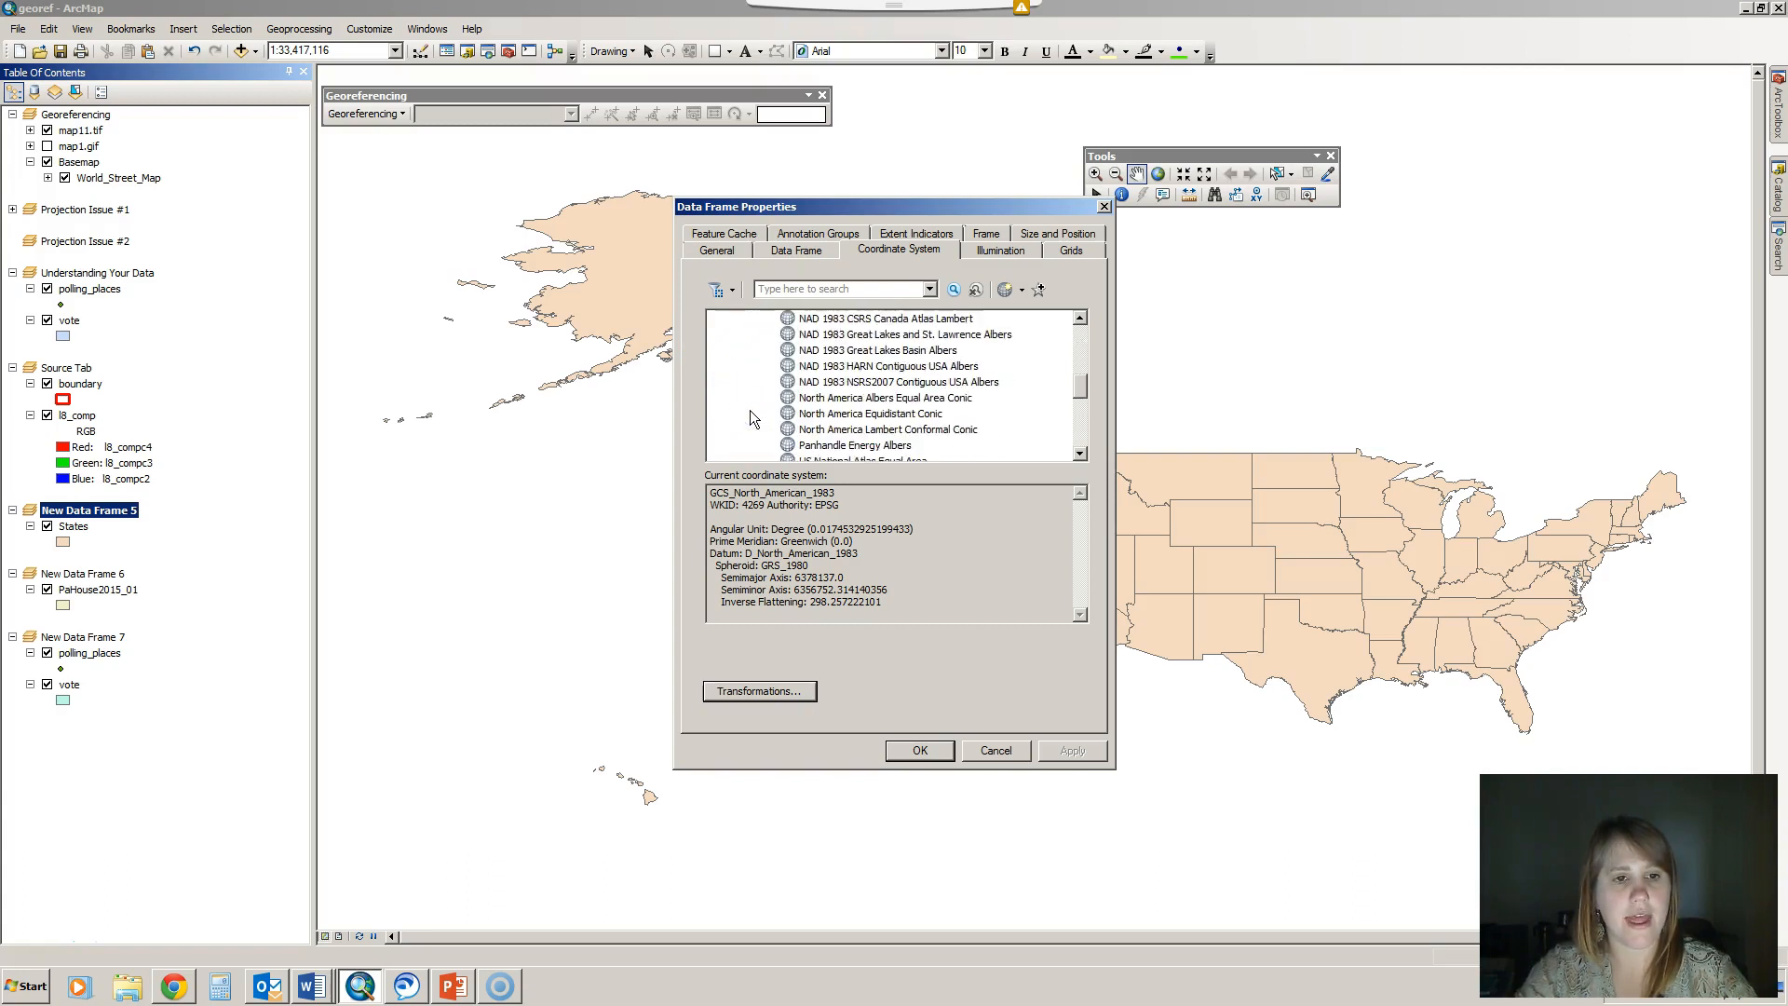
click(839, 430)
click(919, 749)
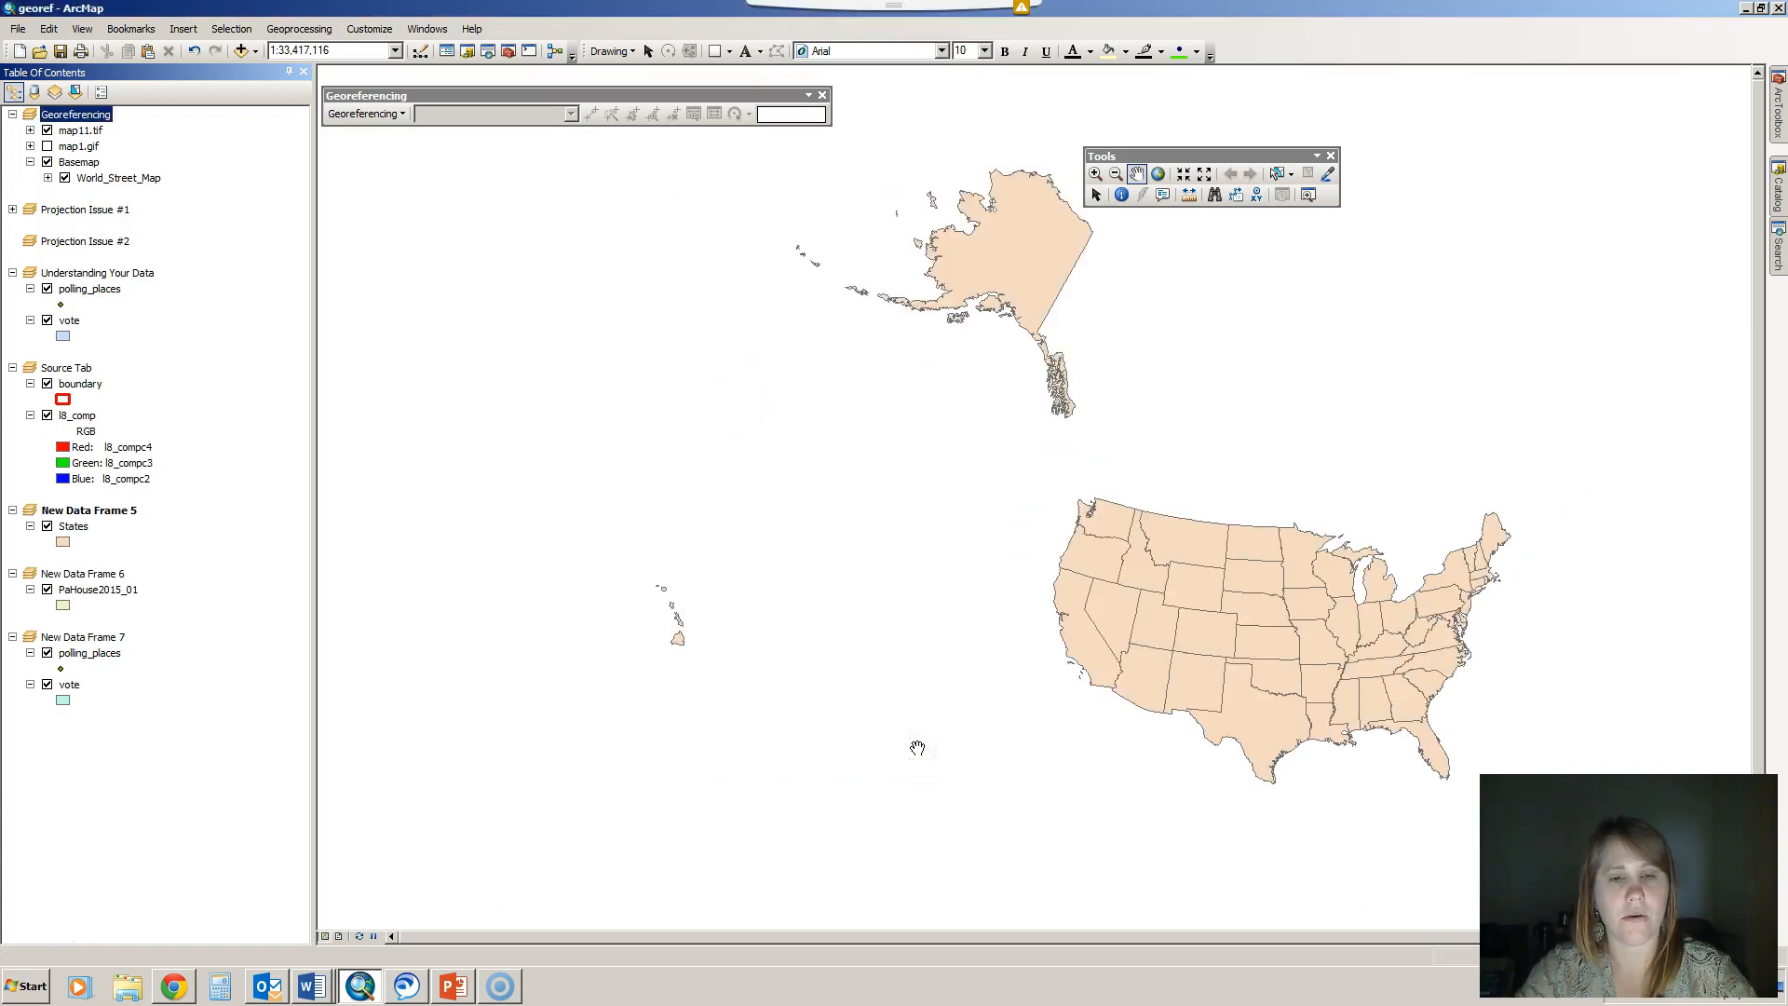
click(1096, 174)
drag(1013, 431, 1584, 820)
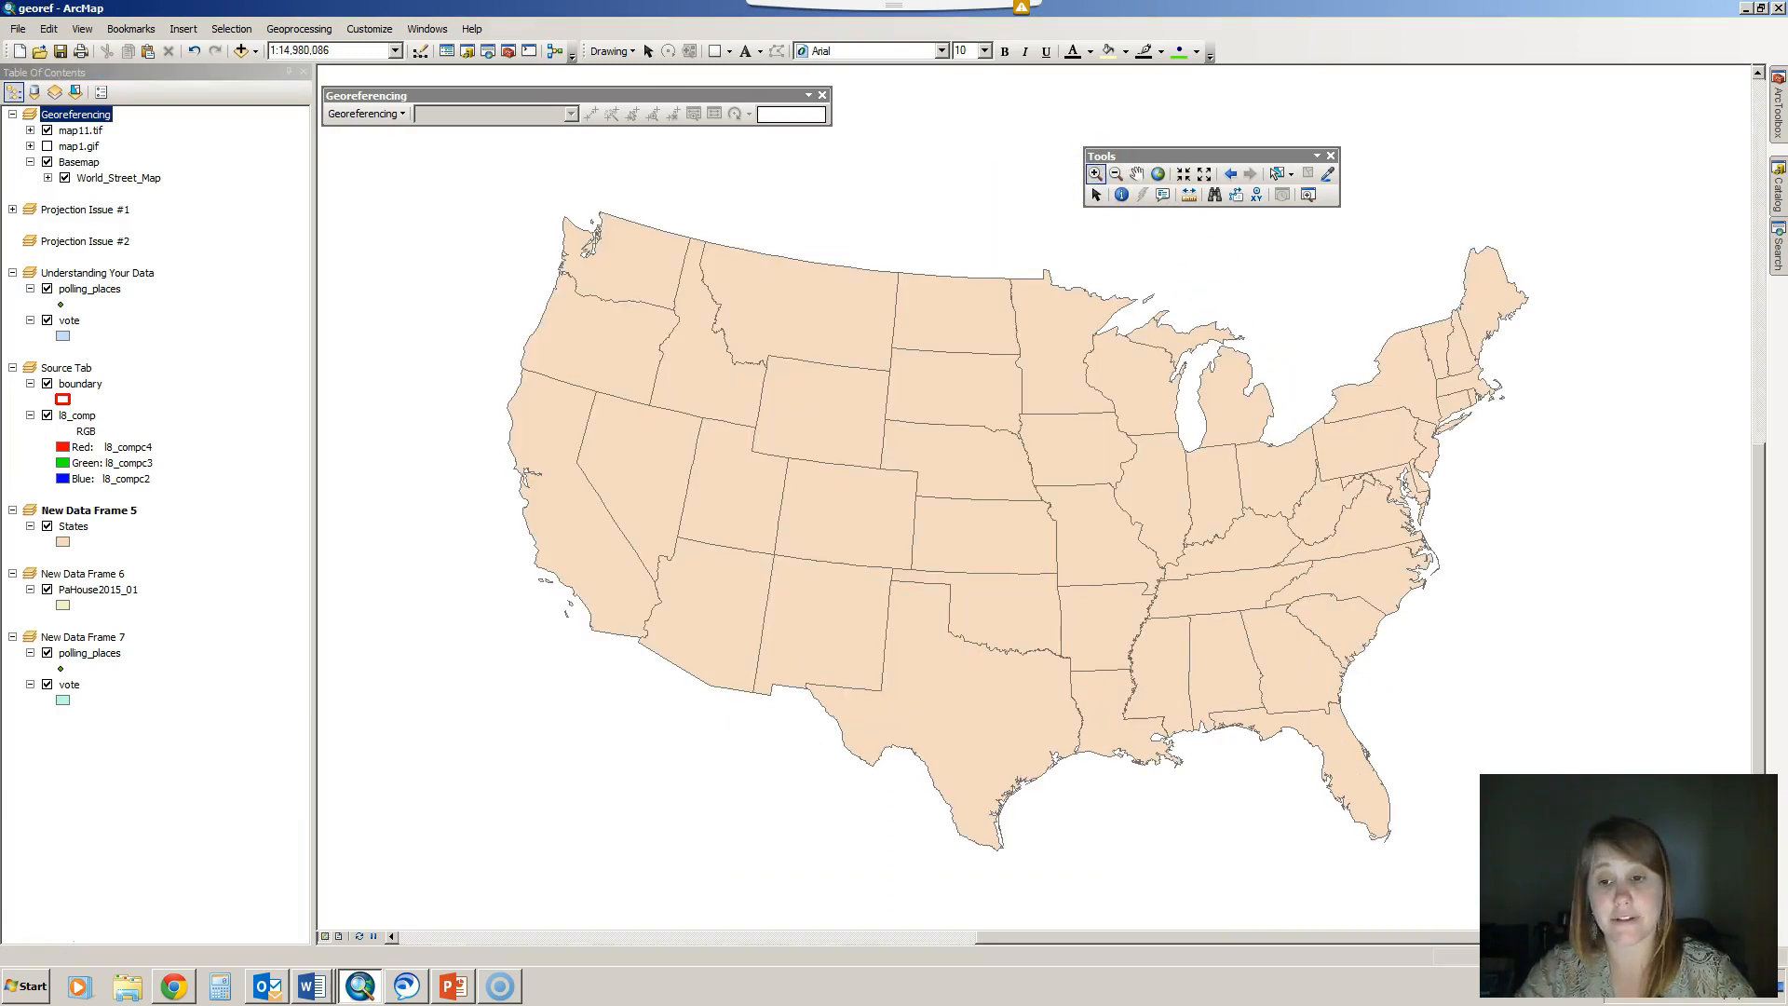
Activate New Data Frame 6 and set its coordinate system to the favorite NAD_1983_StatePlane_Pennsylvania_South_FIPS_3702_Feet
right_click(87, 574)
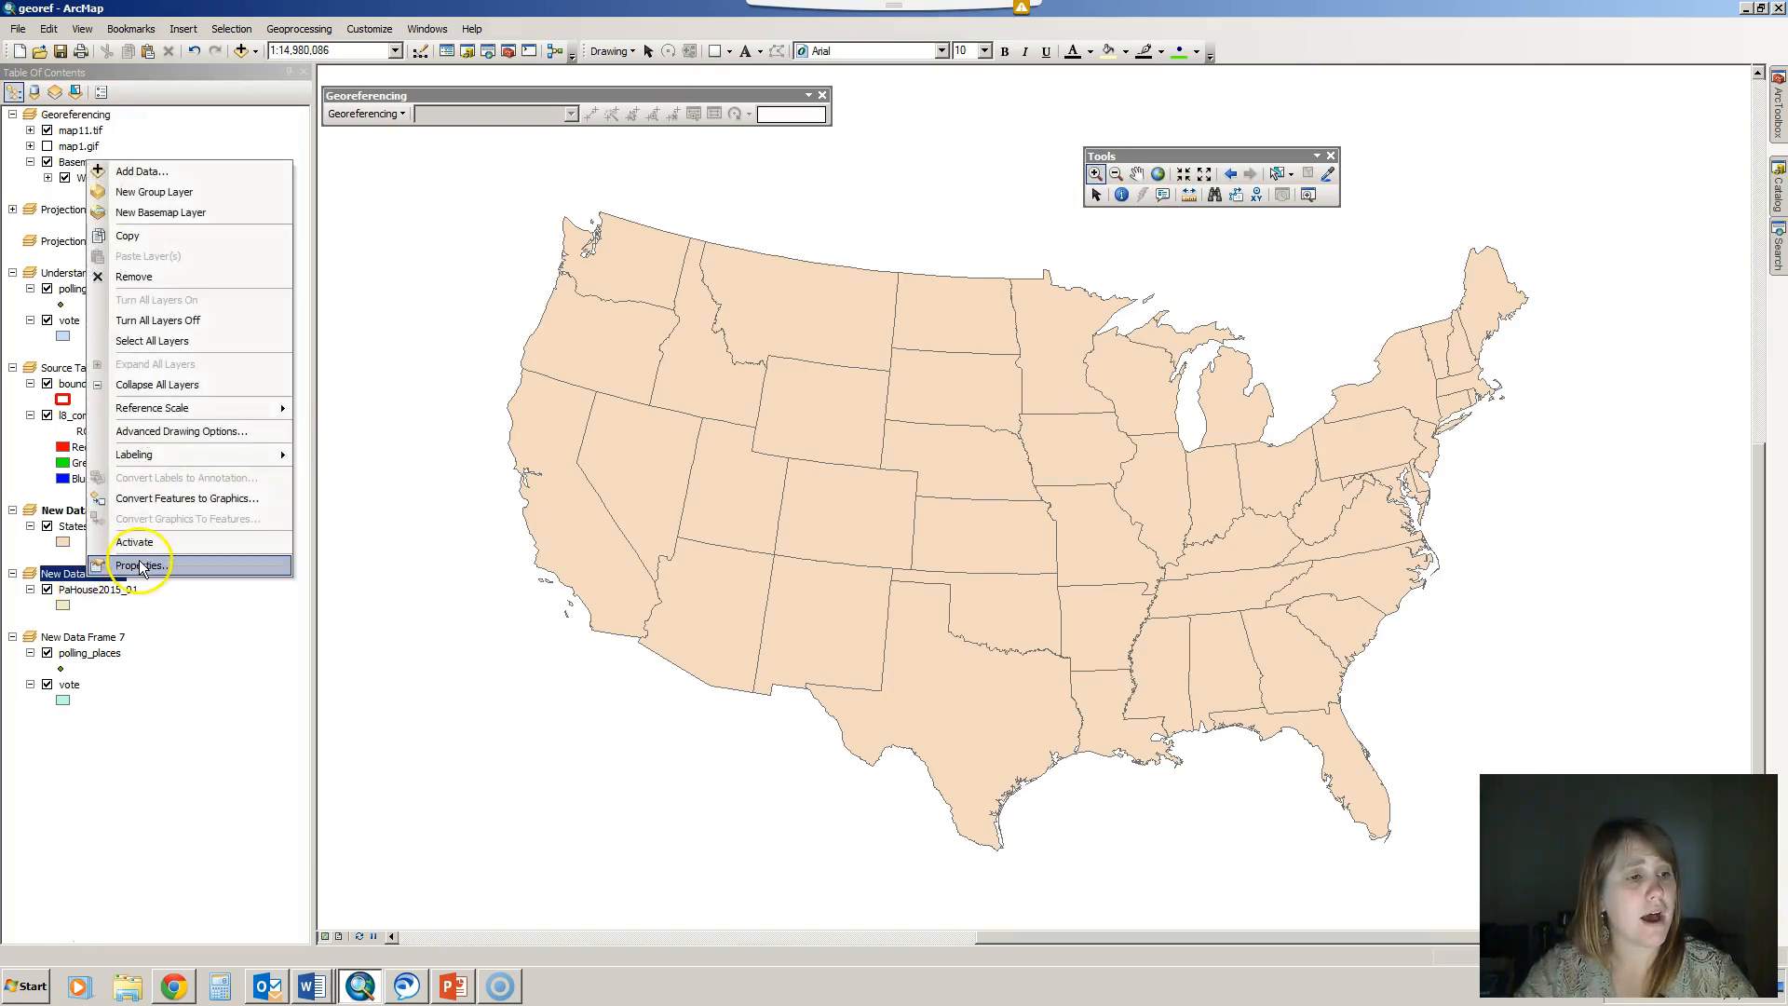
click(141, 544)
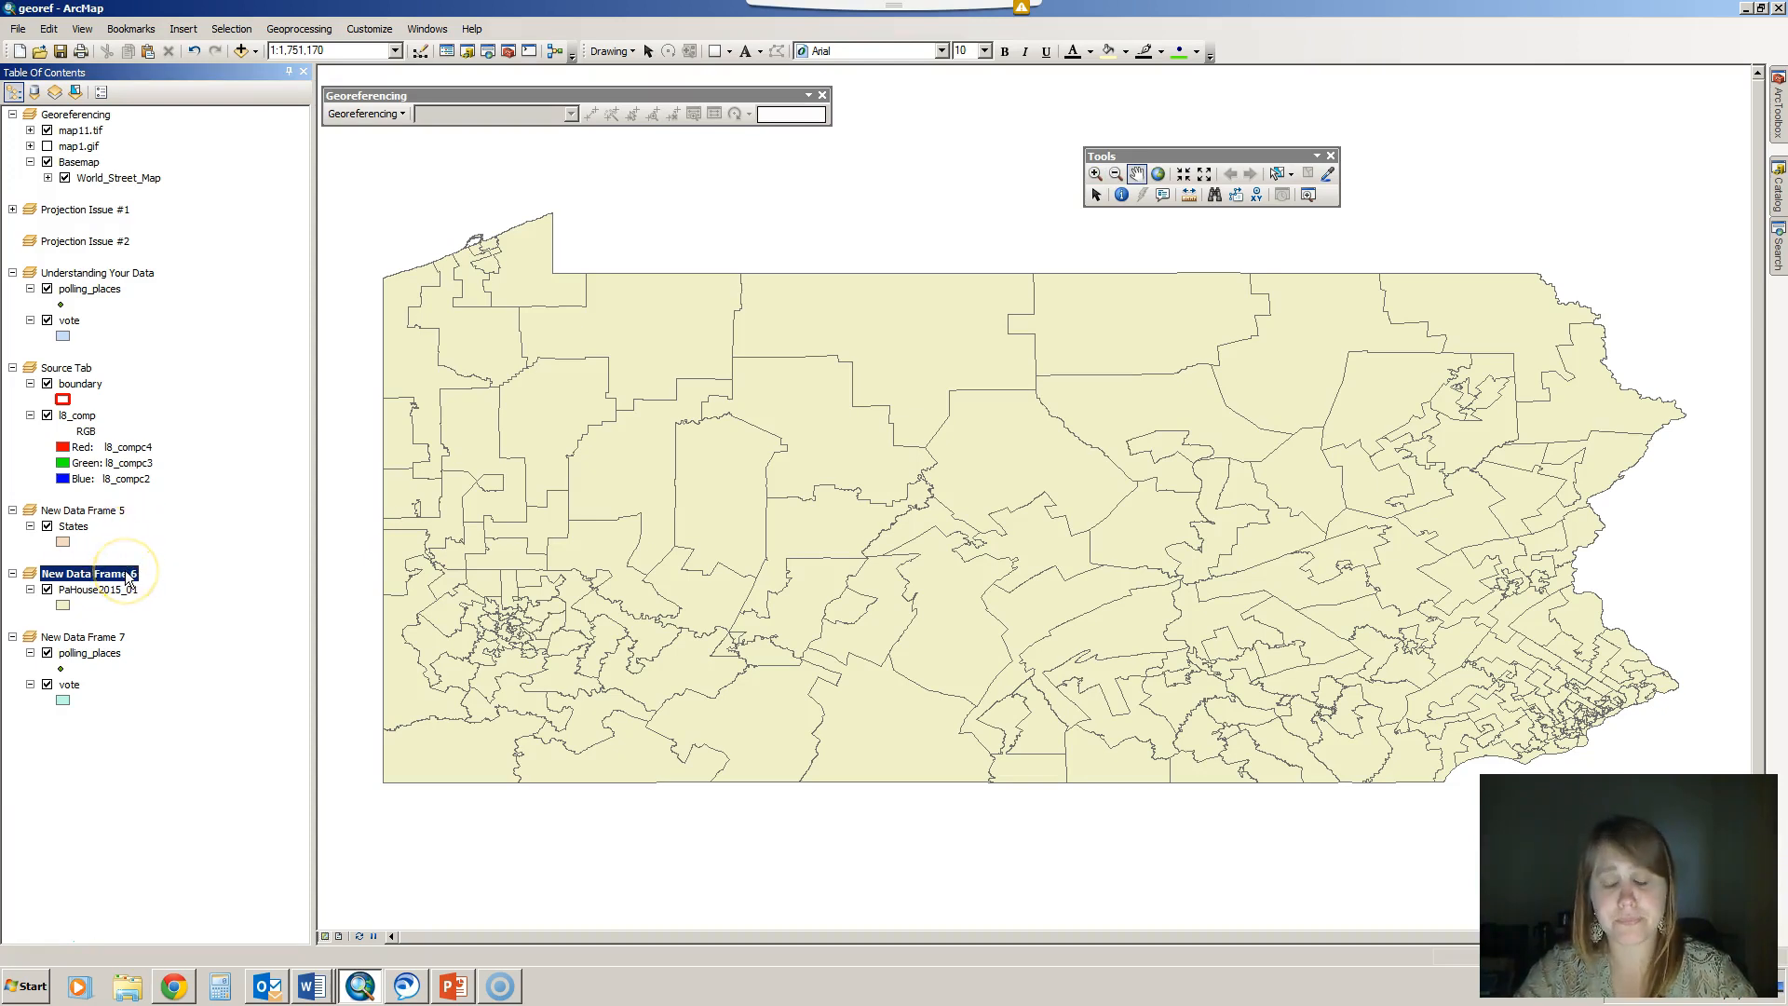
double_click(128, 578)
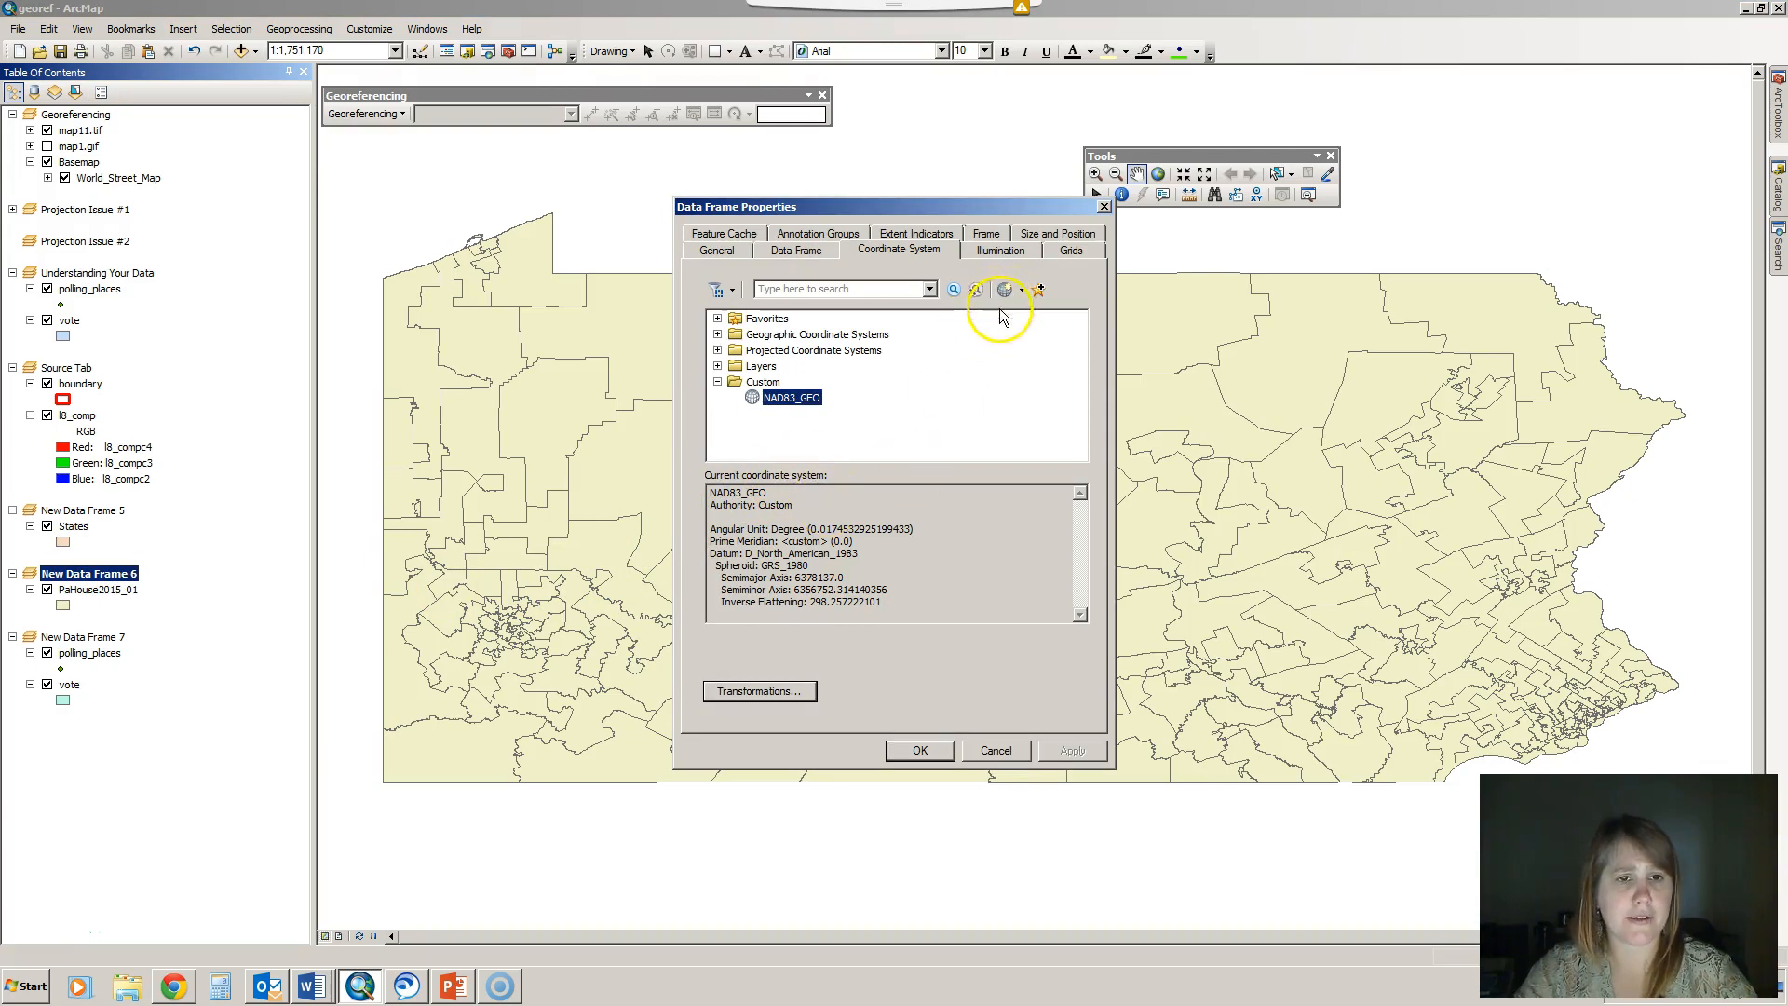
click(1021, 289)
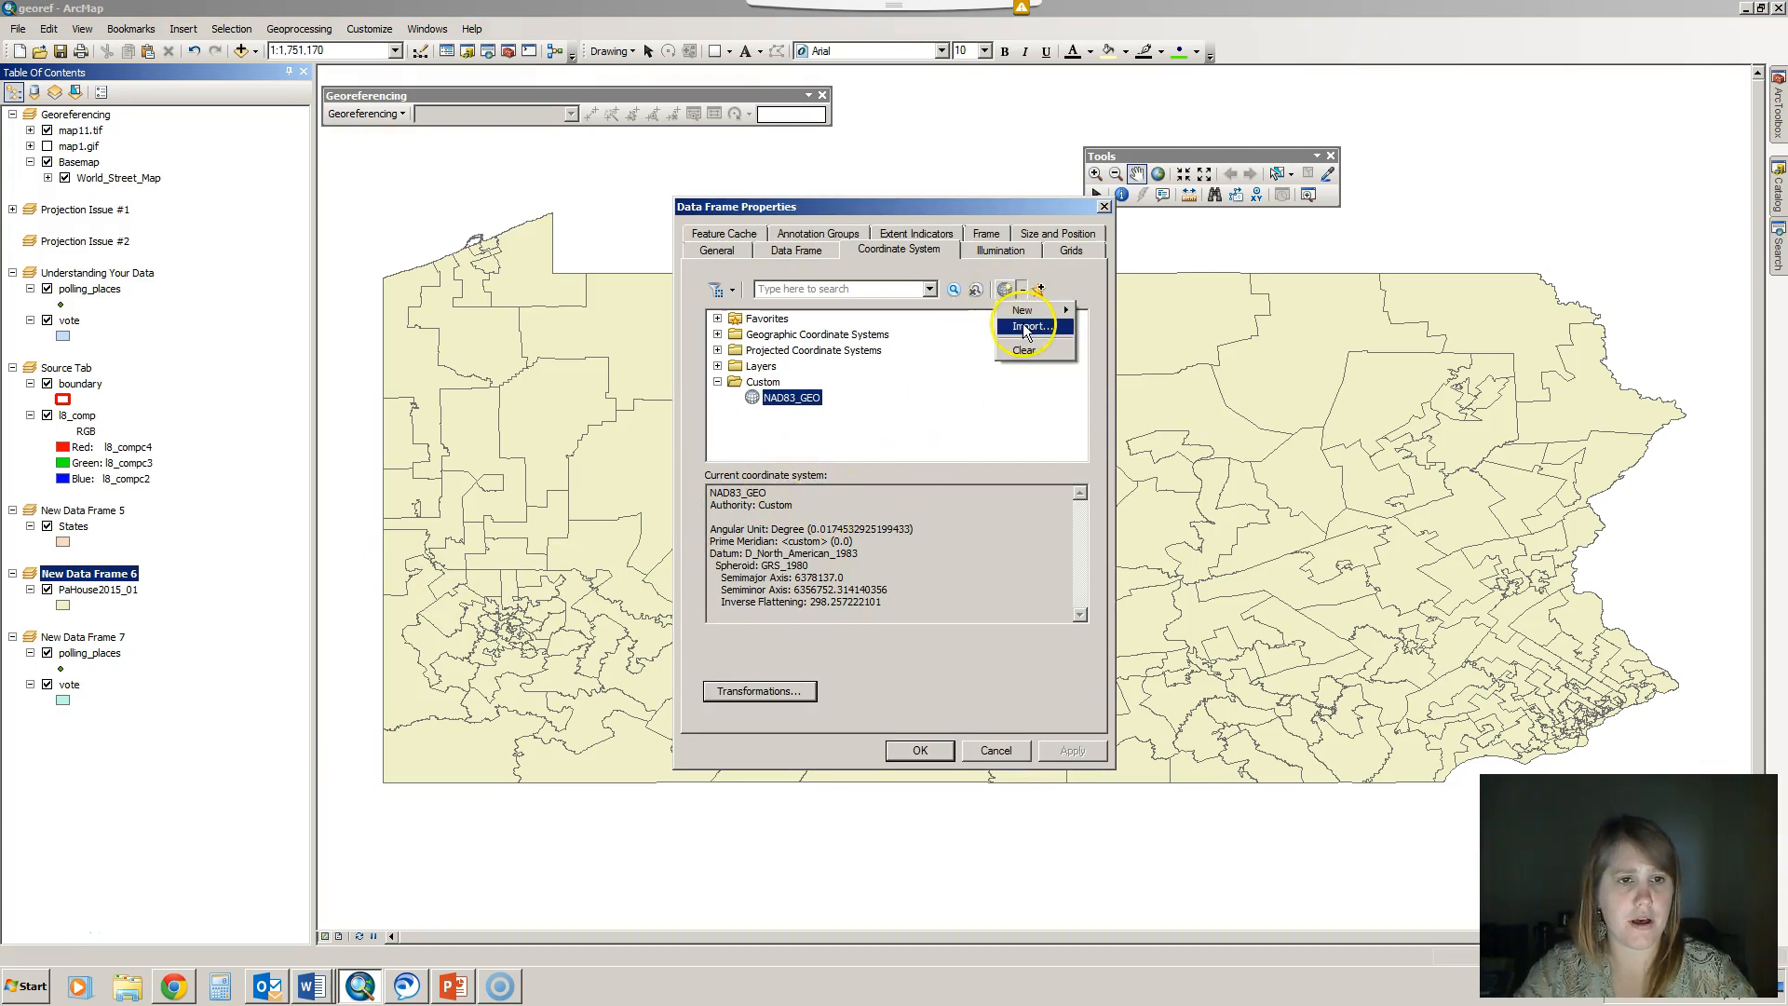
click(741, 319)
double_click(736, 320)
click(825, 334)
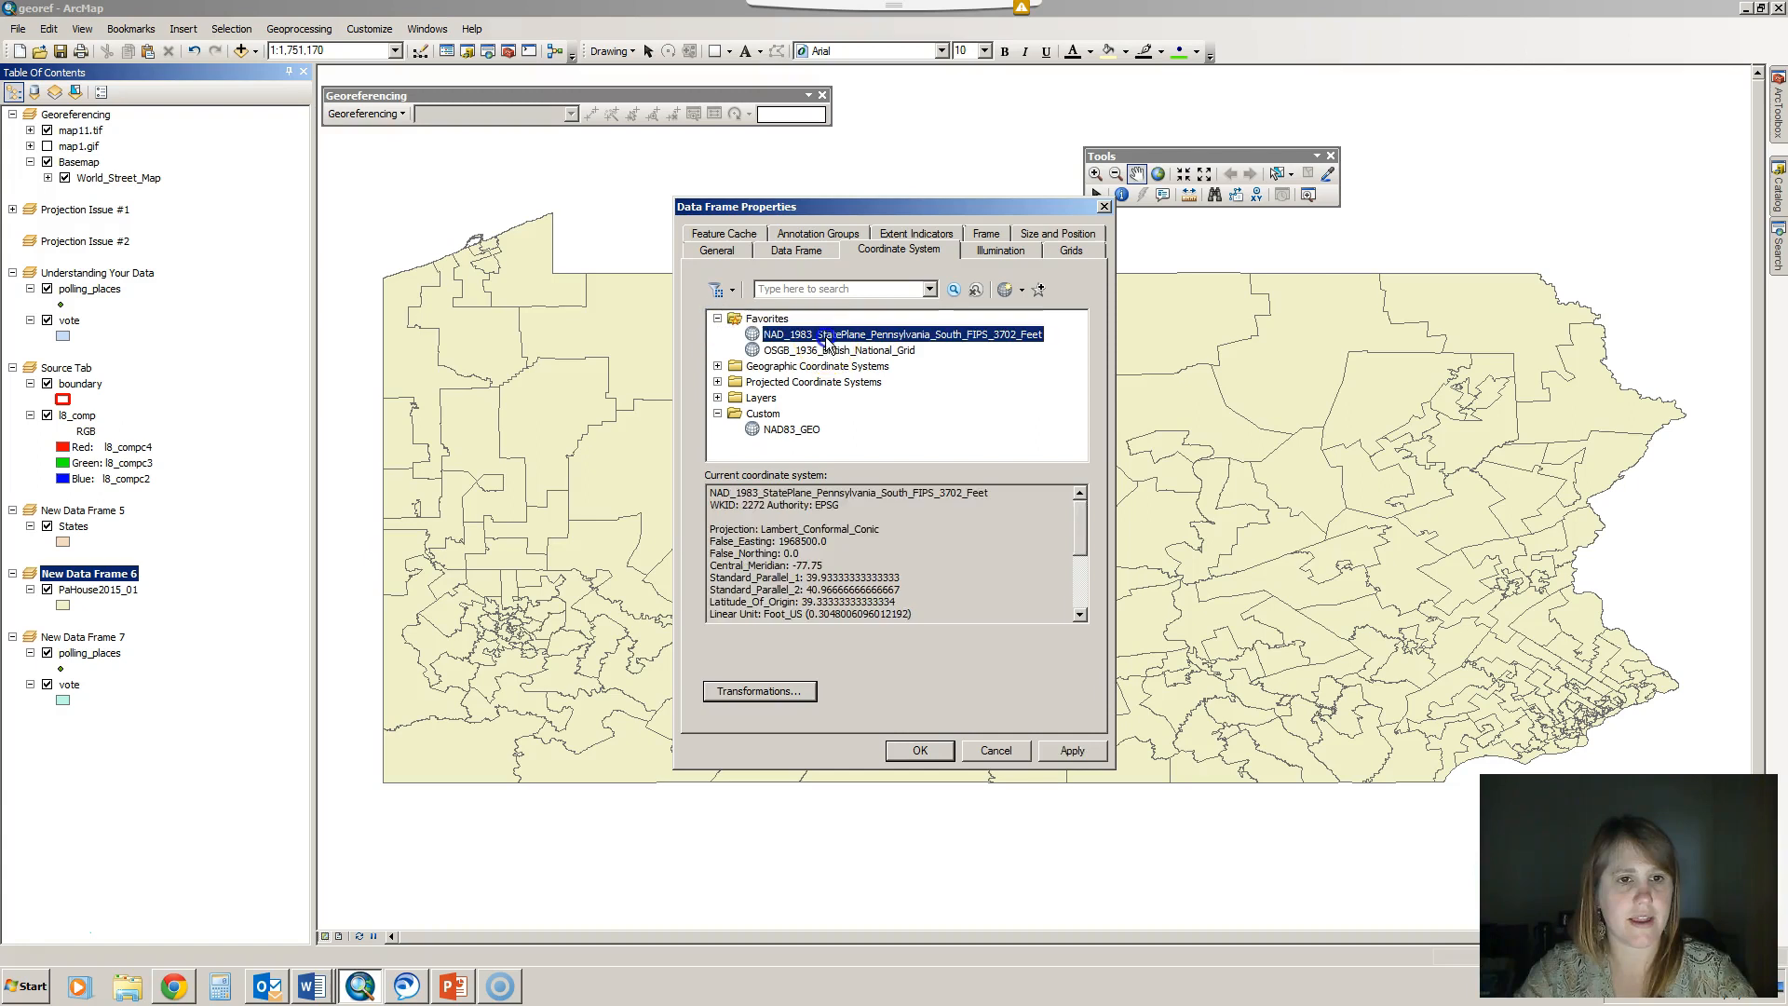
click(918, 751)
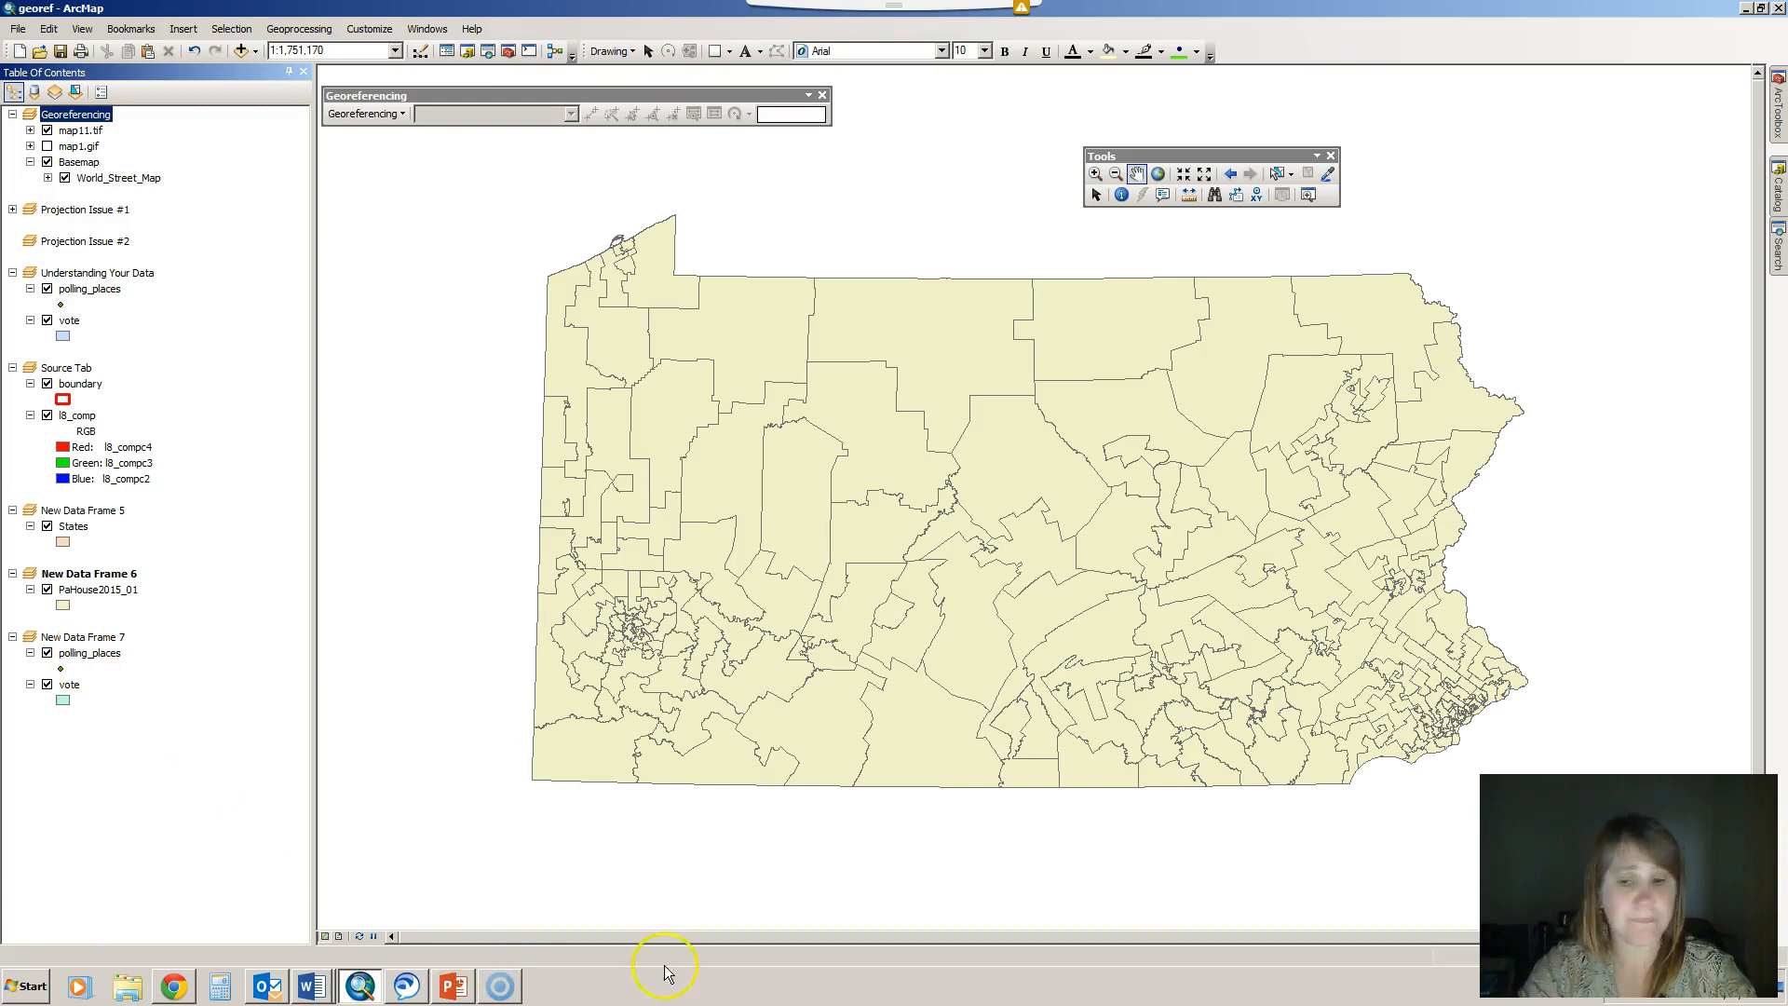
click(507, 991)
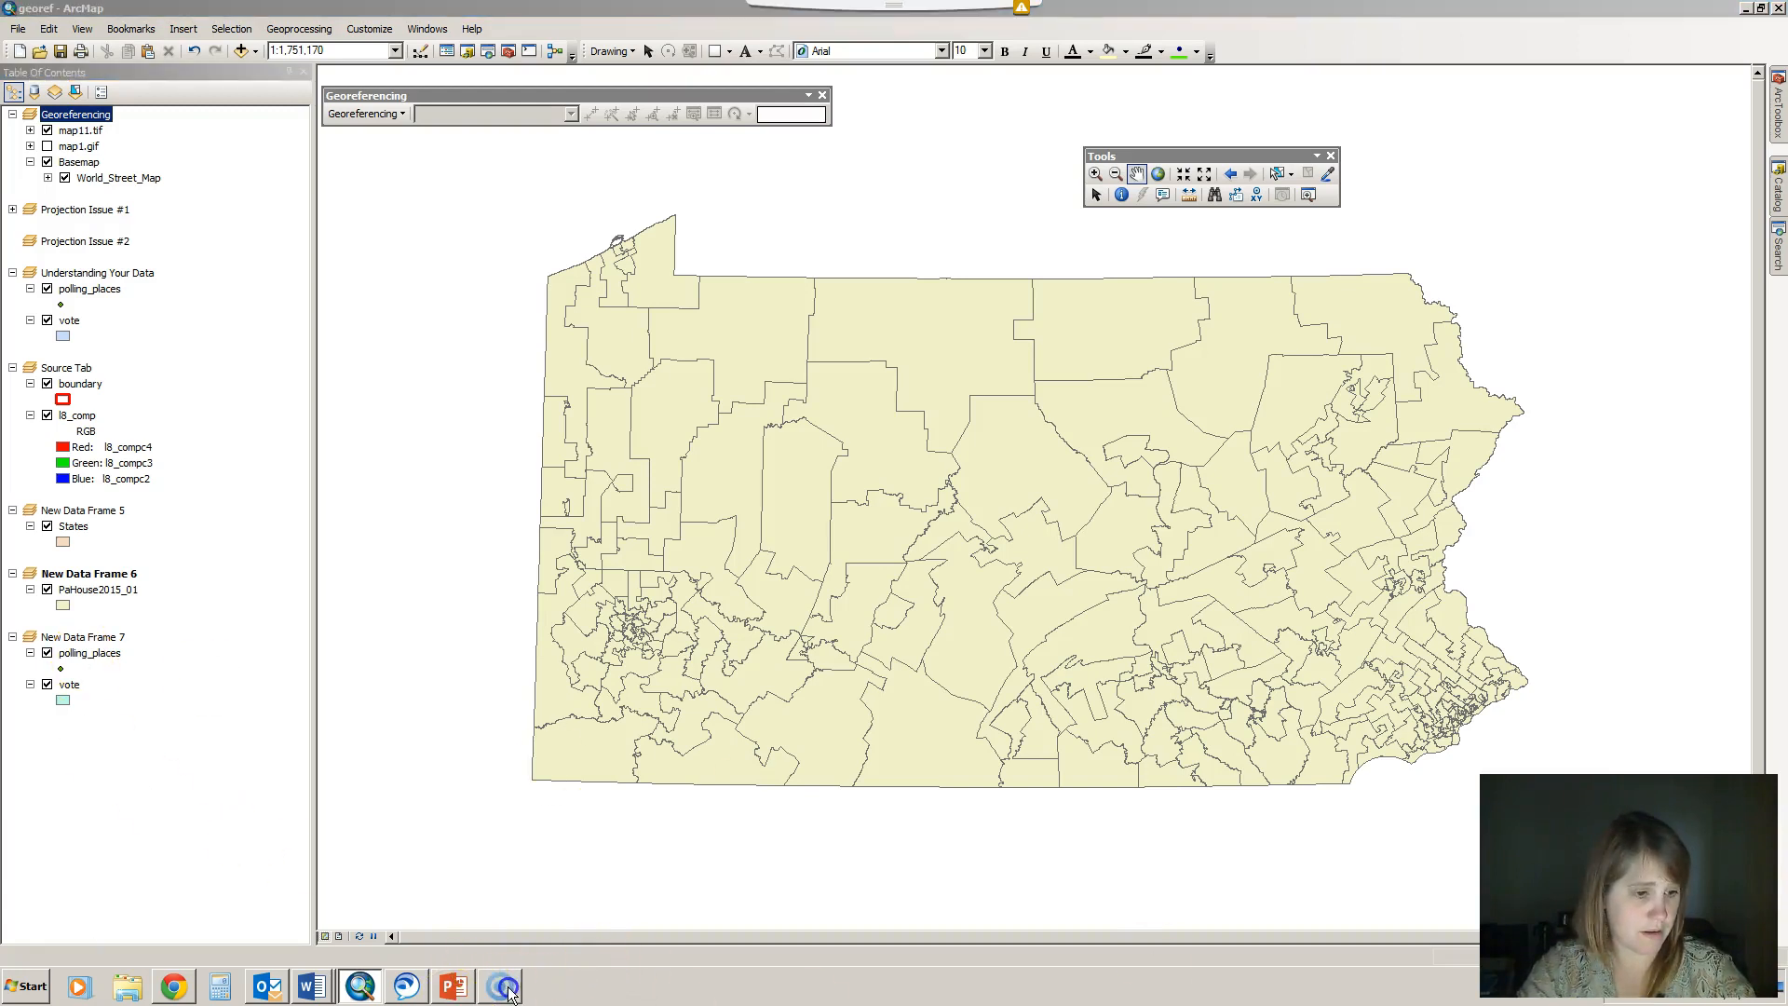